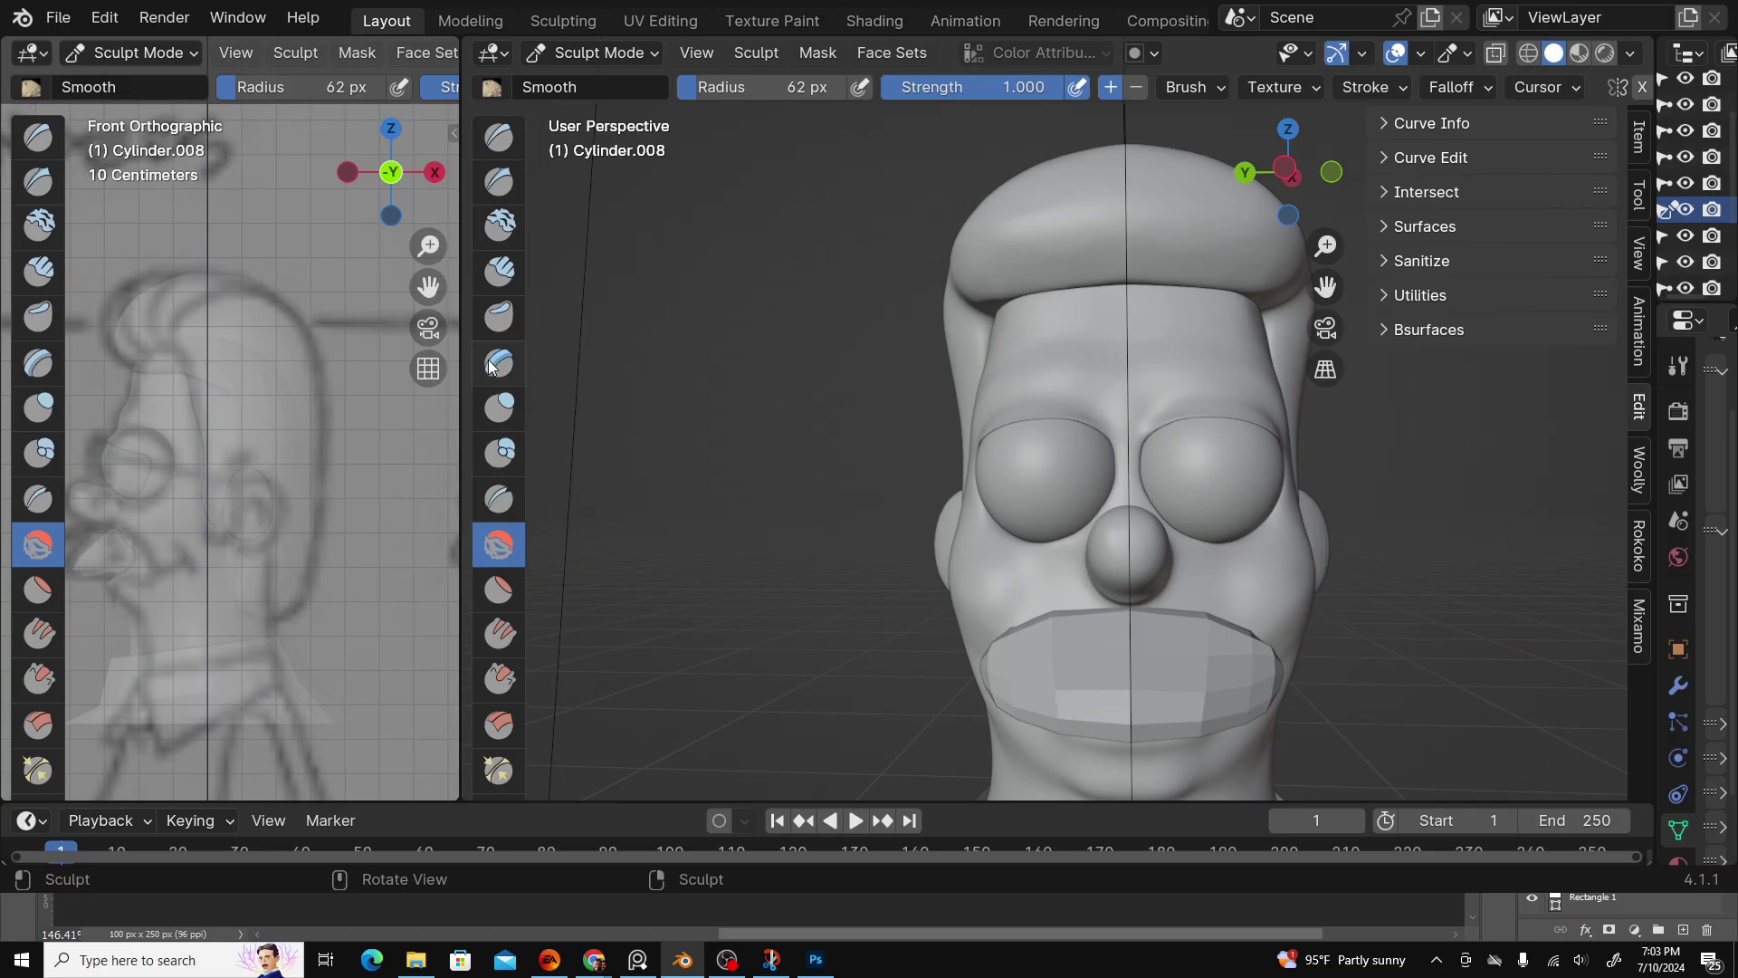
Step: Sculpt the brow area above the character's eyes with the Draw brush at 0.500 strength
left_click(498, 135)
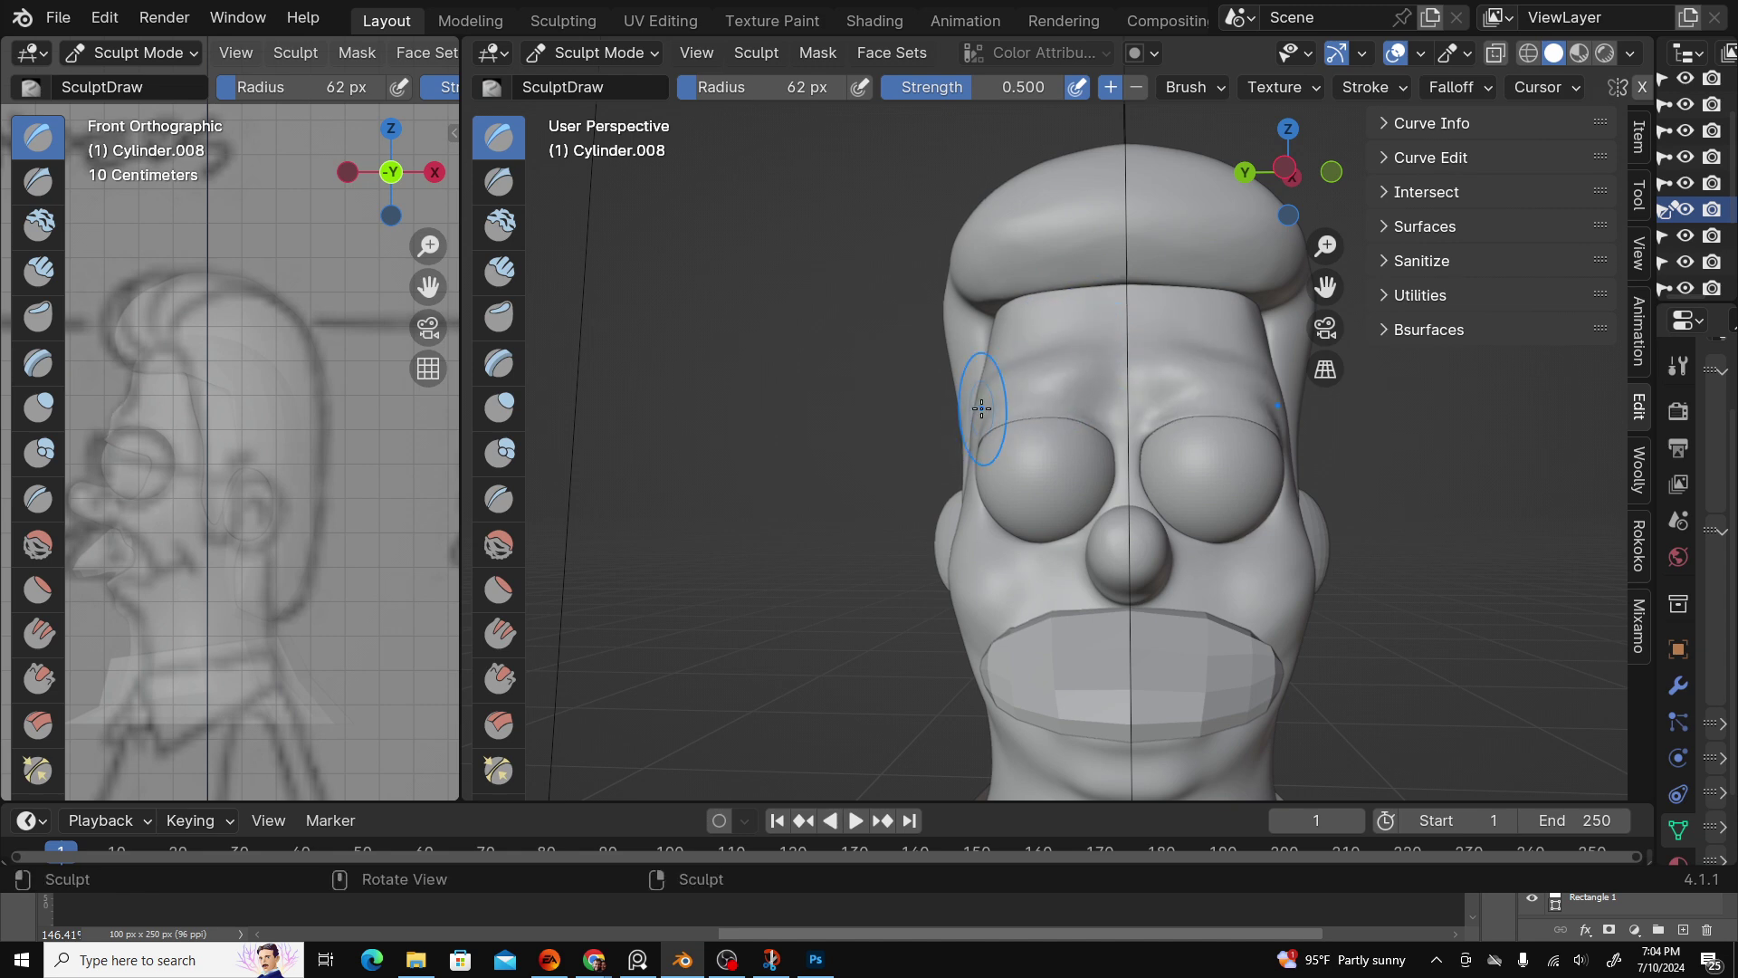
middle_click_drag(1056, 388, 1380, 597)
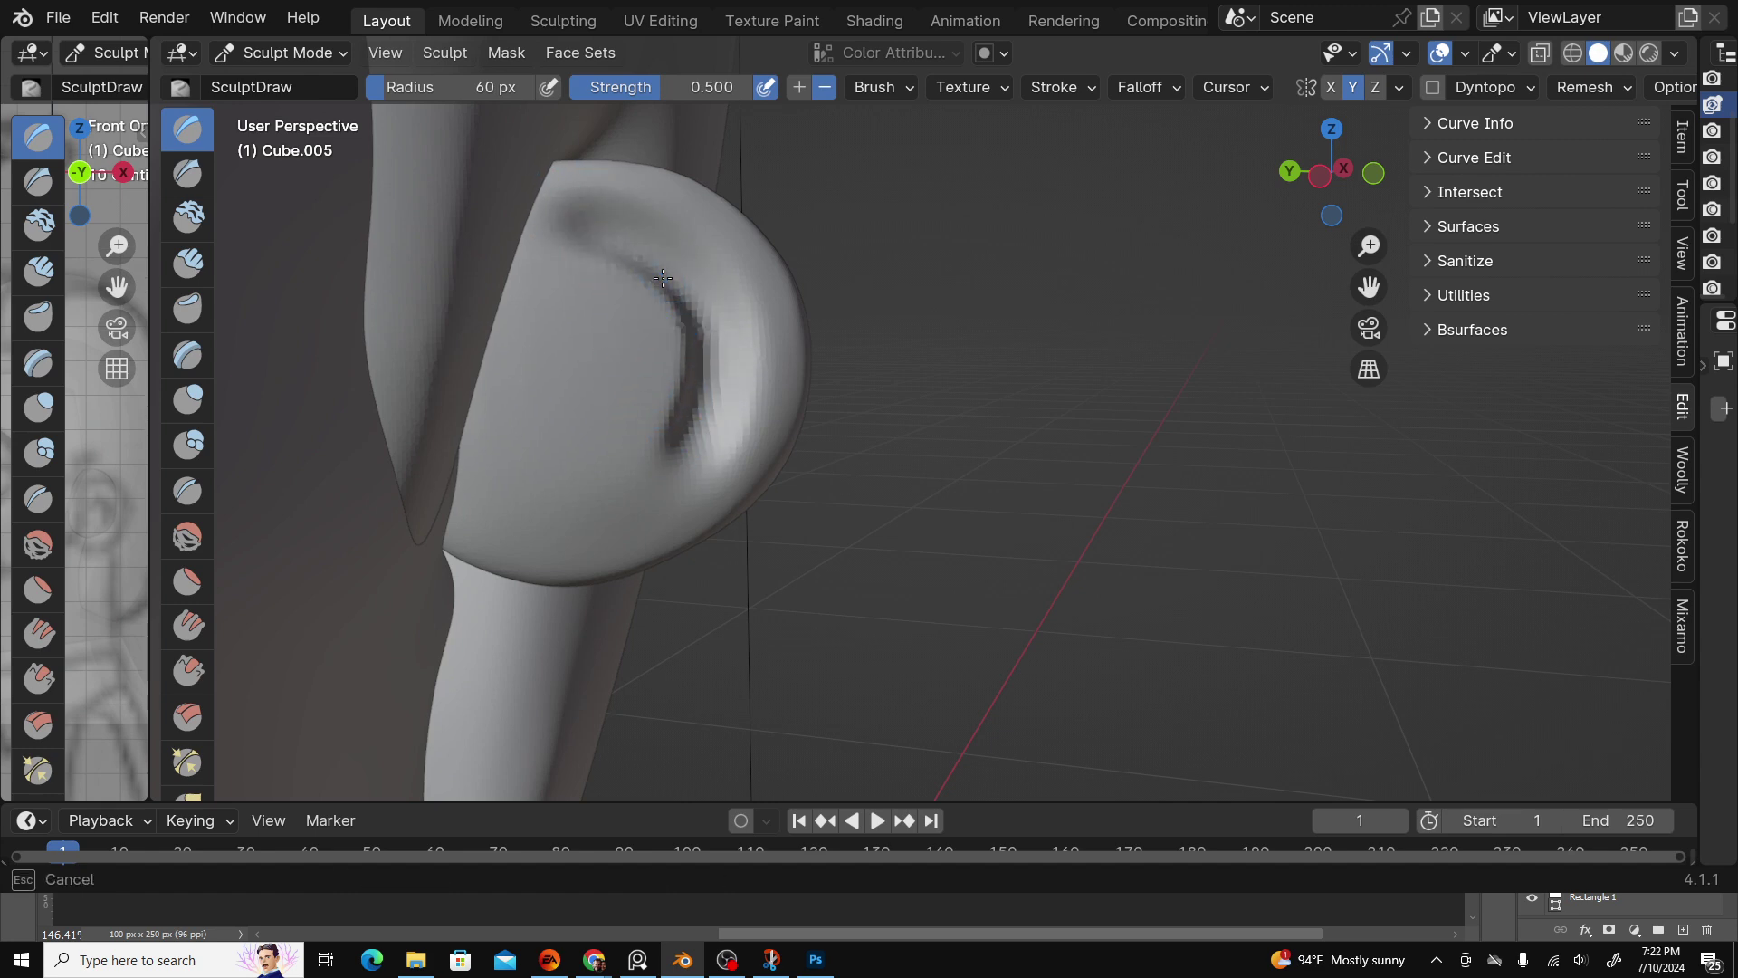
Step: Carve inner grooves into the ear with the subtracting Draw brush, and soften them with the Smooth brush at 0.387 strength
left_click_drag(577, 450, 574, 442)
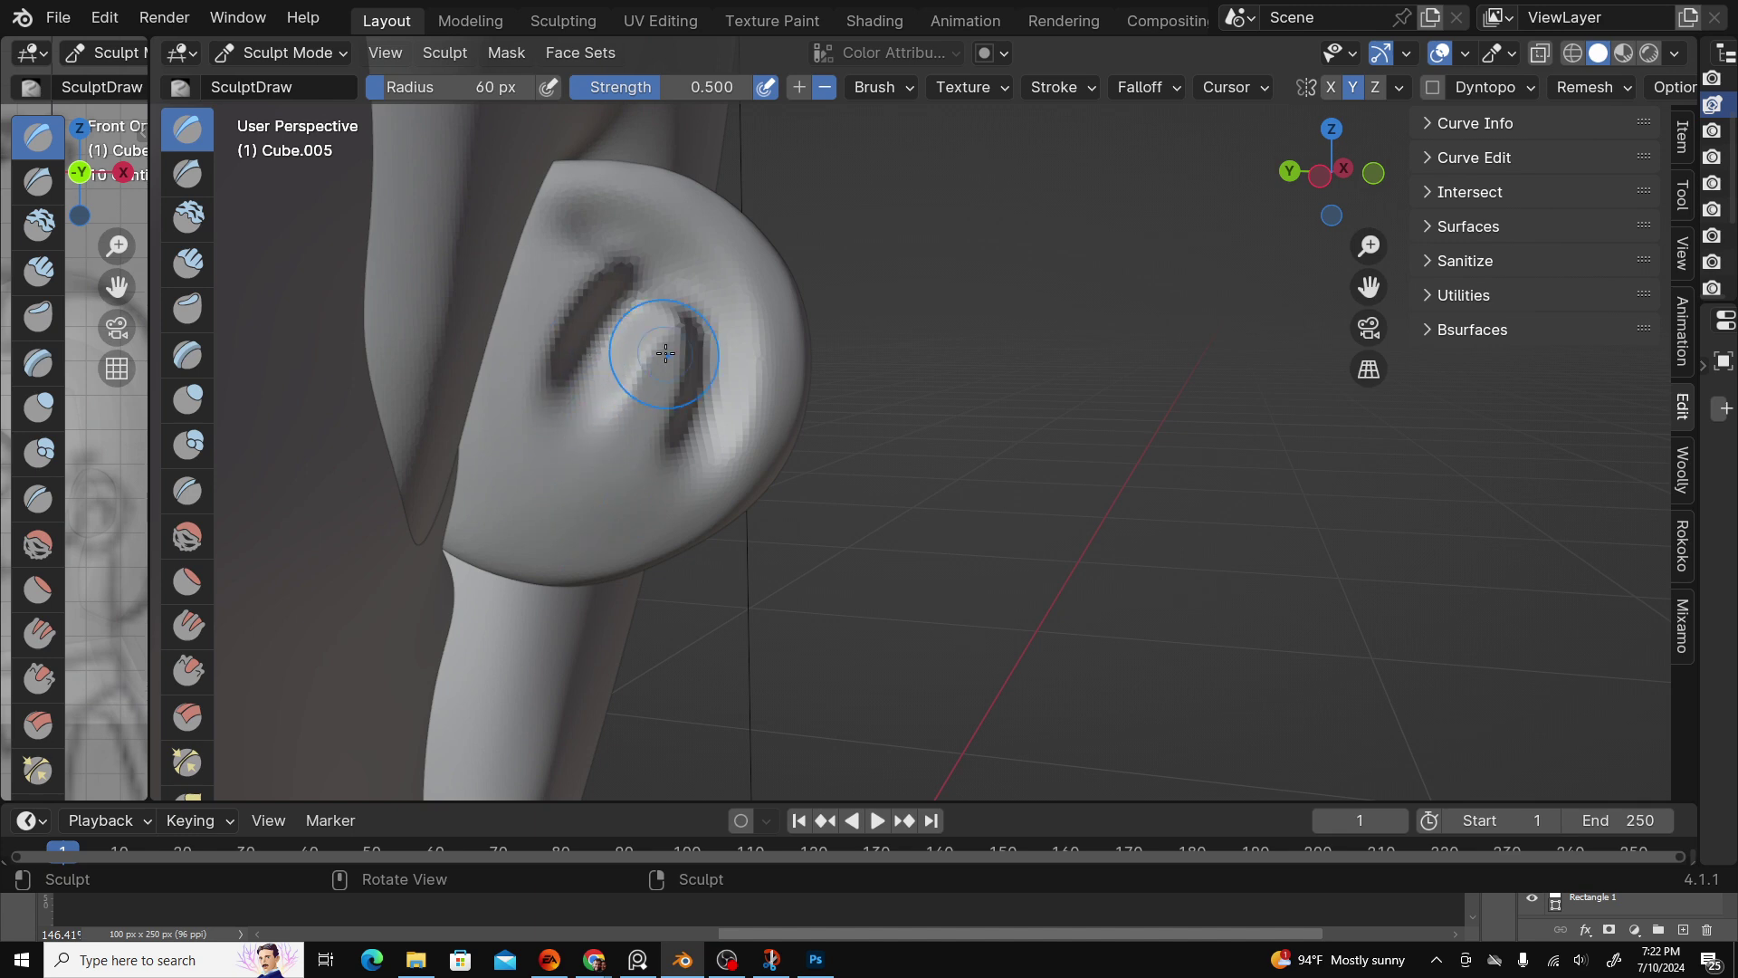
mouse_move(665, 353)
middle_mouse_down()
mouse_move(547, 416)
mouse_move(509, 467)
middle_mouse_up()
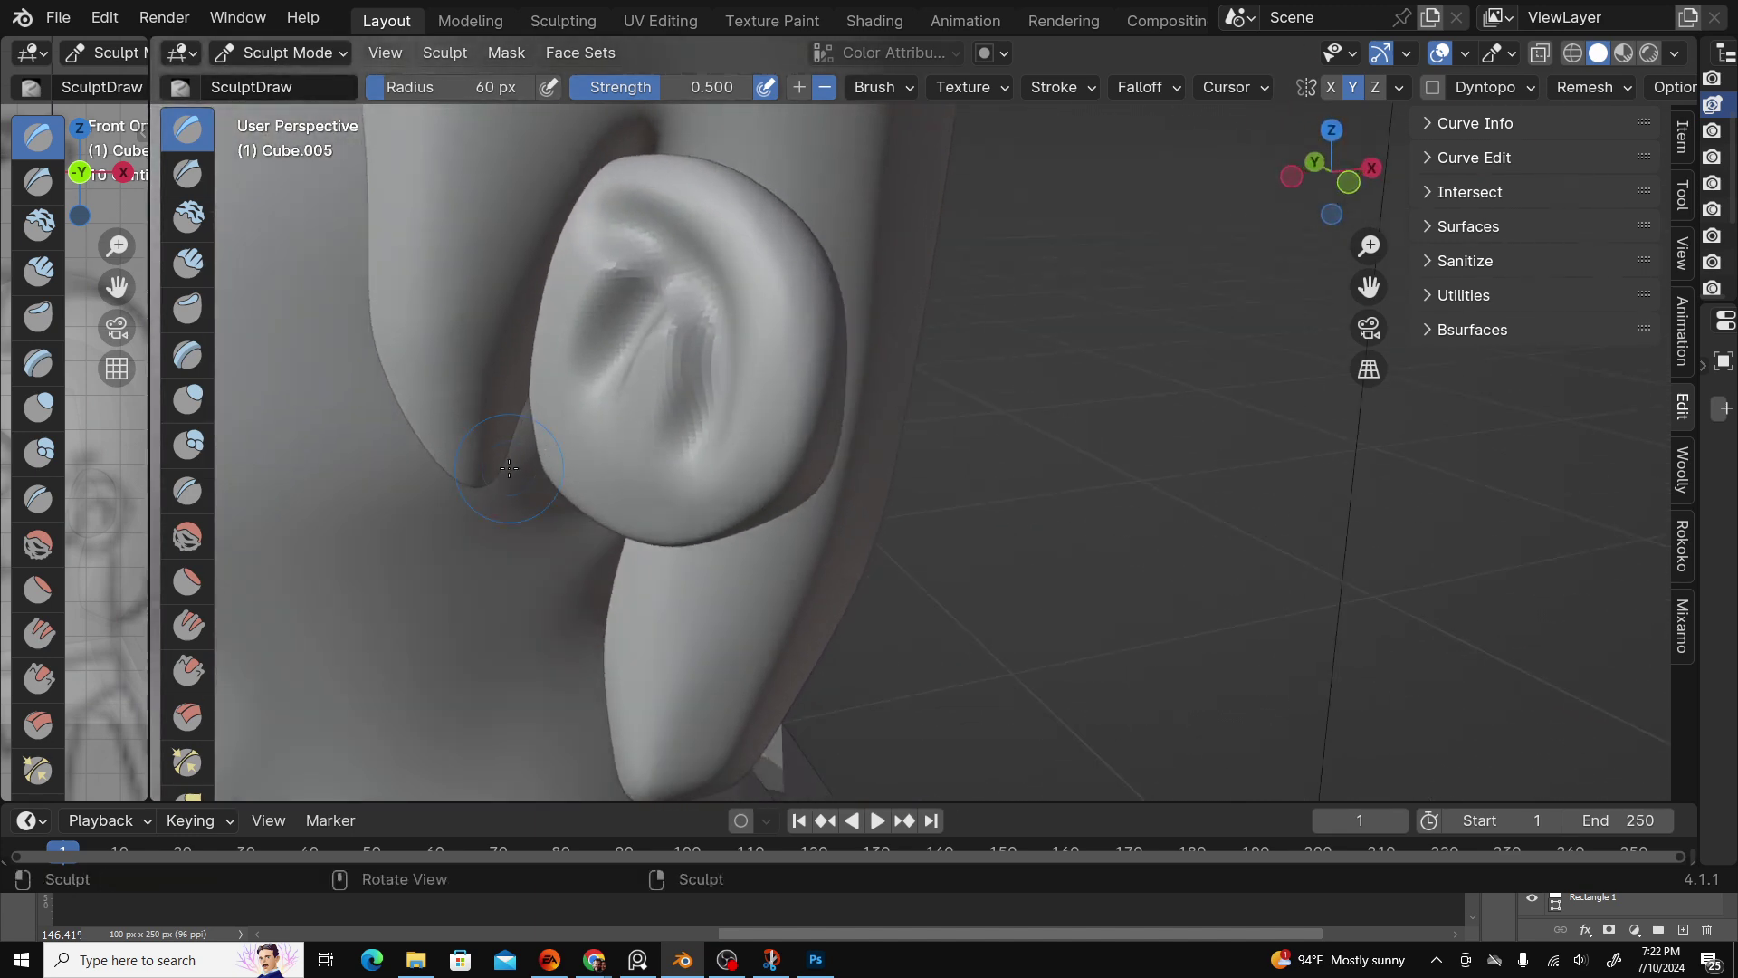
left_click(187, 537)
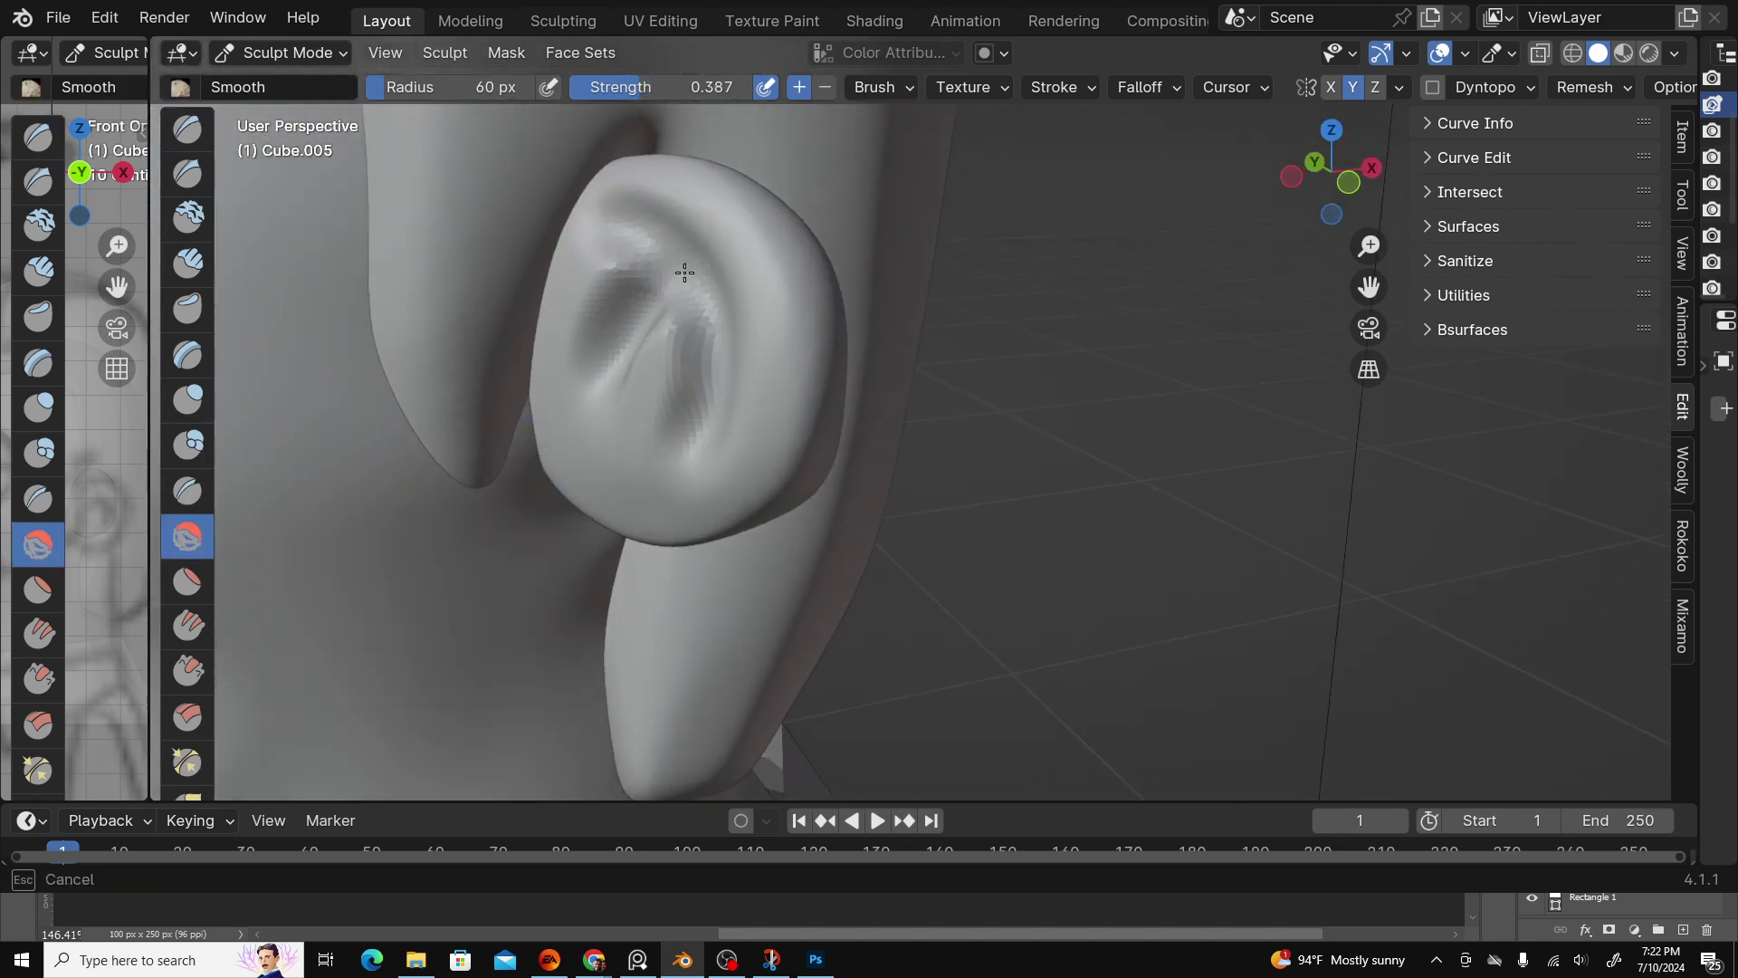
mouse_move(703, 407)
middle_mouse_down()
mouse_move(748, 330)
mouse_move(584, 379)
middle_mouse_up()
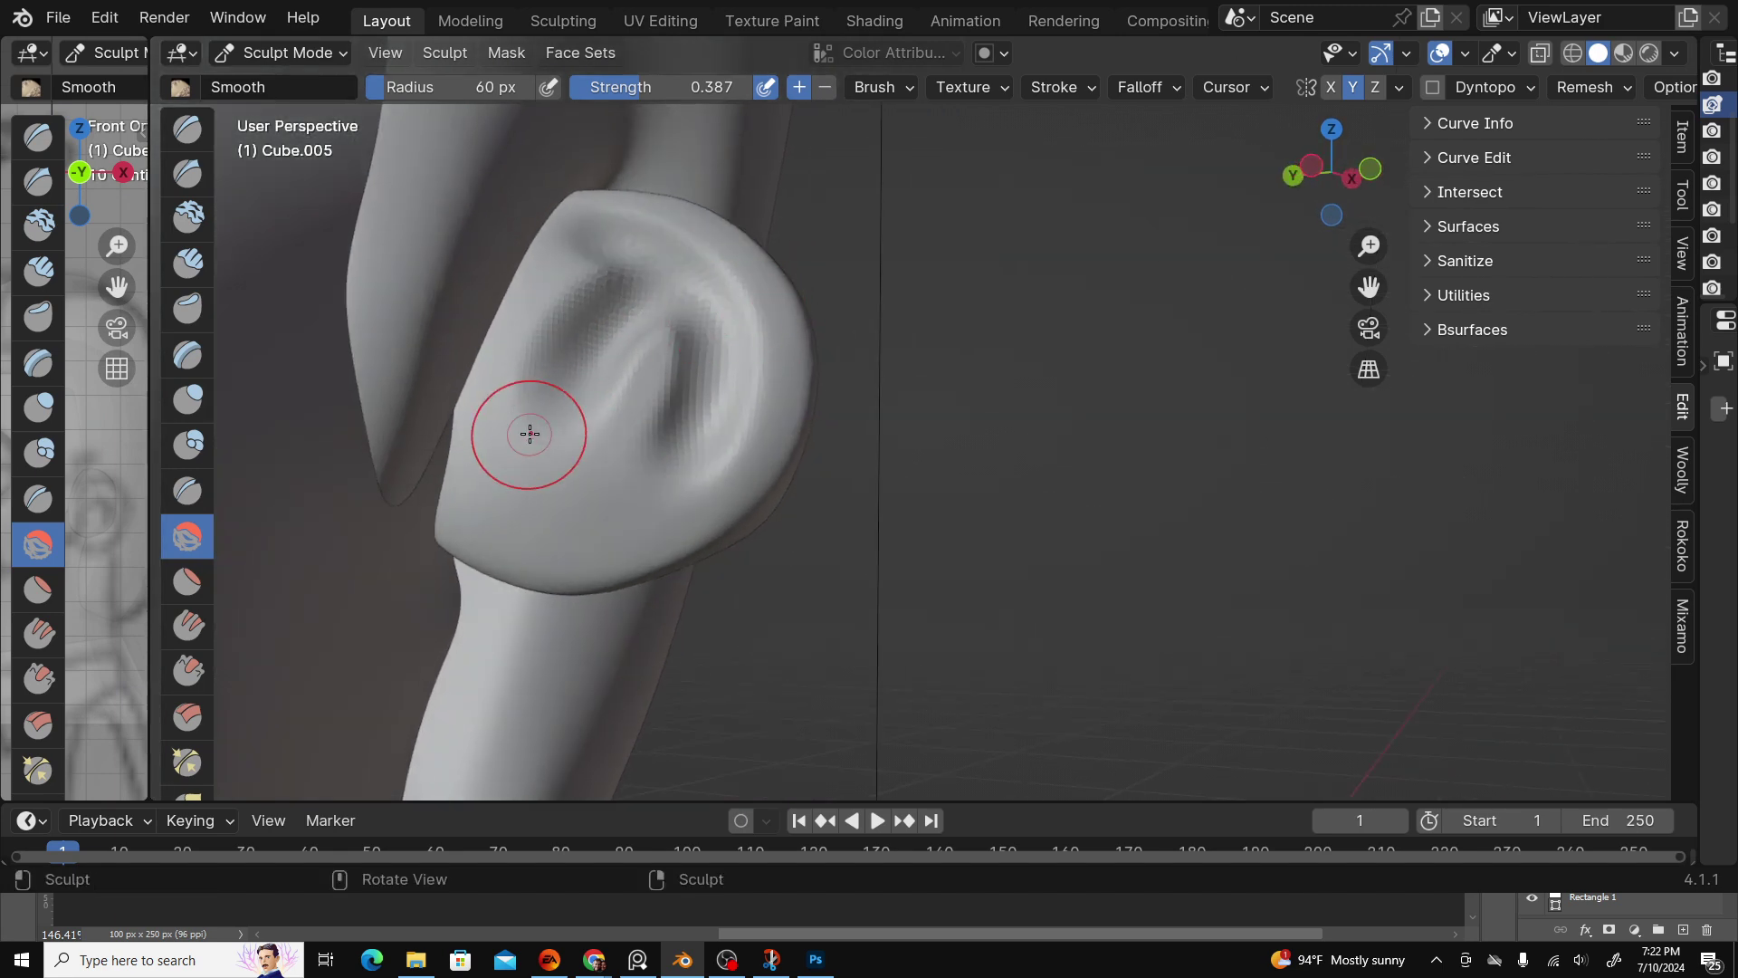
middle_click_drag(529, 434, 624, 427)
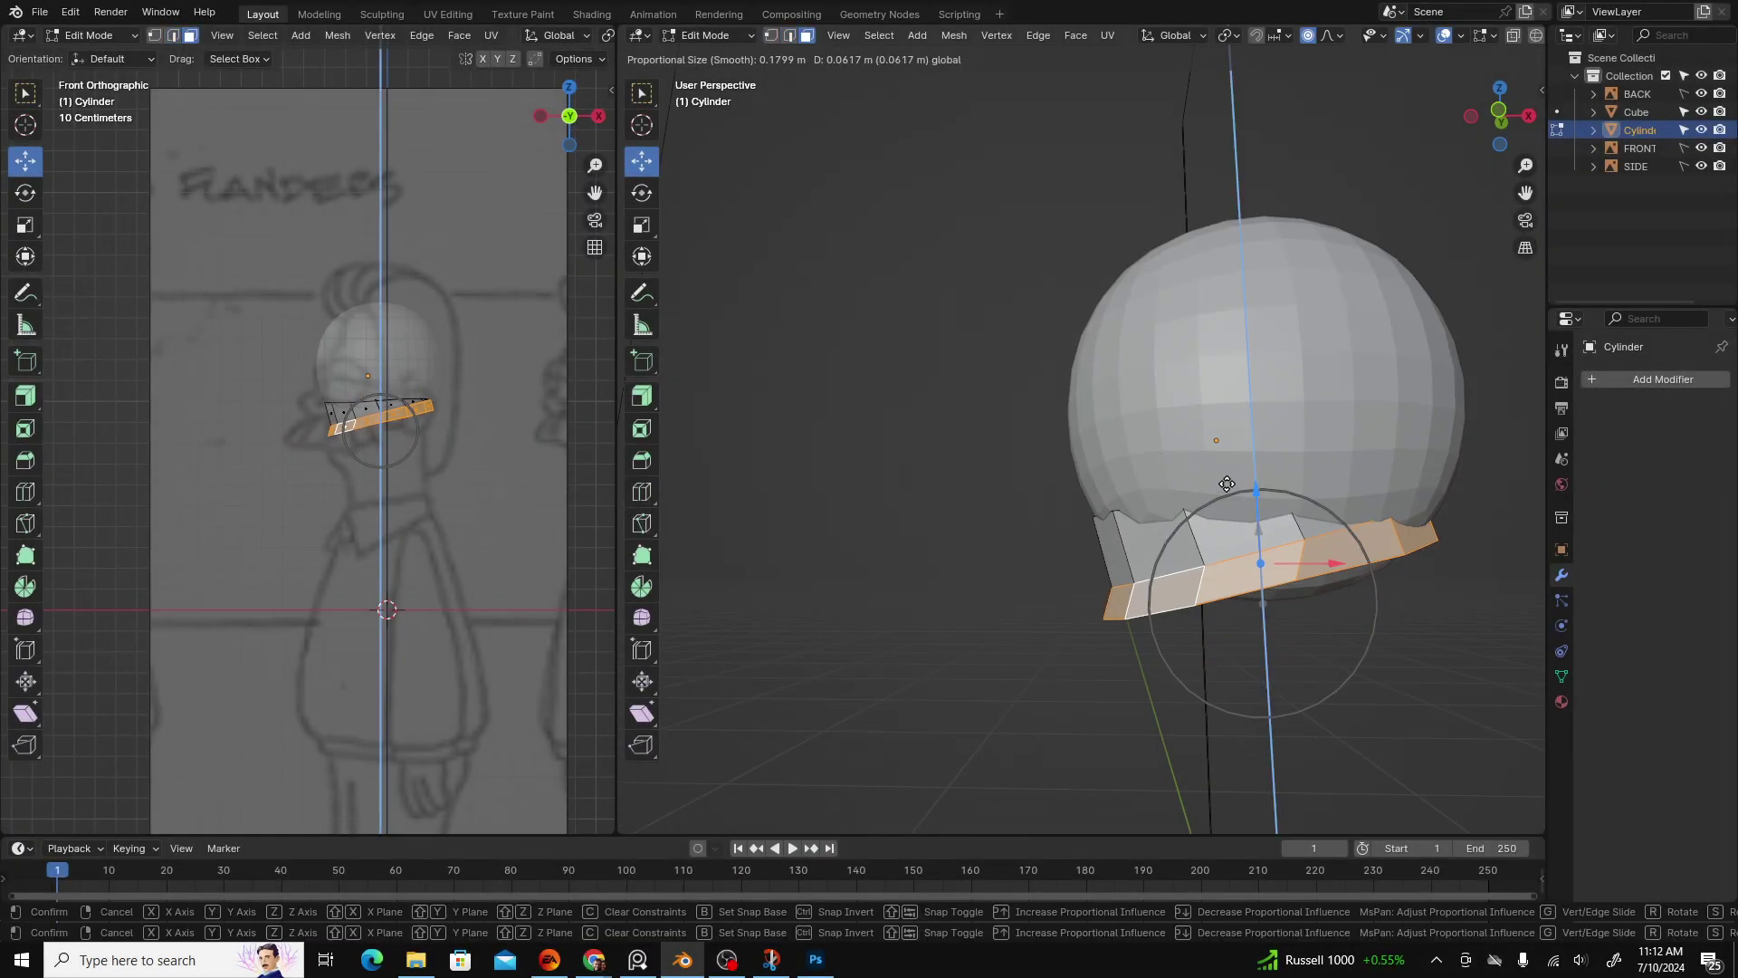
Step: Move the cylinder's lower face ring vertically with smooth proportional editing, and add a new object to the scene
left_click(1204, 452)
middle_click_drag(1204, 453, 1286, 452)
key("Tab")
key("shift+a")
left_click(1412, 132)
key("Tab")
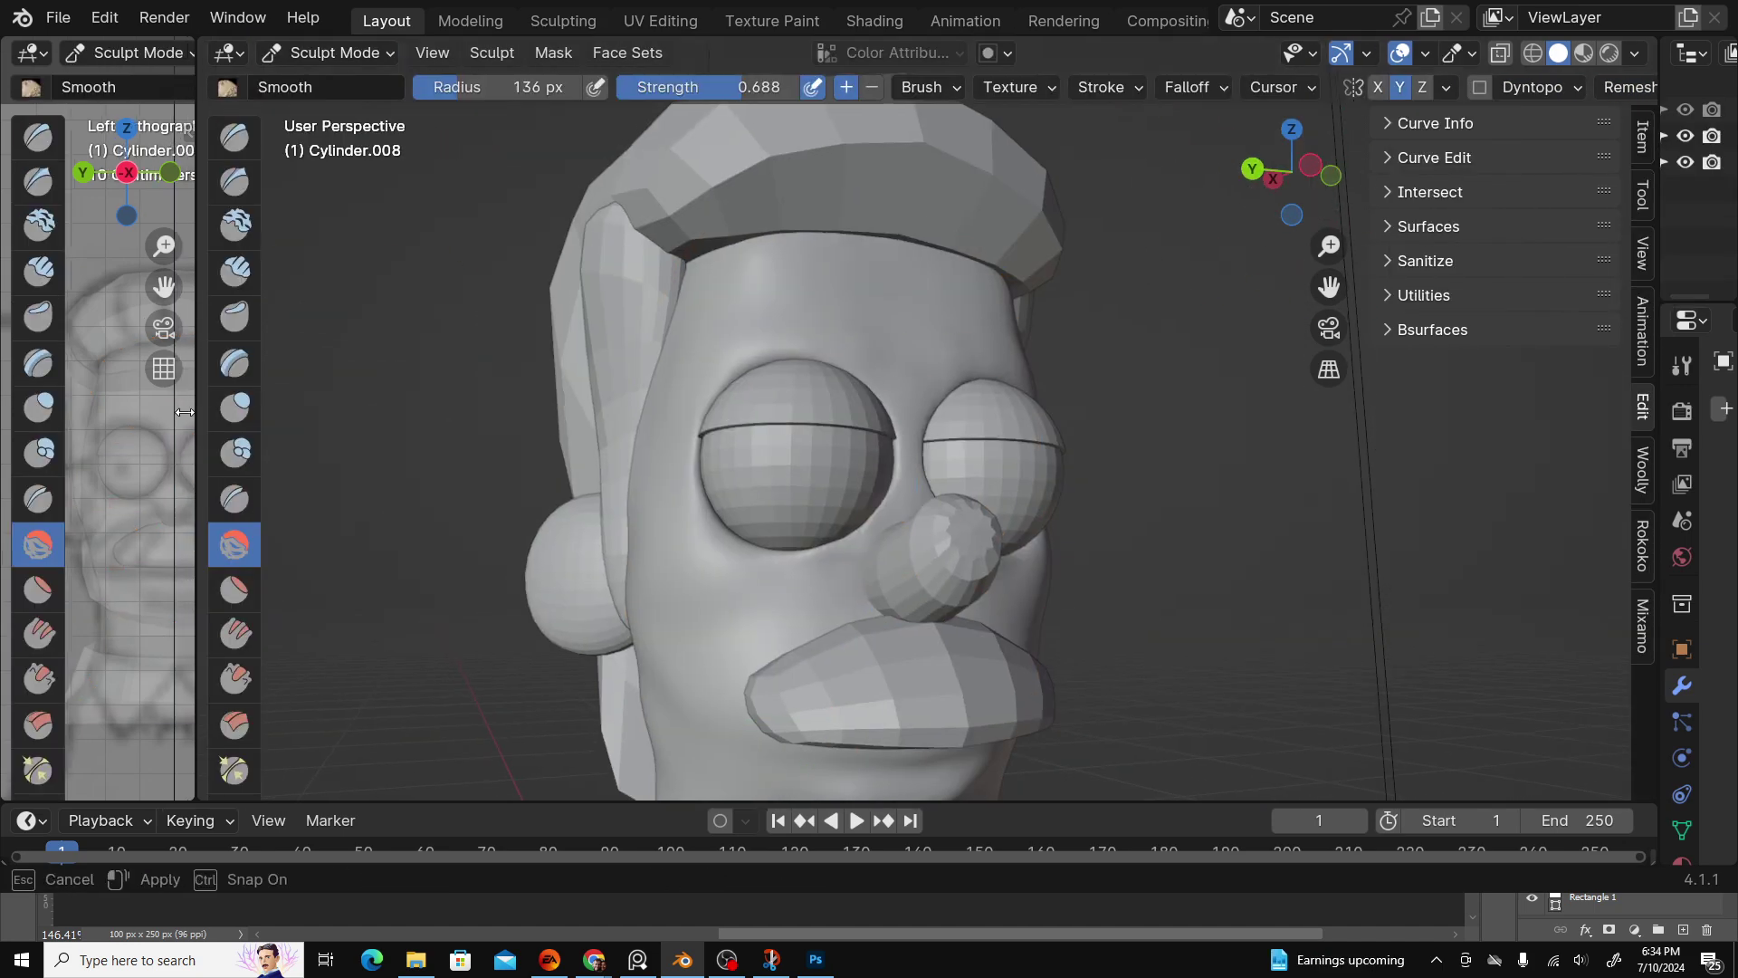
Step: Remesh the sculpted head with a voxel size of 0.018 m, preserving volume and attributes
left_click(1630, 87)
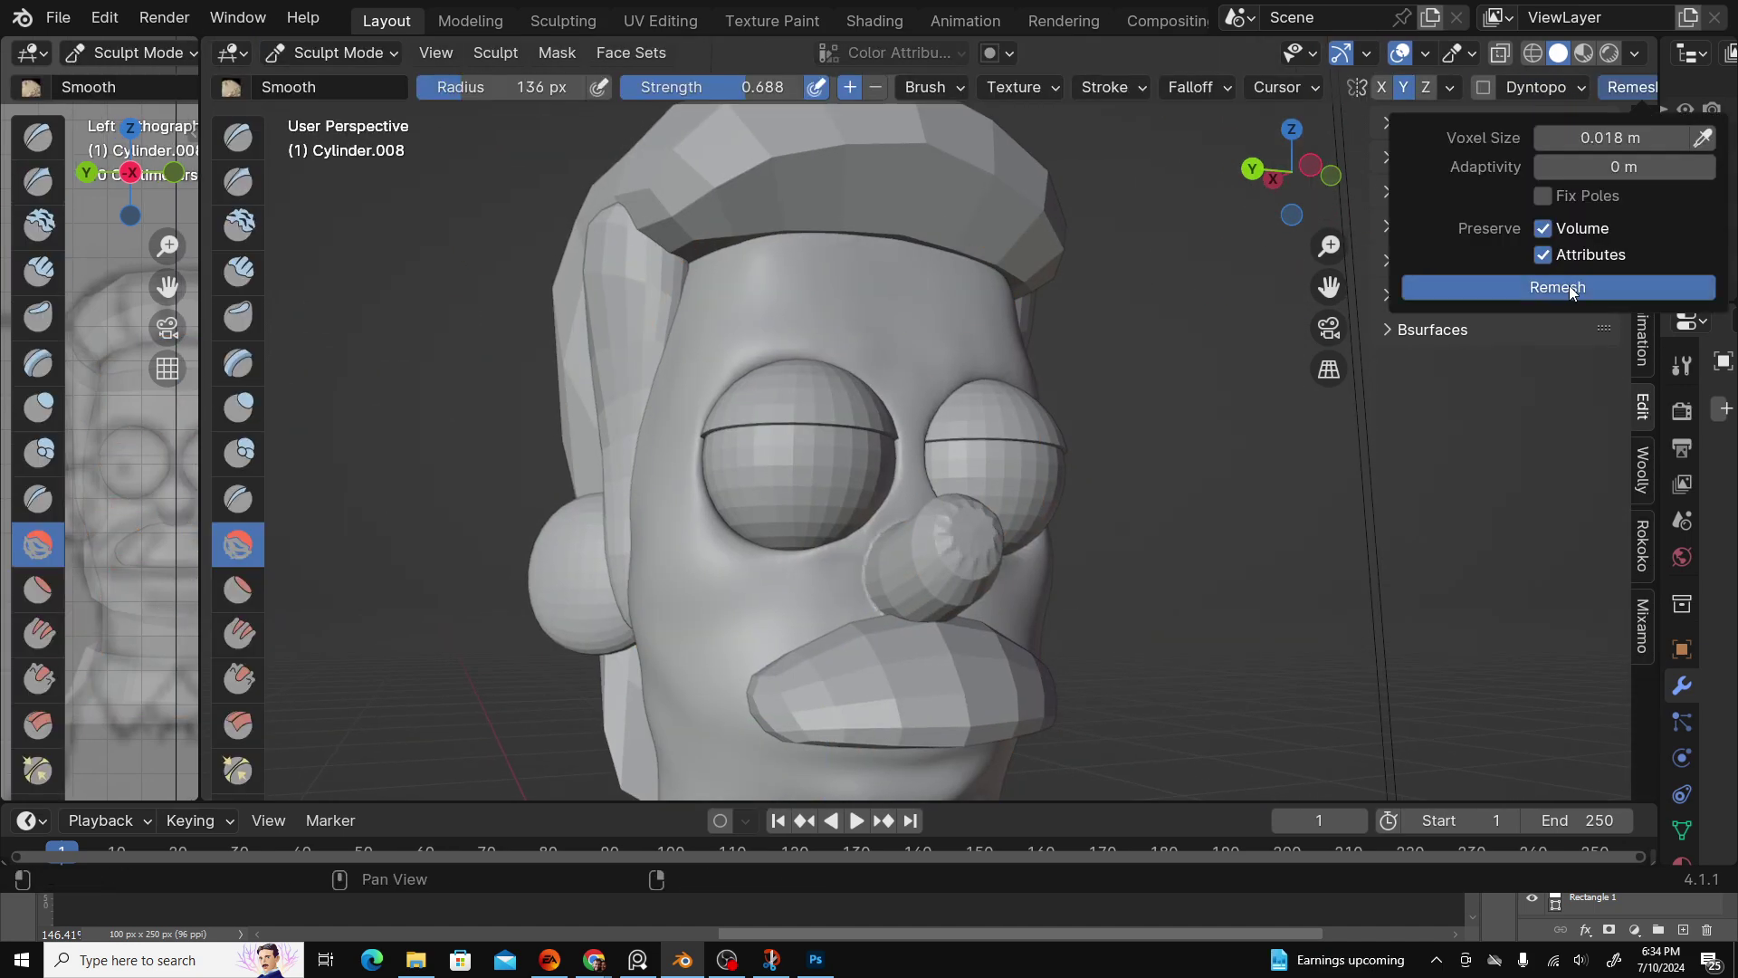
mouse_move(1568, 285)
middle_mouse_down()
mouse_move(1358, 380)
mouse_move(1303, 467)
middle_mouse_up()
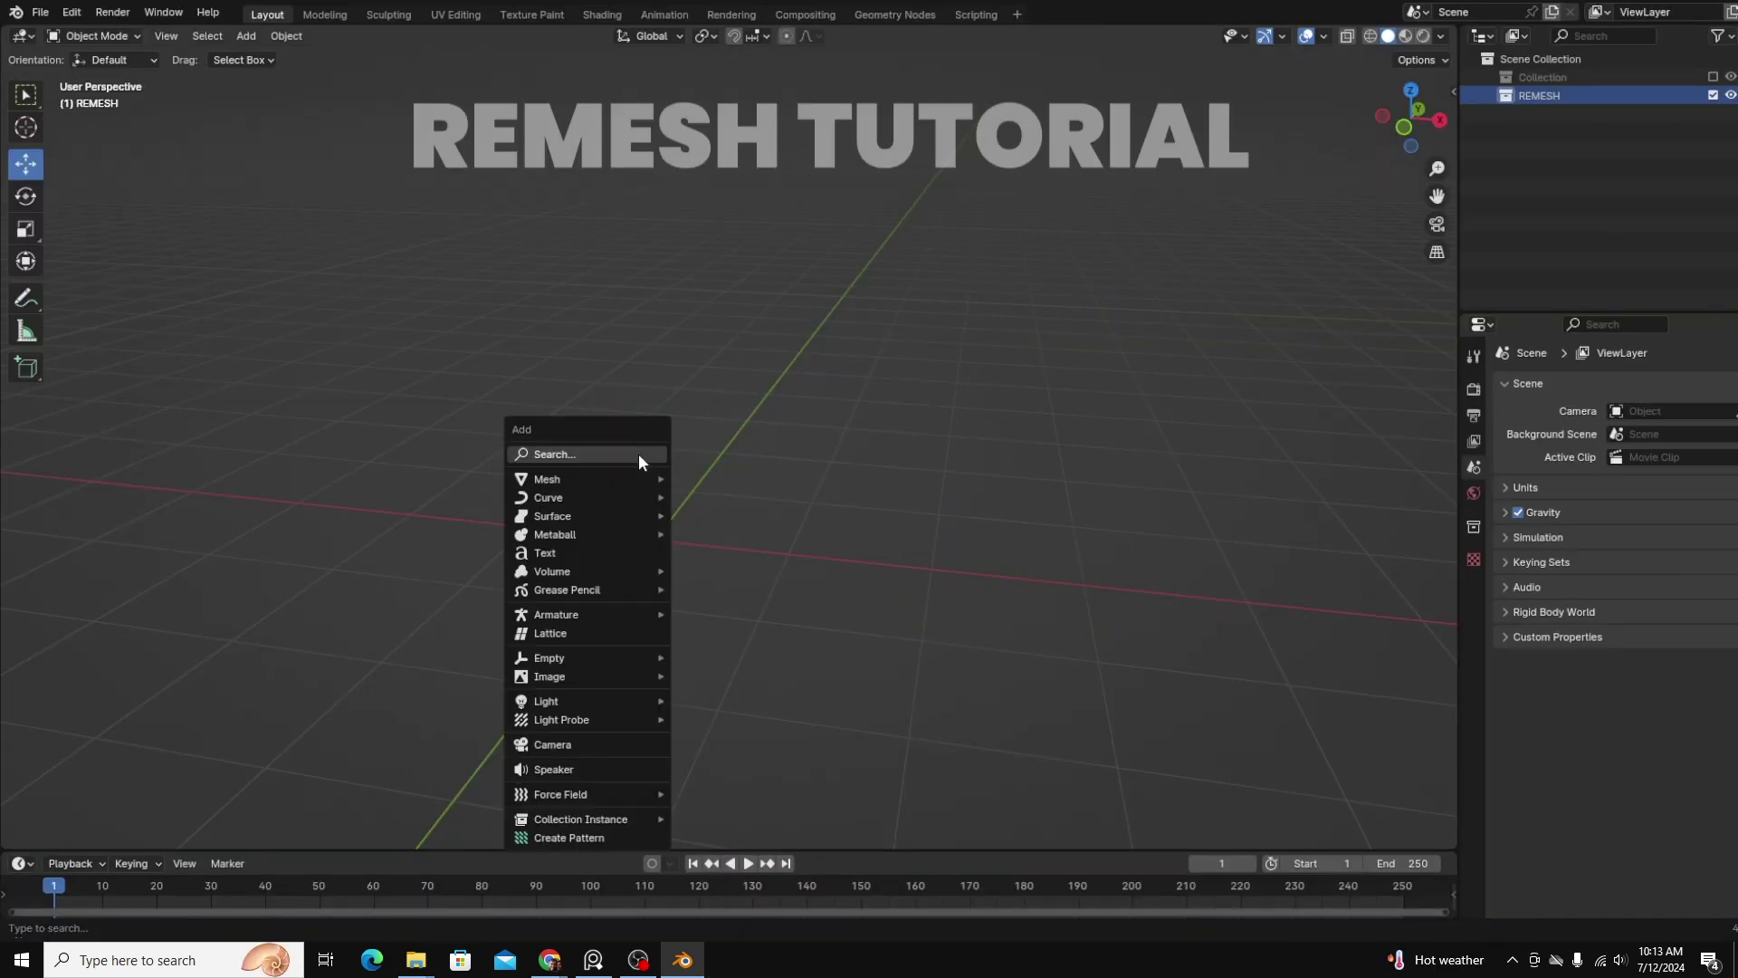
Step: Add a cube and a UV sphere to the REMESH collection
mouse_move(632, 485)
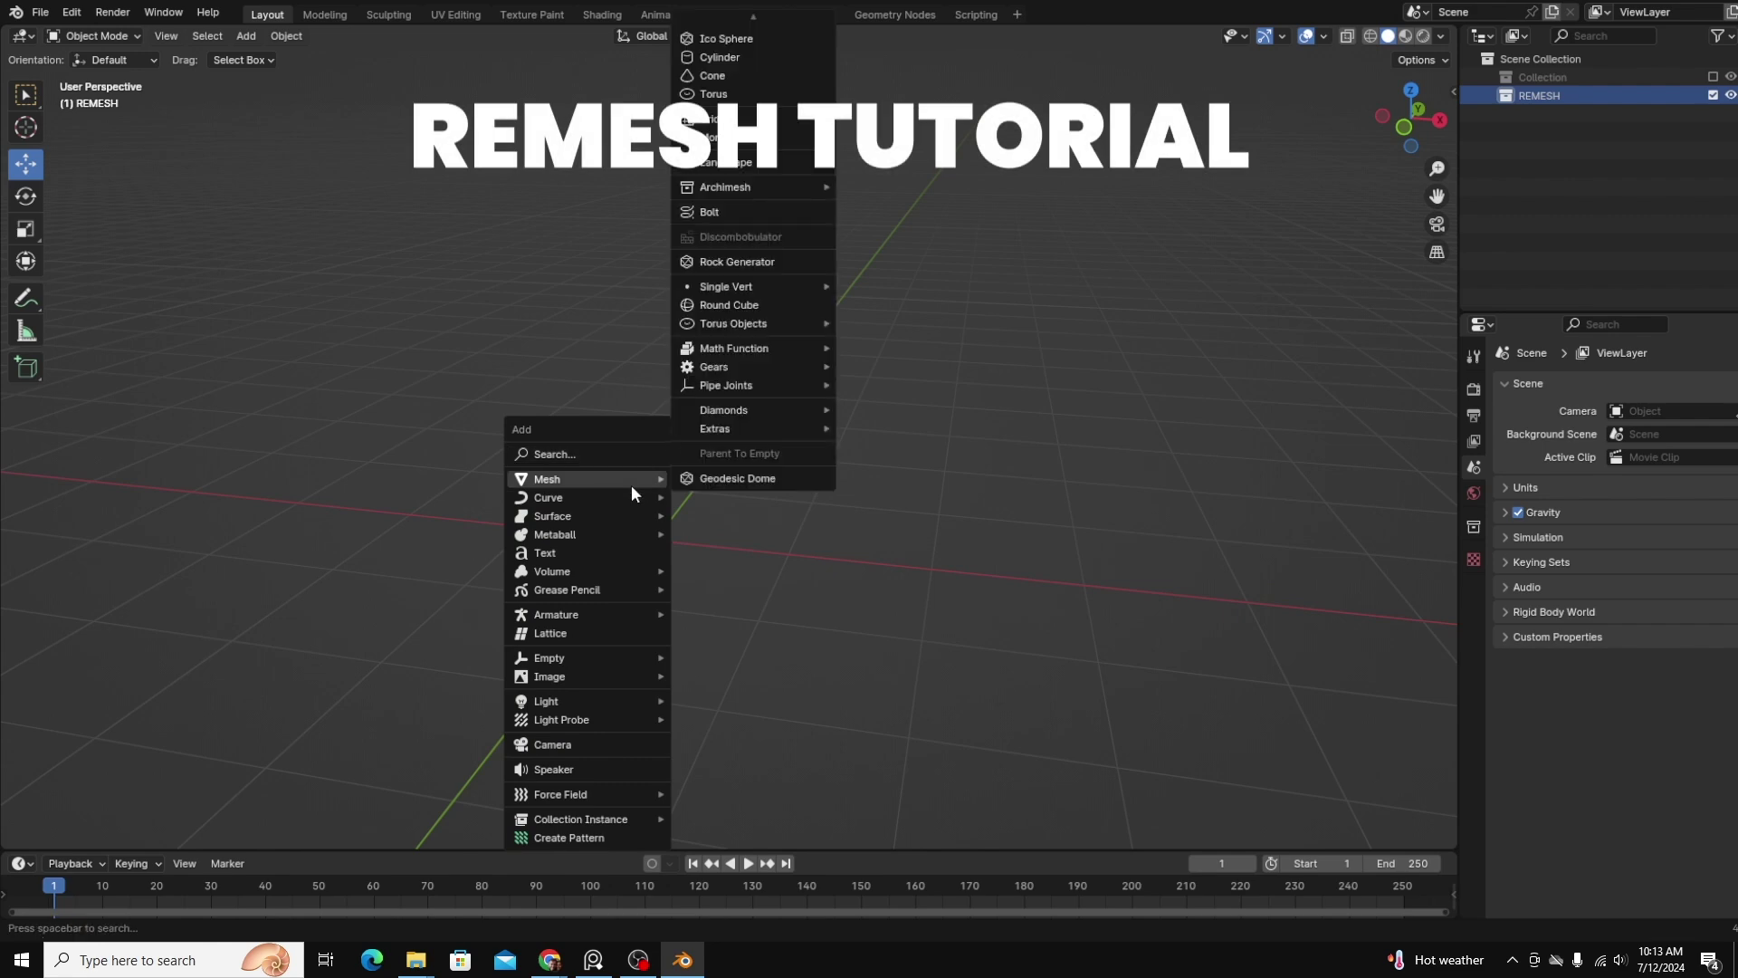
left_click(715, 26)
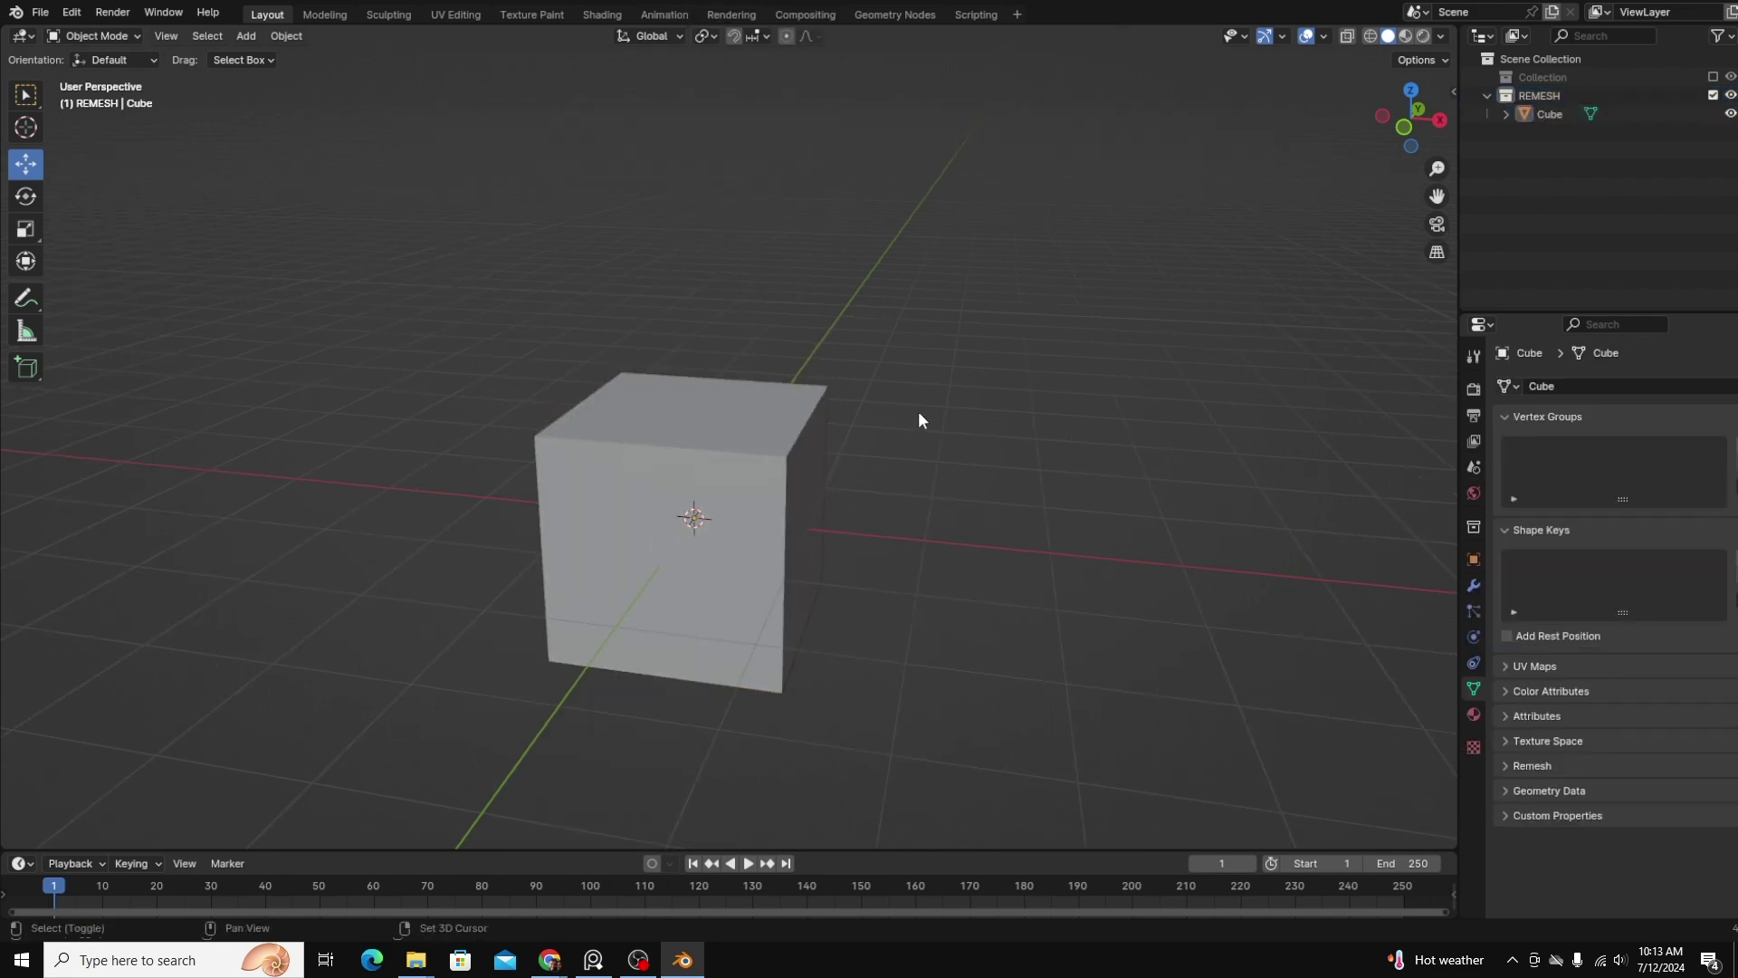
key("shift+a")
mouse_move(918, 411)
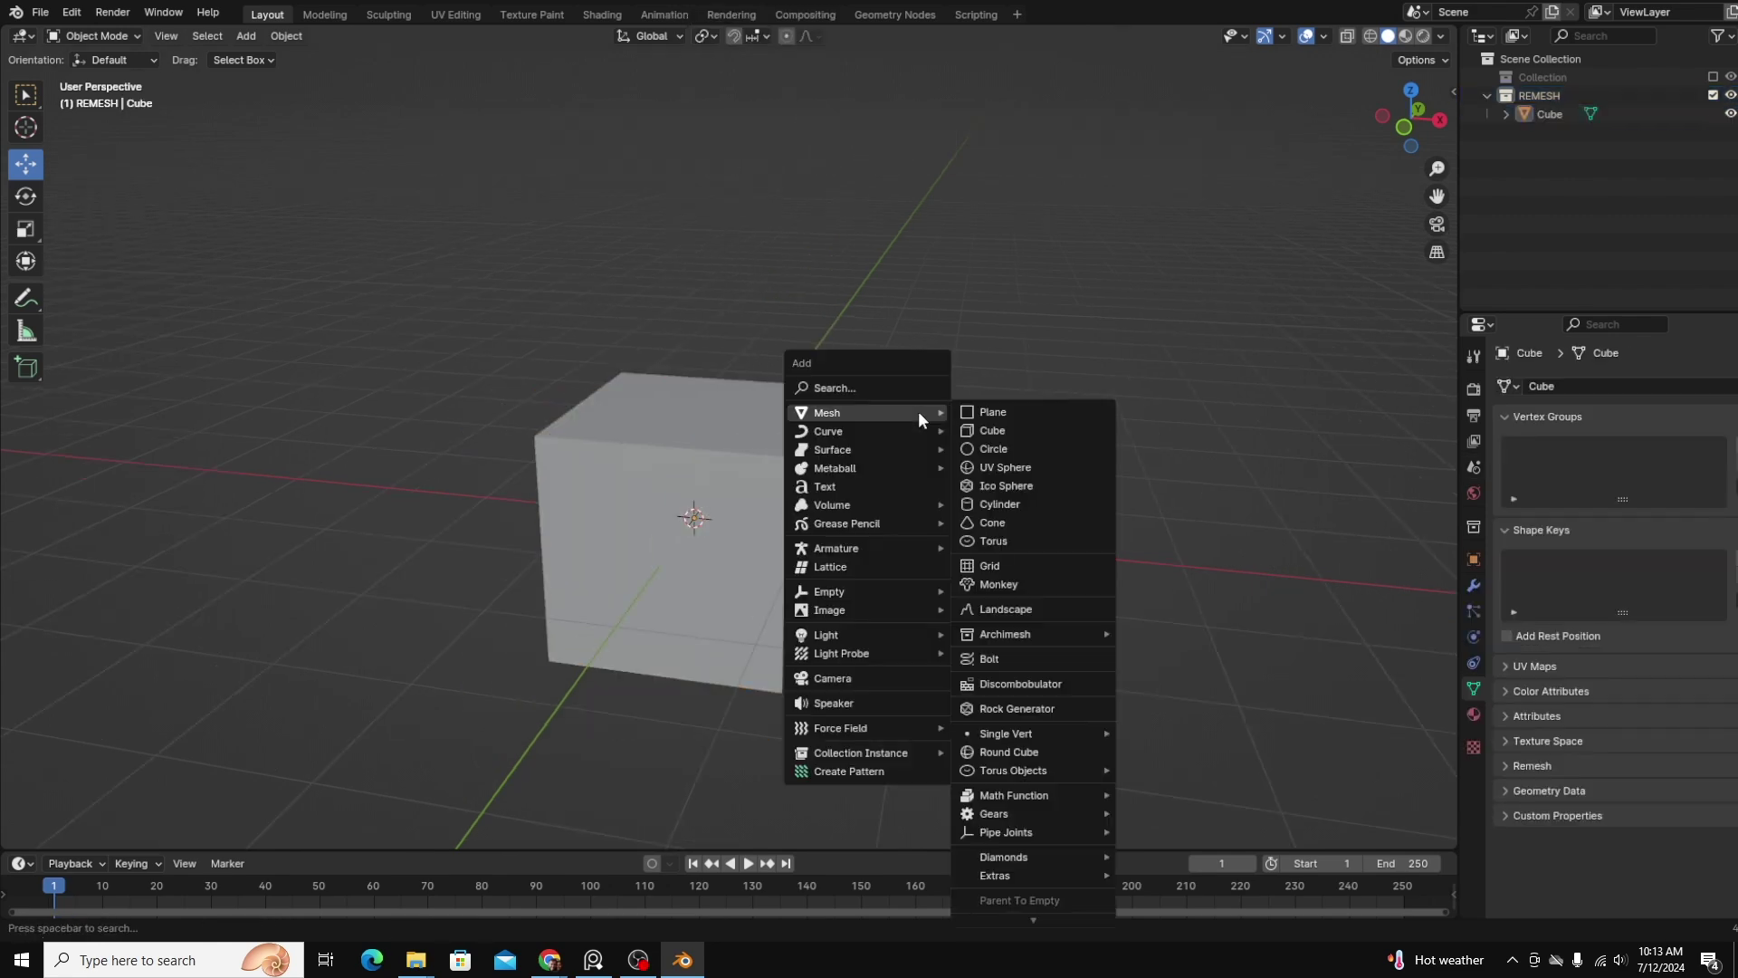
left_click(1029, 467)
Step: Move the sphere so it sits centred on top of the cube, partly sunk into its upper face
key("g")
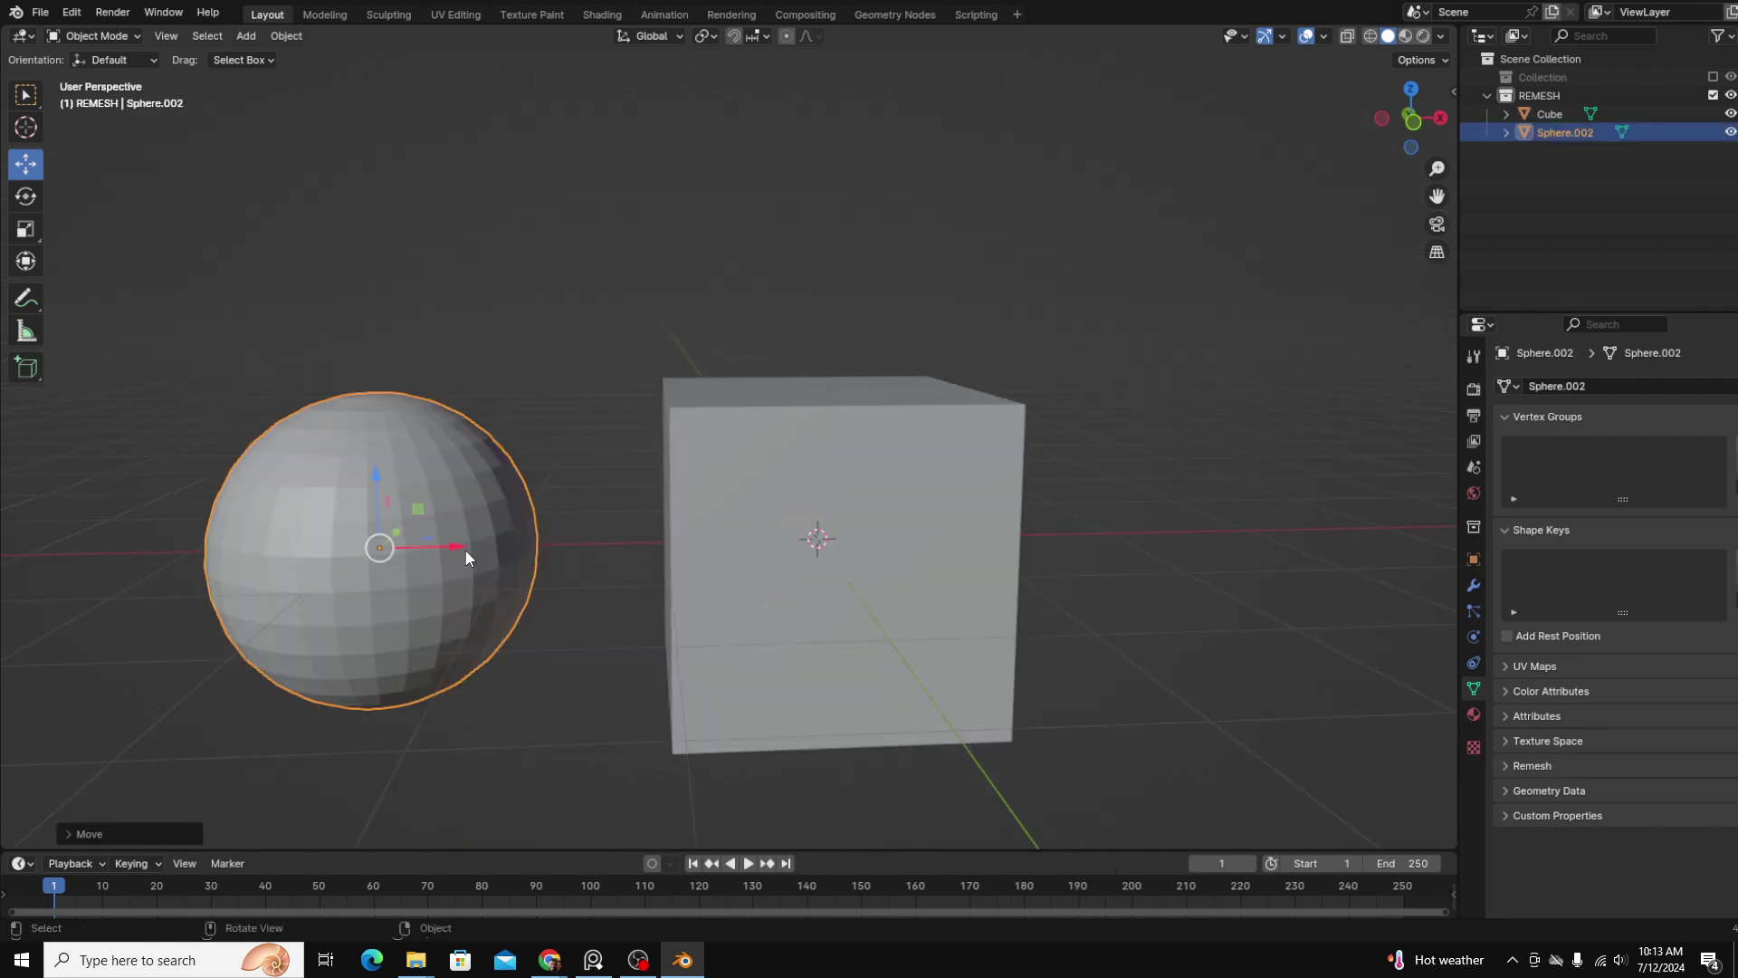
key("x")
left_click_drag(942, 546, 921, 546)
left_click_drag(816, 460, 817, 270)
left_click_drag(898, 350, 900, 351)
scroll(985, 471, "down", 2)
middle_click_drag(985, 470, 896, 437)
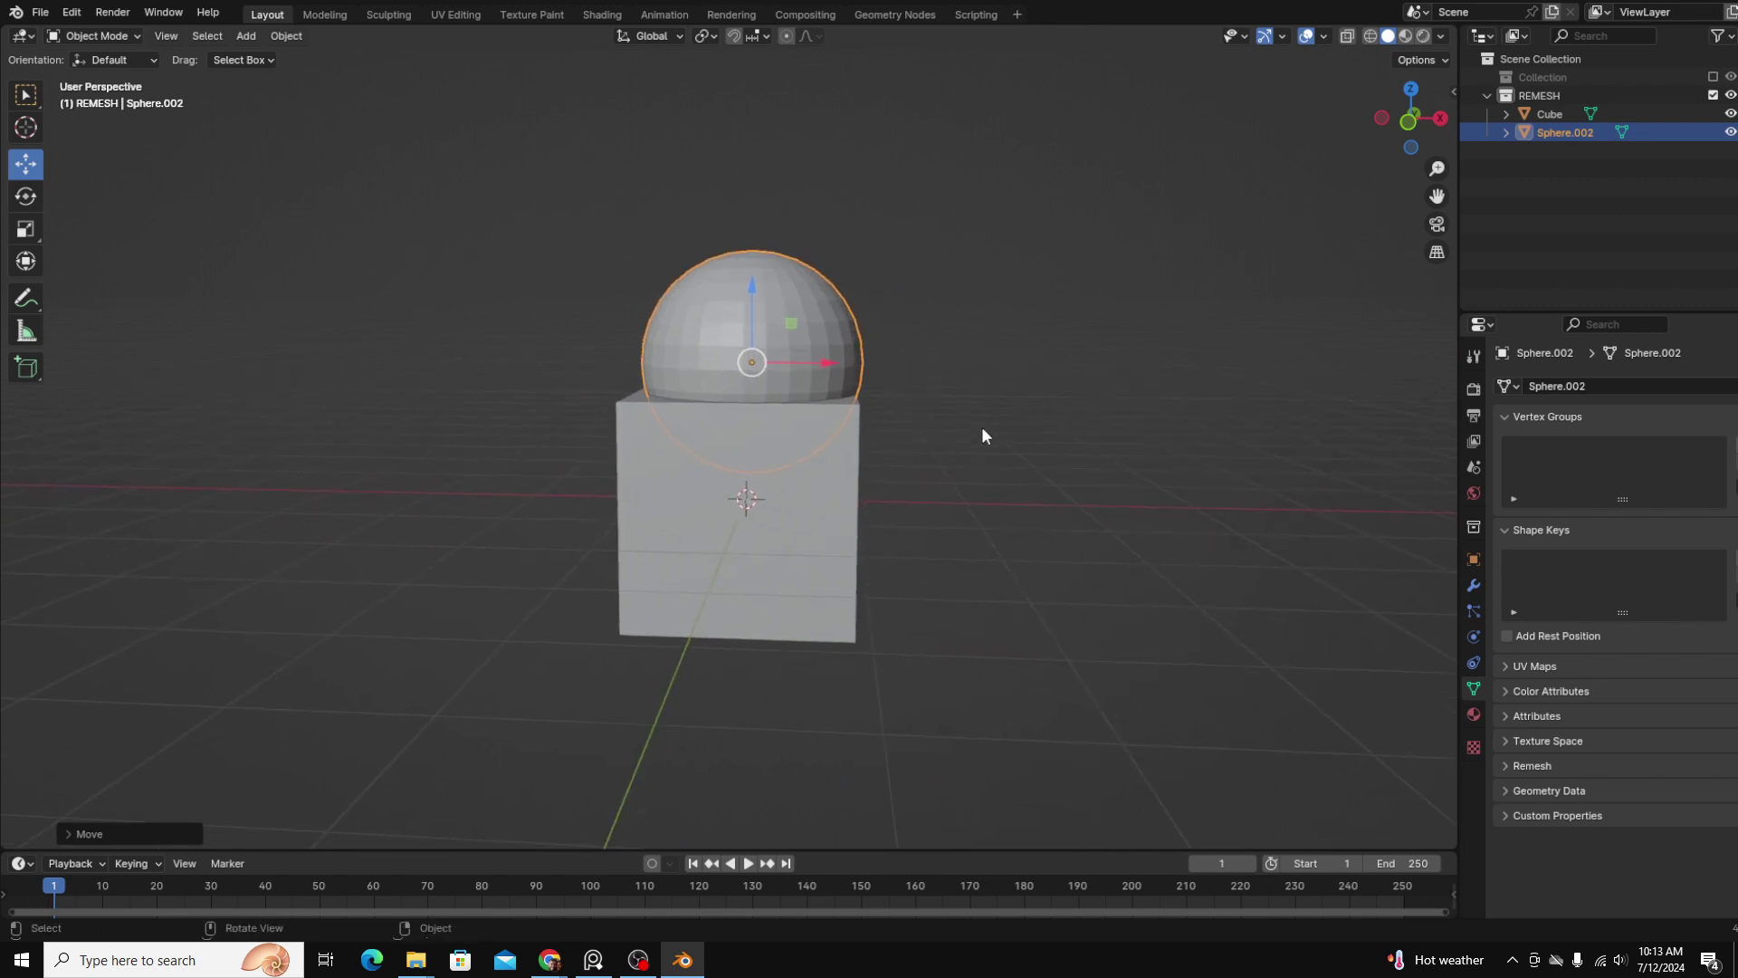
Step: Select the cube and search for a modifier to add with "re"
left_click(981, 426)
scroll(839, 448, "up", 2)
left_click(801, 462)
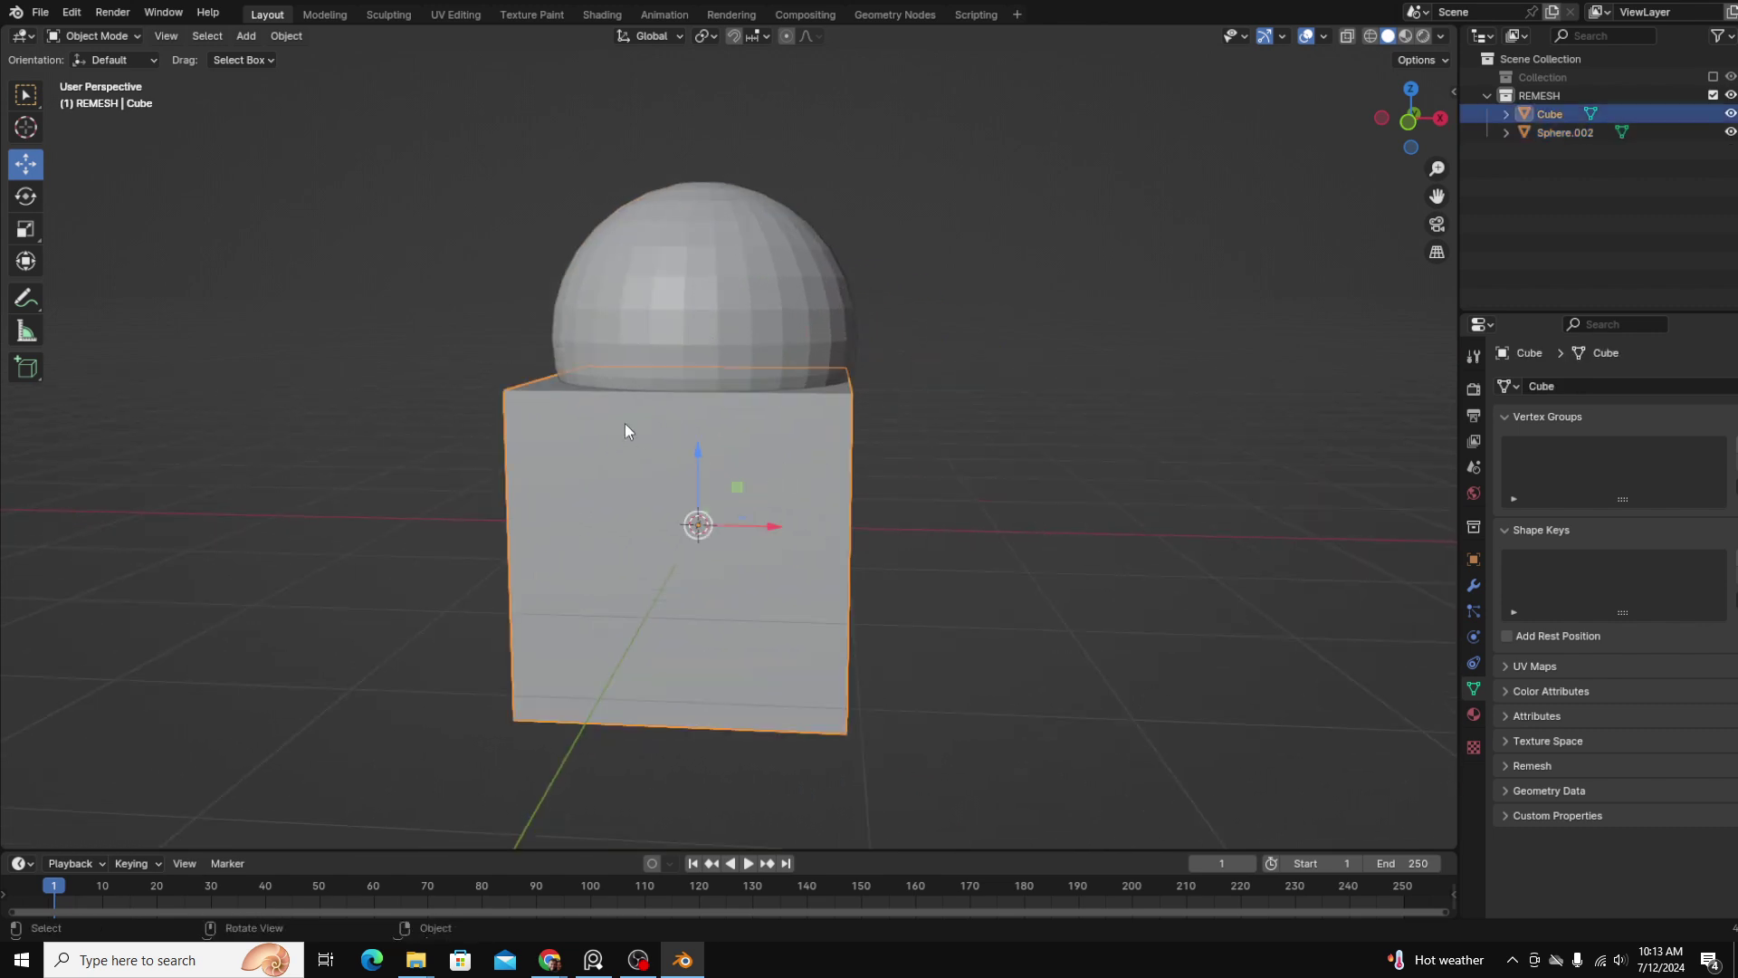
left_click(1473, 585)
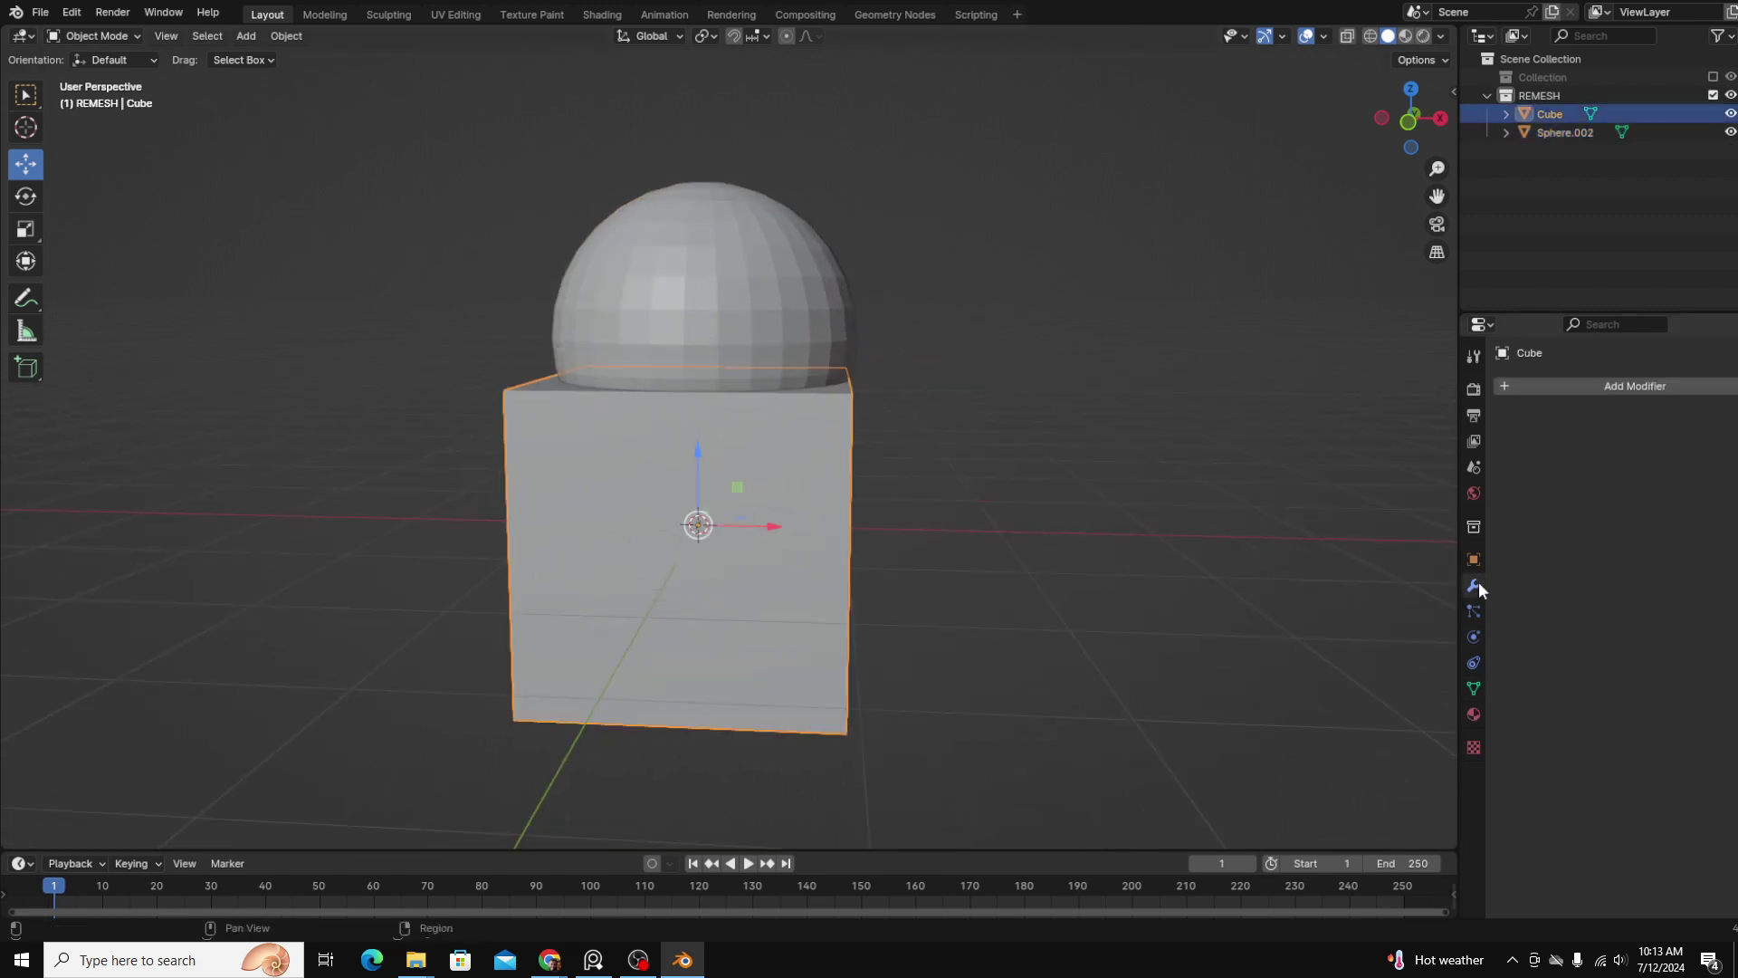
left_click(1680, 386)
type("re")
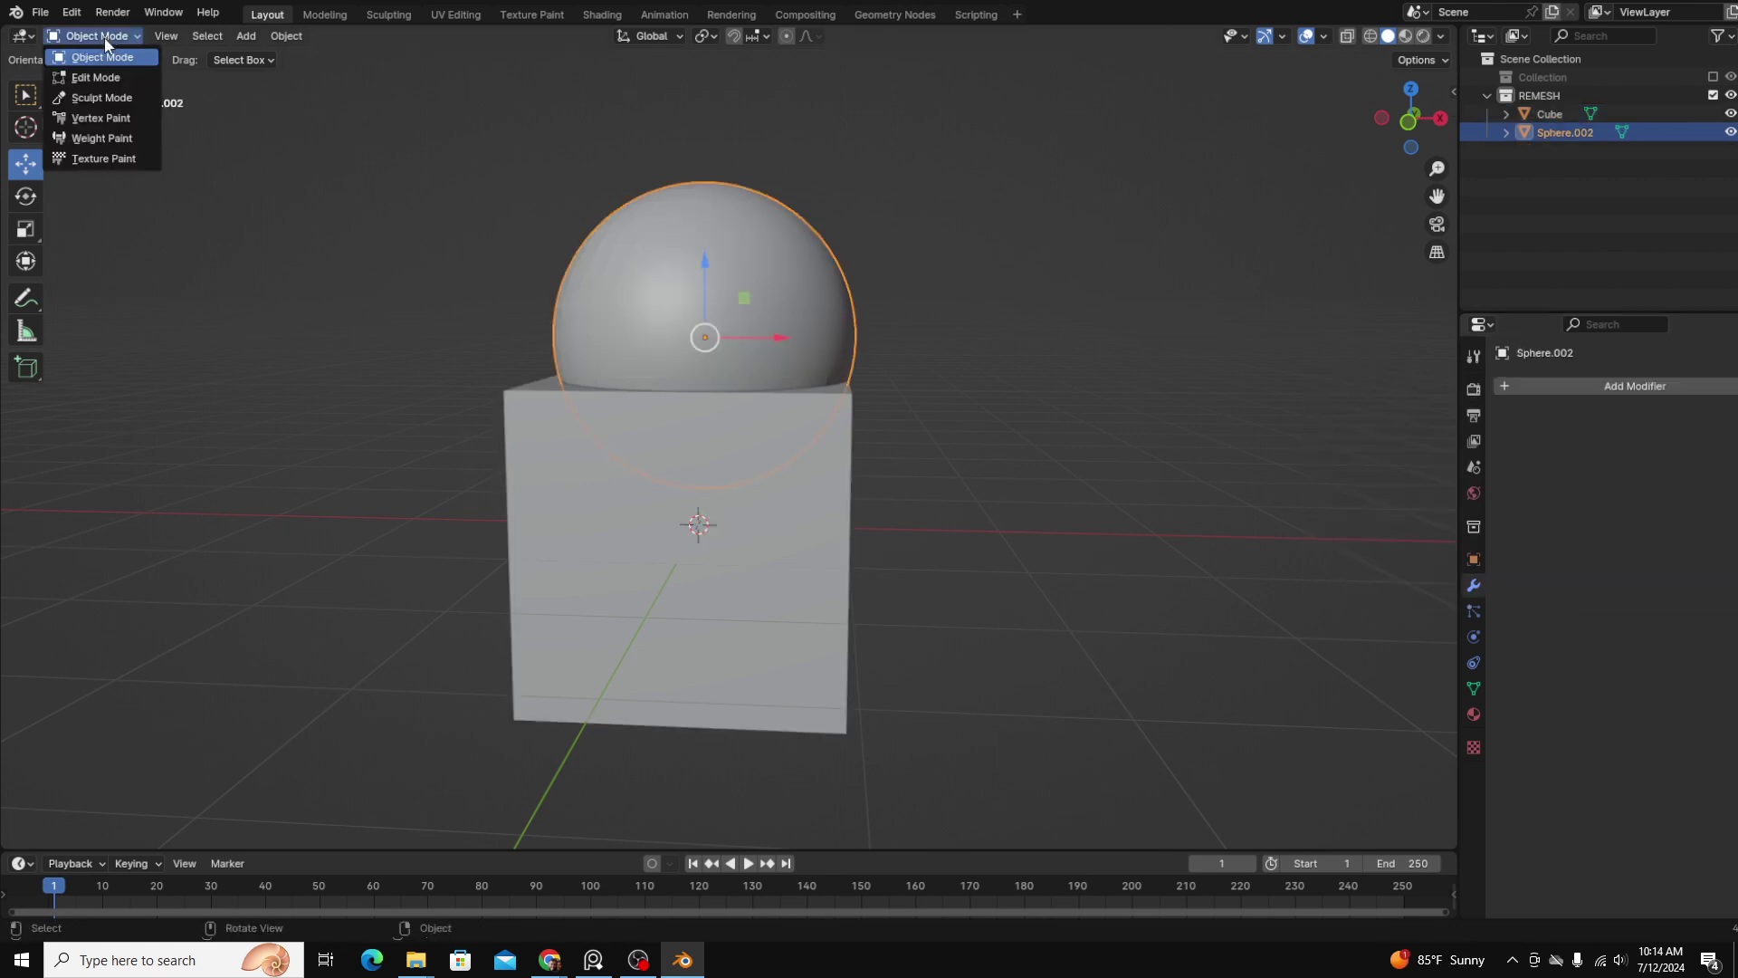
Step: Sculpt rough raised strokes across the front of the sphere with the Clay Strips brush in Sculpt Mode
left_click(102, 97)
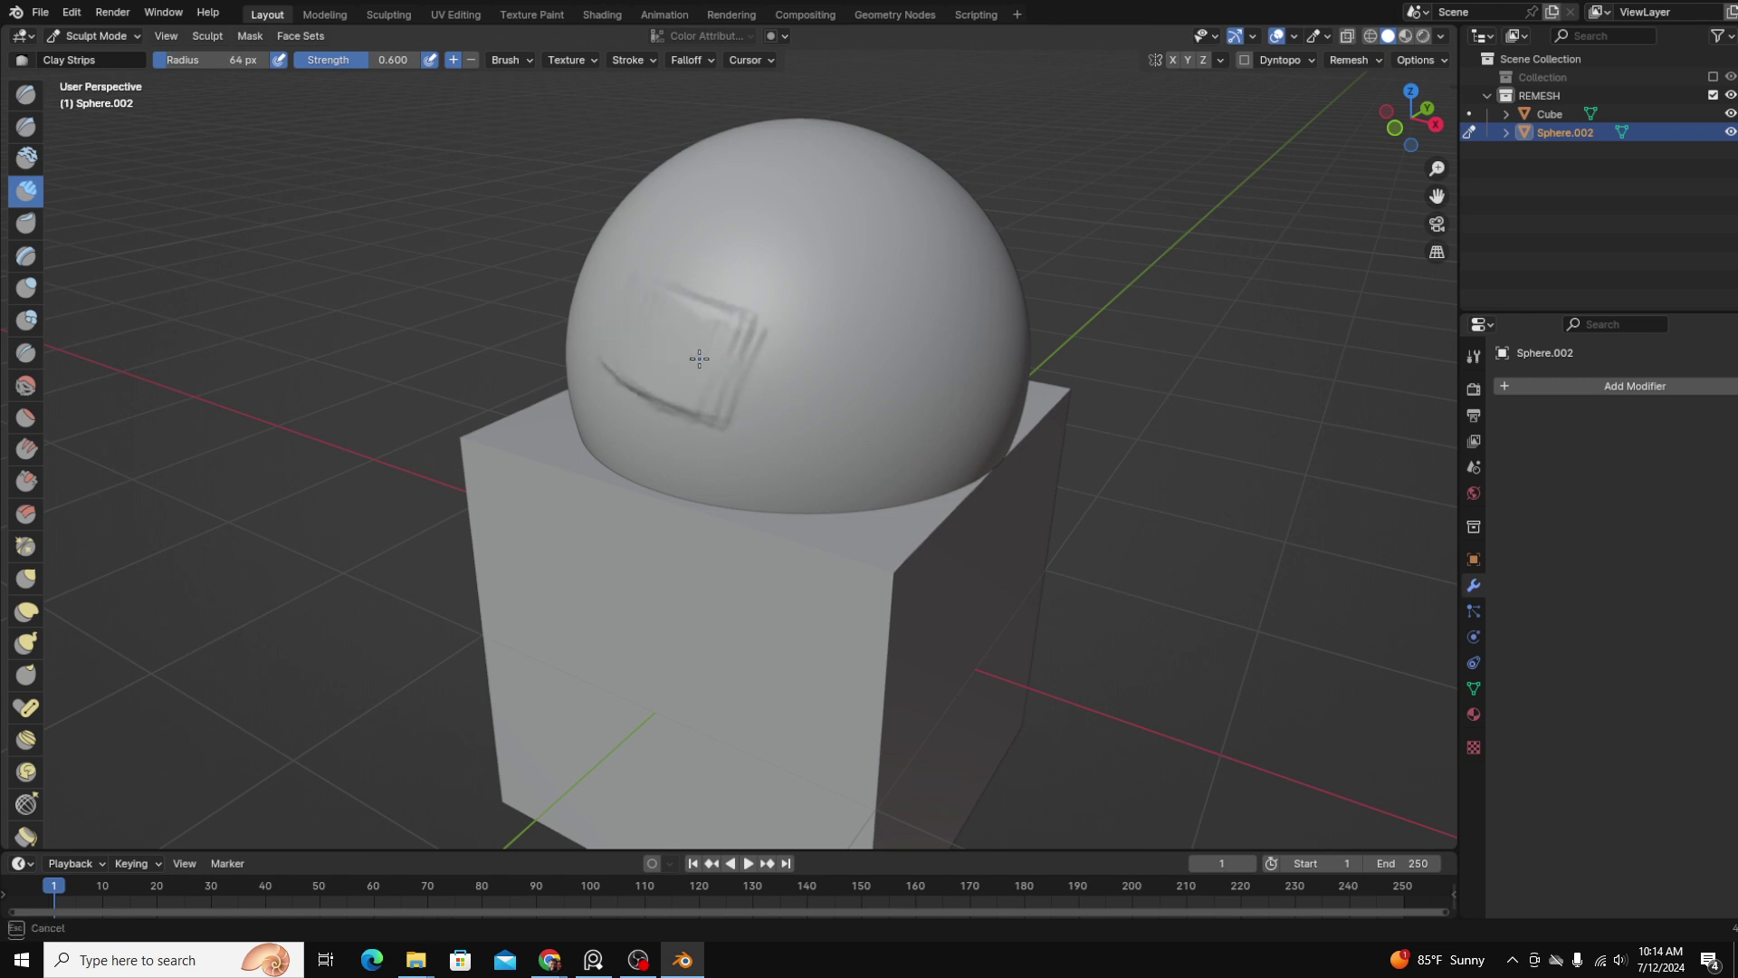
left_click_drag(926, 408, 642, 757)
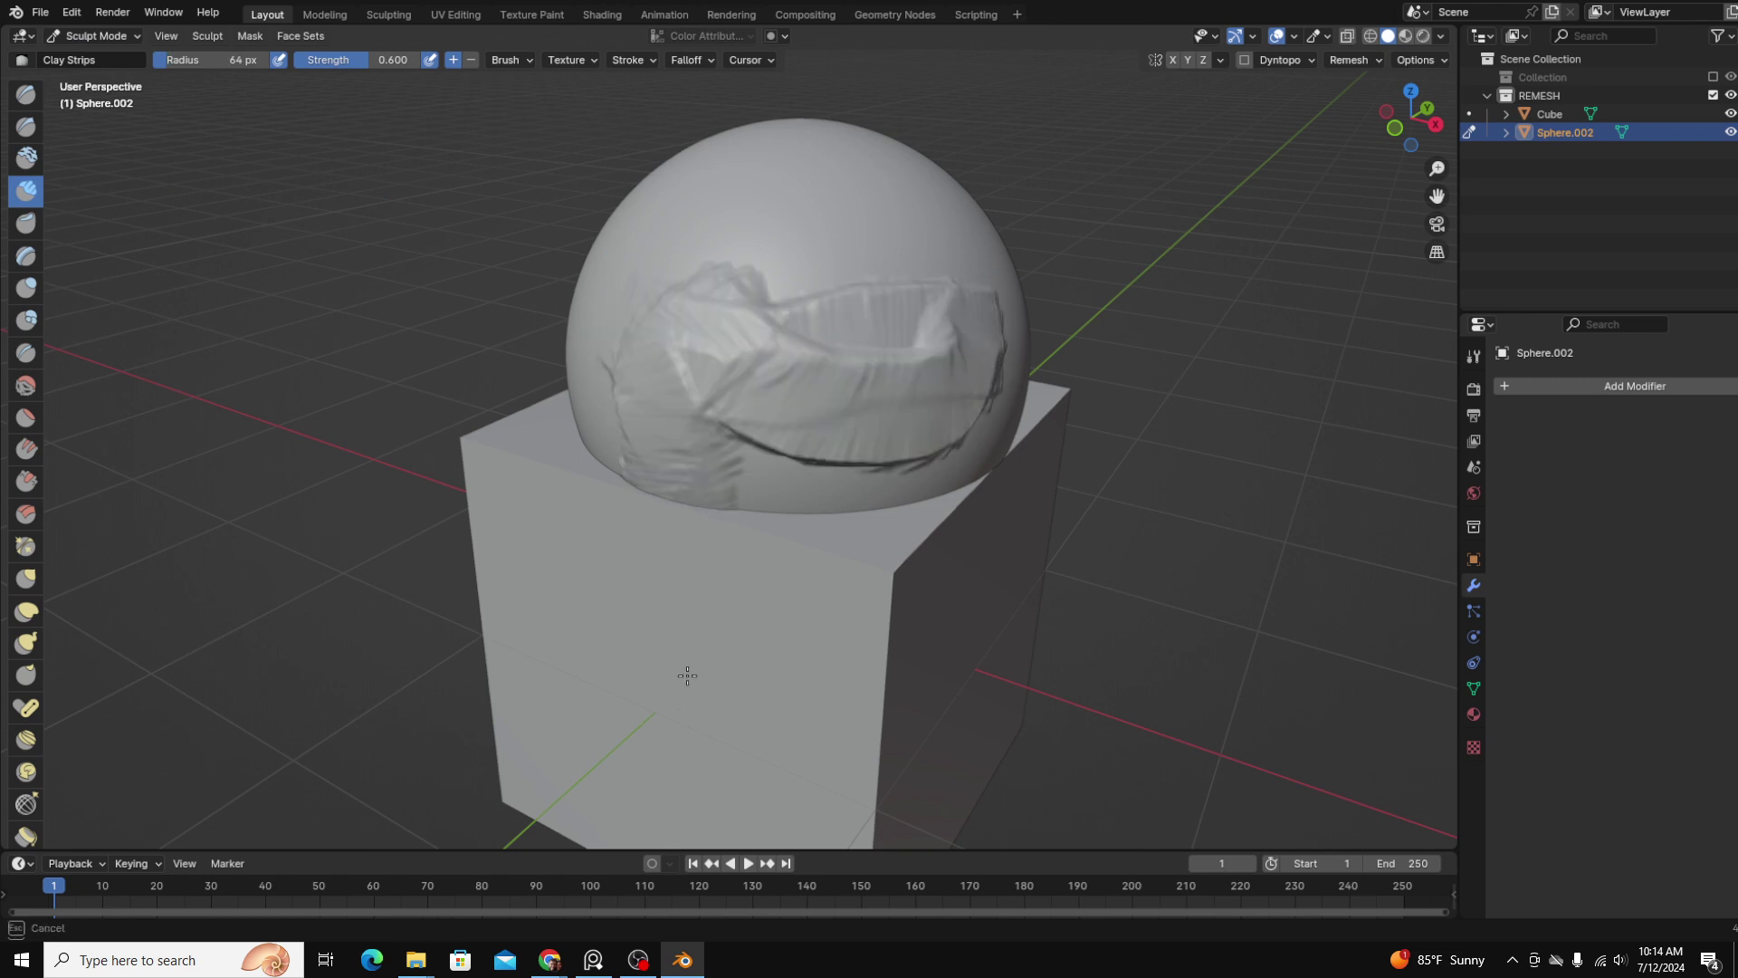
left_click_drag(713, 385, 787, 219)
middle_click_drag(696, 450, 131, 83)
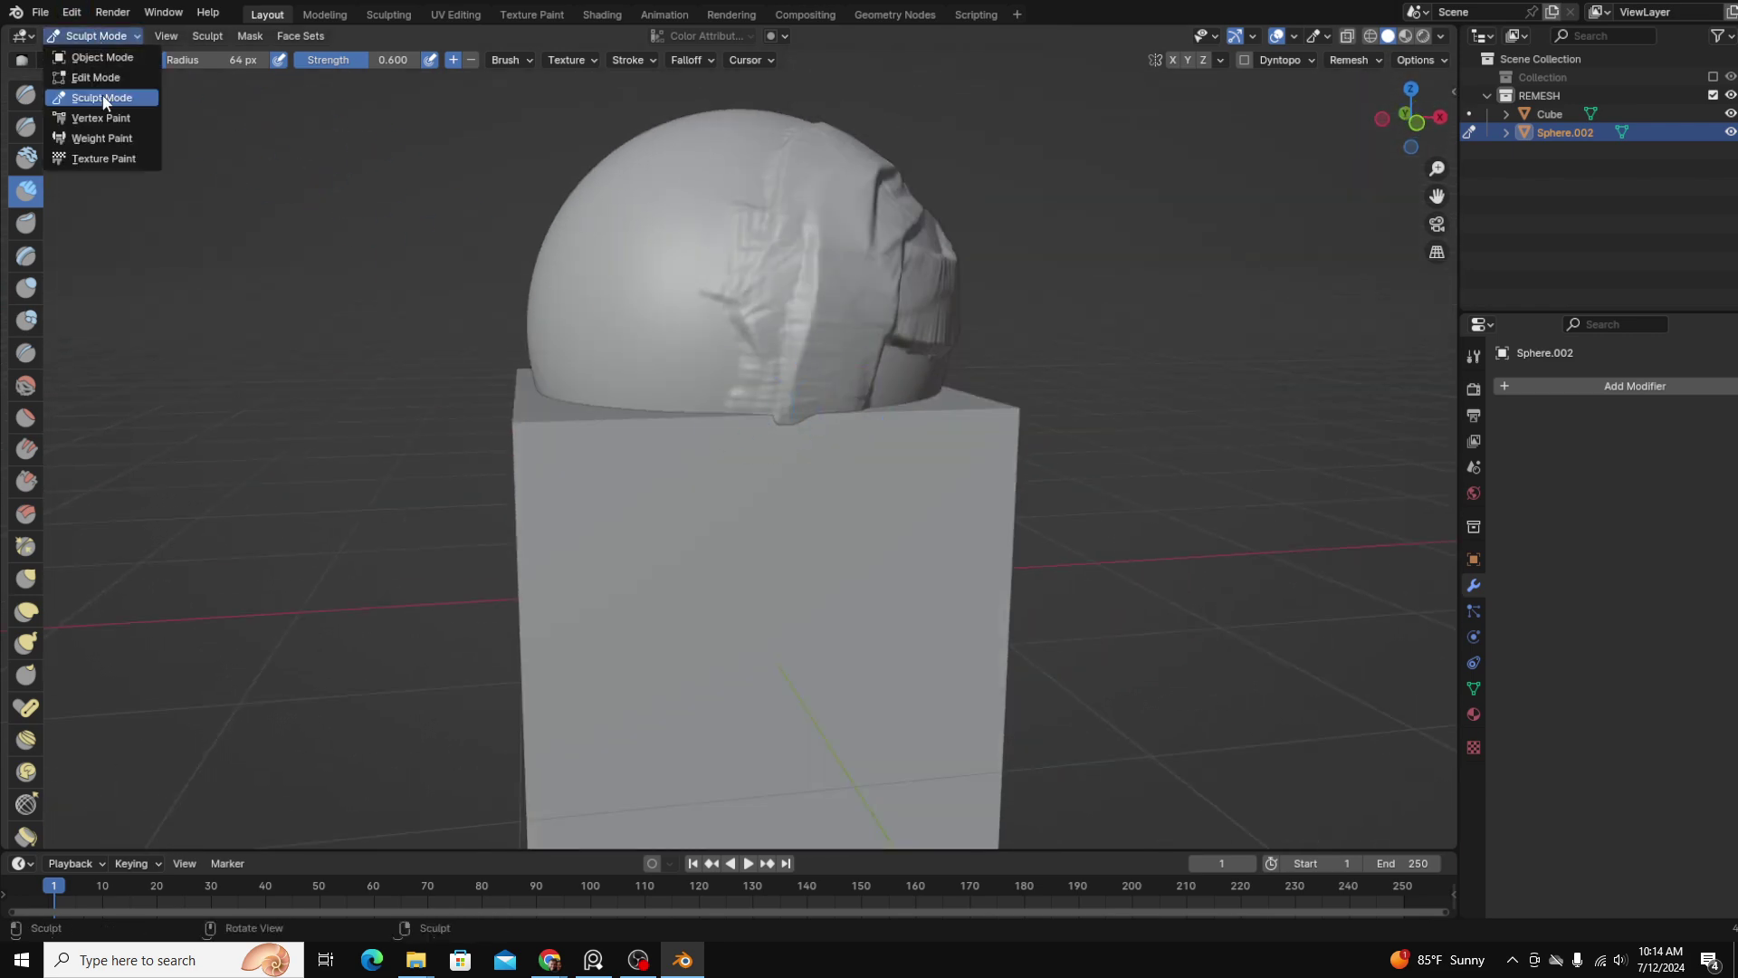
Step: Switch sculpting to the cube and add a curved Clay Strips stroke on its front face and strokes along one vertical edge
left_click(96, 57)
left_click(96, 35)
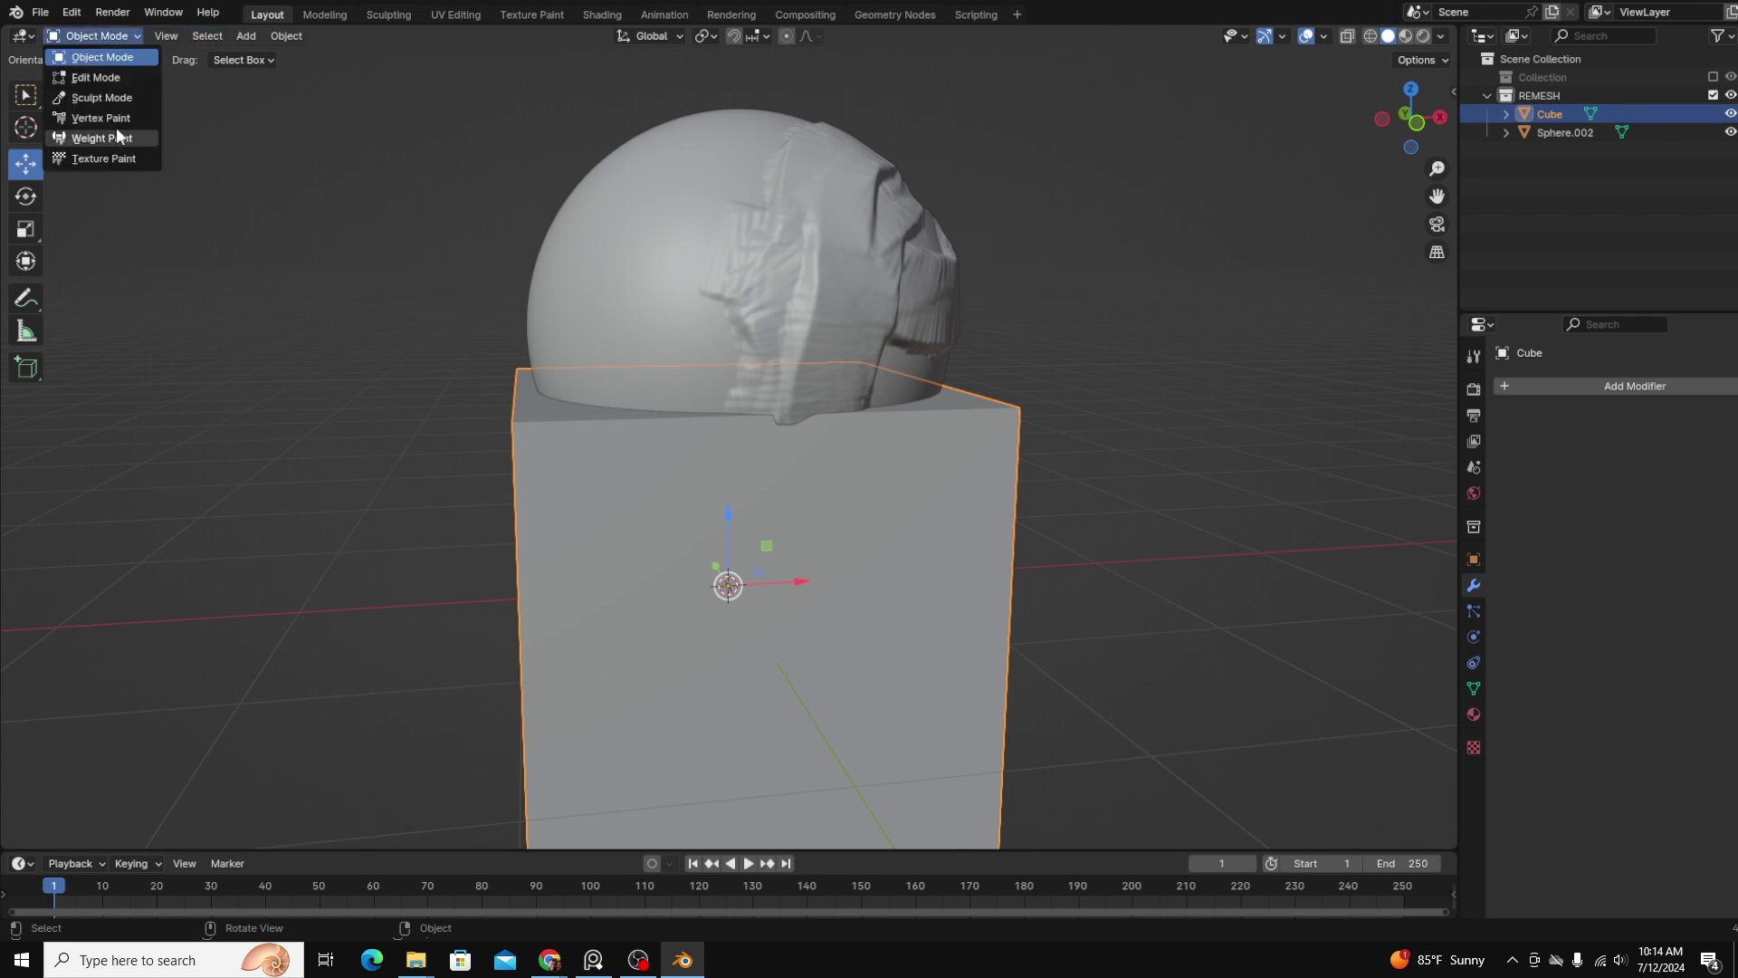
left_click(101, 97)
mouse_move(581, 489)
left_mouse_down()
mouse_move(788, 545)
mouse_move(667, 717)
left_mouse_up()
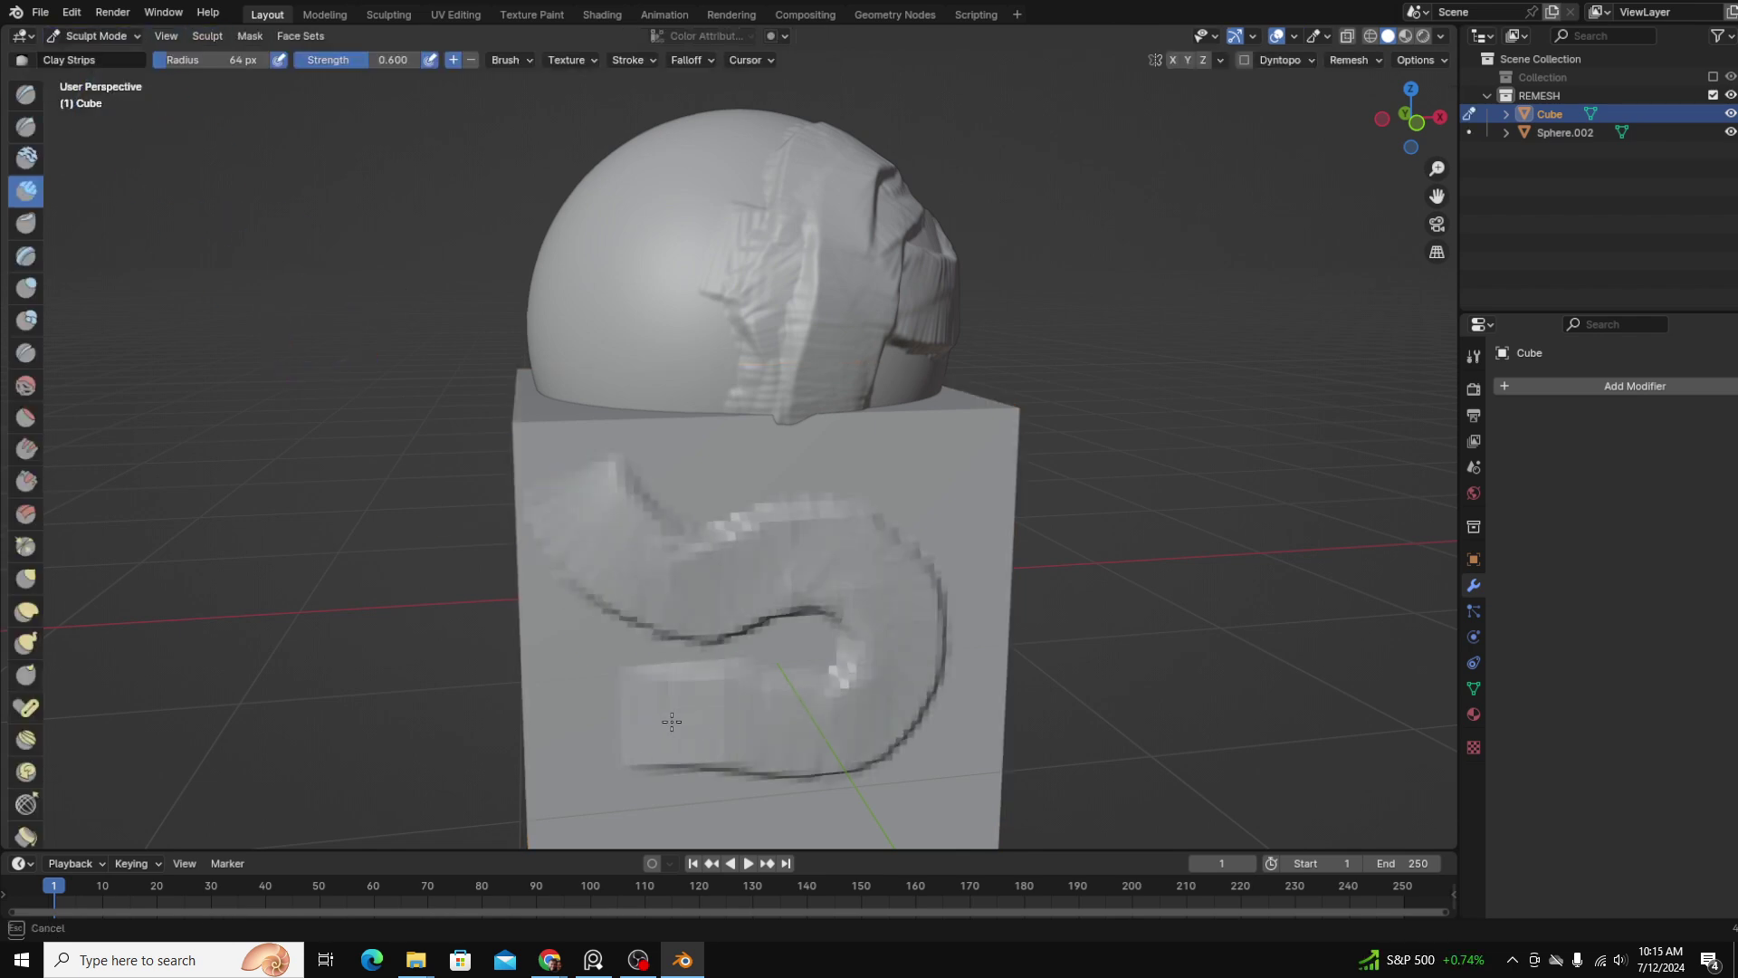
middle_click_drag(667, 718, 615, 595, "shift")
mouse_move(557, 616)
left_mouse_down()
mouse_move(514, 435)
mouse_move(569, 581)
mouse_move(548, 321)
mouse_move(525, 326)
left_mouse_up()
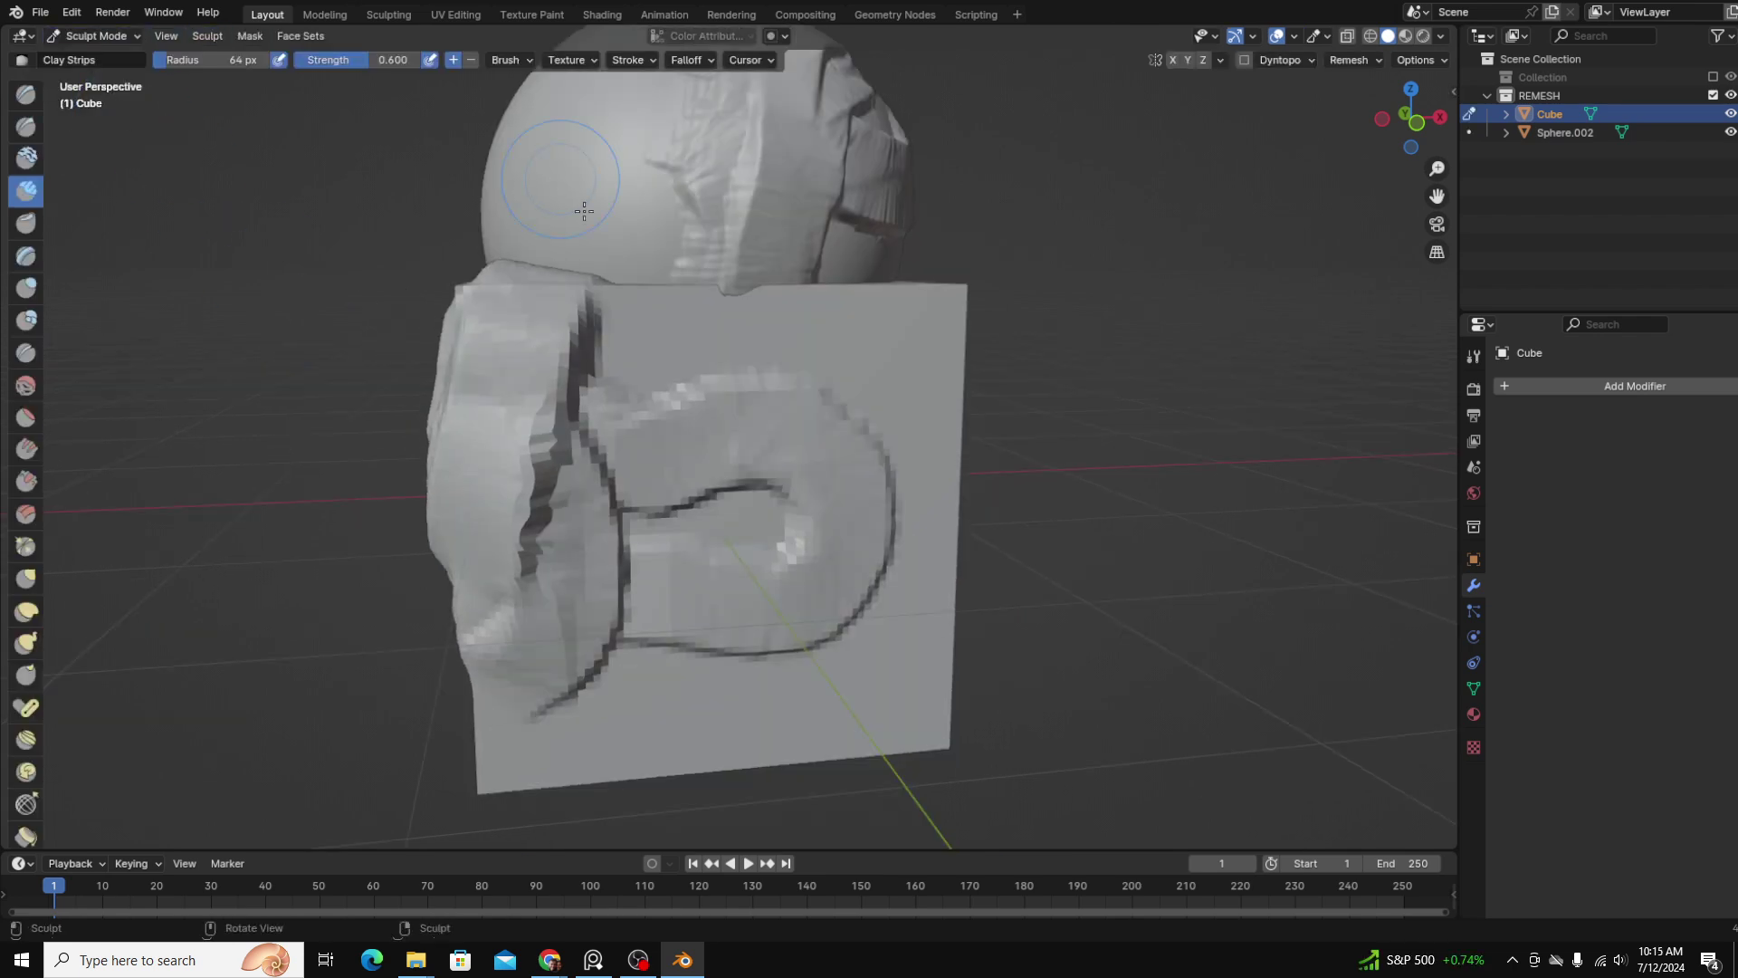
Step: Examine the sculpted sphere and cube from several angles, especially the seam where the two separate objects meet
scroll(555, 241, "down", 4)
middle_click_drag(304, 172, 450, 197)
scroll(450, 197, "up", 2)
scroll(580, 254, "down", 1)
scroll(811, 293, "up", 2)
mouse_move(982, 324)
middle_mouse_down()
mouse_move(811, 293)
mouse_move(621, 356)
middle_mouse_up()
scroll(621, 357, "up", 2)
scroll(621, 357, "down", 3)
middle_click_drag(737, 388, 685, 445)
scroll(741, 399, "down", 2)
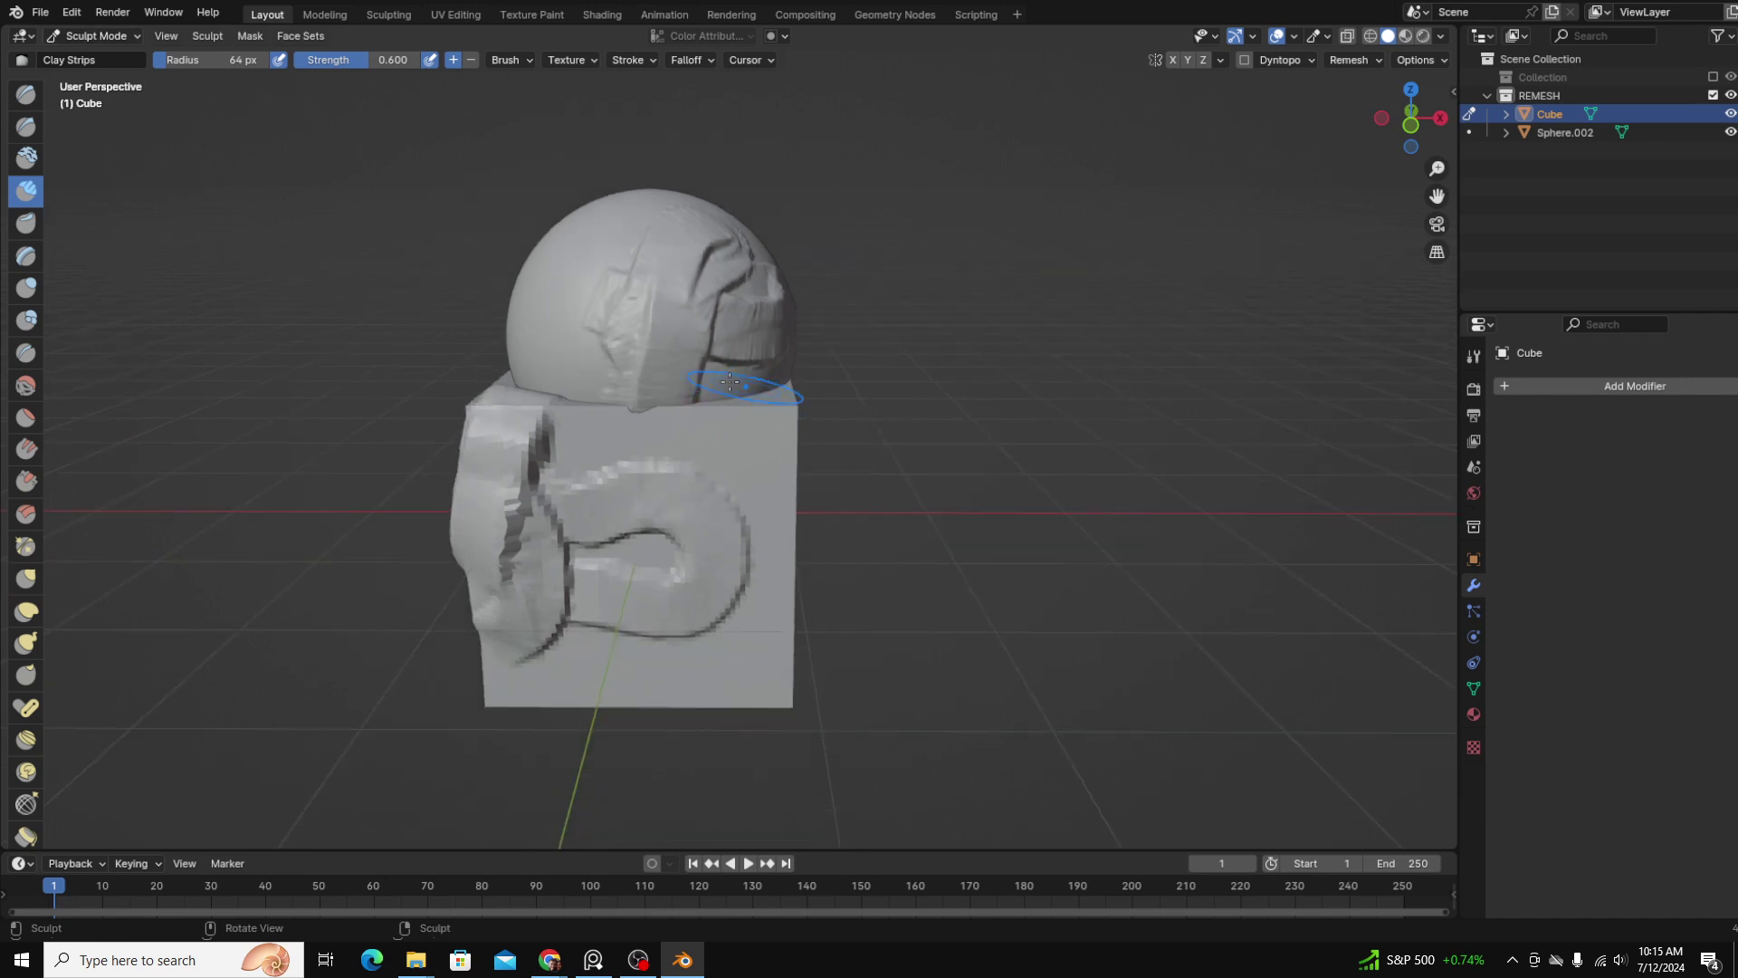
Step: Return to Object Mode and join the sphere into the cube as a single object
left_click(84, 36)
left_click(100, 54)
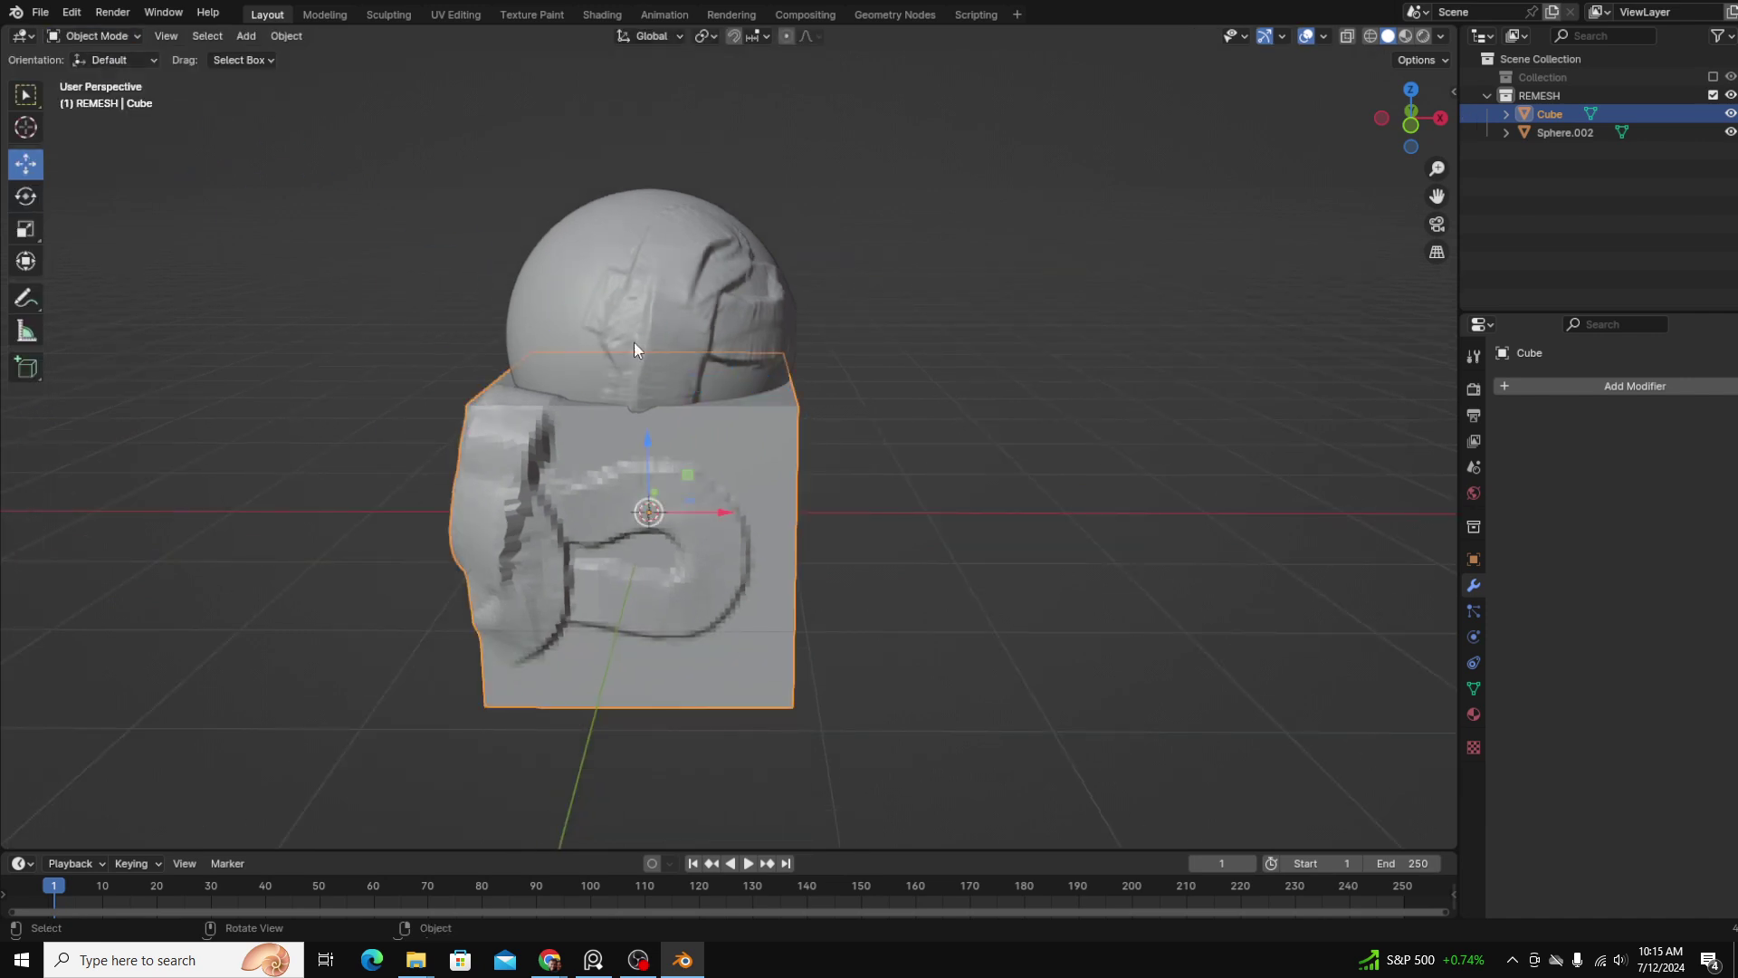
left_click(643, 295)
left_click(367, 363)
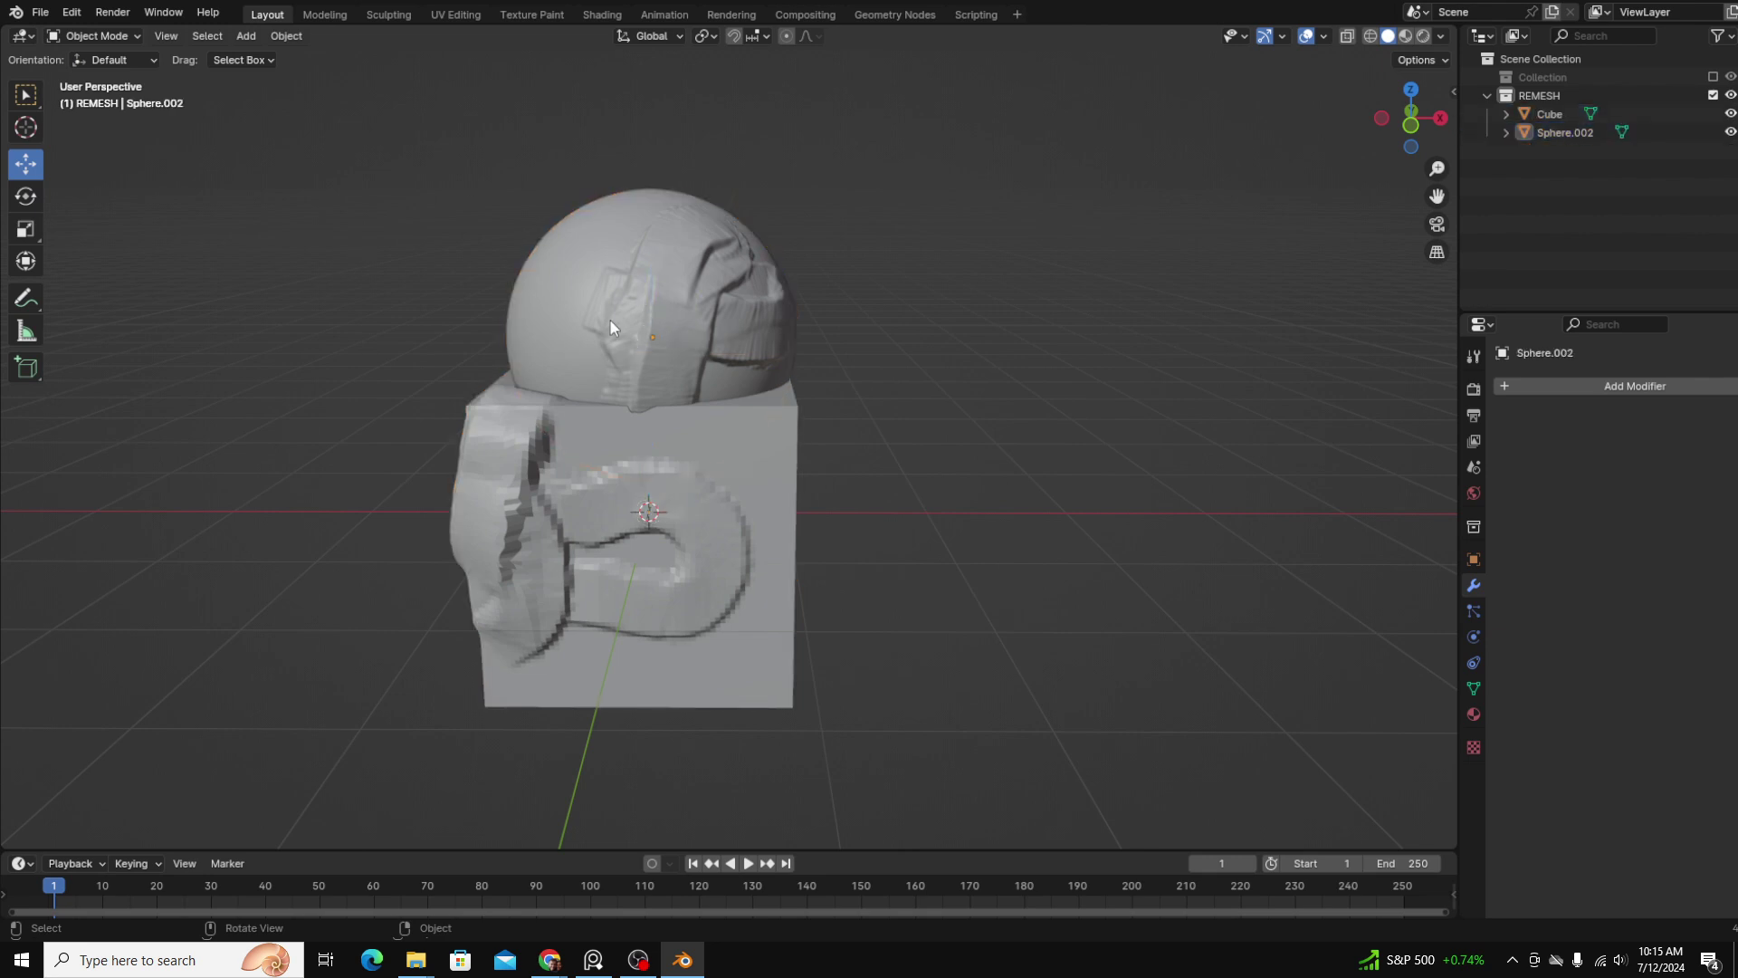
left_click(603, 262)
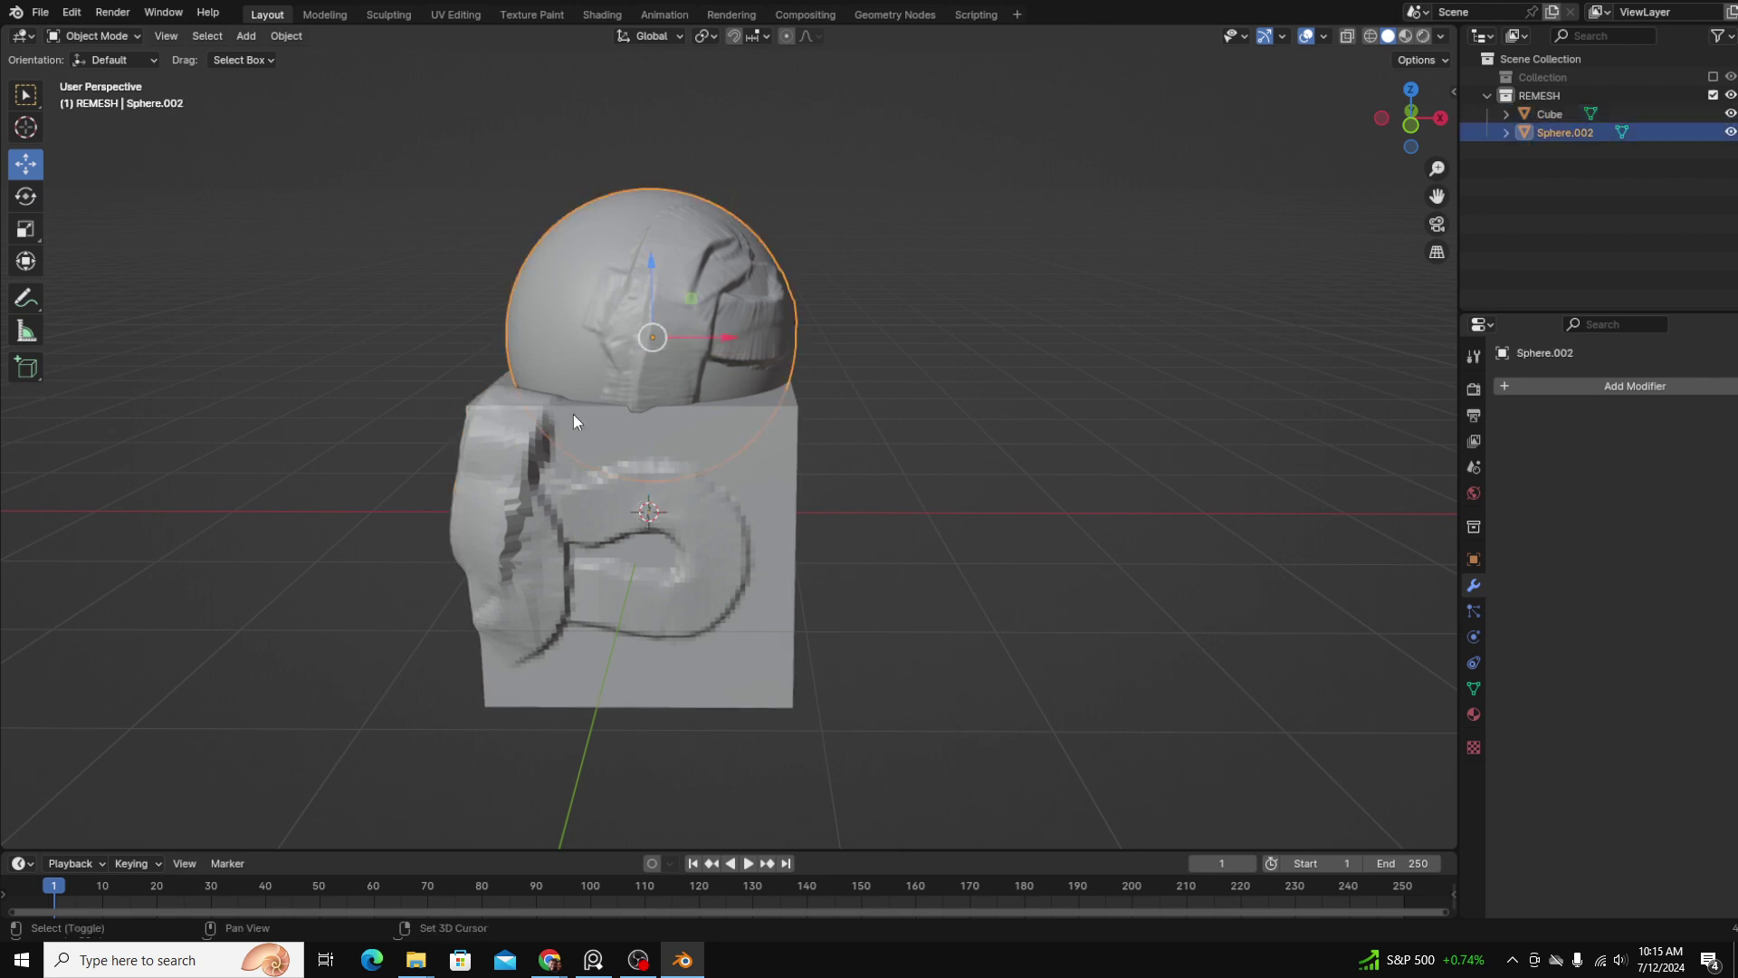
left_click(581, 476, "shift")
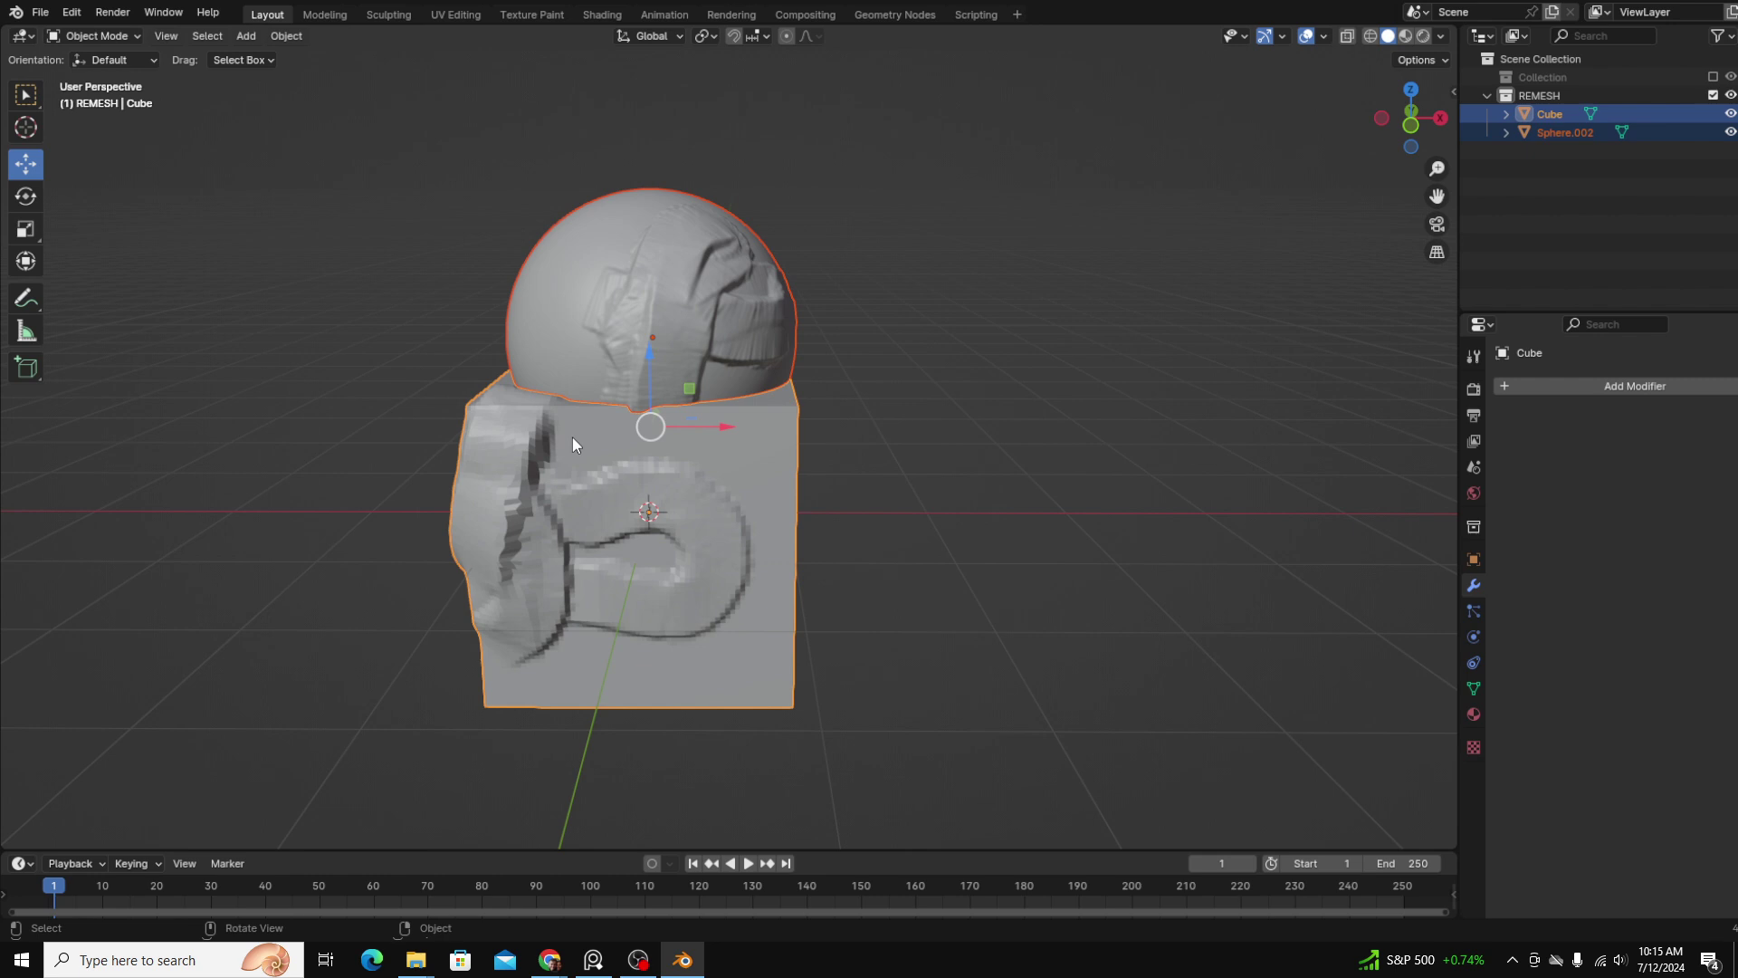
key("ctrl+j")
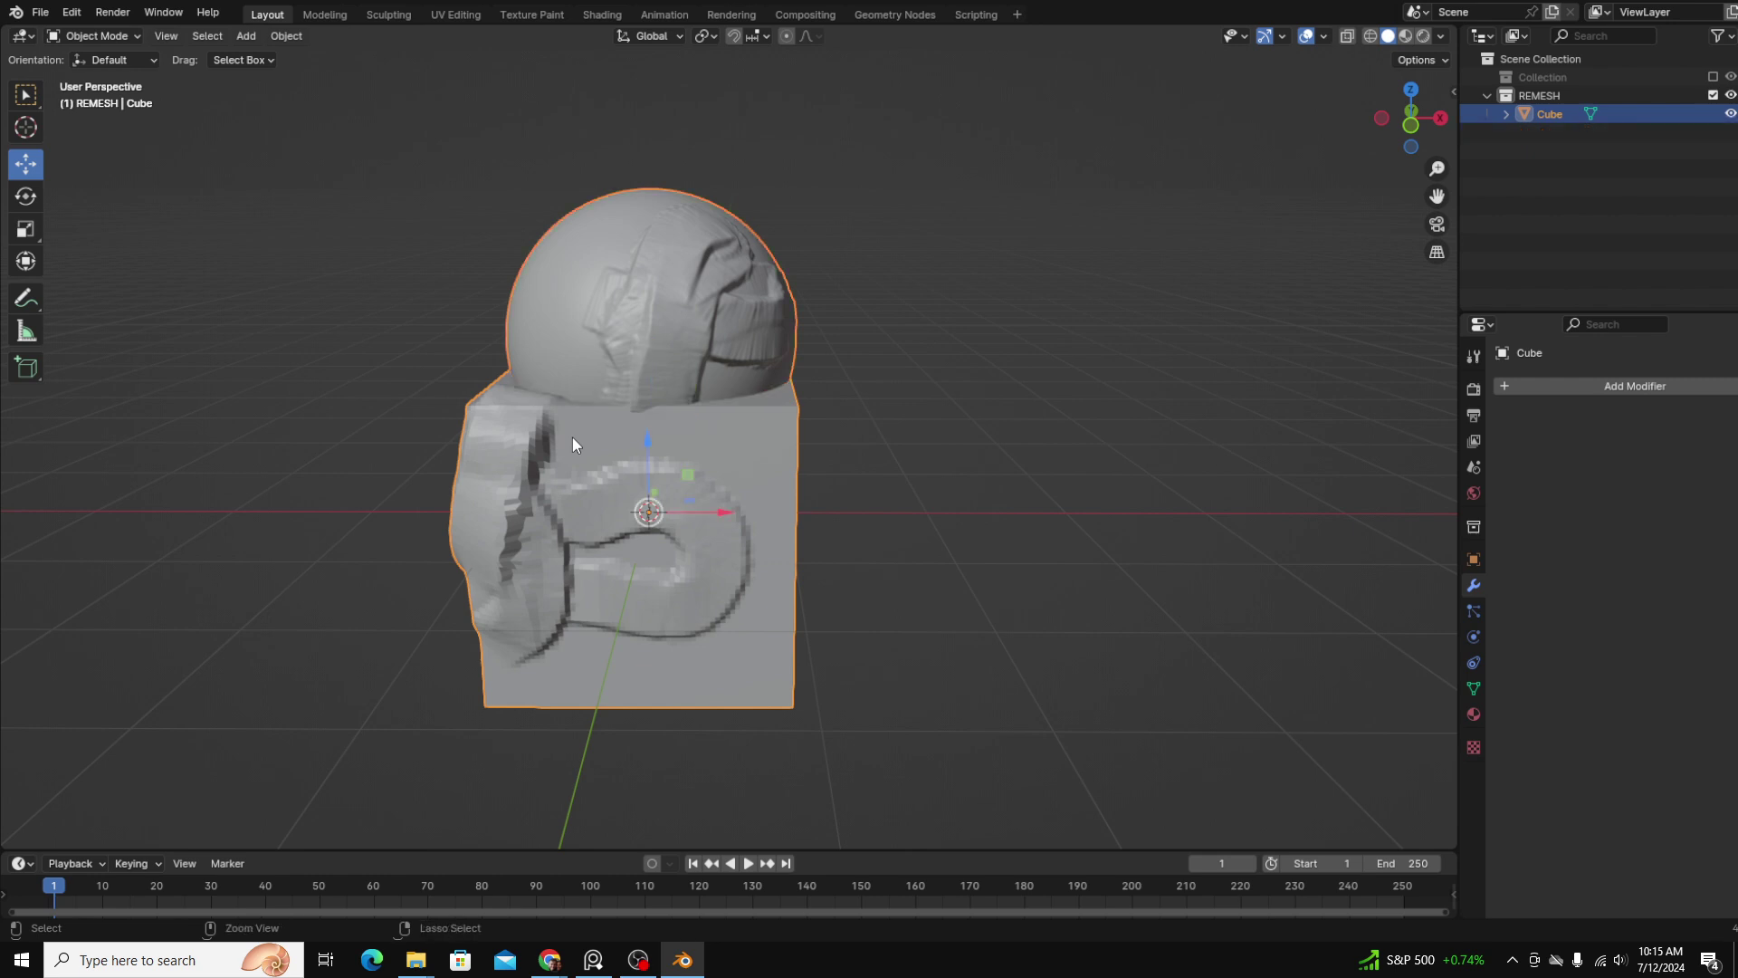
Step: Sculpt Clay Strips strokes on the joined object's sphere and cube parts, crossing the seam between them
middle_click_drag(399, 268, 241, 105)
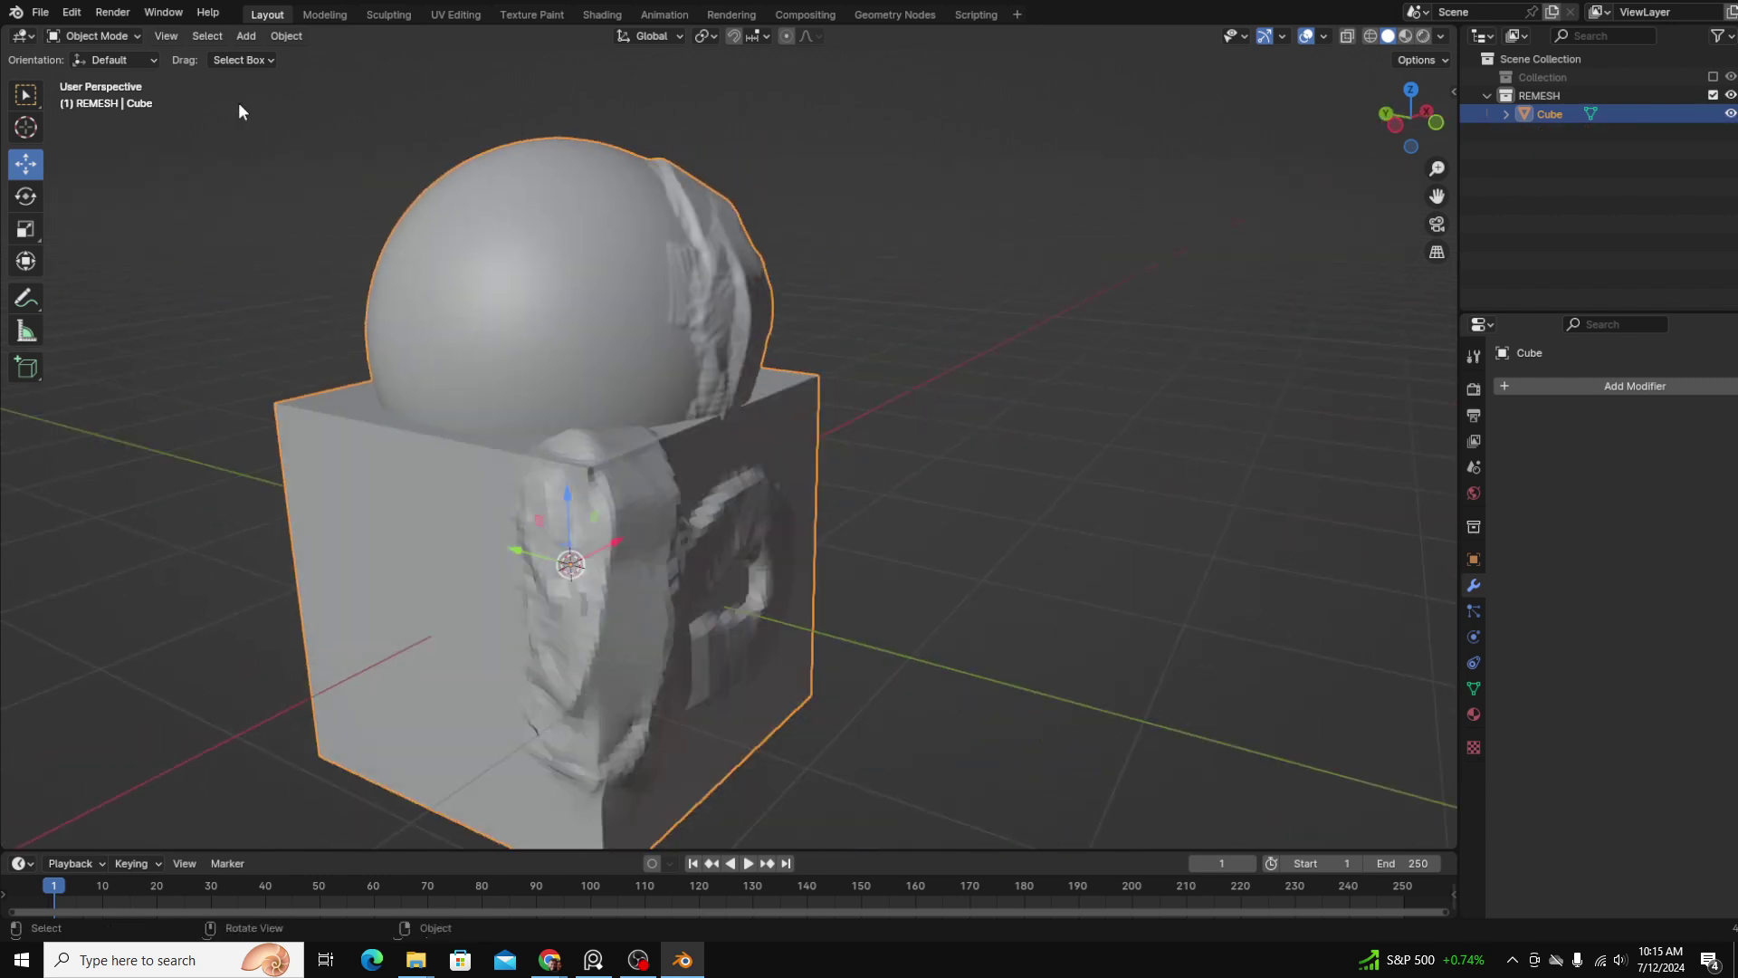
left_click(88, 36)
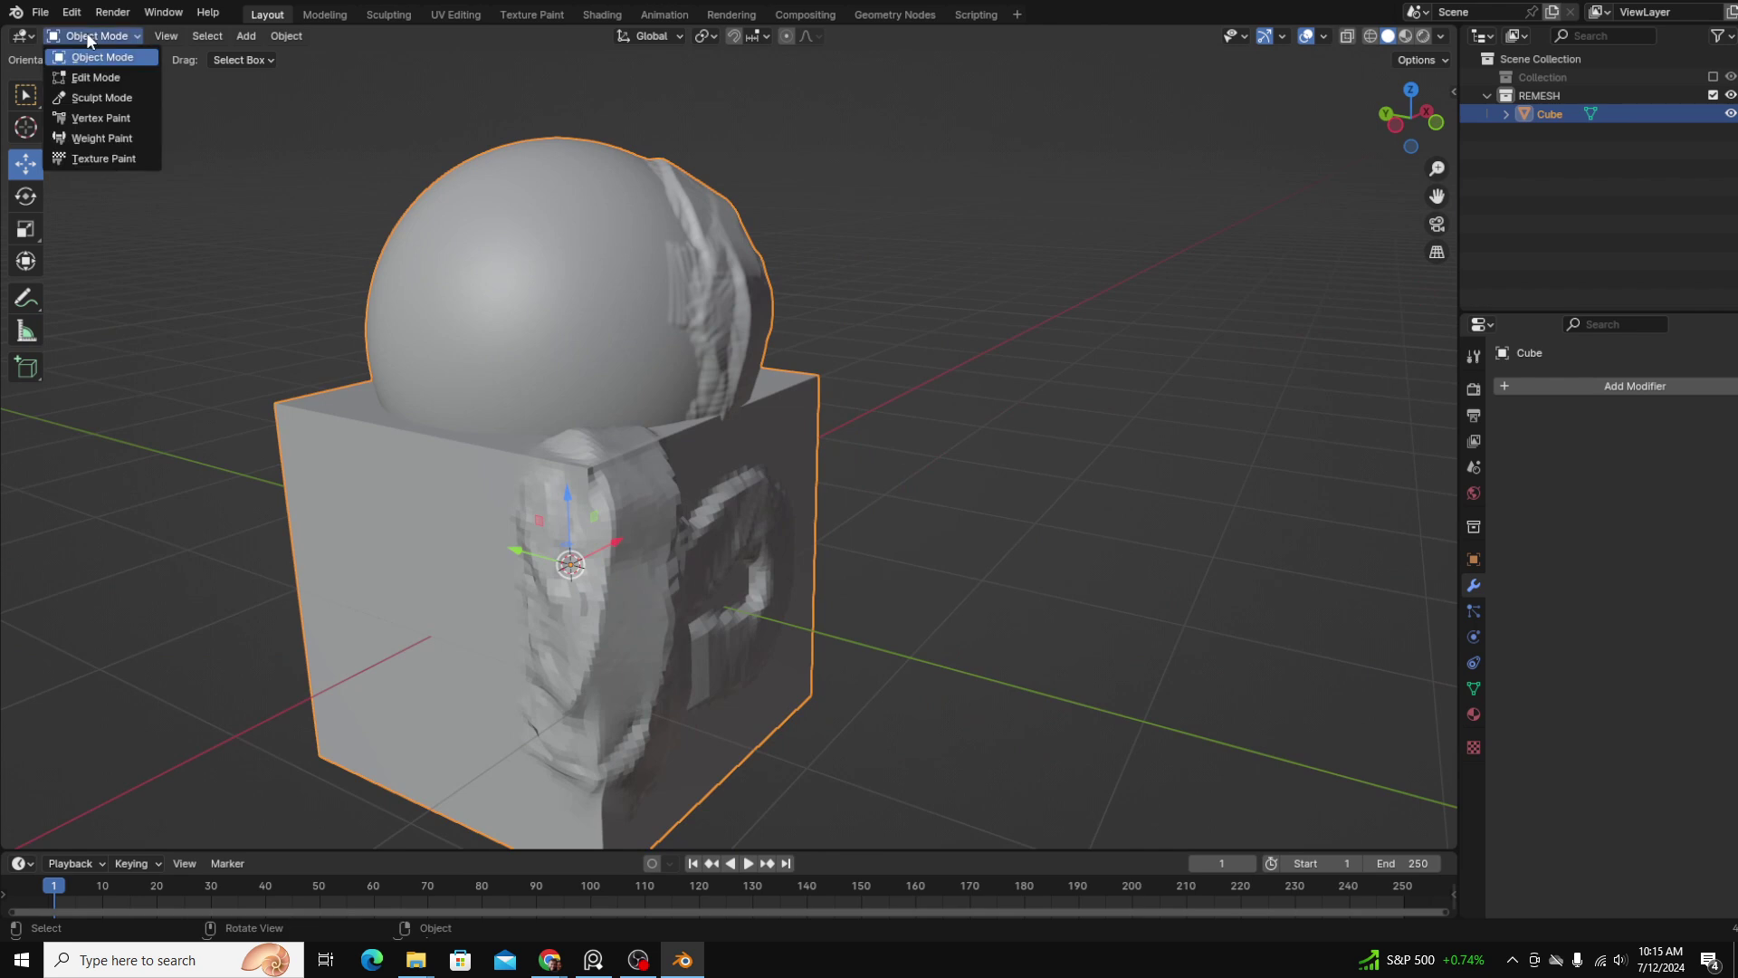
left_click(103, 98)
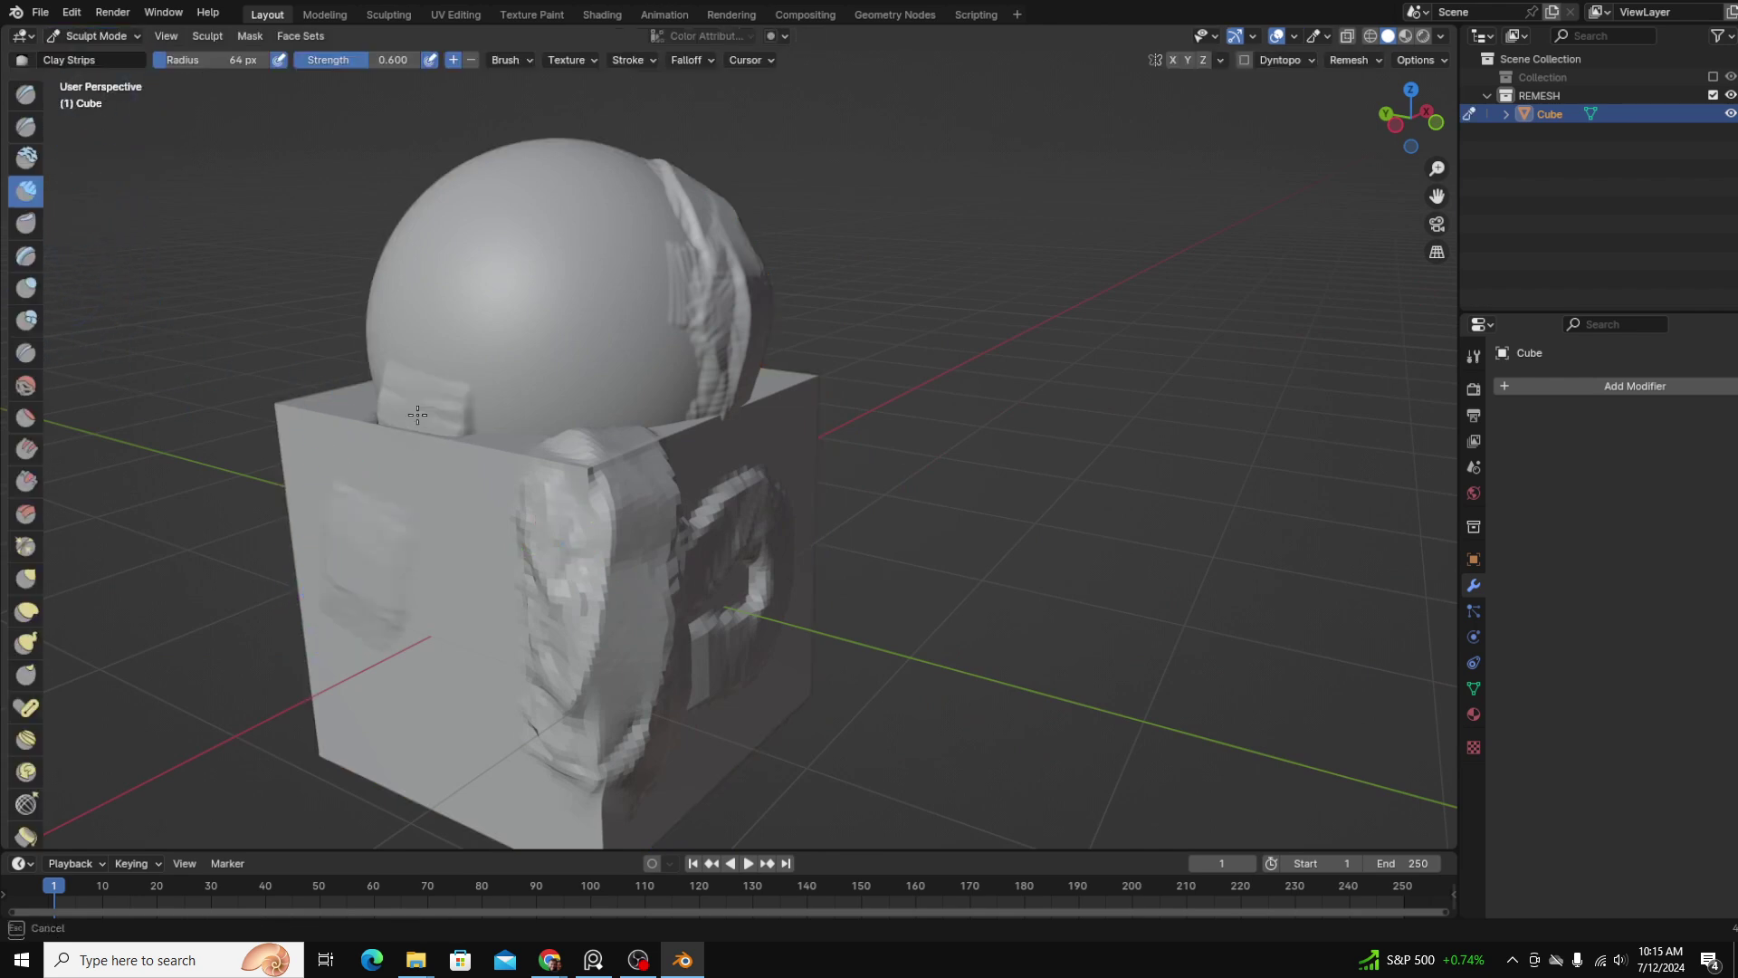
mouse_move(417, 415)
left_mouse_down()
mouse_move(371, 670)
mouse_move(505, 189)
mouse_move(443, 226)
left_mouse_up()
mouse_move(81, 316)
middle_mouse_down()
mouse_move(273, 351)
mouse_move(586, 332)
middle_mouse_up()
left_click_drag(440, 455, 364, 571)
left_click_drag(179, 265, 313, 443)
scroll(356, 454, "down", 2)
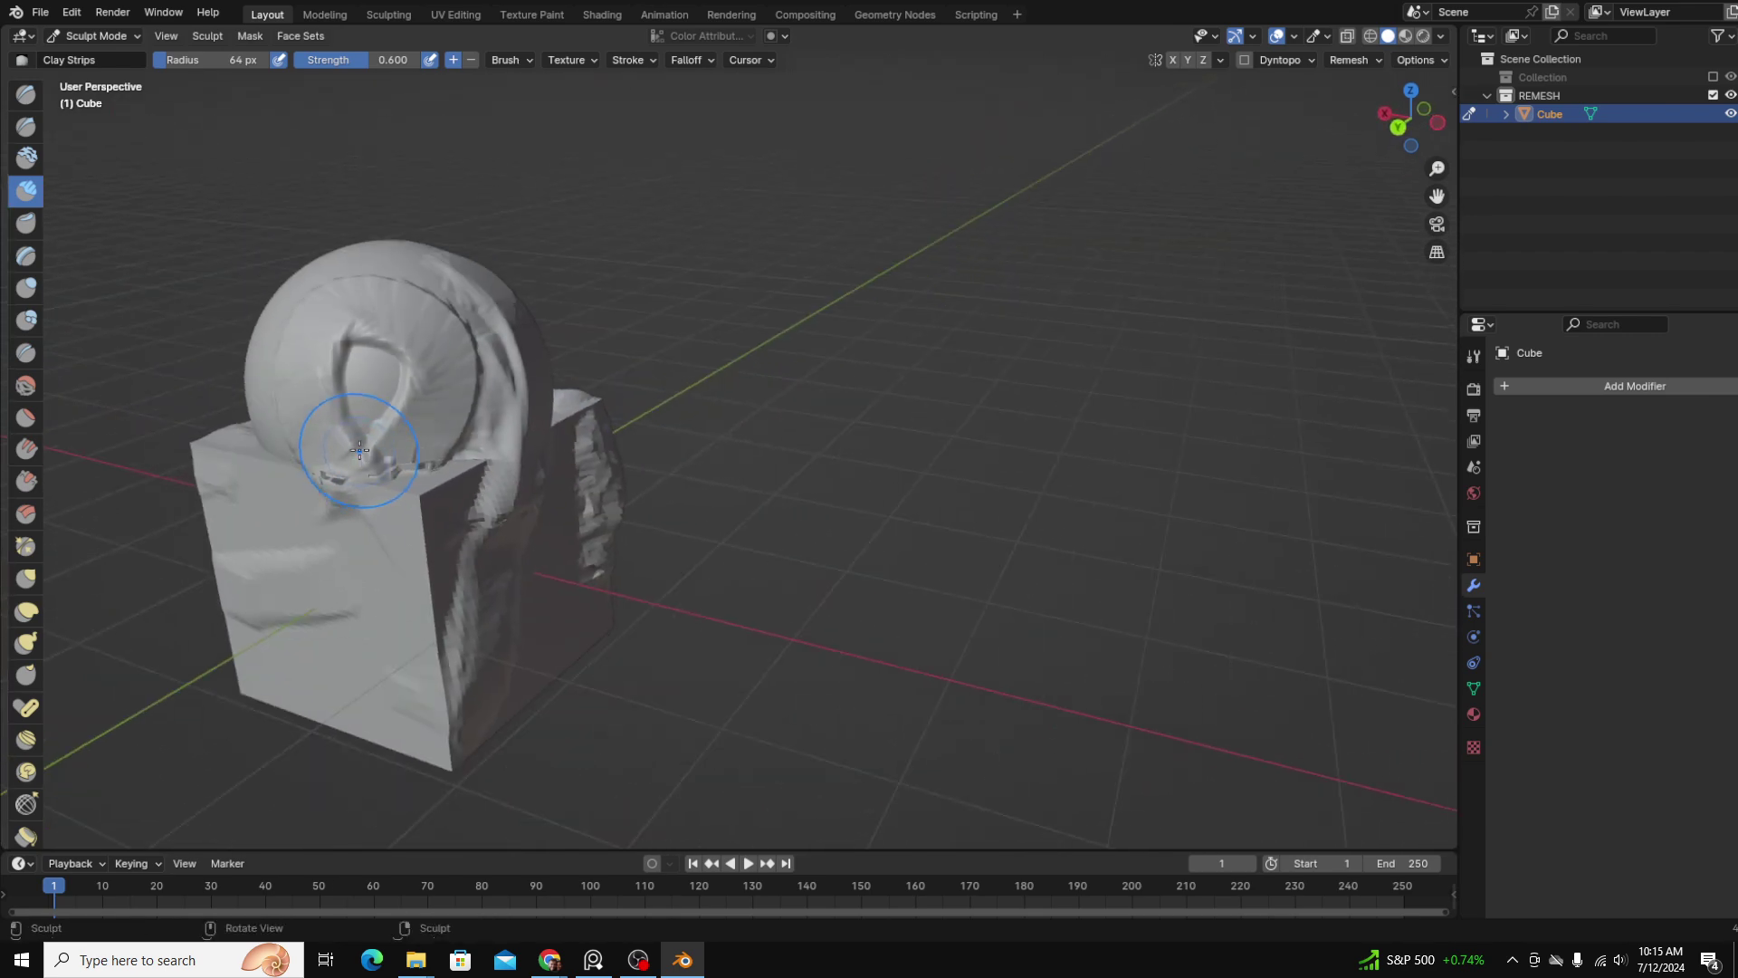
scroll(357, 453, "up", 4)
middle_click_drag(356, 453, 418, 434)
mouse_move(516, 579)
left_mouse_down()
mouse_move(494, 466)
mouse_move(183, 468)
left_mouse_up()
scroll(183, 467, "down", 5)
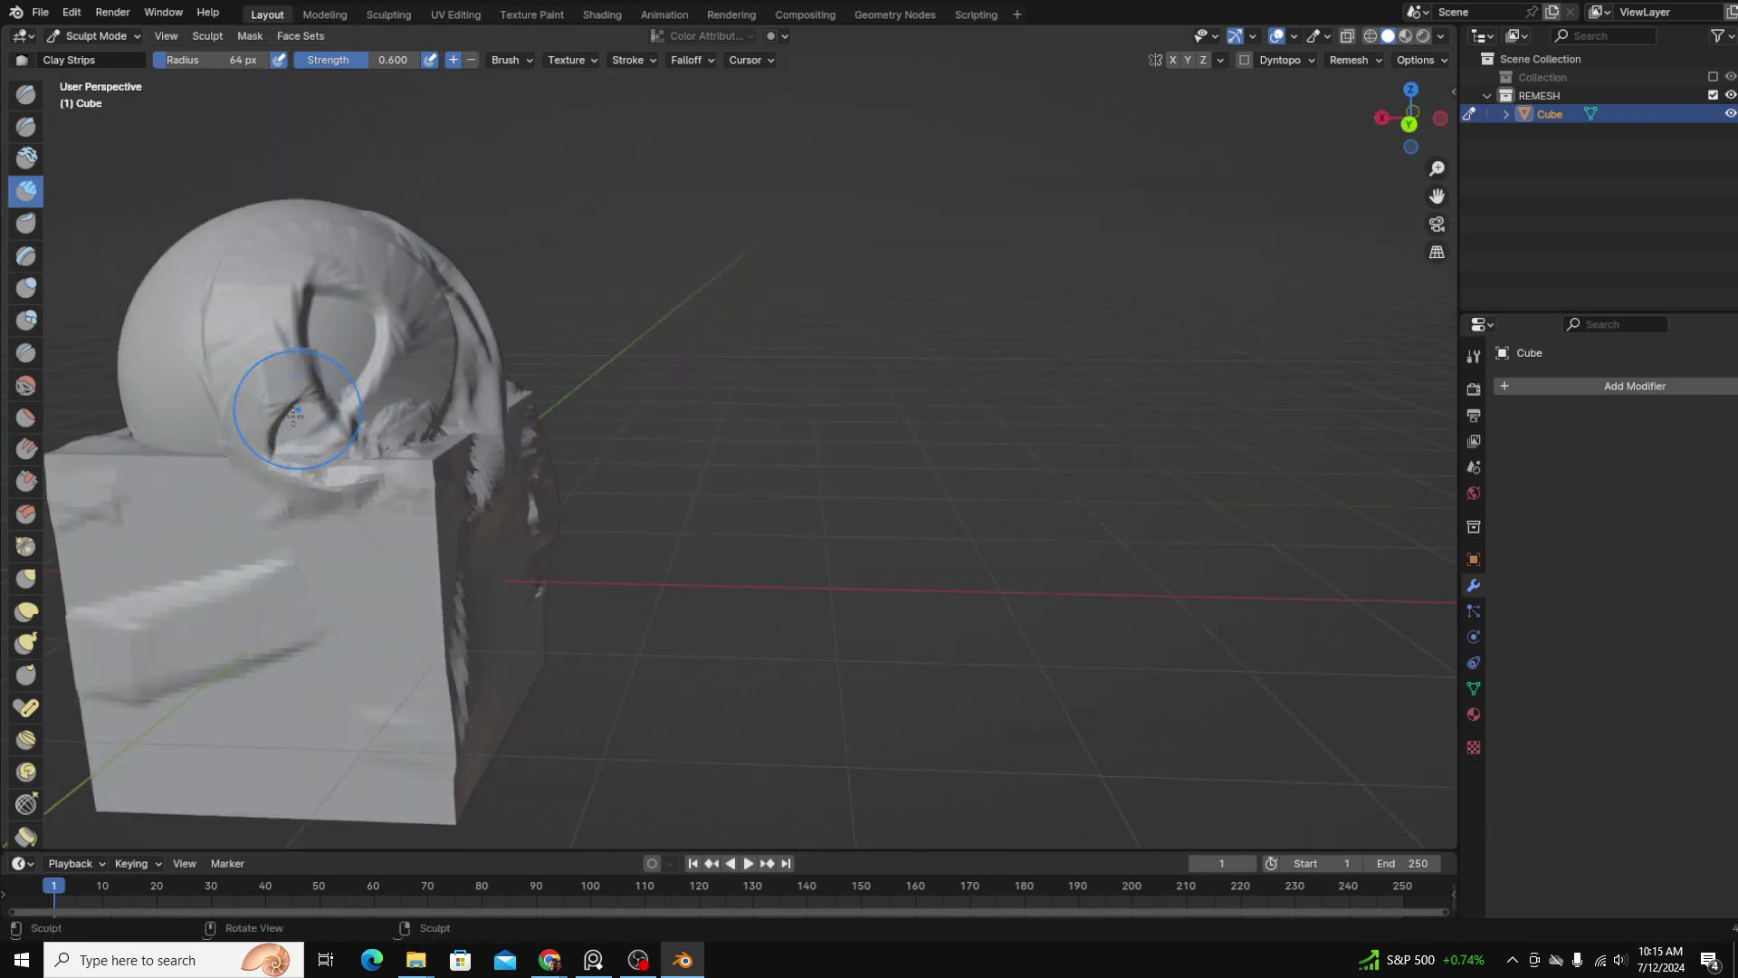
Step: Add Clay Strips strokes across the seam between the sphere and cube parts on one side of the joined object
middle_click_drag(290, 388, 528, 476)
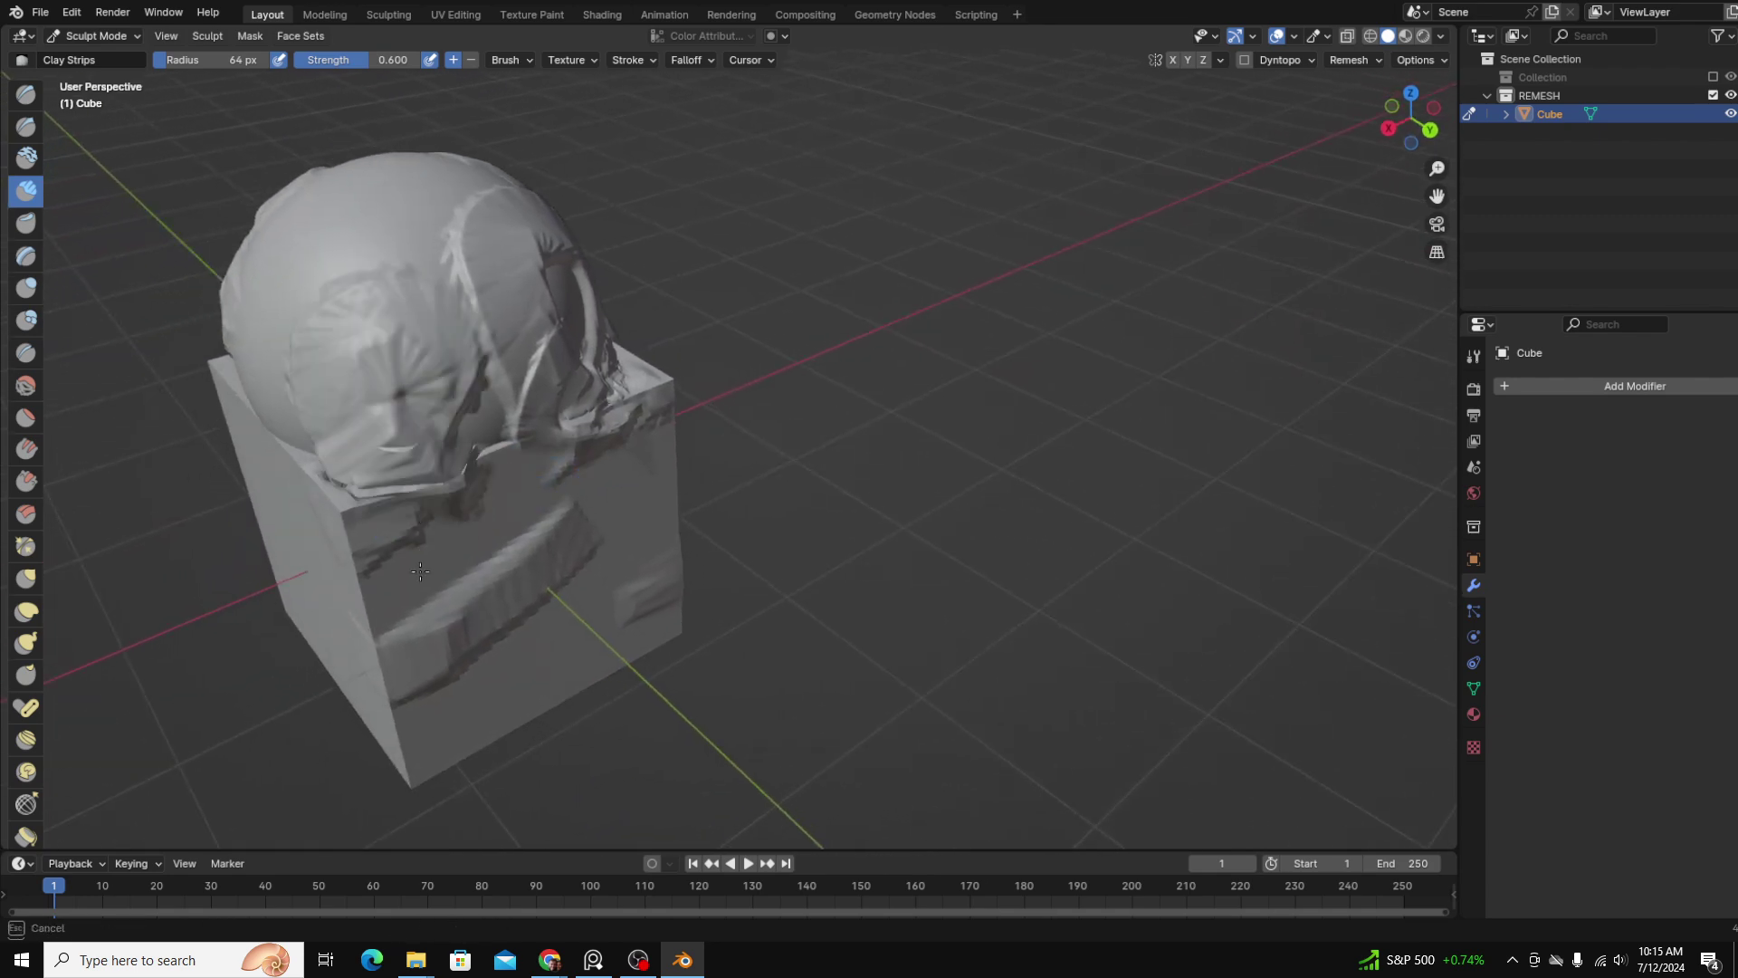
scroll(311, 388, "up", 4)
middle_click_drag(659, 472, 658, 427)
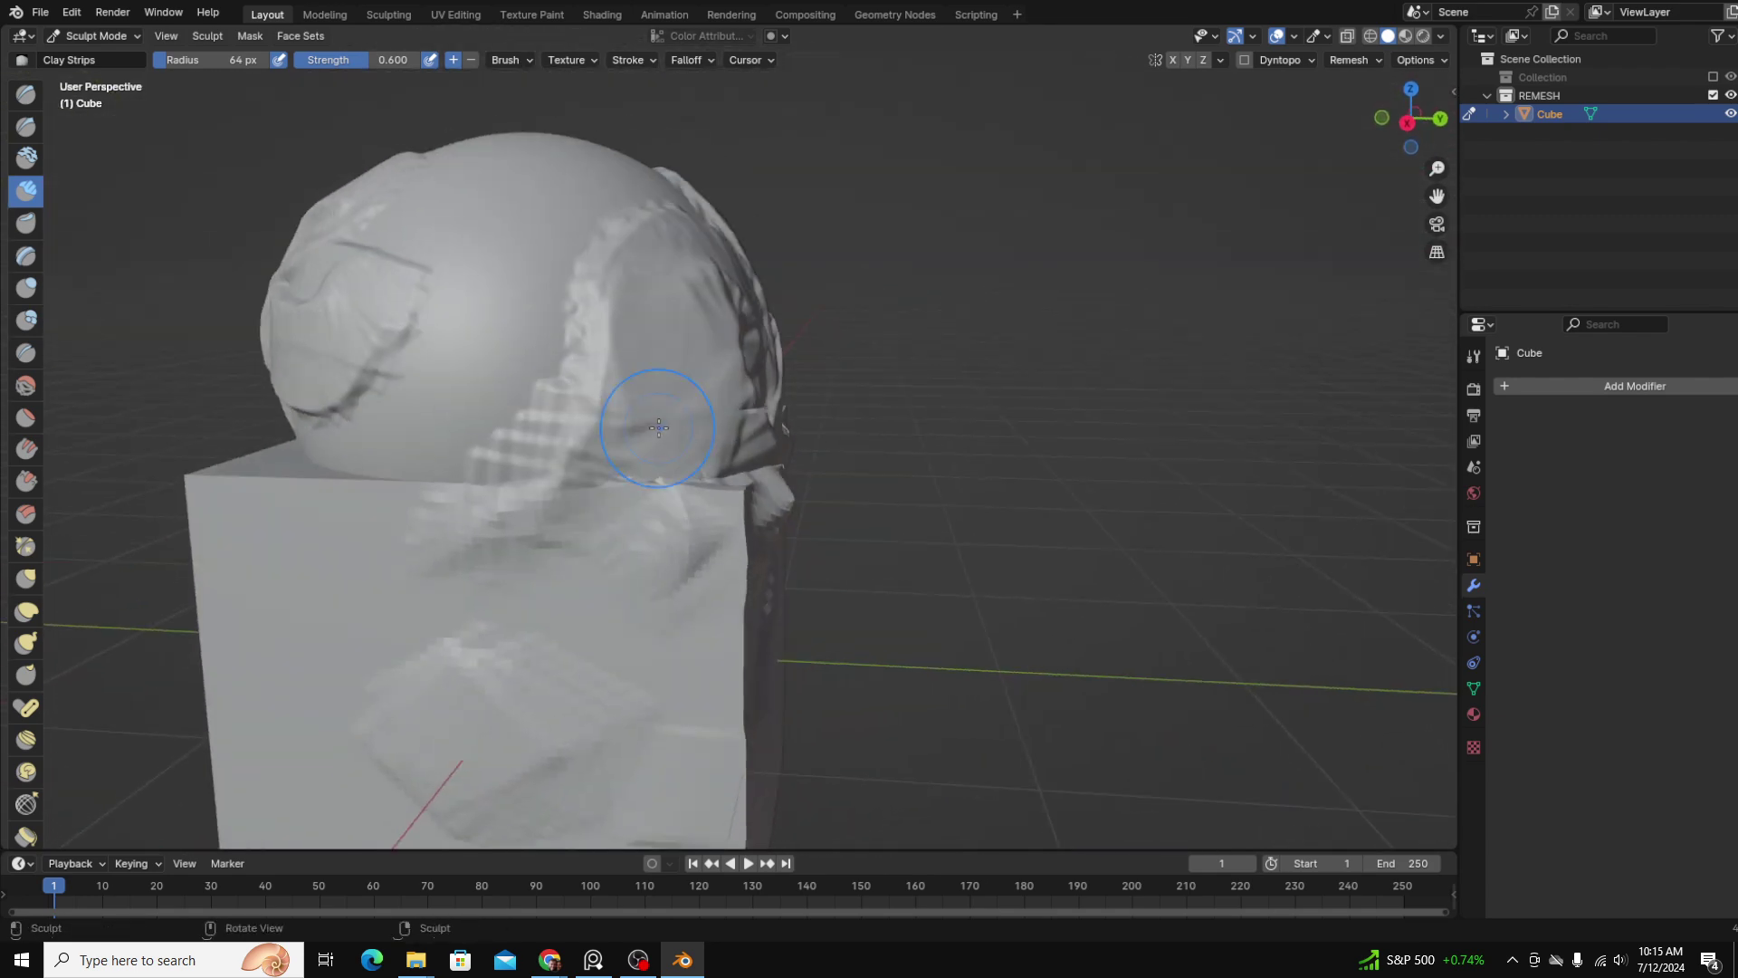
left_click_drag(431, 496, 559, 381)
key("KP_Decimal")
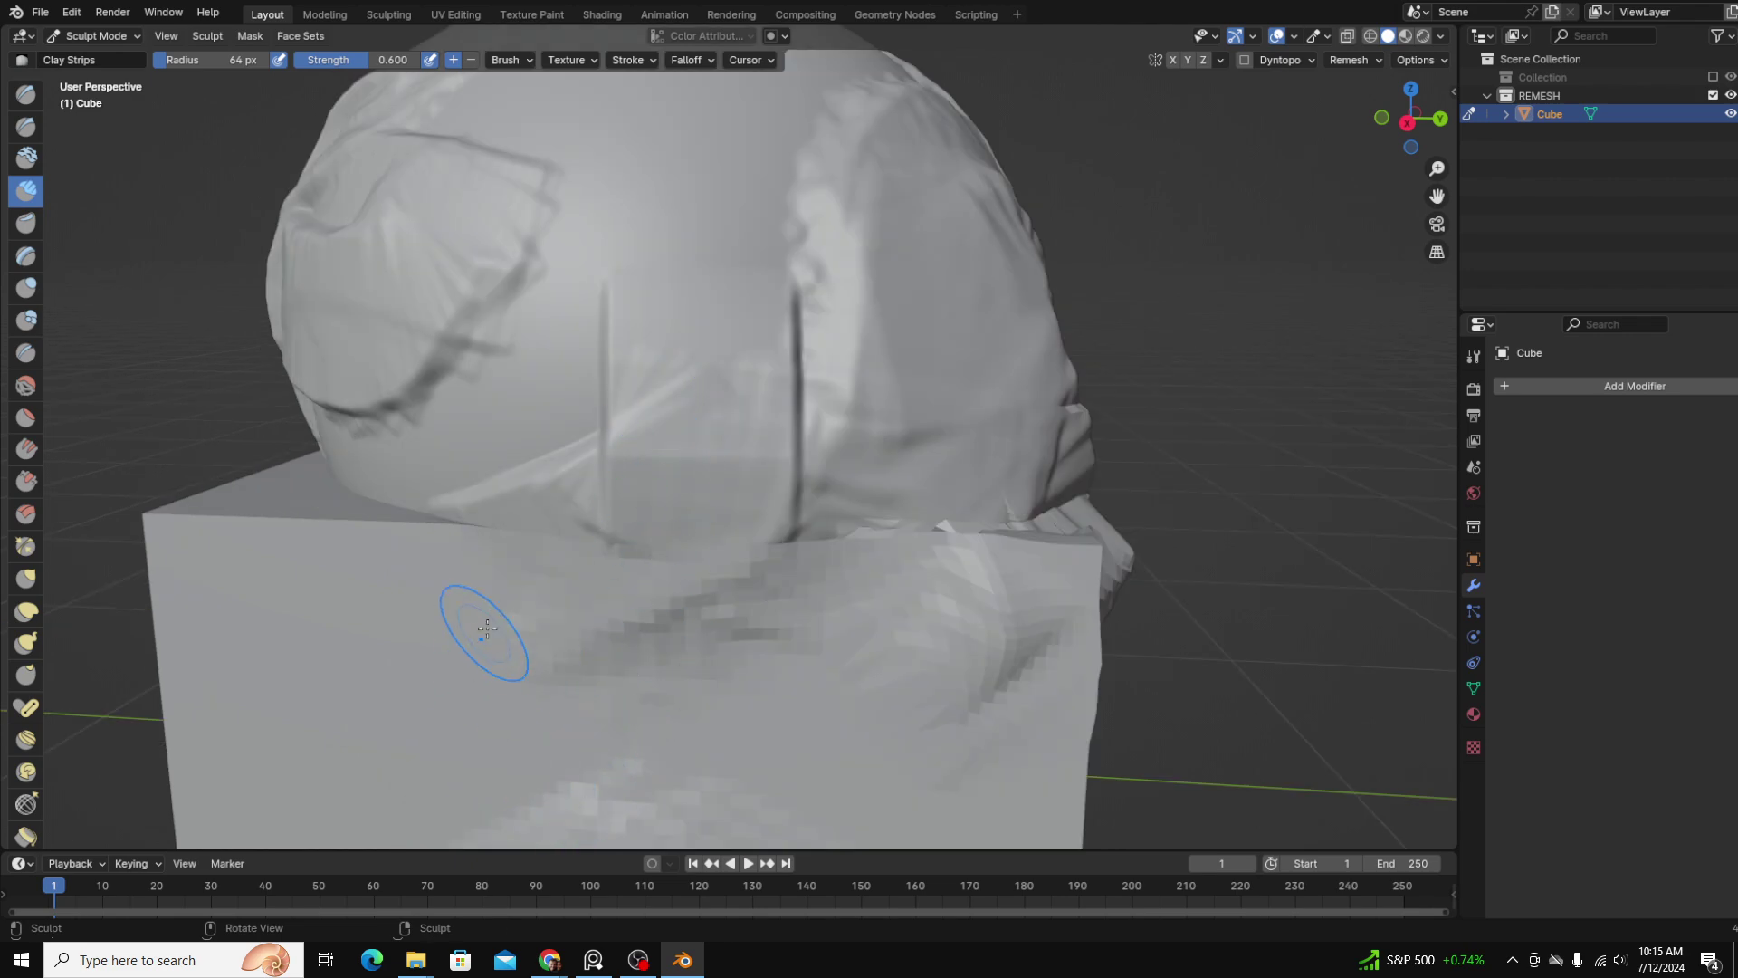
scroll(643, 198, "down", 2)
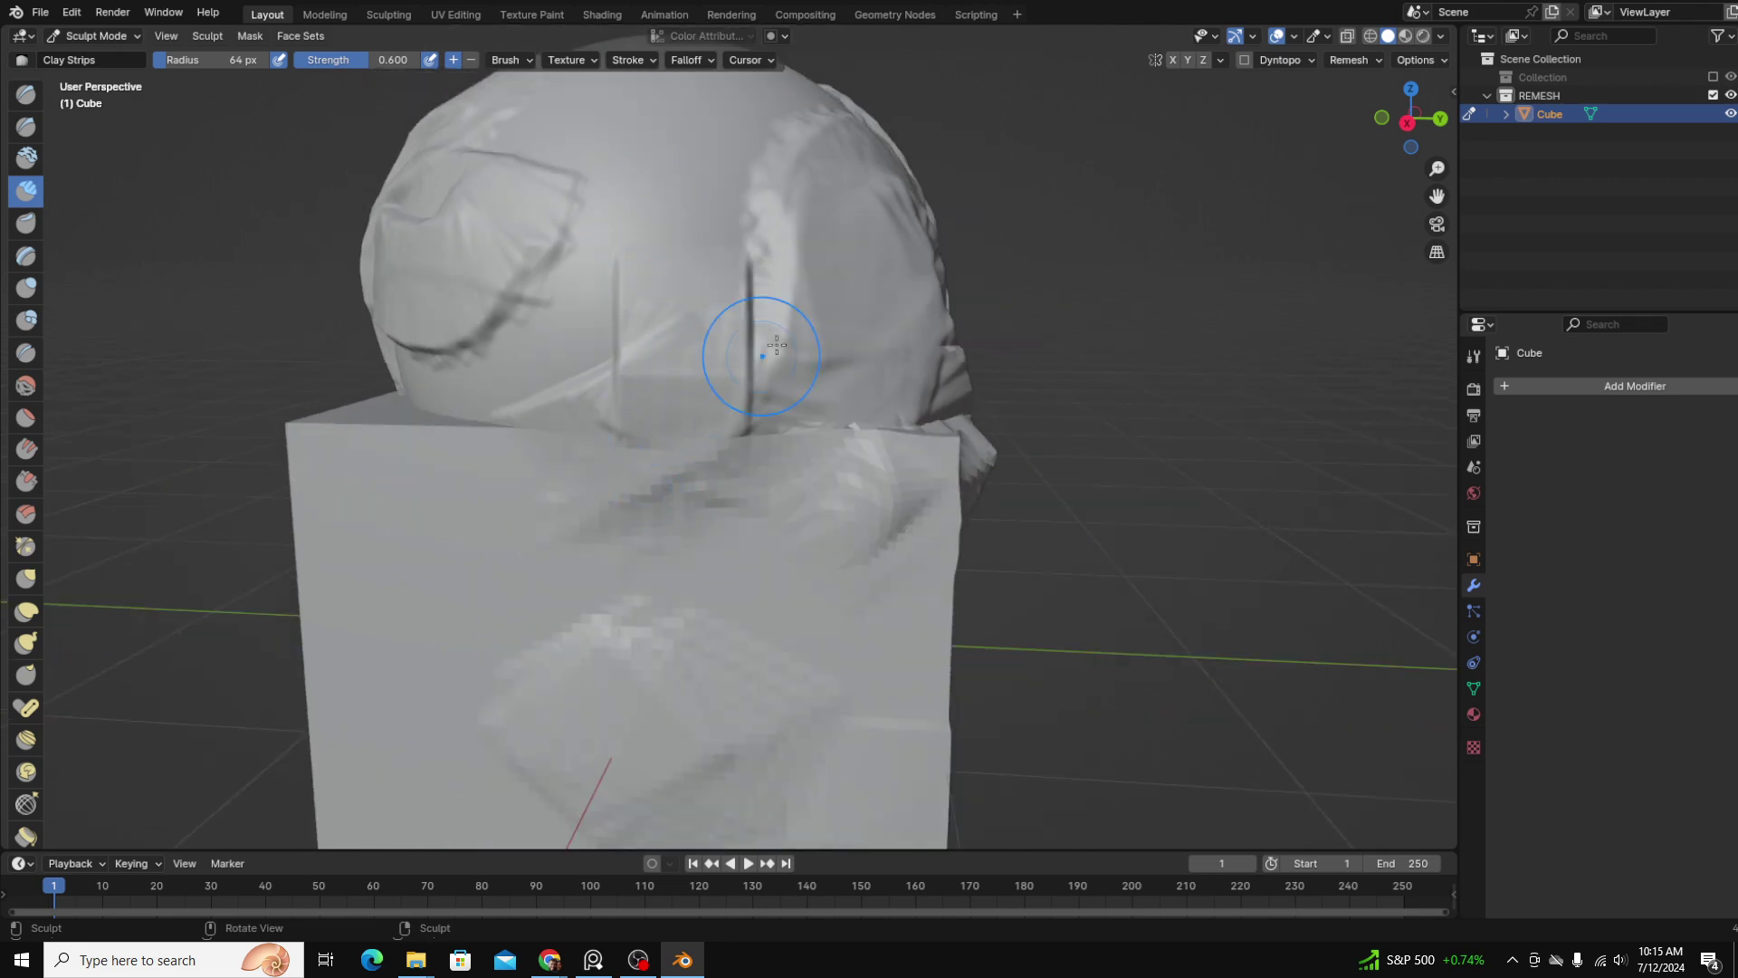
Step: Examine the joined mesh in wireframe shading, especially where the dense sphere overlaps the inside of the cube
left_click(1373, 37)
scroll(609, 508, "up", 2)
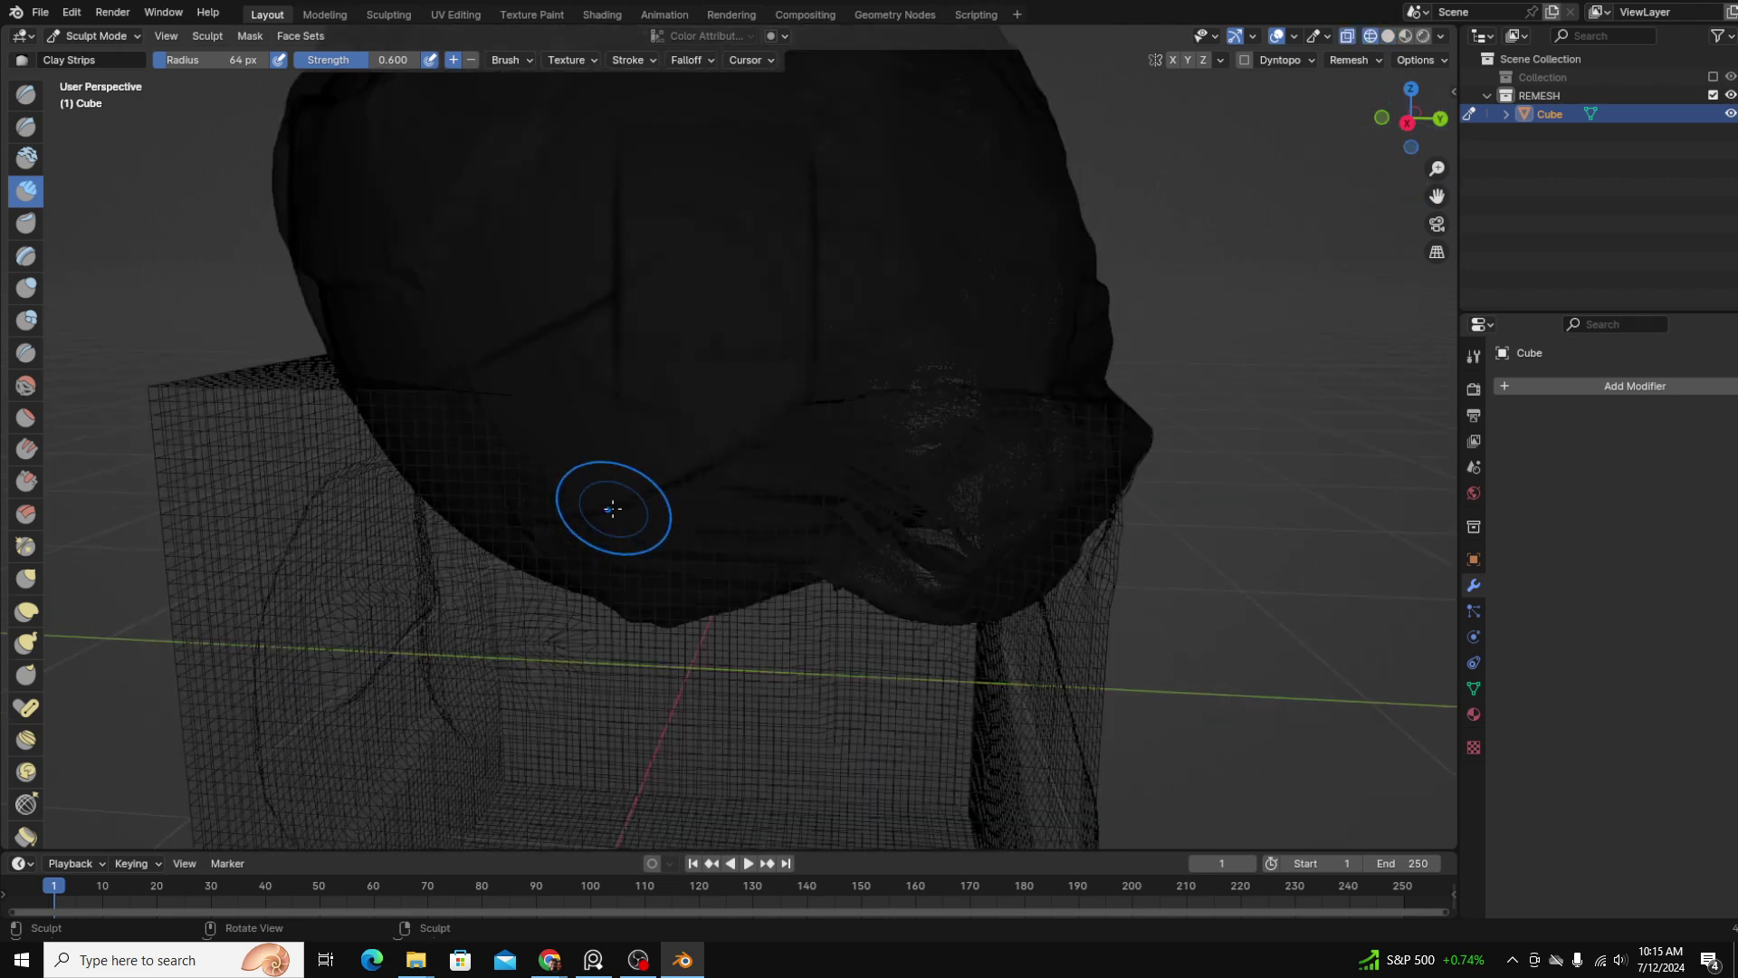
middle_click_drag(610, 508, 698, 470)
scroll(688, 472, "down", 2)
mouse_move(494, 496)
middle_mouse_down()
mouse_move(522, 510)
mouse_move(676, 474)
mouse_move(691, 531)
middle_mouse_up()
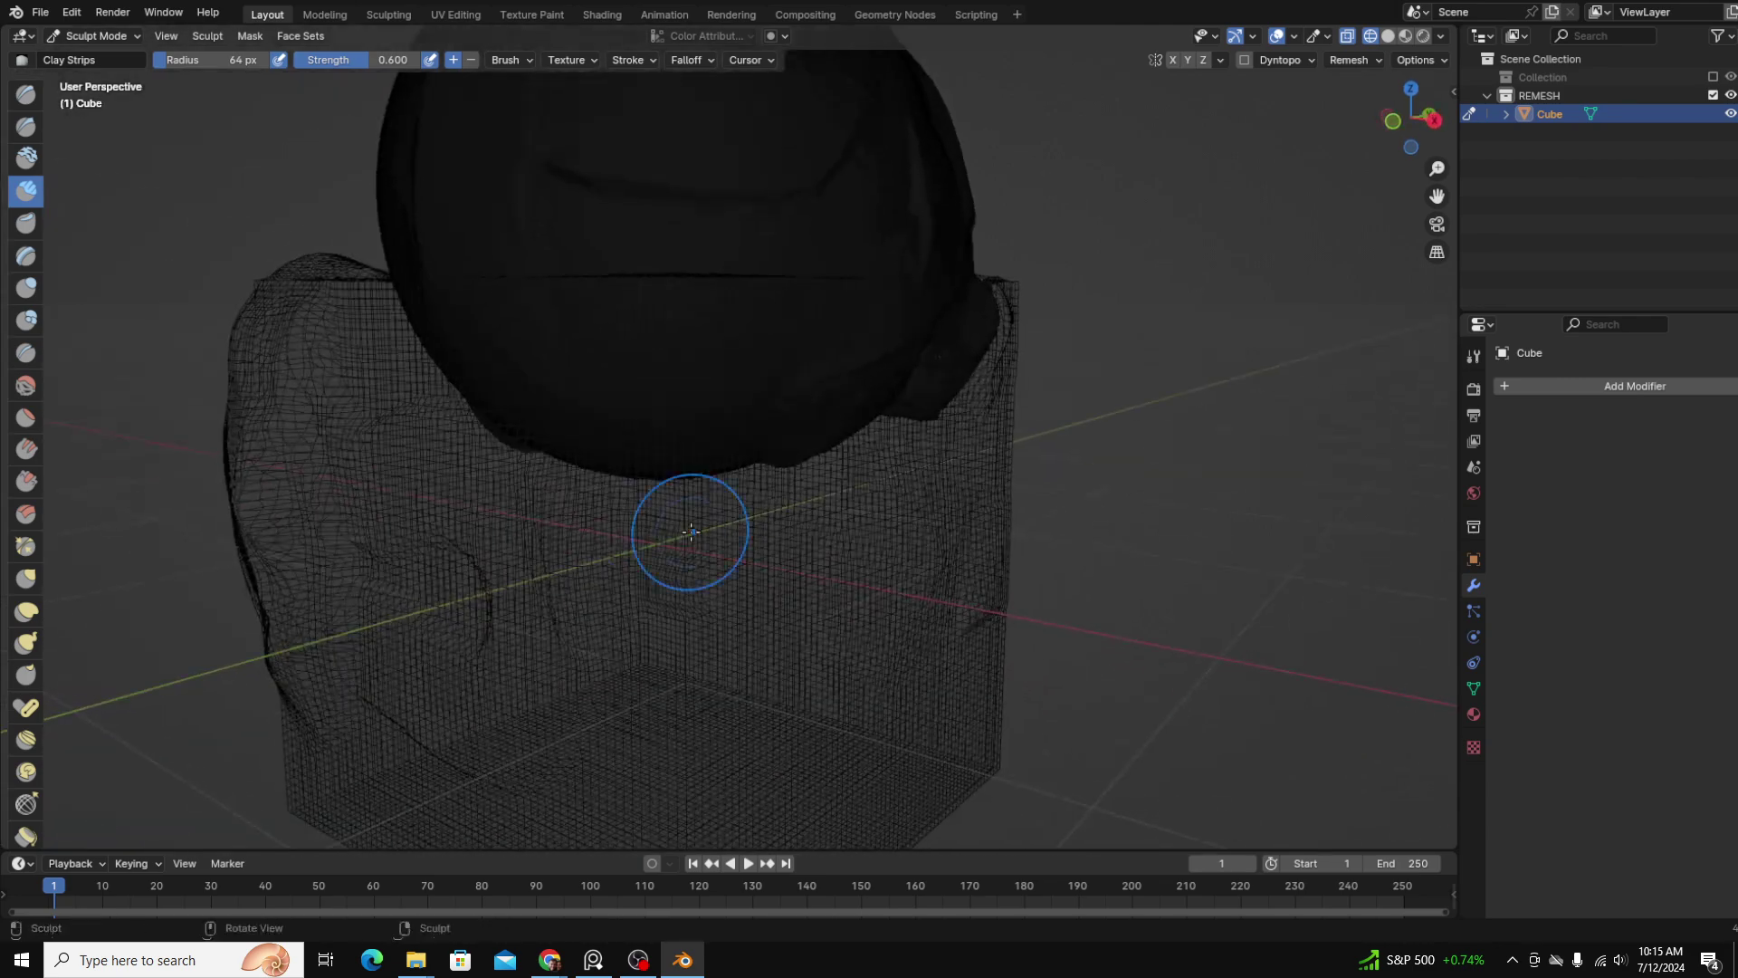
scroll(488, 326, "up", 1)
middle_click_drag(594, 344, 520, 508)
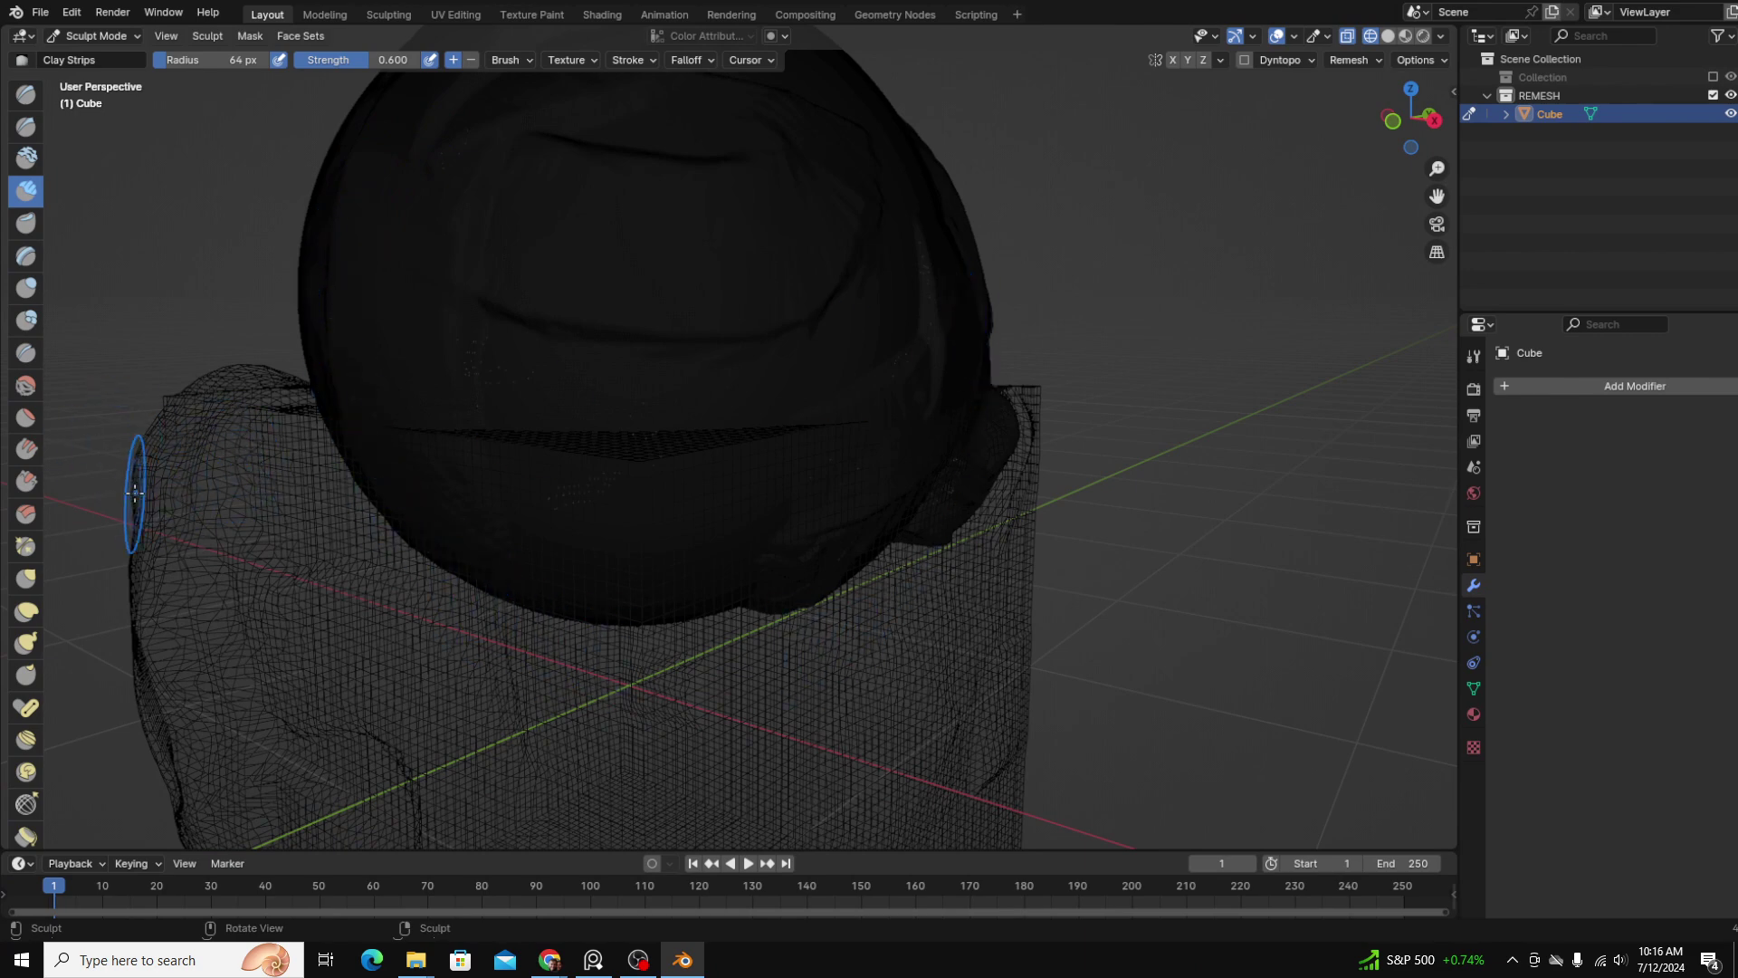
scroll(774, 411, "down", 4)
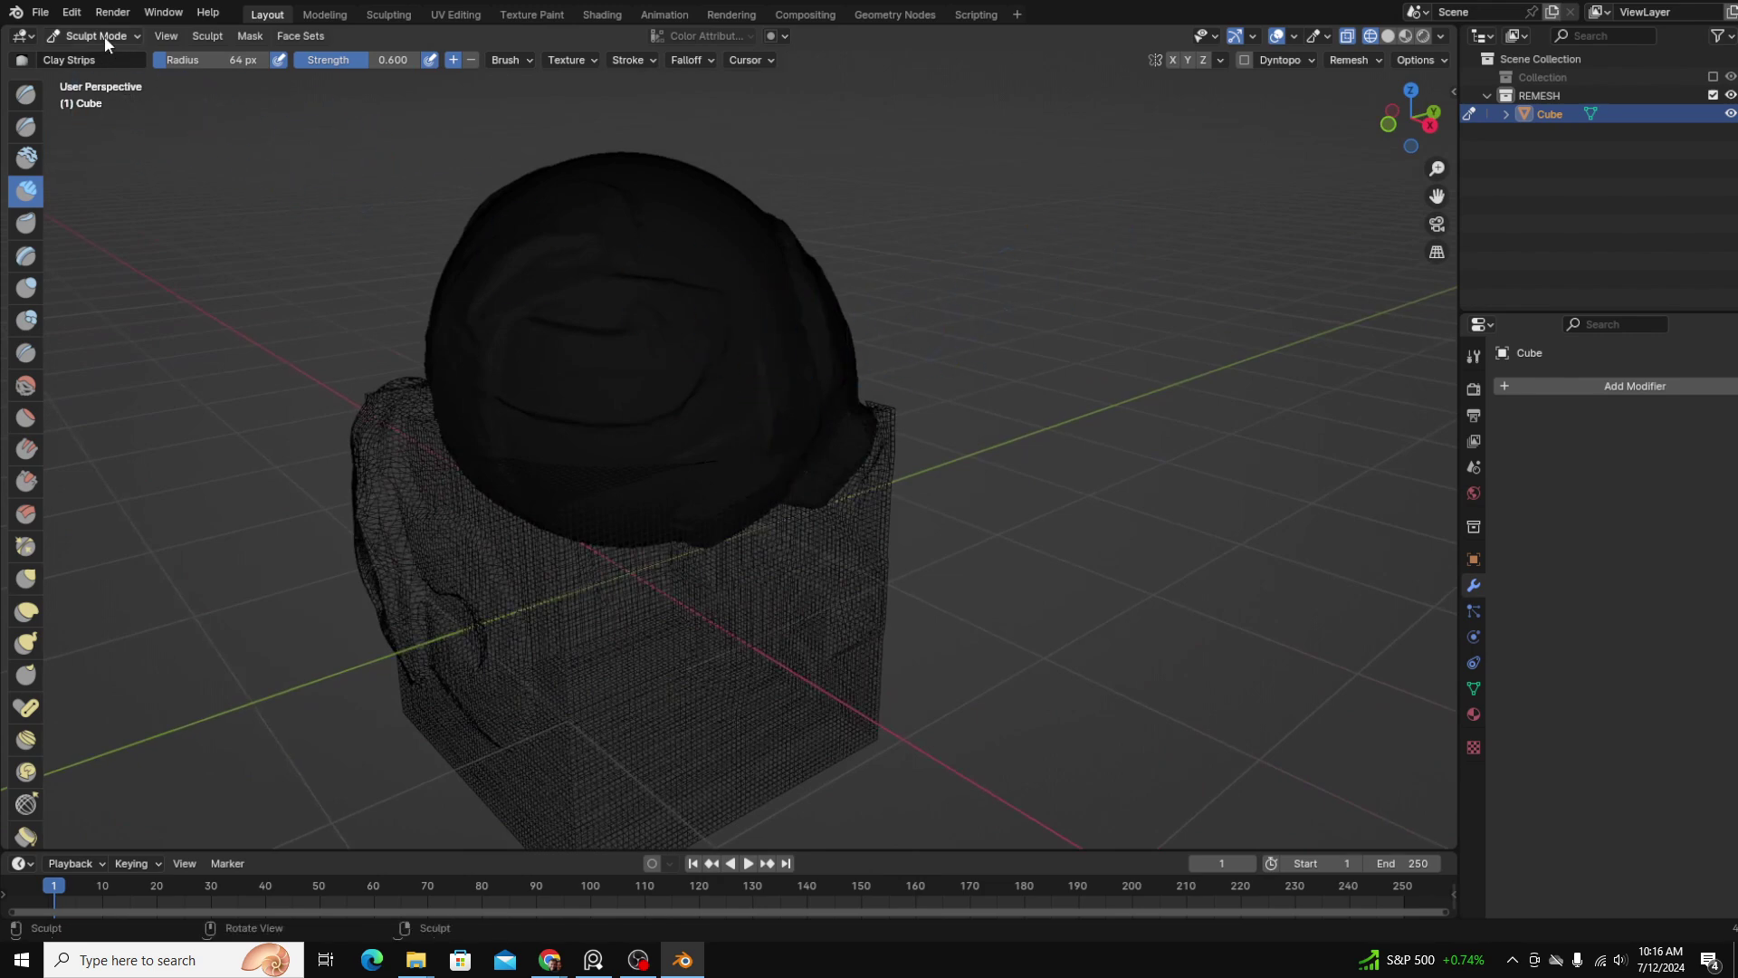
Step: Look over the joined object in Object Mode with solid shading and return to Sculpt Mode
left_click(105, 36)
left_click(111, 58)
key("shift+z")
scroll(746, 435, "up", 1)
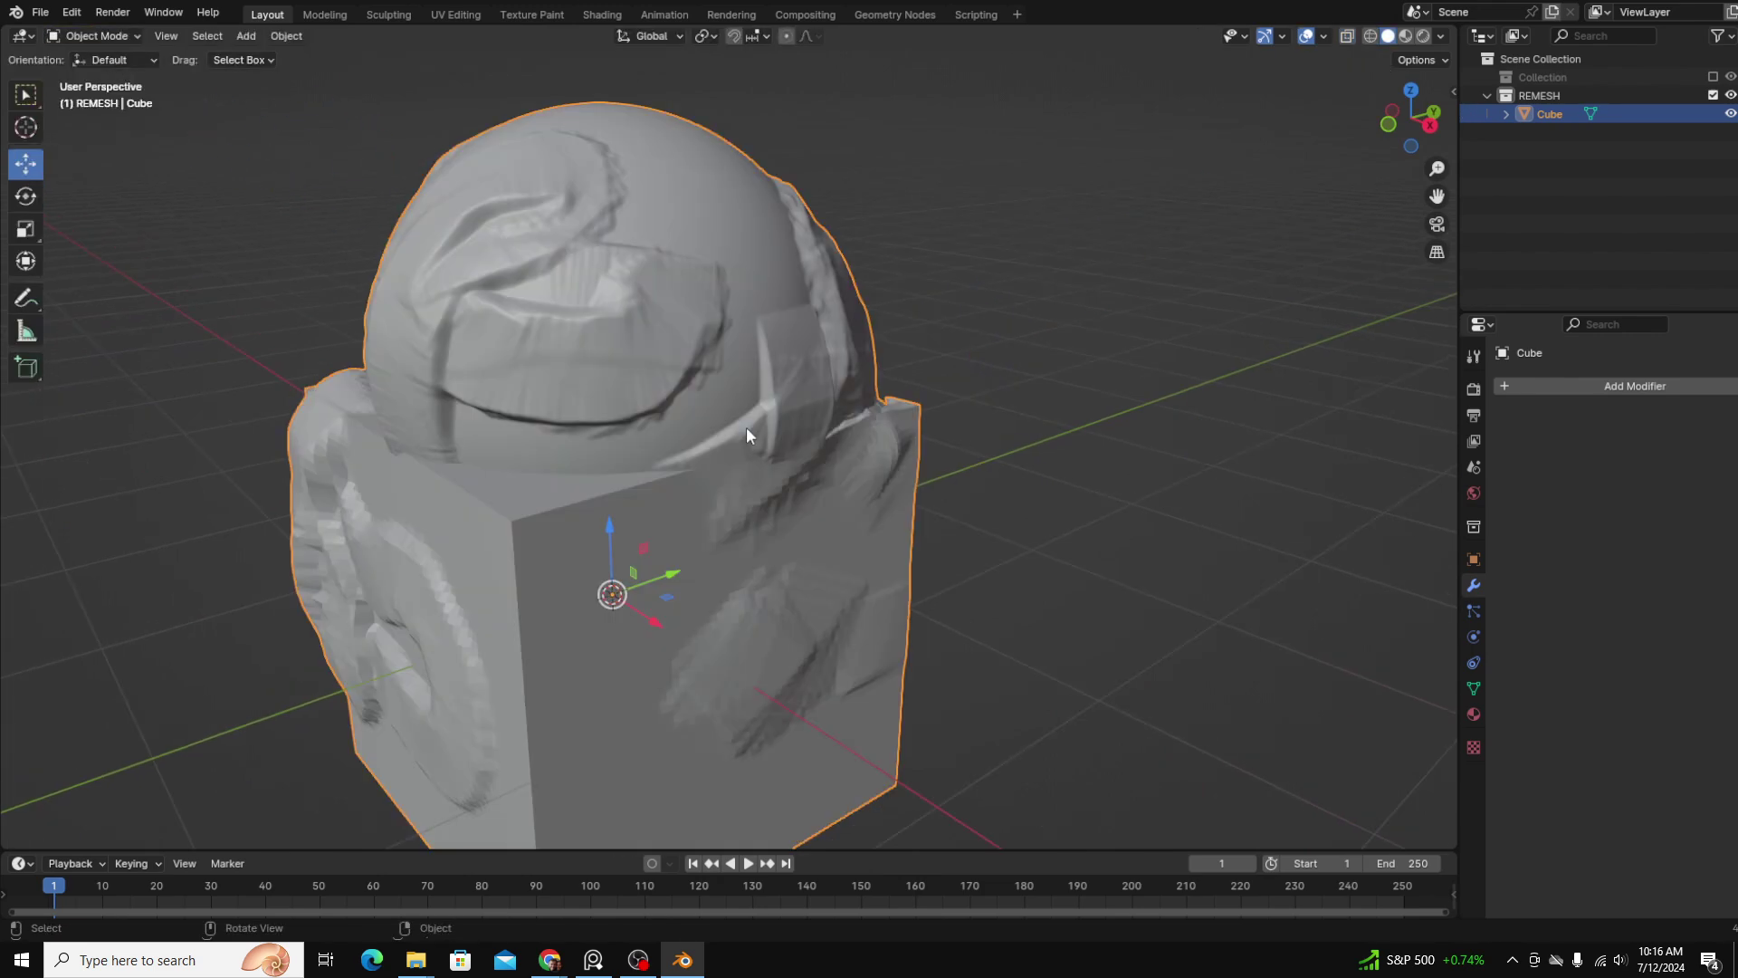
scroll(697, 369, "down", 1)
middle_click_drag(937, 431, 853, 424)
middle_click_drag(720, 371, 810, 390)
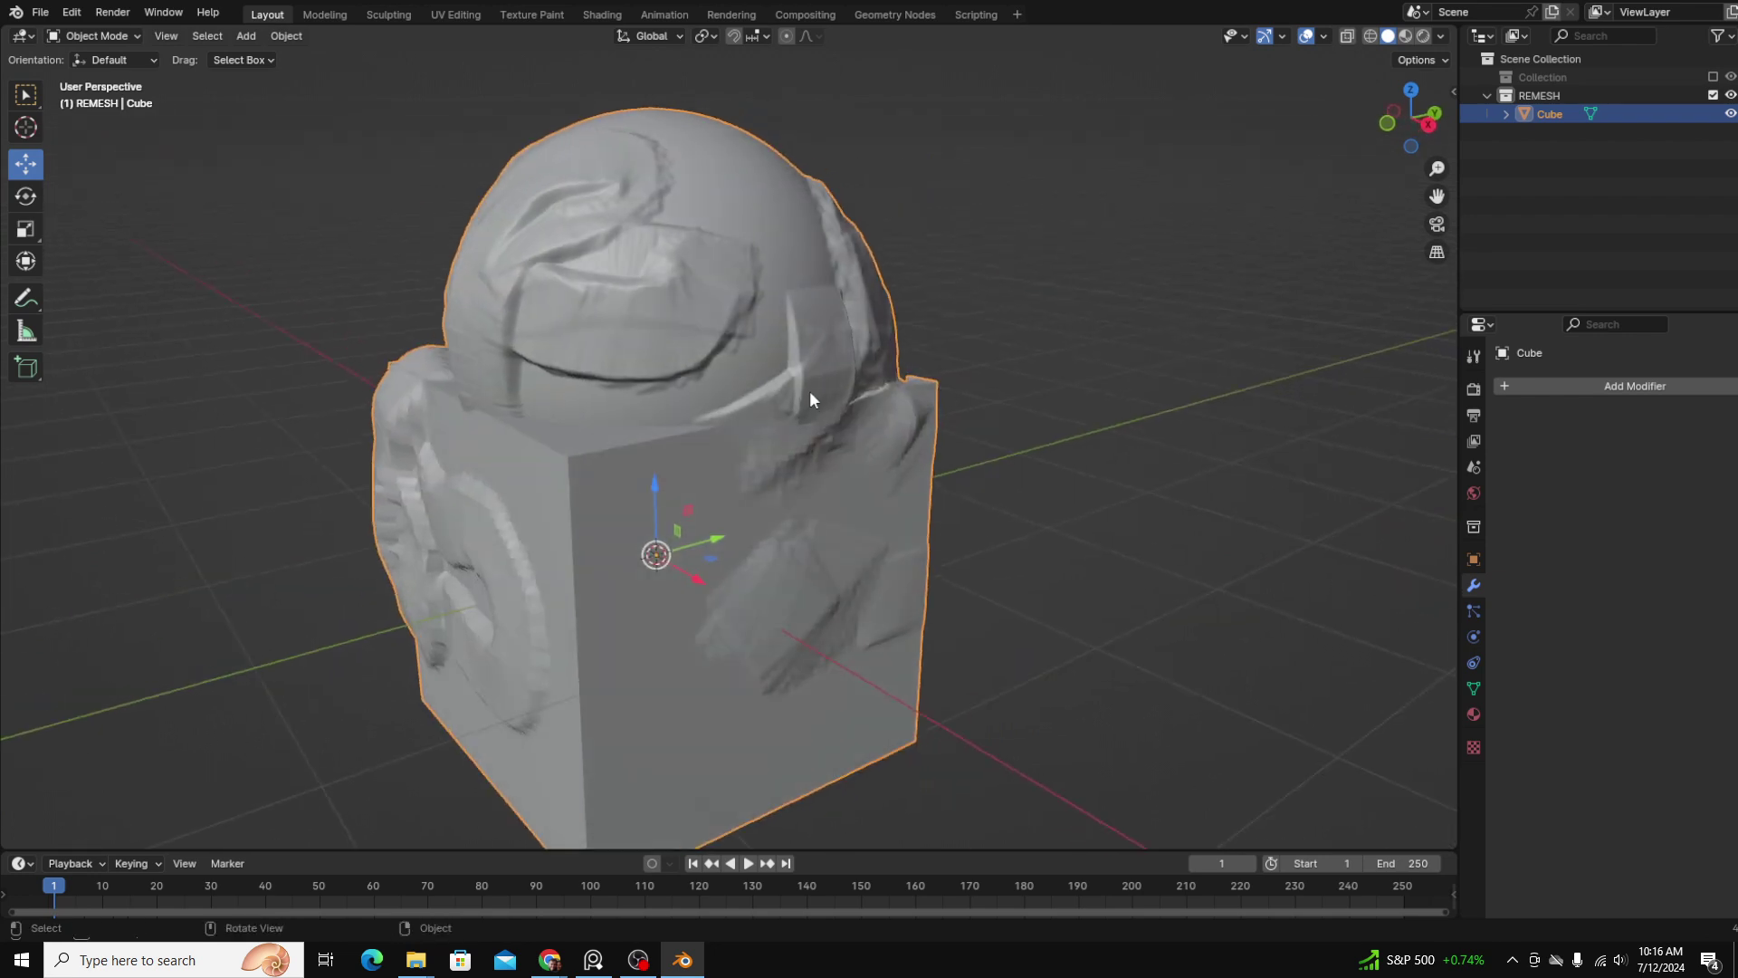
left_click(102, 37)
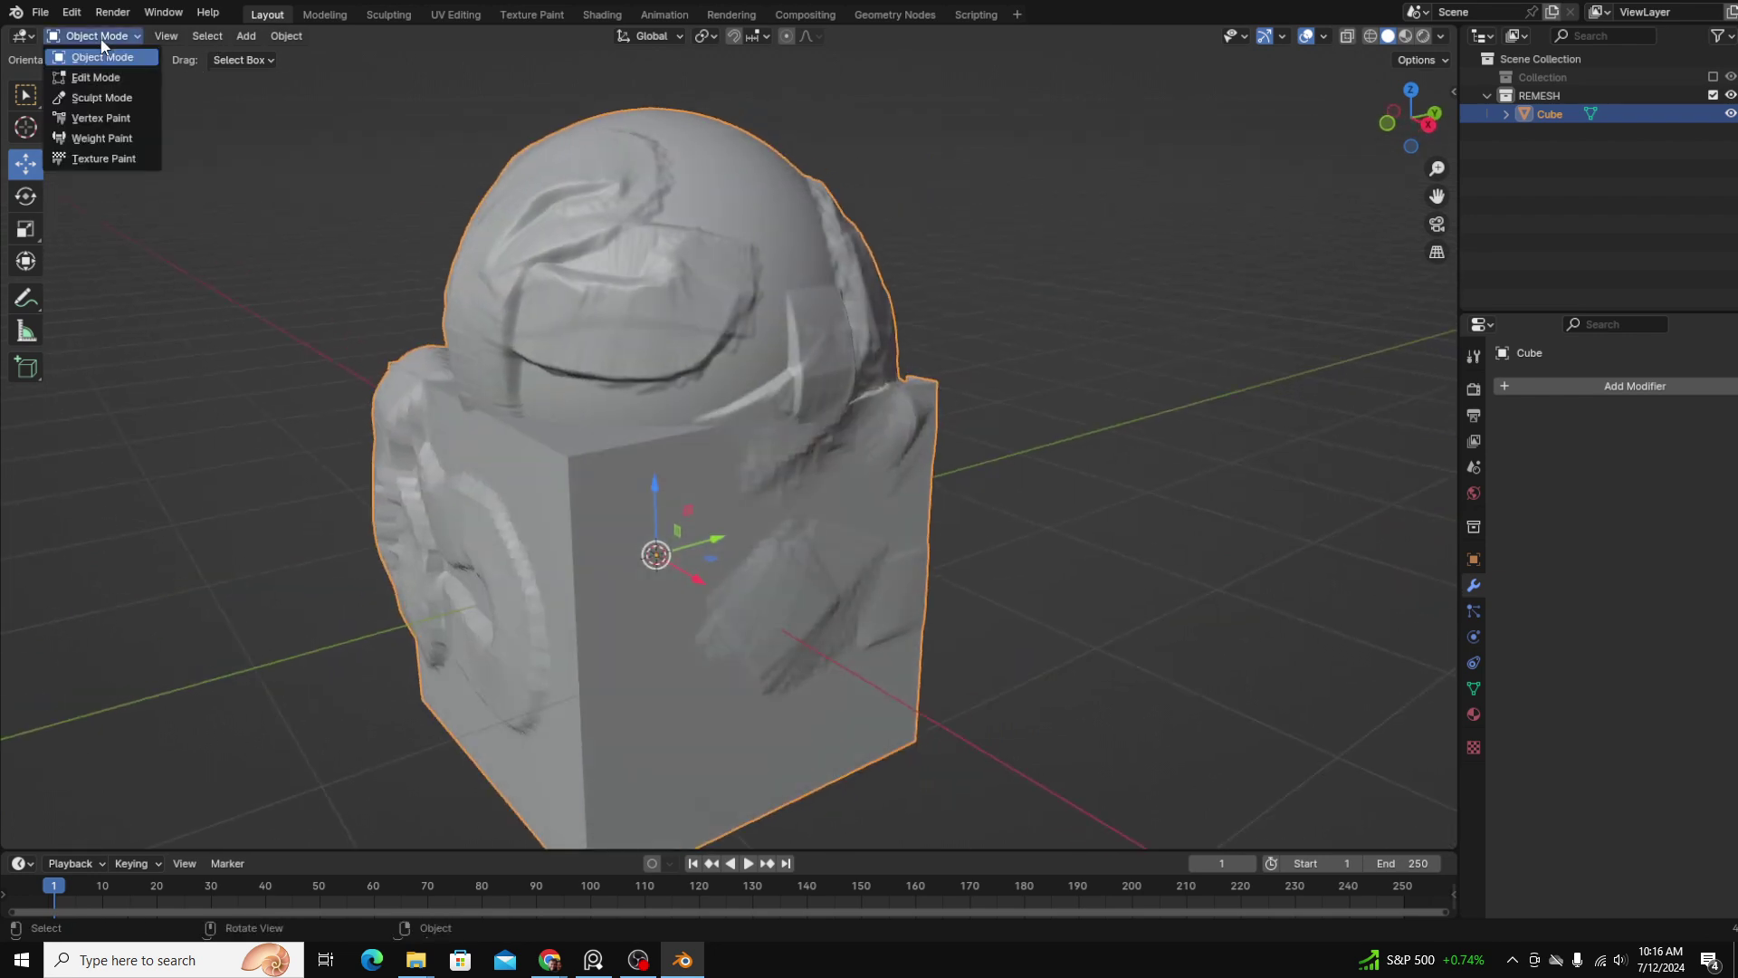
left_click(112, 99)
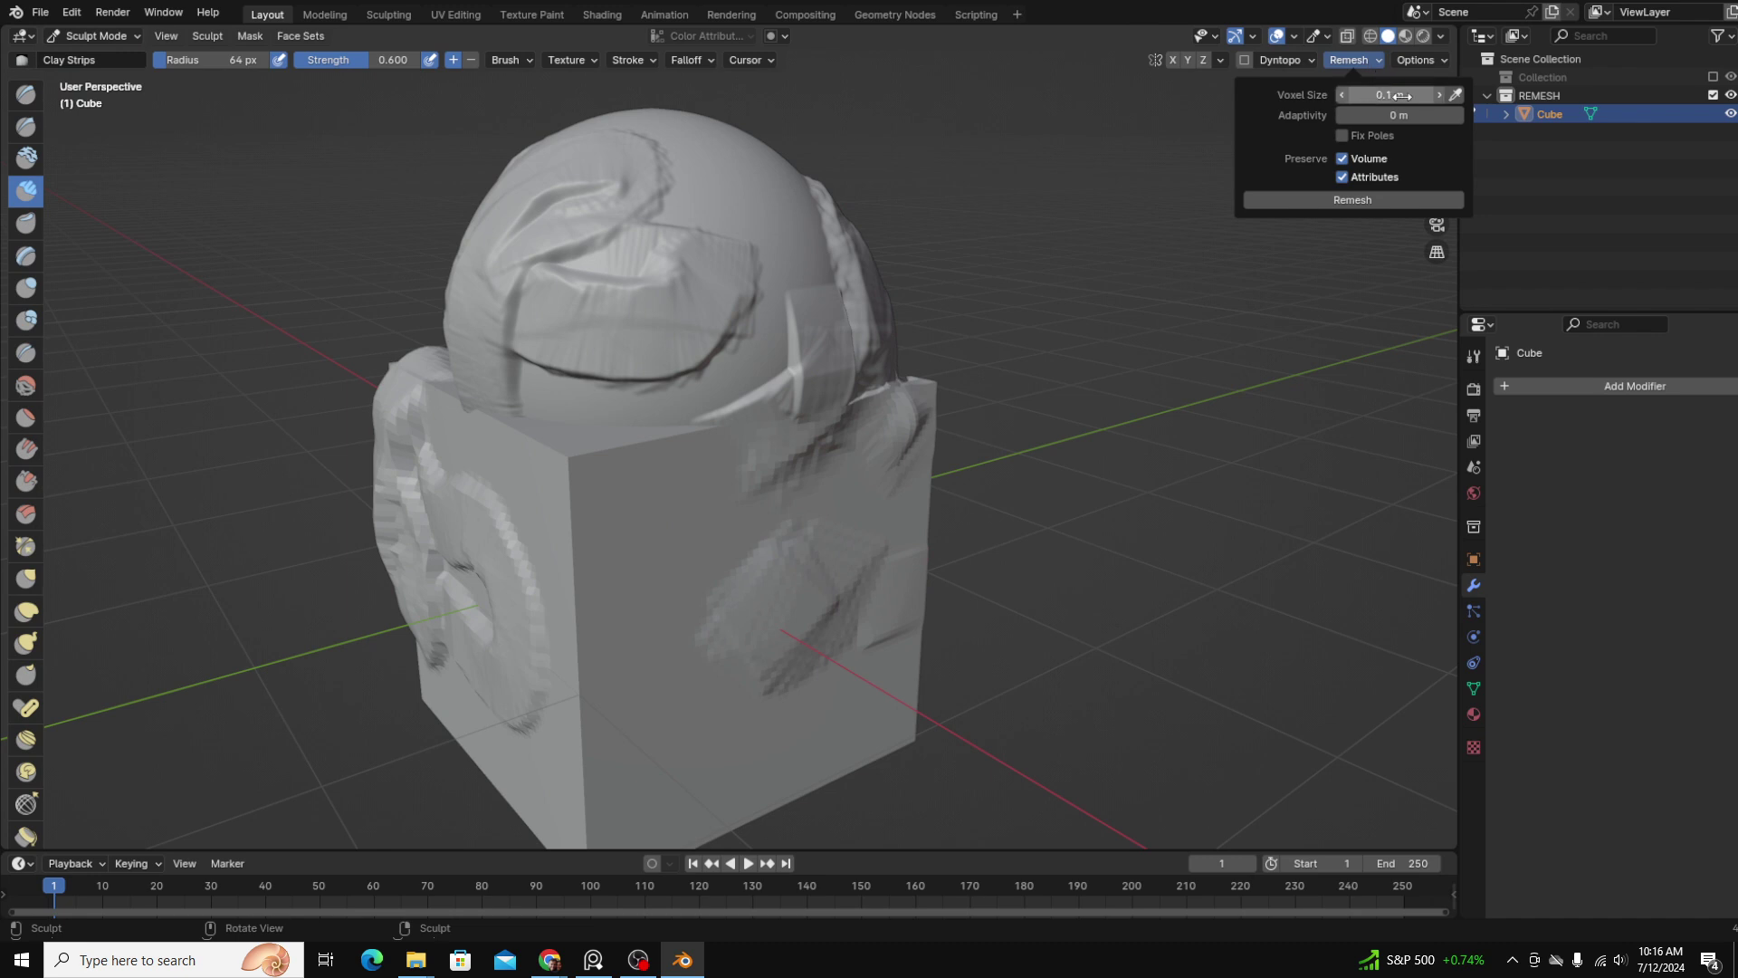
Step: Try remeshing the joined object with a voxel size of 0.279 m and undo it
left_click_drag(1402, 95, 1385, 95)
left_click(1339, 203)
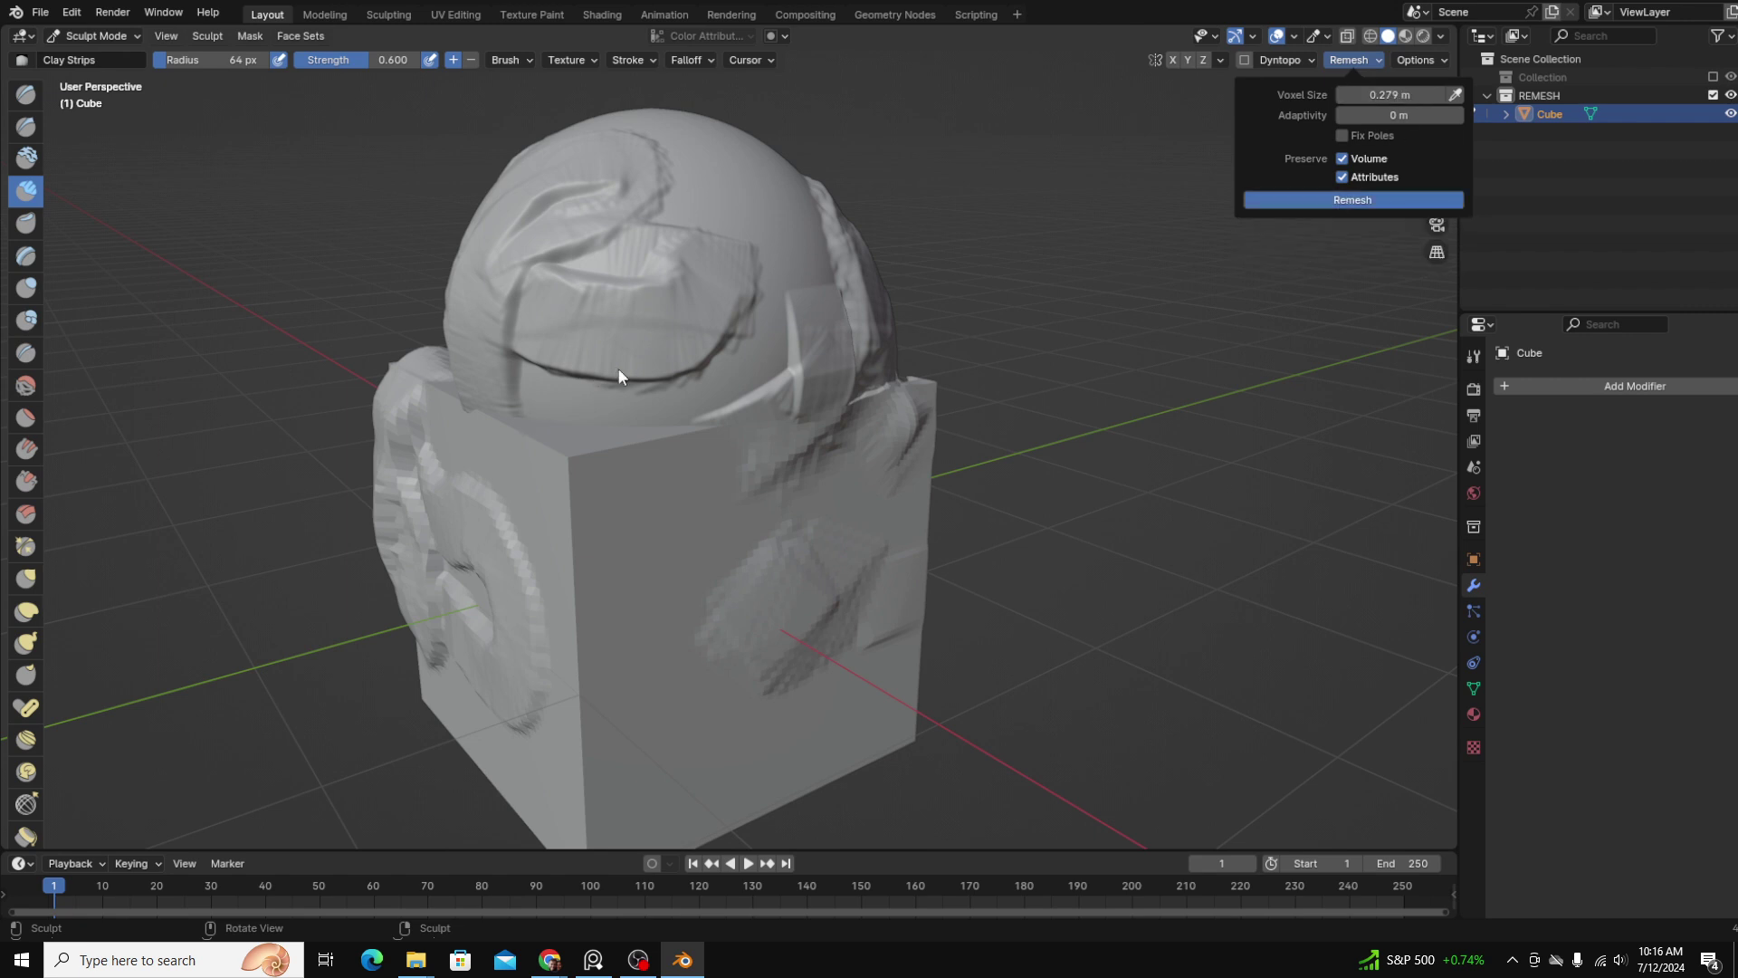
scroll(804, 262, "down", 1)
scroll(807, 263, "up", 2)
middle_click_drag(806, 263, 701, 303)
scroll(737, 287, "down", 2)
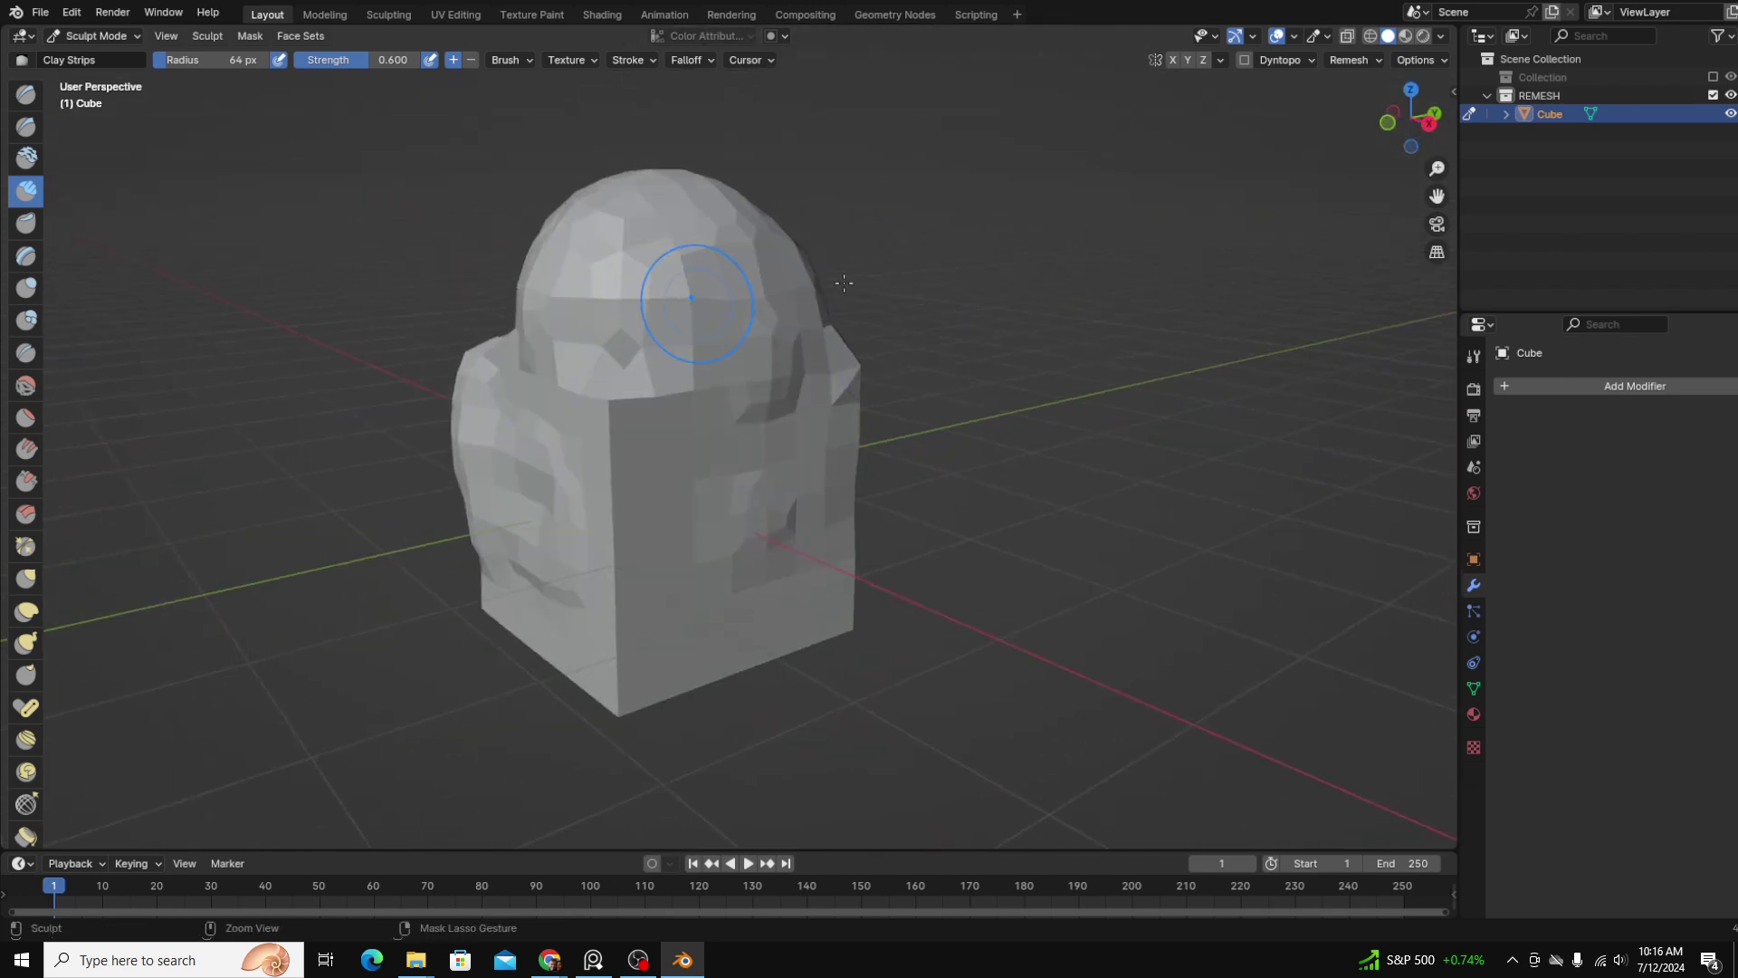
key("ctrl+z")
Step: Remesh the joined object with smaller voxel sizes, undoing the coarser trial, and check the merged mesh in wireframe shading
left_click(1362, 61)
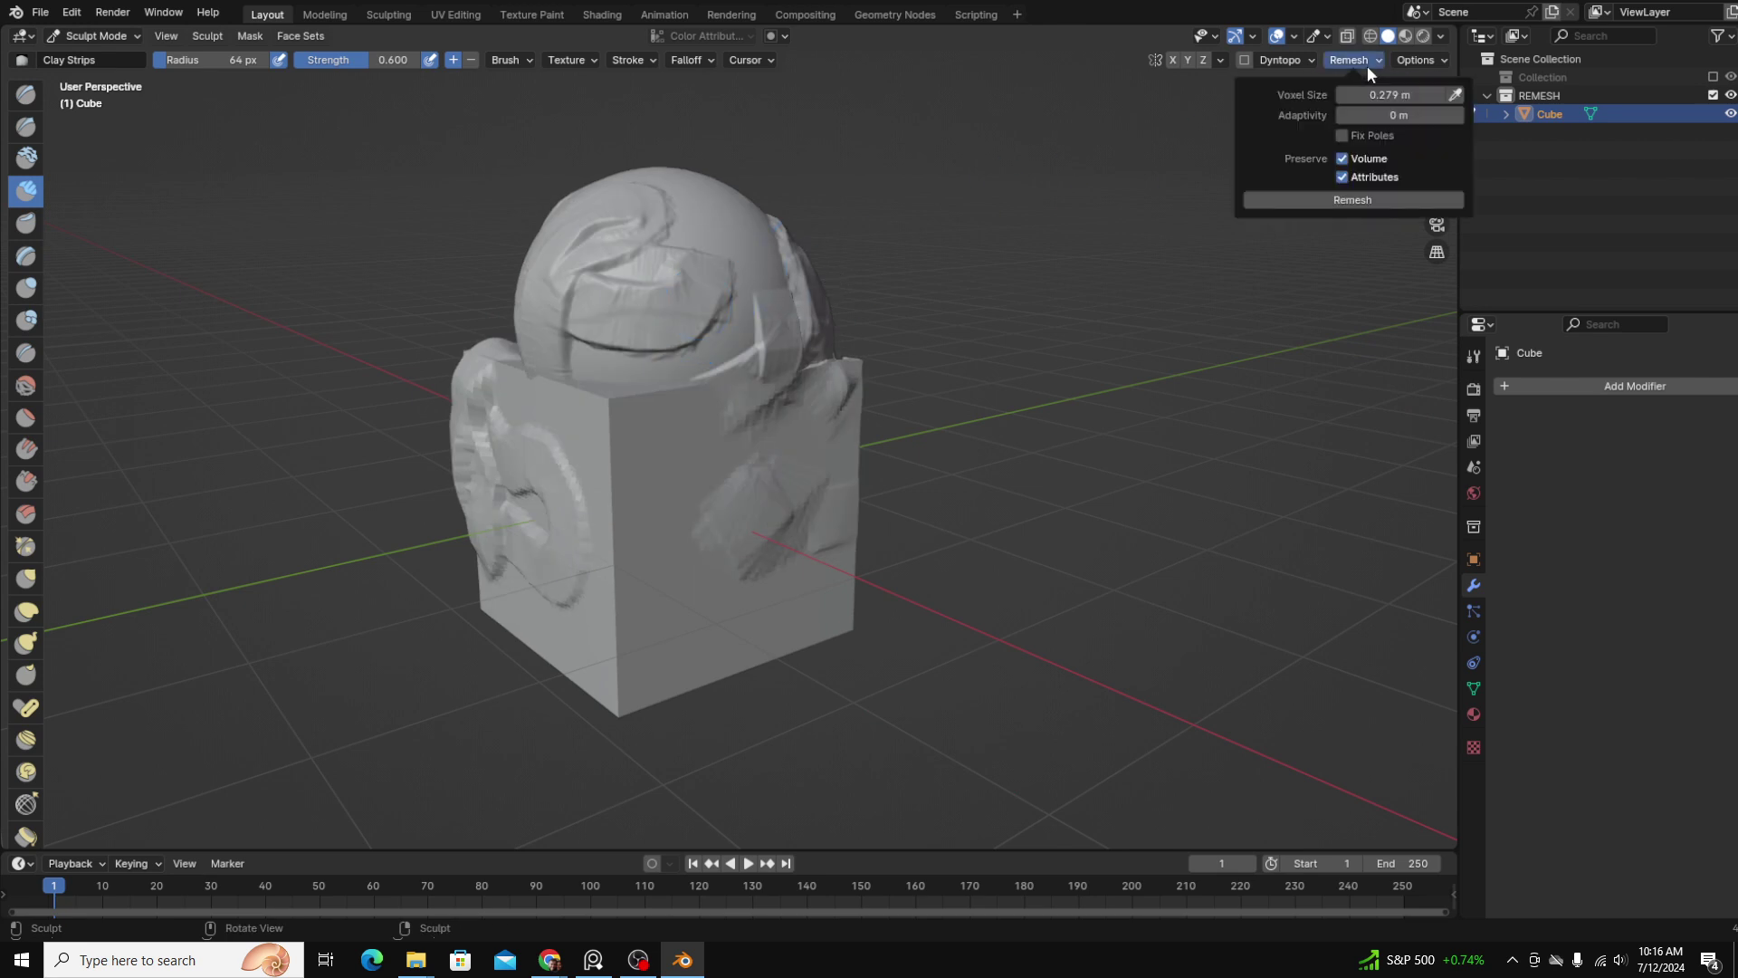
left_click(1384, 199)
scroll(1383, 199, "up", 2)
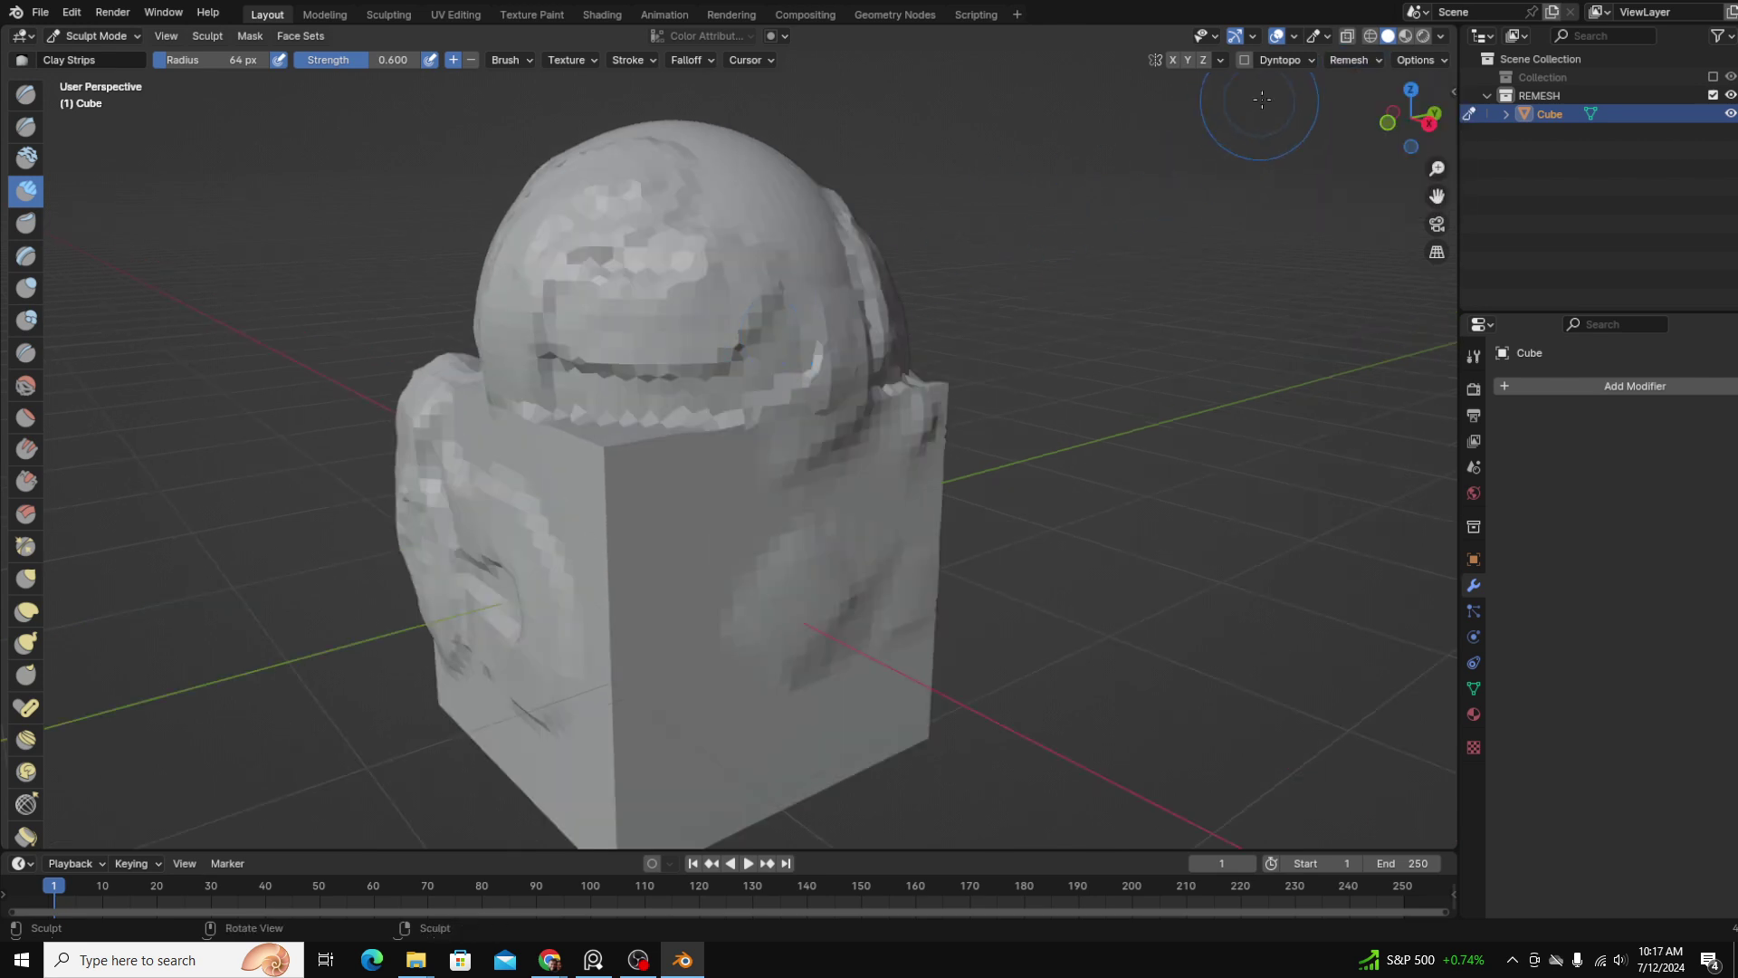
key("ctrl+z")
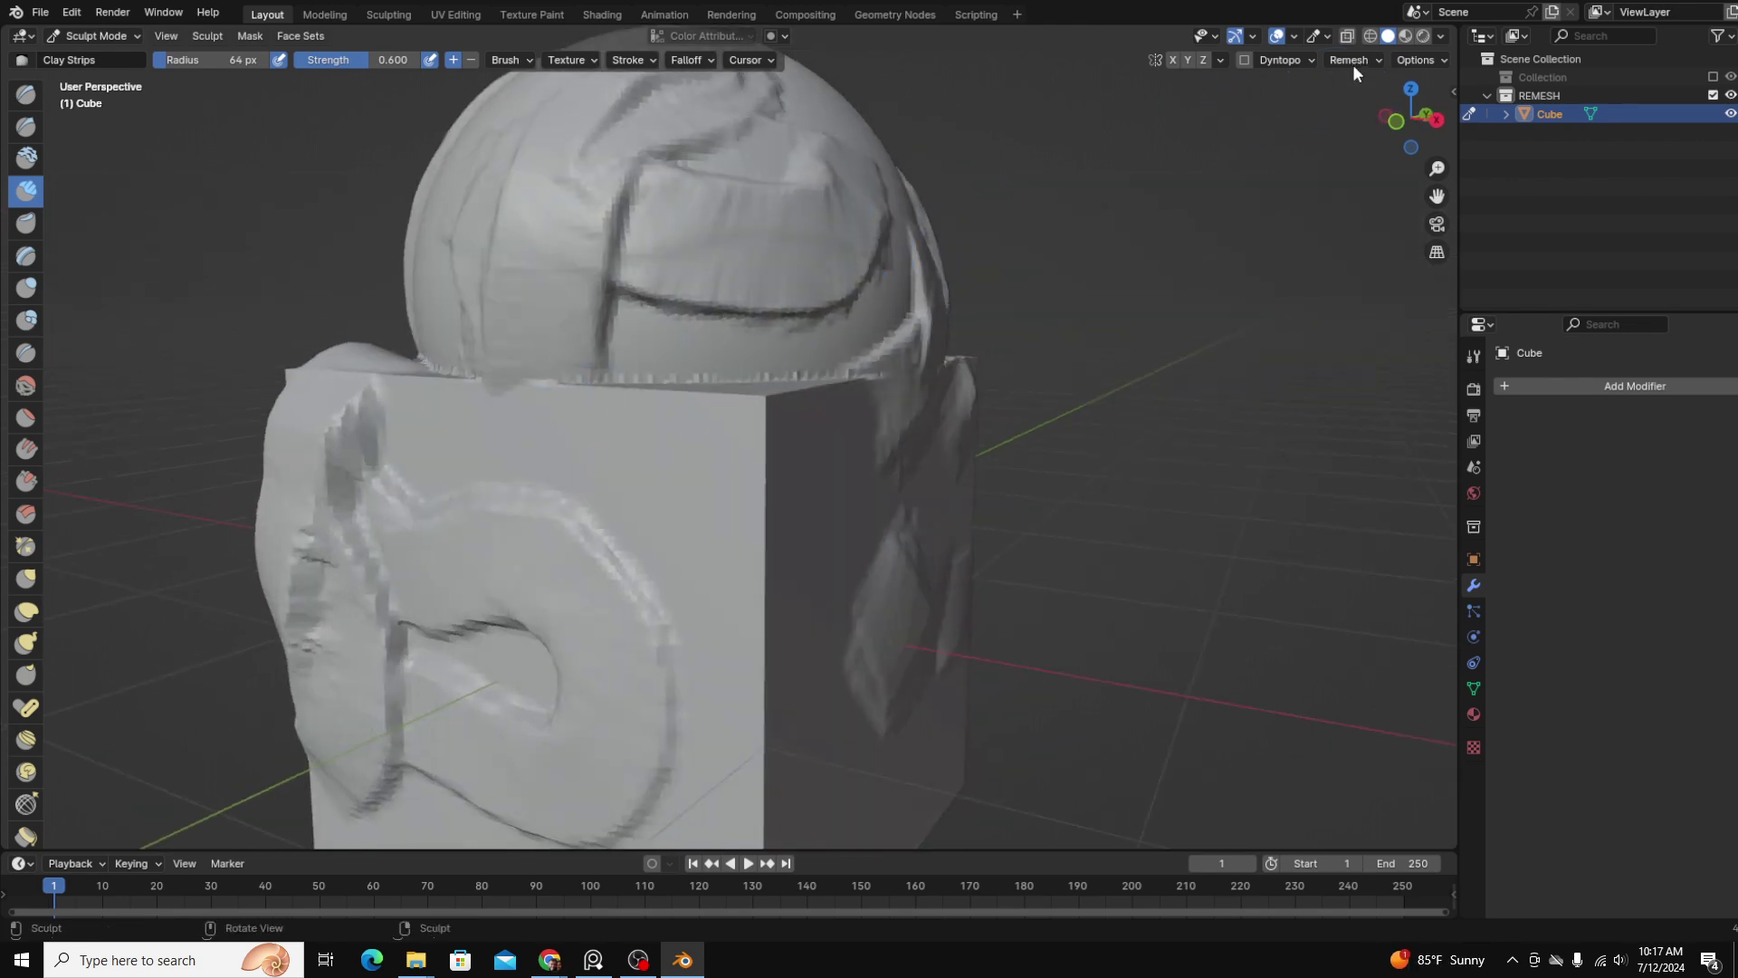
left_click(1371, 35)
mouse_move(699, 419)
middle_mouse_down()
mouse_move(699, 388)
mouse_move(466, 311)
middle_mouse_up()
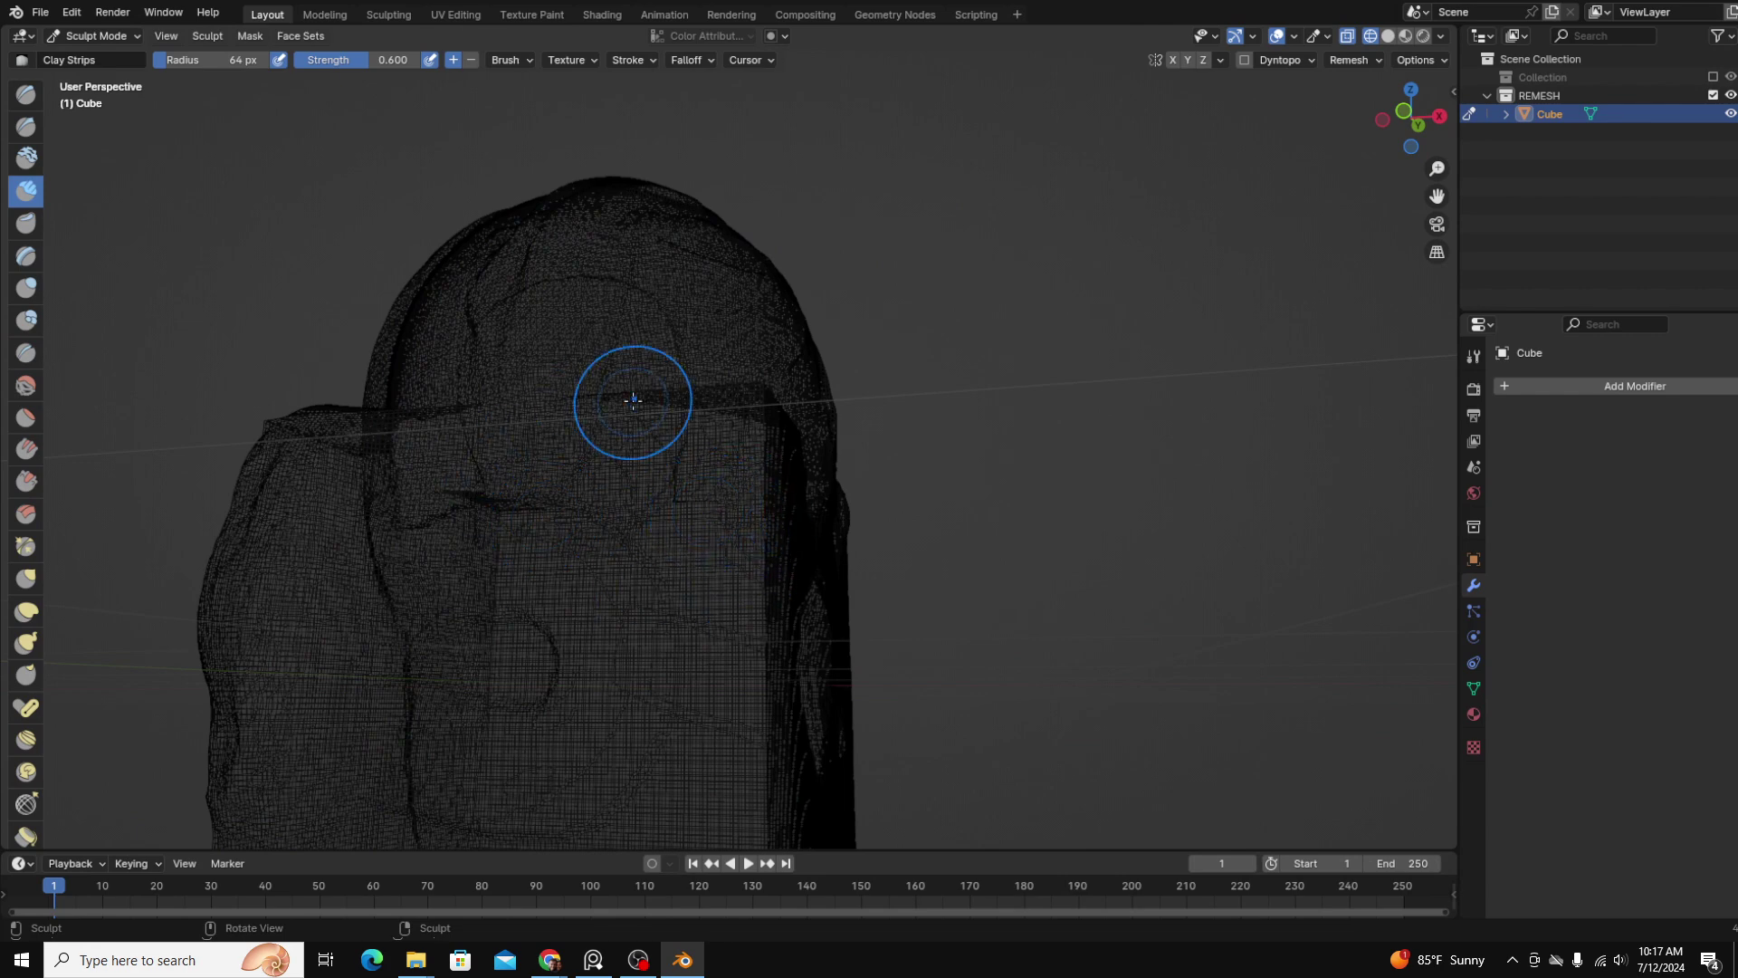
middle_click_drag(633, 396, 660, 407)
left_click(1388, 36)
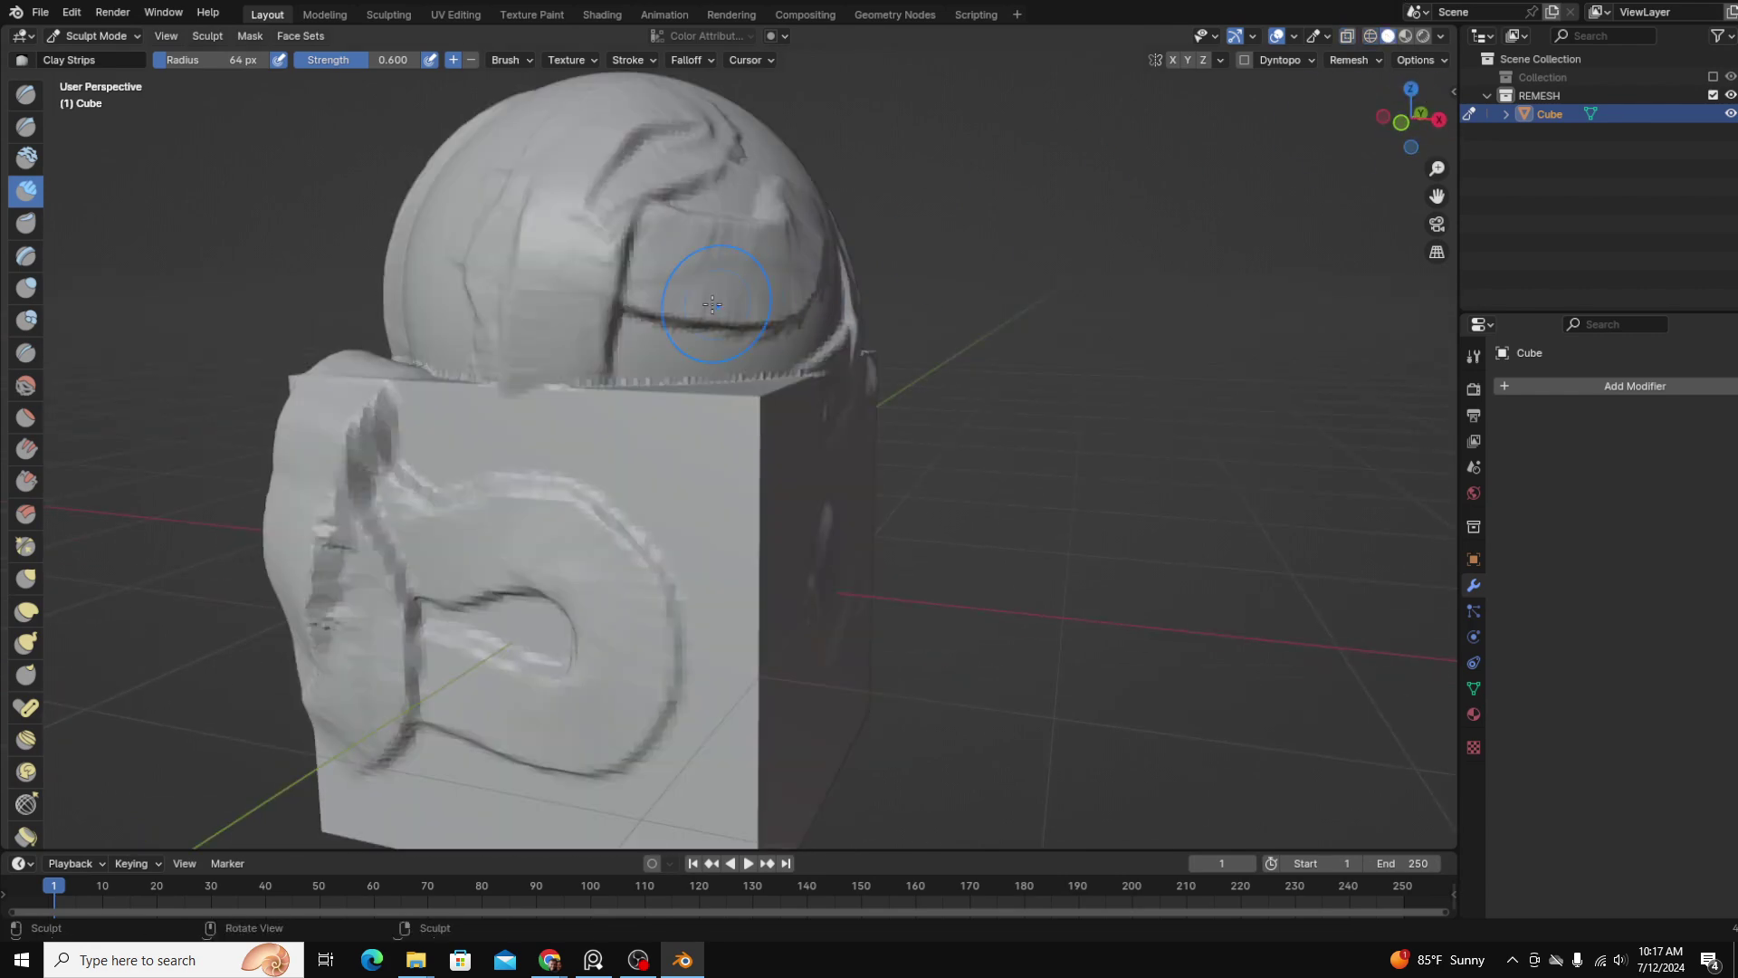
Step: Sculpt Clay Strips strokes across the seam and around the sides of the remeshed object
mouse_move(632, 474)
left_mouse_down()
mouse_move(688, 389)
mouse_move(788, 344)
mouse_move(636, 554)
left_mouse_up()
middle_click_drag(665, 493, 653, 550)
mouse_move(777, 460)
left_mouse_down()
mouse_move(700, 489)
mouse_move(424, 380)
left_mouse_up()
middle_click_drag(534, 389, 905, 362)
mouse_move(878, 430)
middle_mouse_down()
mouse_move(847, 409)
mouse_move(857, 392)
middle_mouse_up()
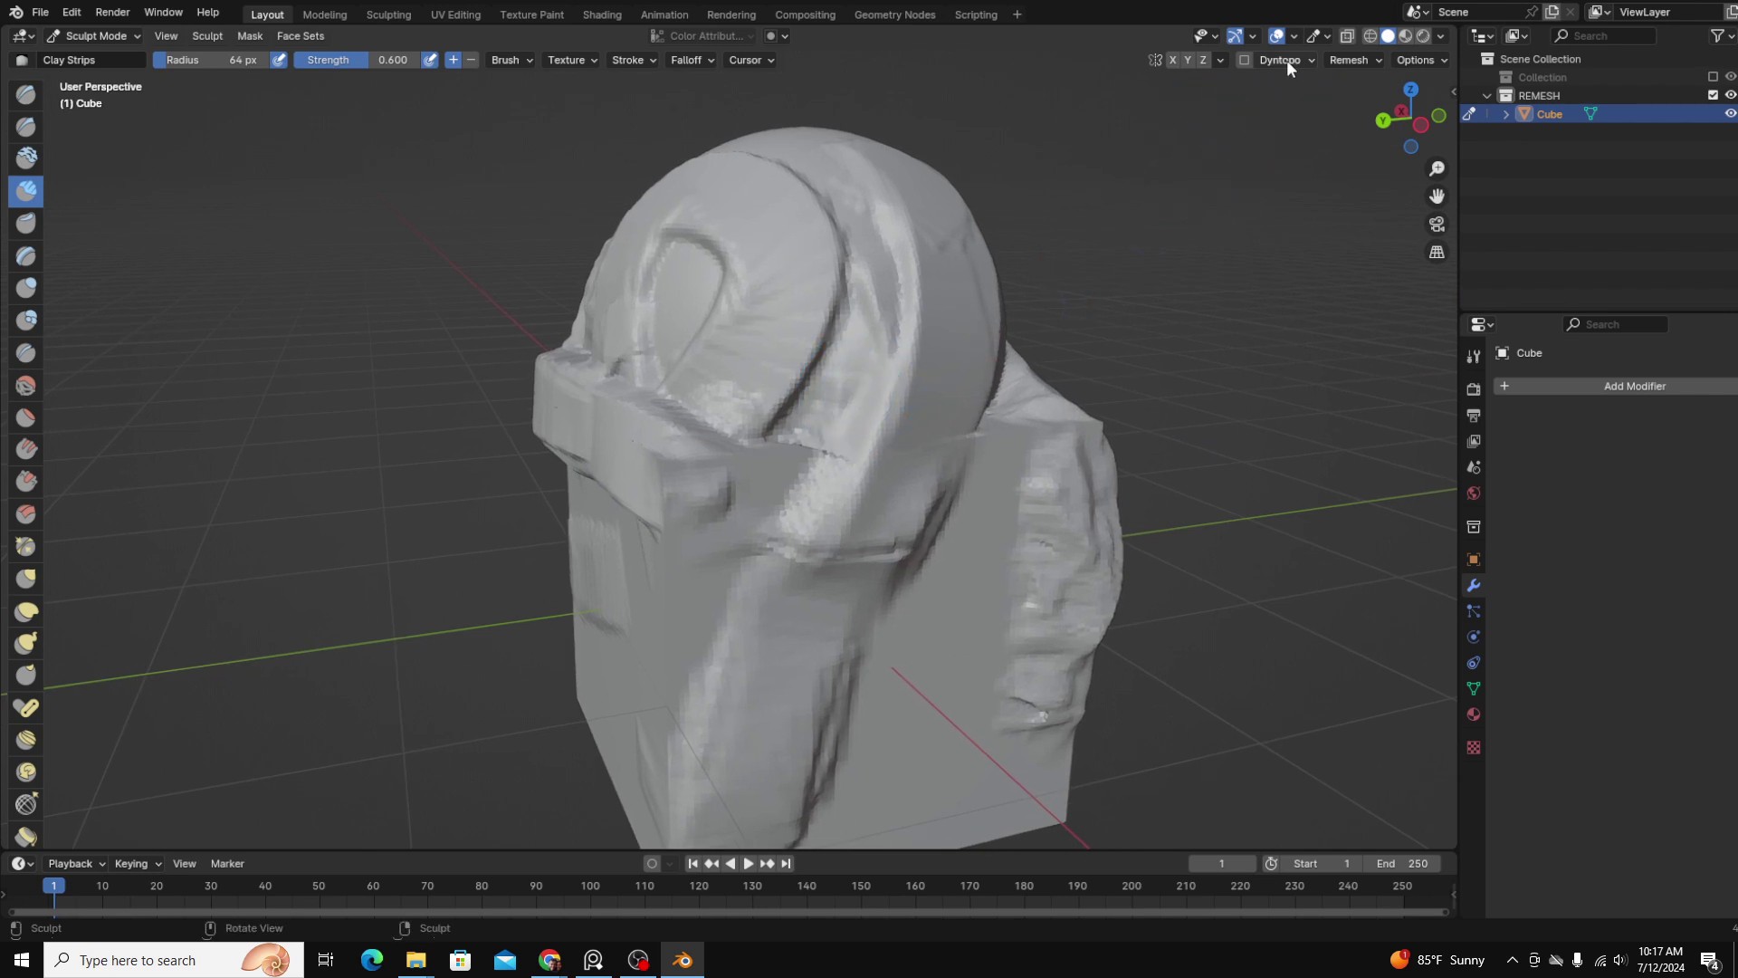
Step: Enable Dyntopo and sculpt more Clay Strips strokes across the sides of the merged object
left_click(1243, 59)
left_click(1307, 61)
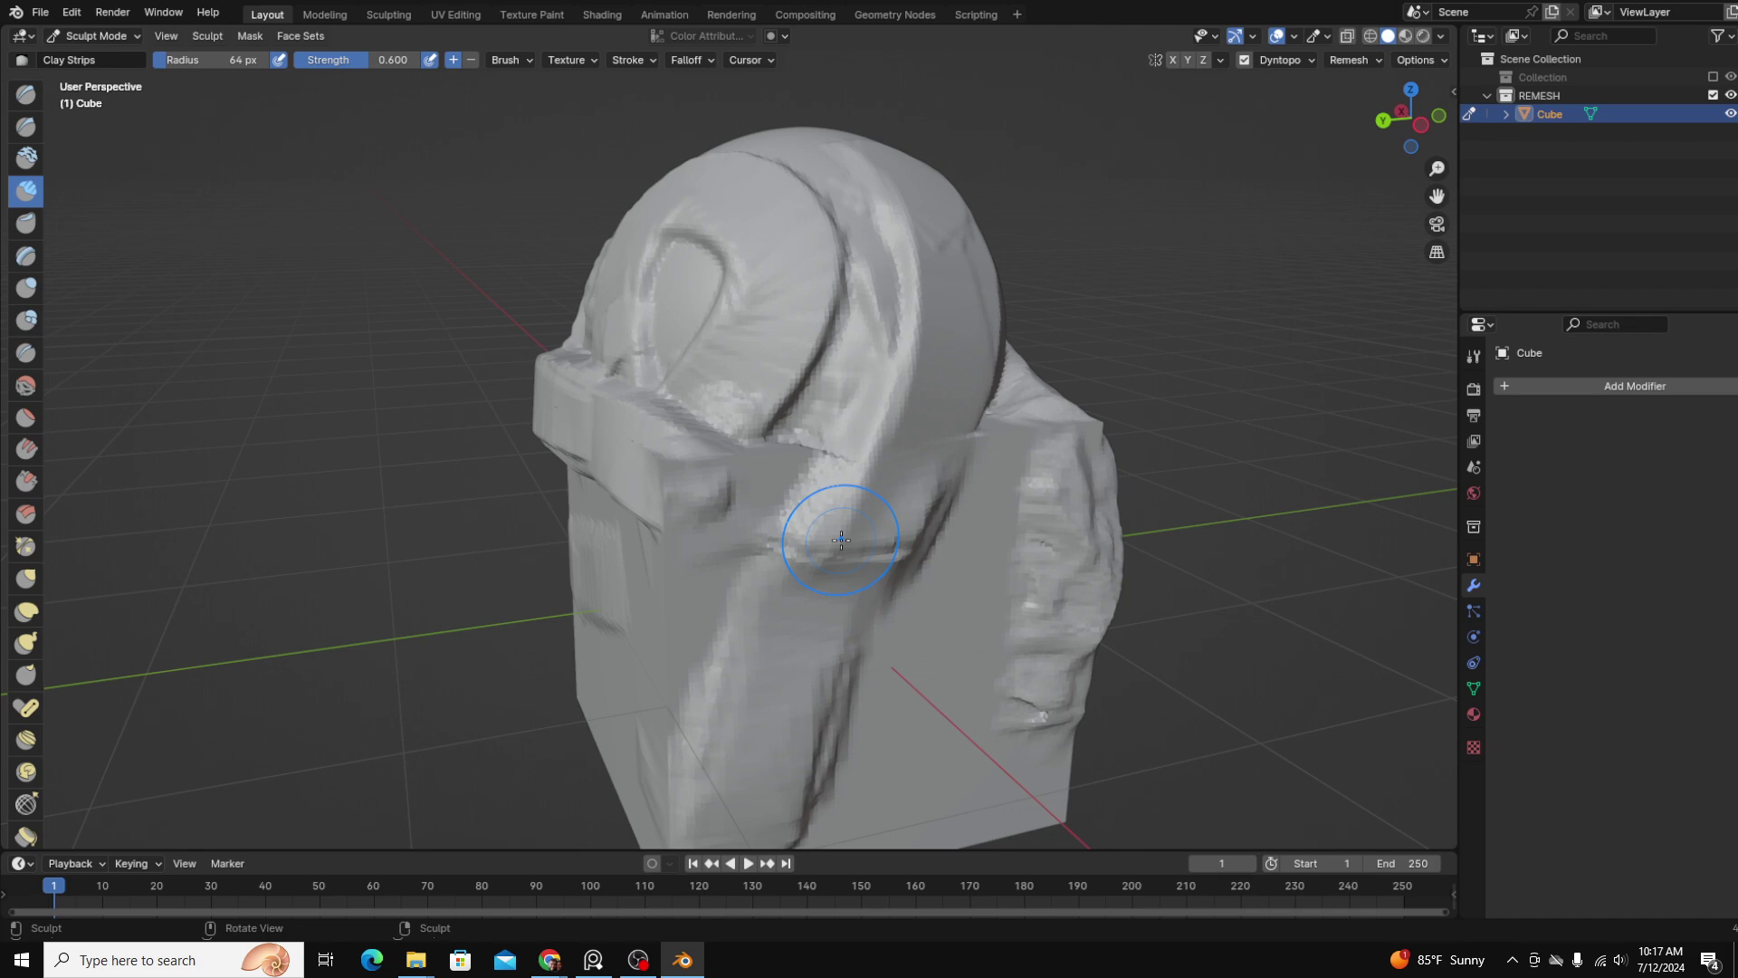
middle_click_drag(841, 540, 679, 621)
mouse_move(774, 578)
left_mouse_down()
mouse_move(861, 601)
mouse_move(830, 660)
mouse_move(871, 670)
mouse_move(804, 686)
mouse_move(910, 624)
left_mouse_up()
middle_click_drag(942, 624, 770, 627)
middle_click_drag(1131, 665, 1051, 621, "shift")
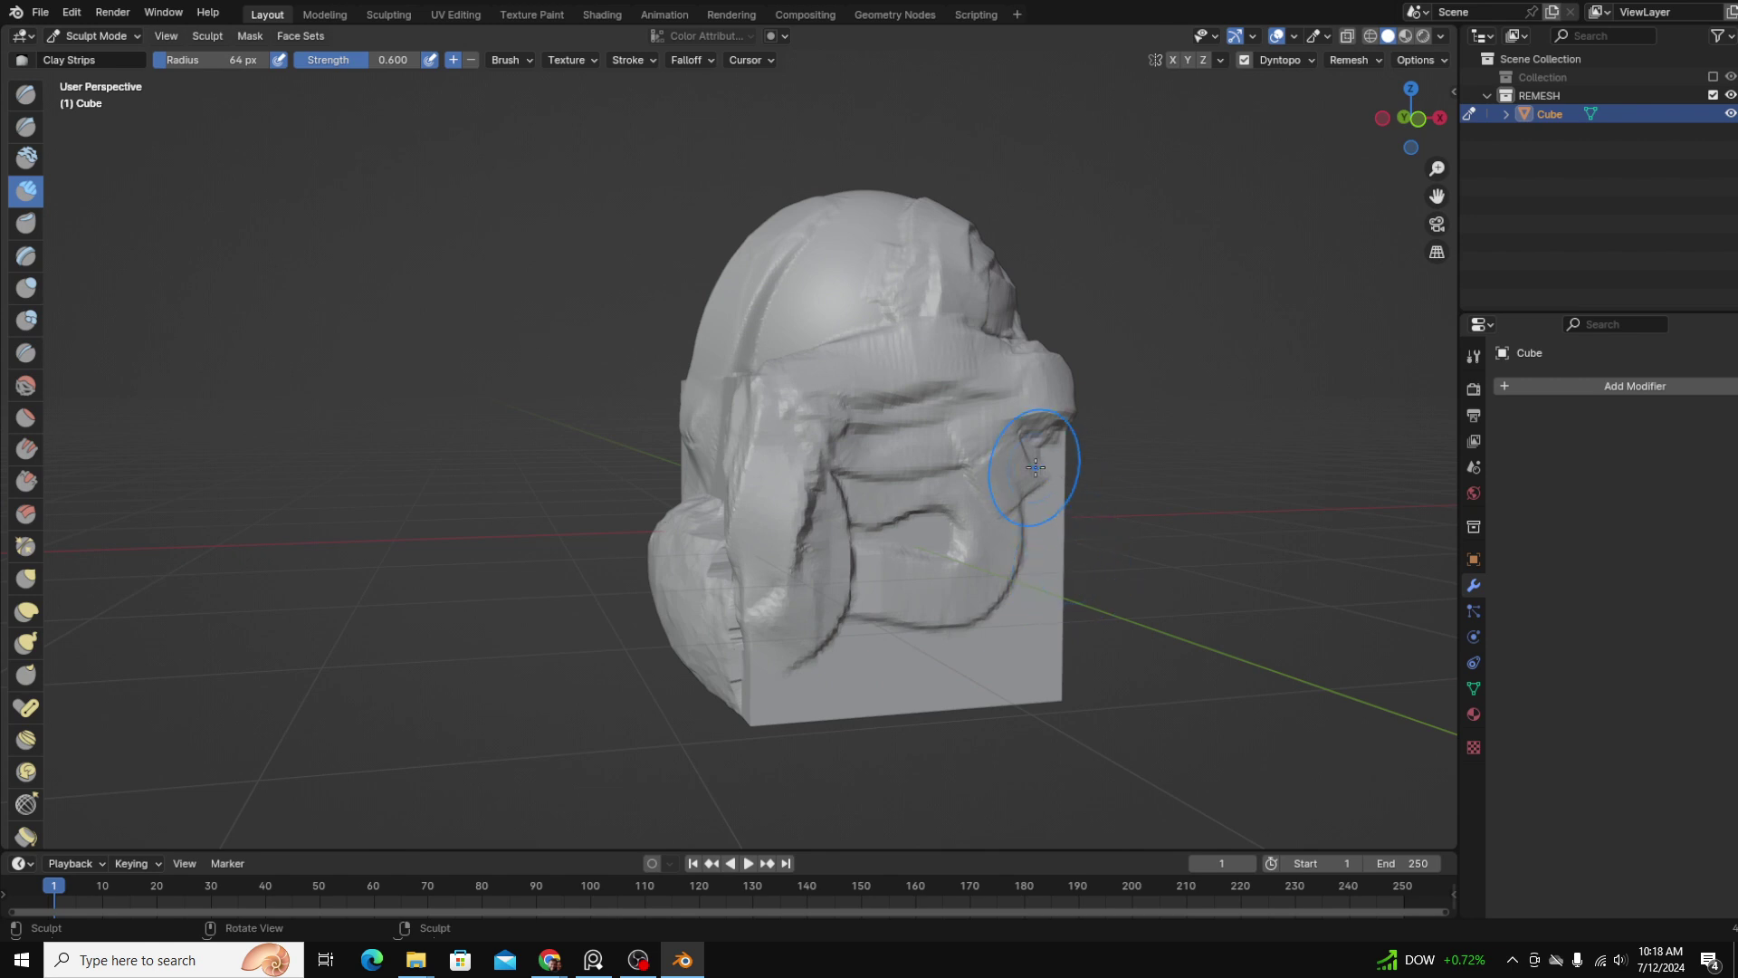
middle_click_drag(1036, 467, 856, 598)
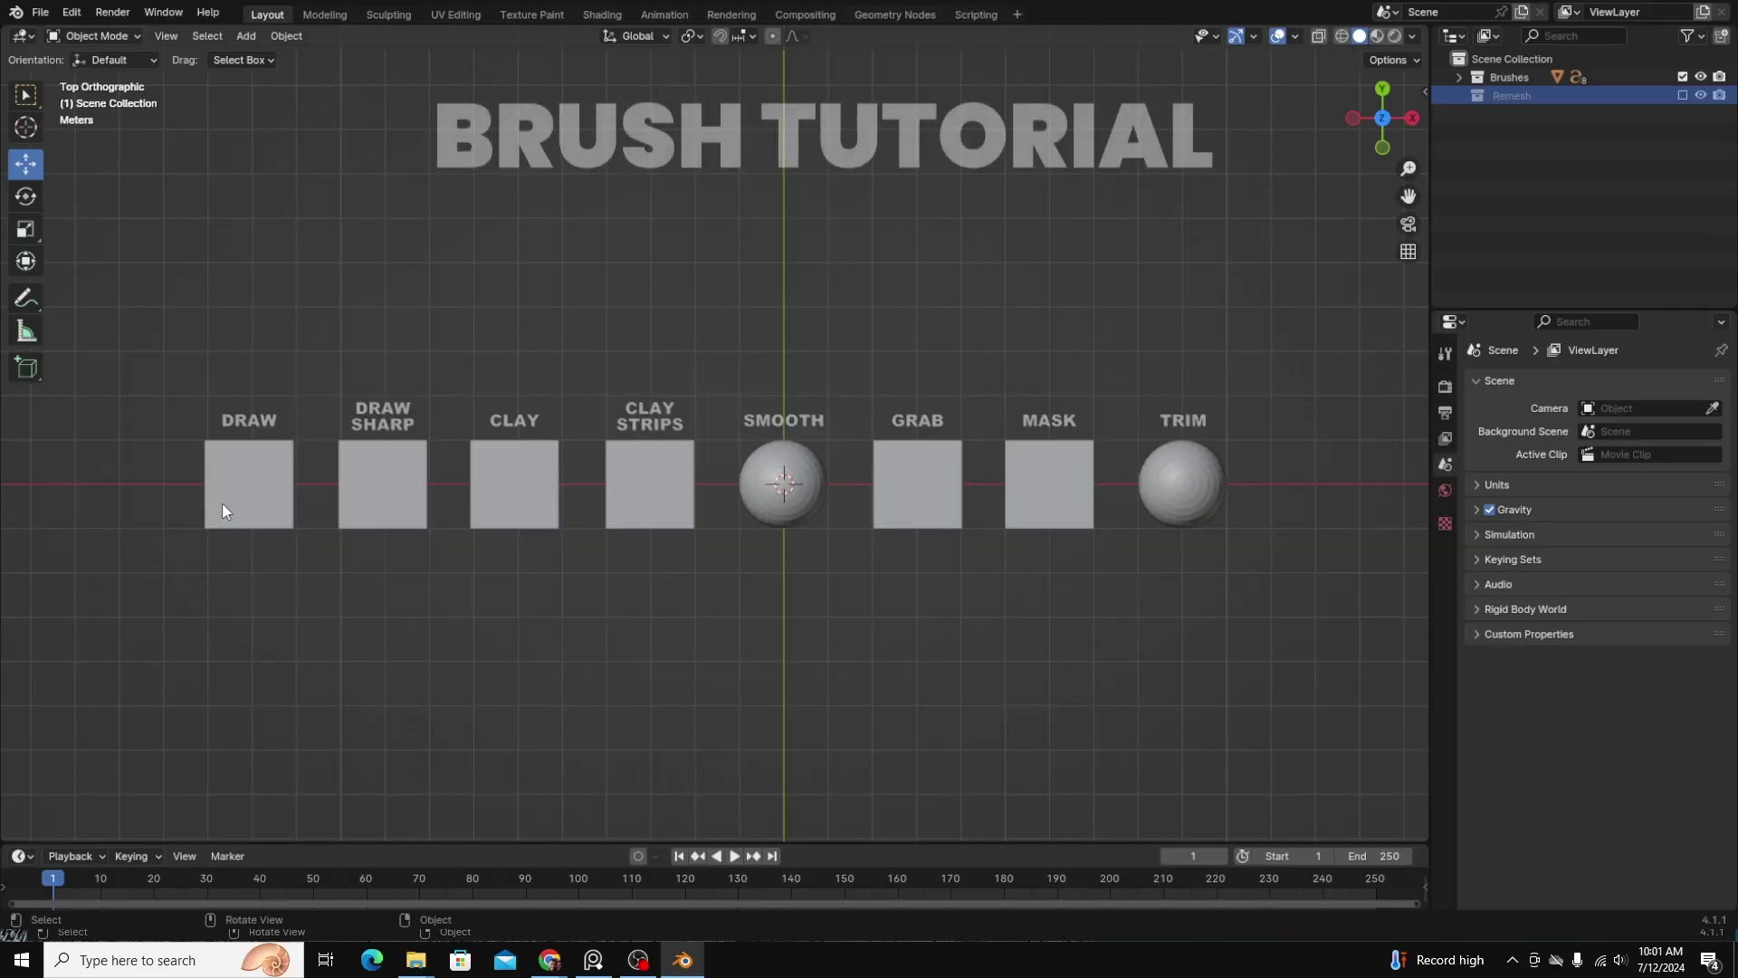
Step: Select all the sample objects in the brush tutorial scene and enter Sculpt Mode
key("a")
left_click(90, 37)
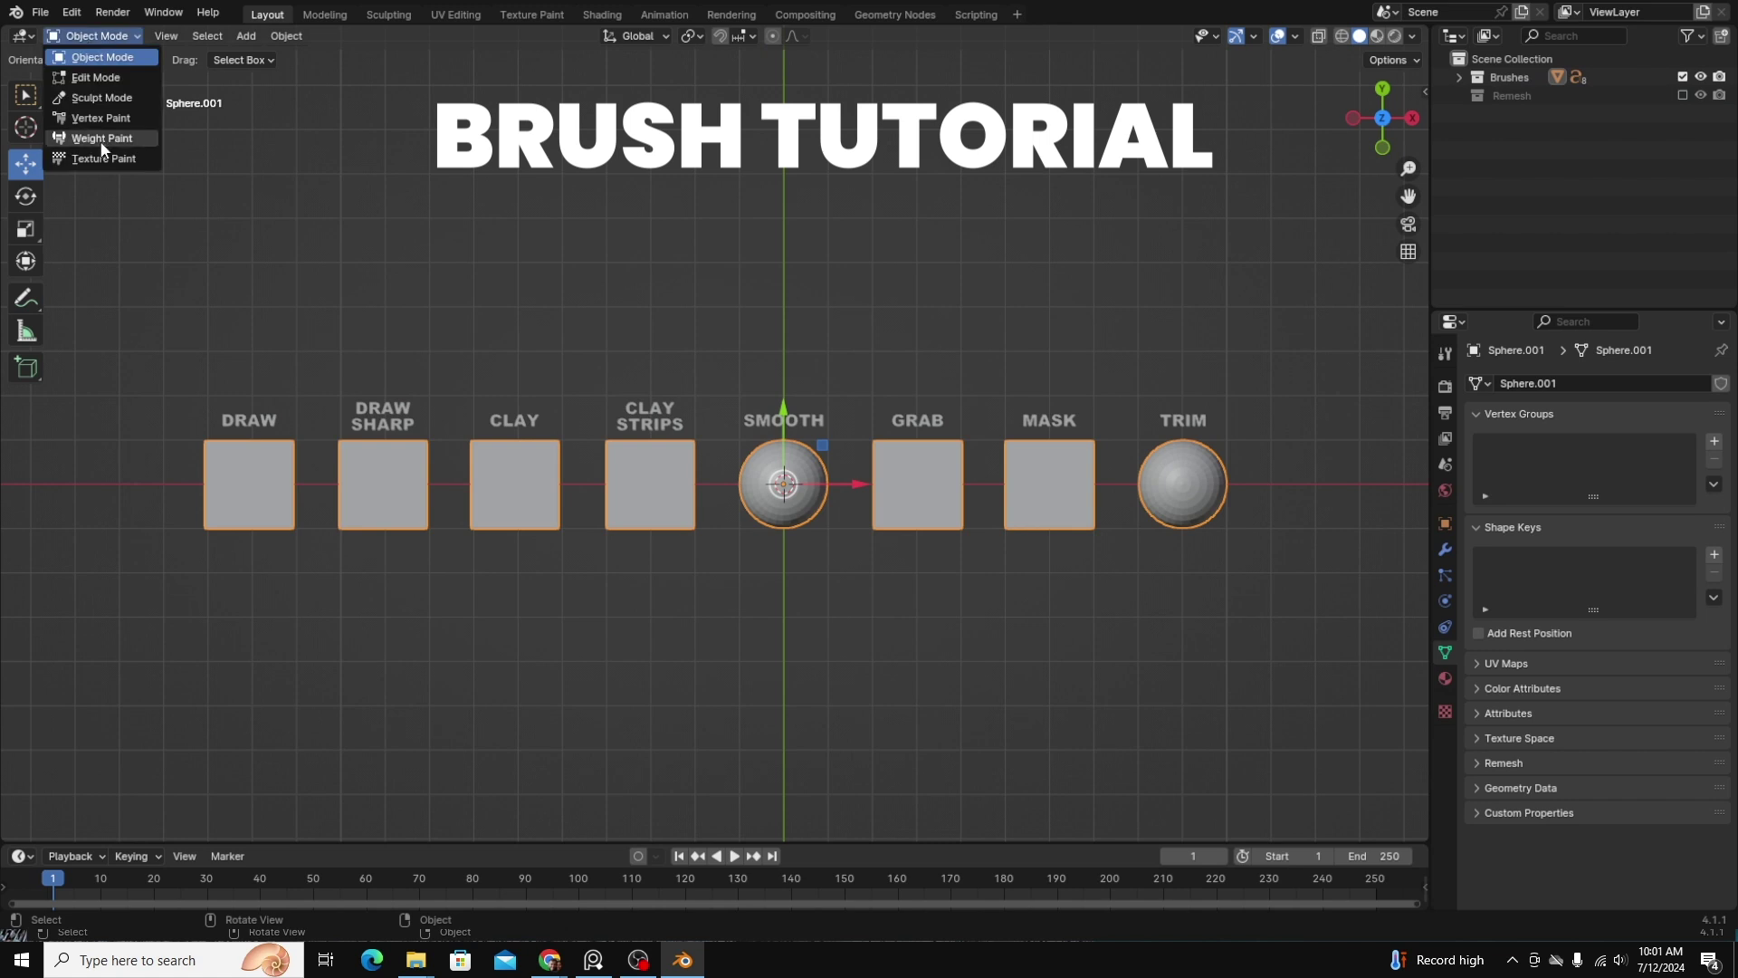
left_click(97, 99)
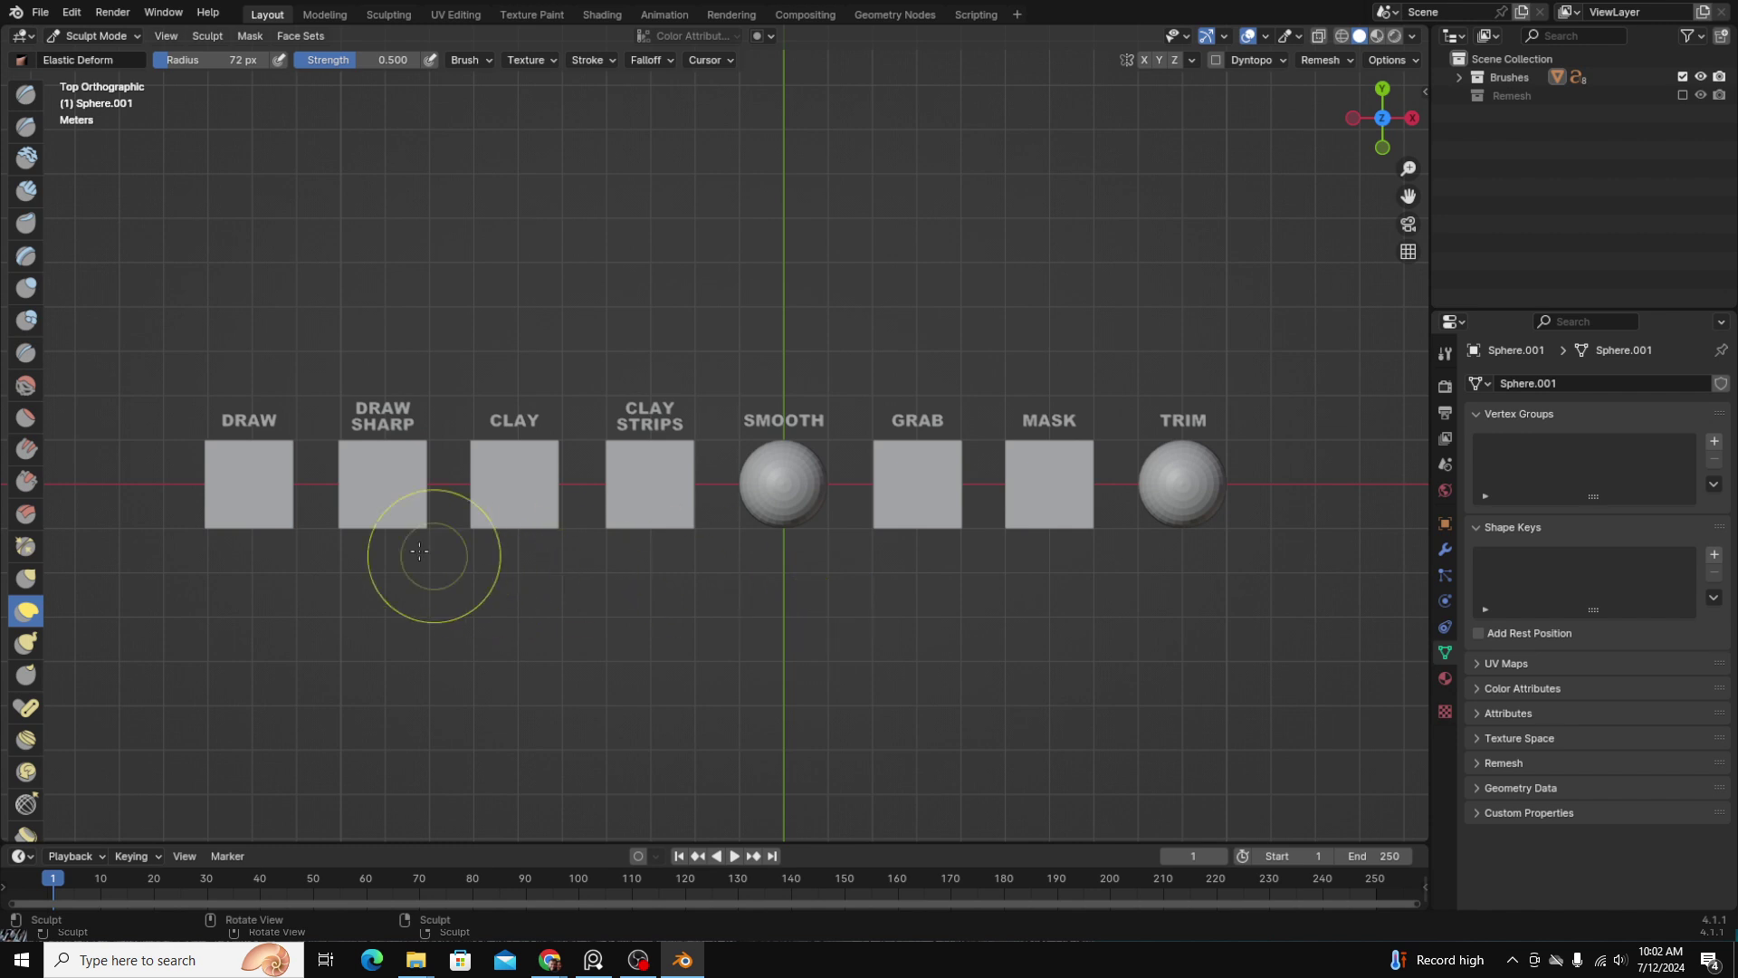
Step: Choose the Draw brush and sculpt winding strokes over the plane labelled DRAW
scroll(244, 513, "up", 4)
middle_click_drag(241, 516, 503, 598, "shift")
scroll(507, 593, "up", 4)
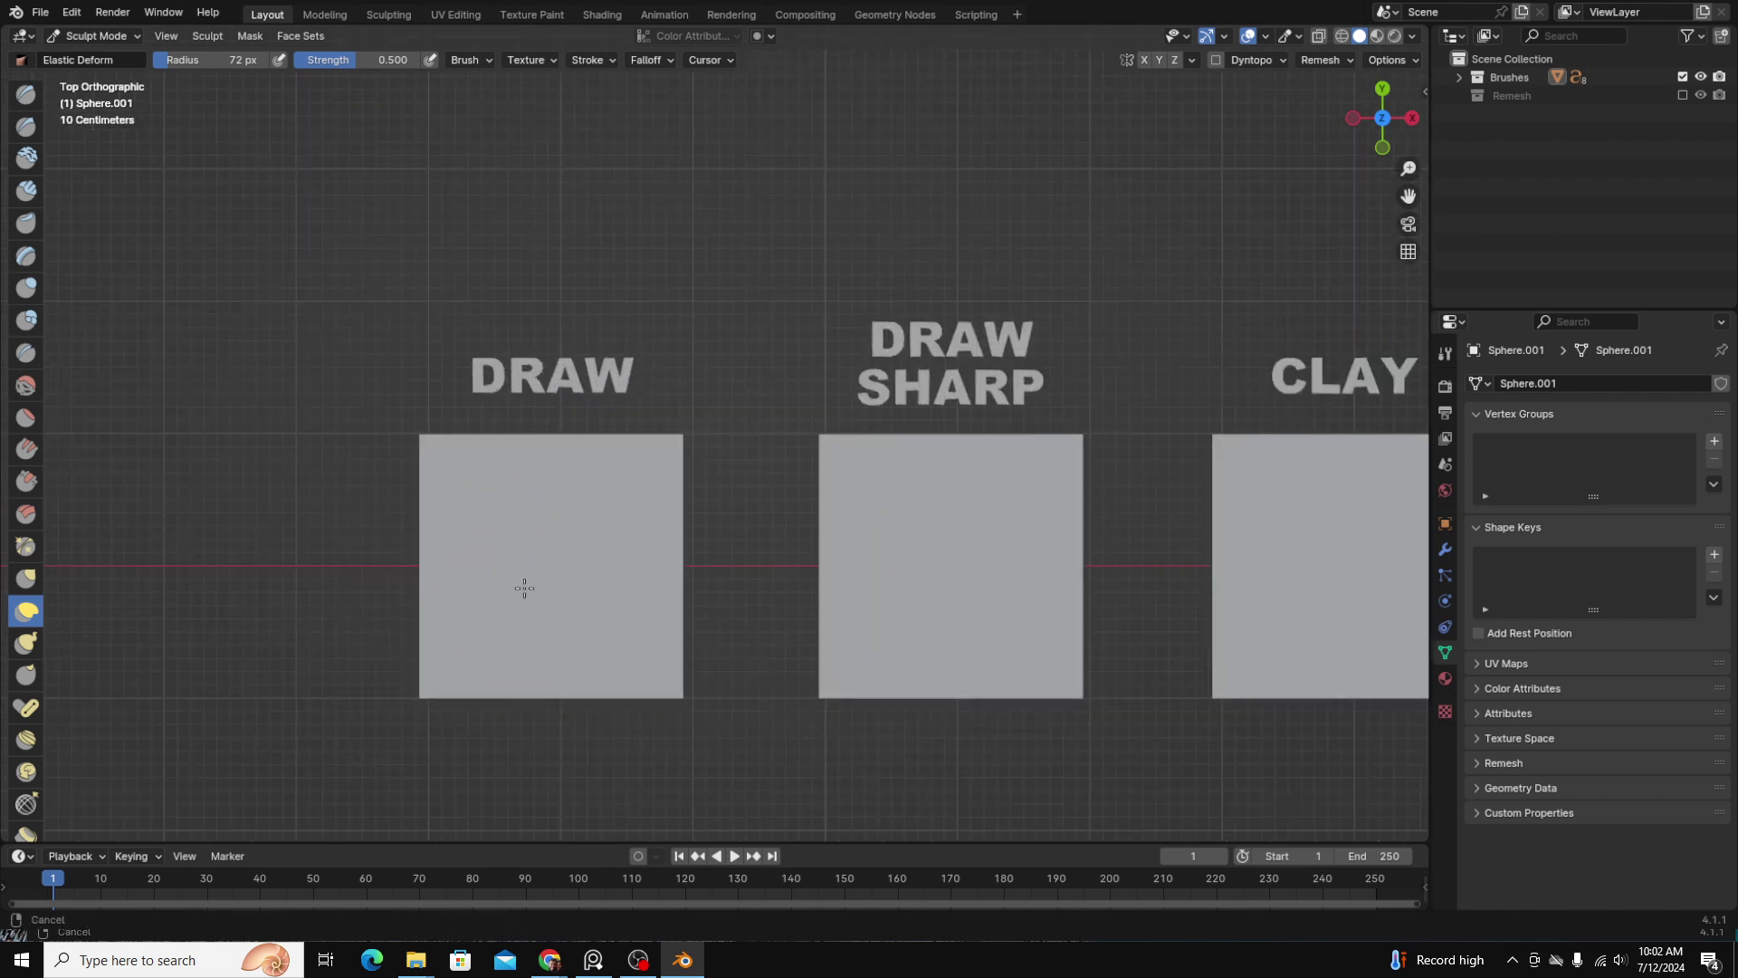
left_click(26, 94)
mouse_move(249, 347)
left_mouse_down()
mouse_move(644, 589)
mouse_move(543, 471)
mouse_move(724, 634)
mouse_move(392, 582)
mouse_move(660, 504)
left_mouse_up()
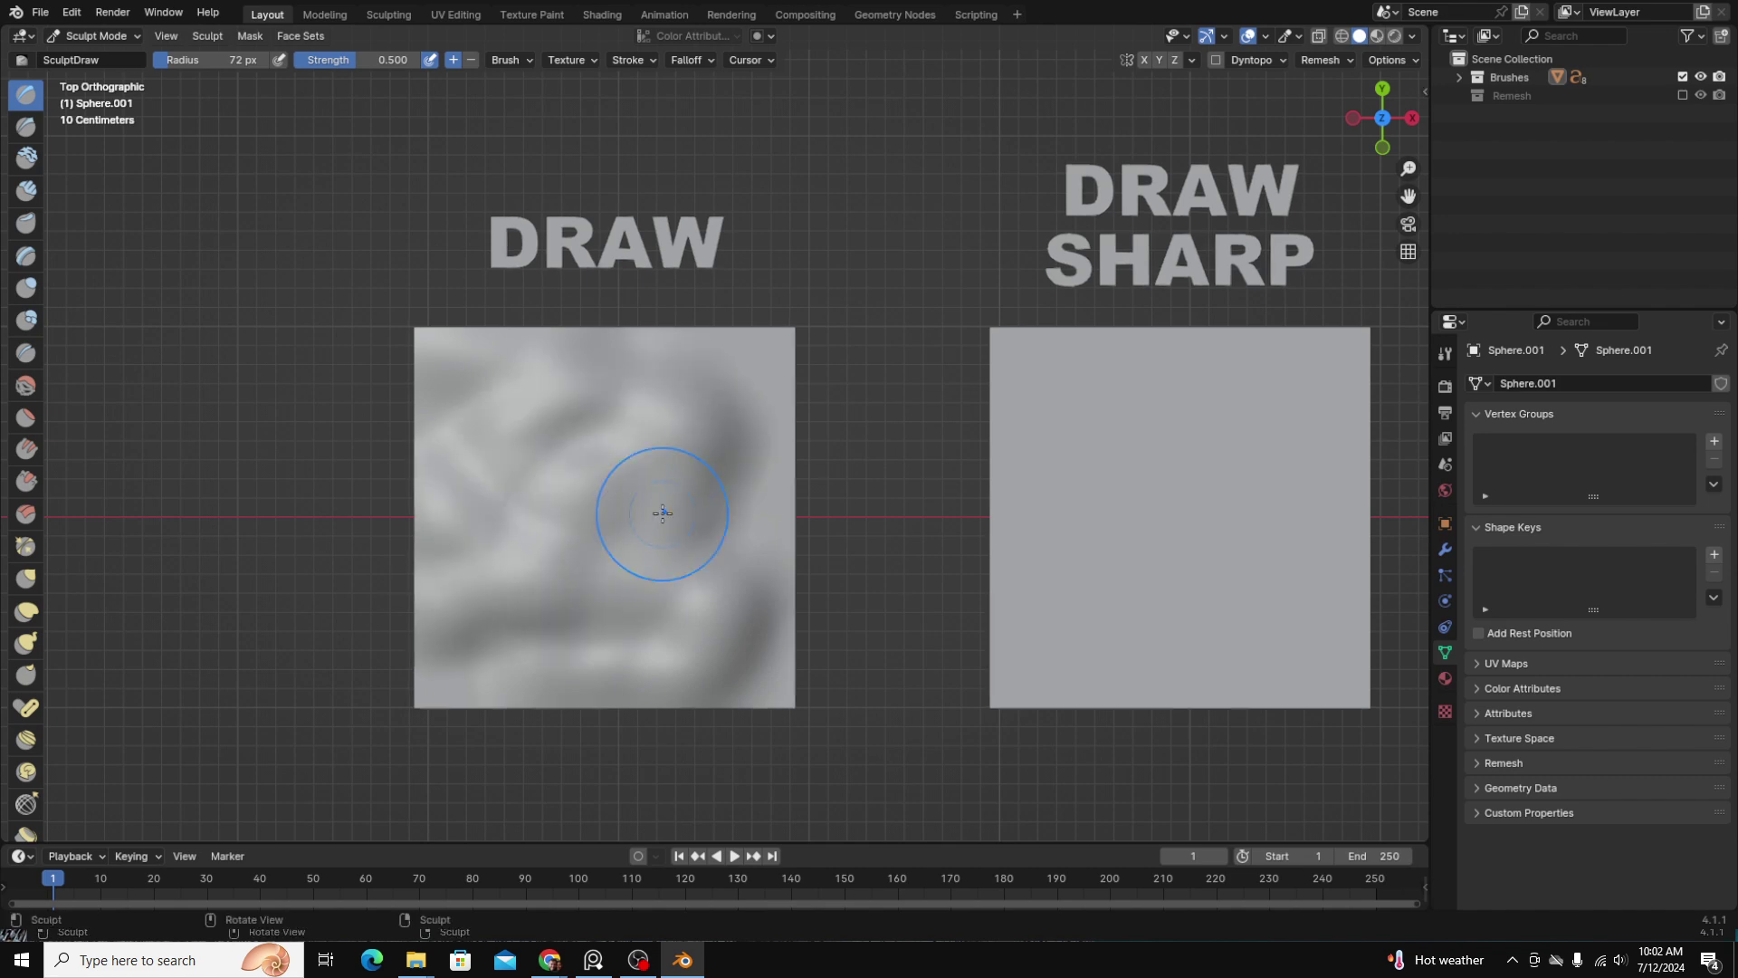
Step: Inspect the mesh density of the sample planes in wireframe and return to the DRAW plane in solid top view
left_click(1321, 36)
middle_click_drag(1024, 408, 775, 587)
key("KP_7")
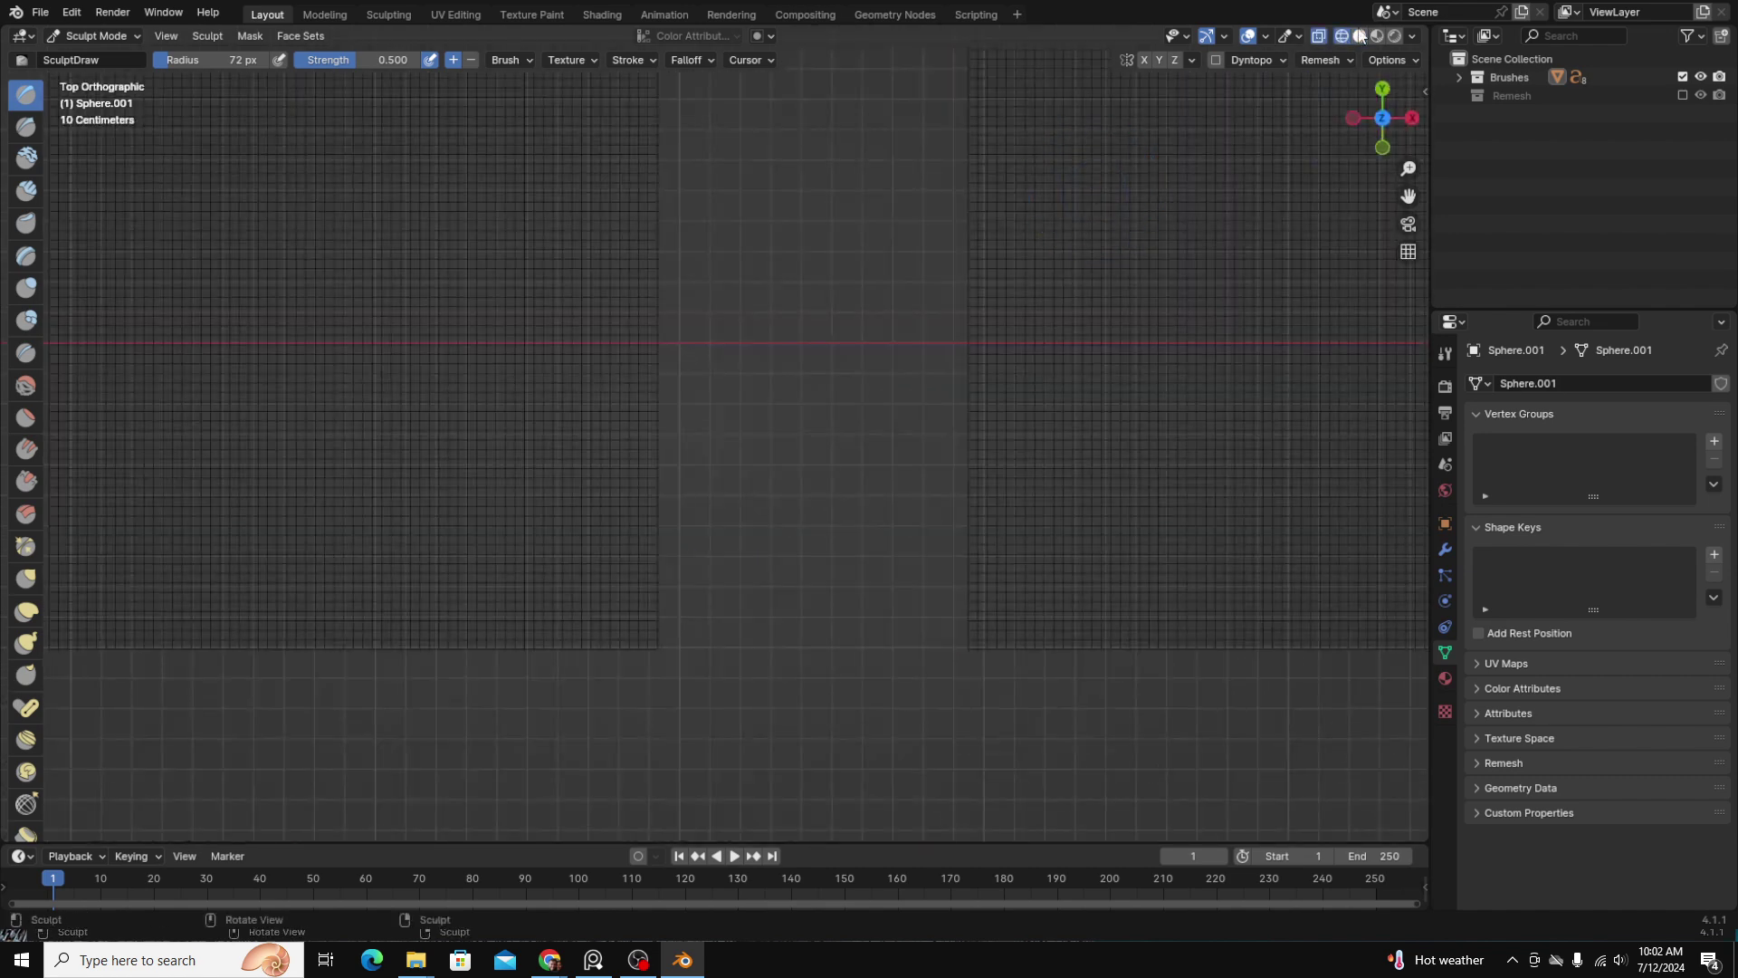
key("alt+z")
middle_click_drag(542, 451, 834, 512, "shift")
scroll(724, 570, "up", 1)
scroll(834, 512, "up", 1)
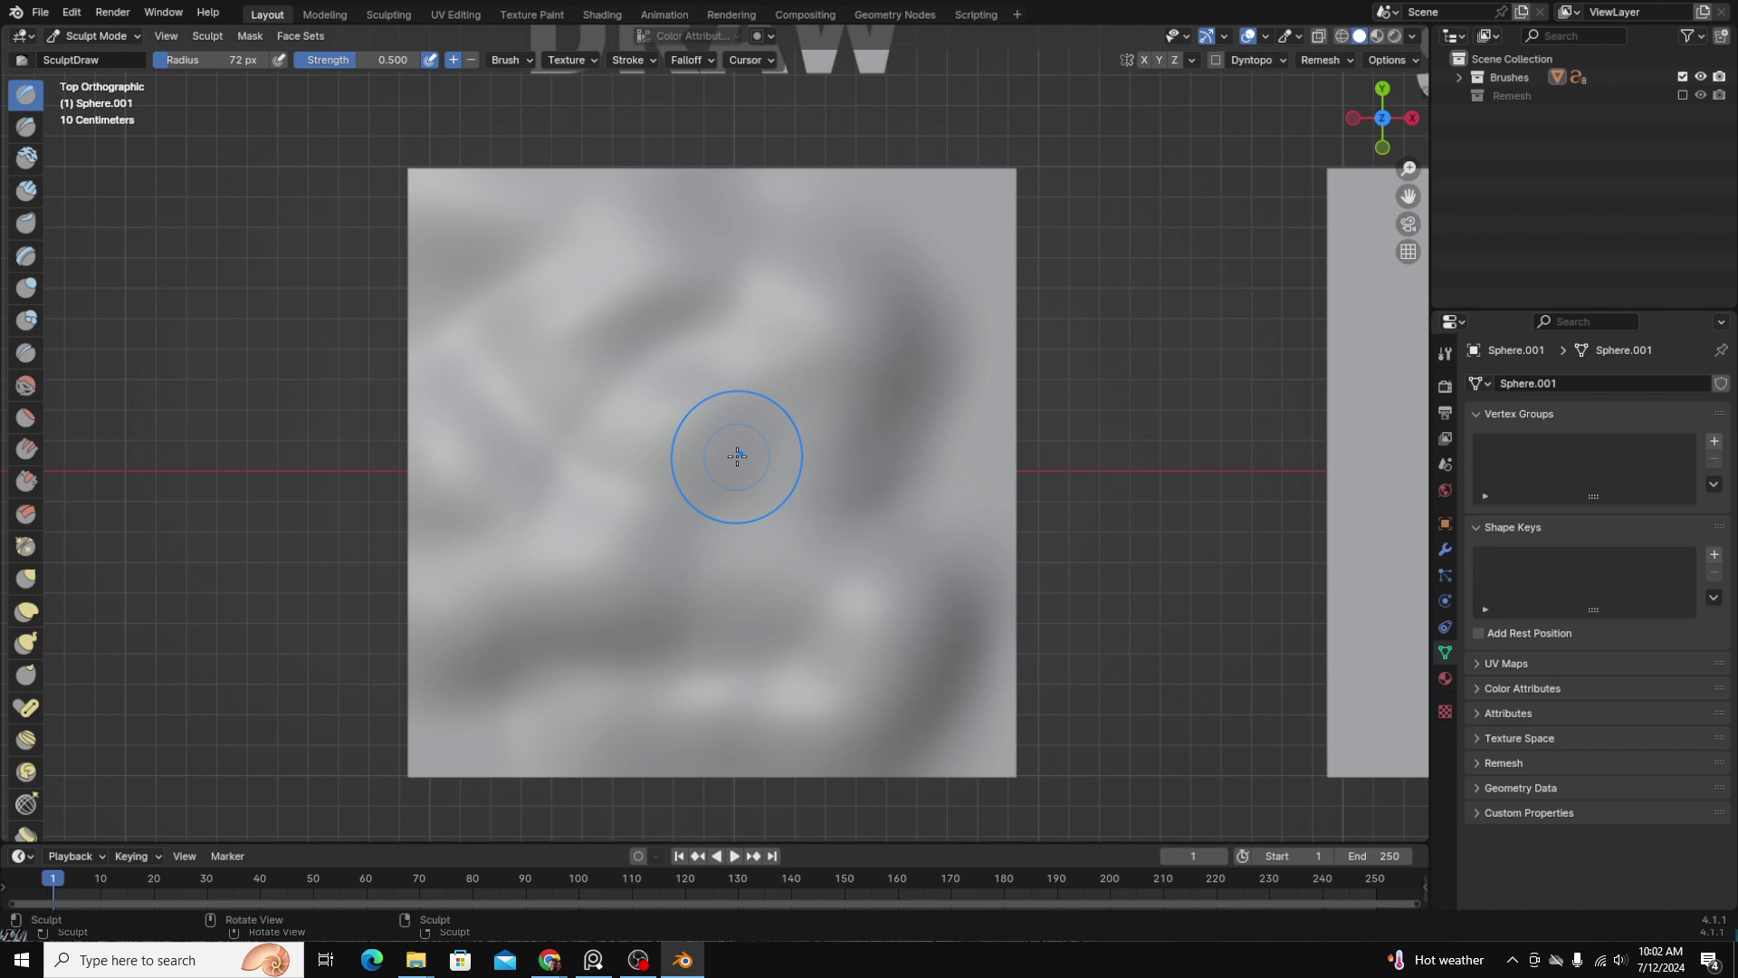
Step: Try a Draw brush radius of 364 px, reduce it to 87 px, and set the strength to 1.000
left_click(168, 65)
type("364")
key("Return")
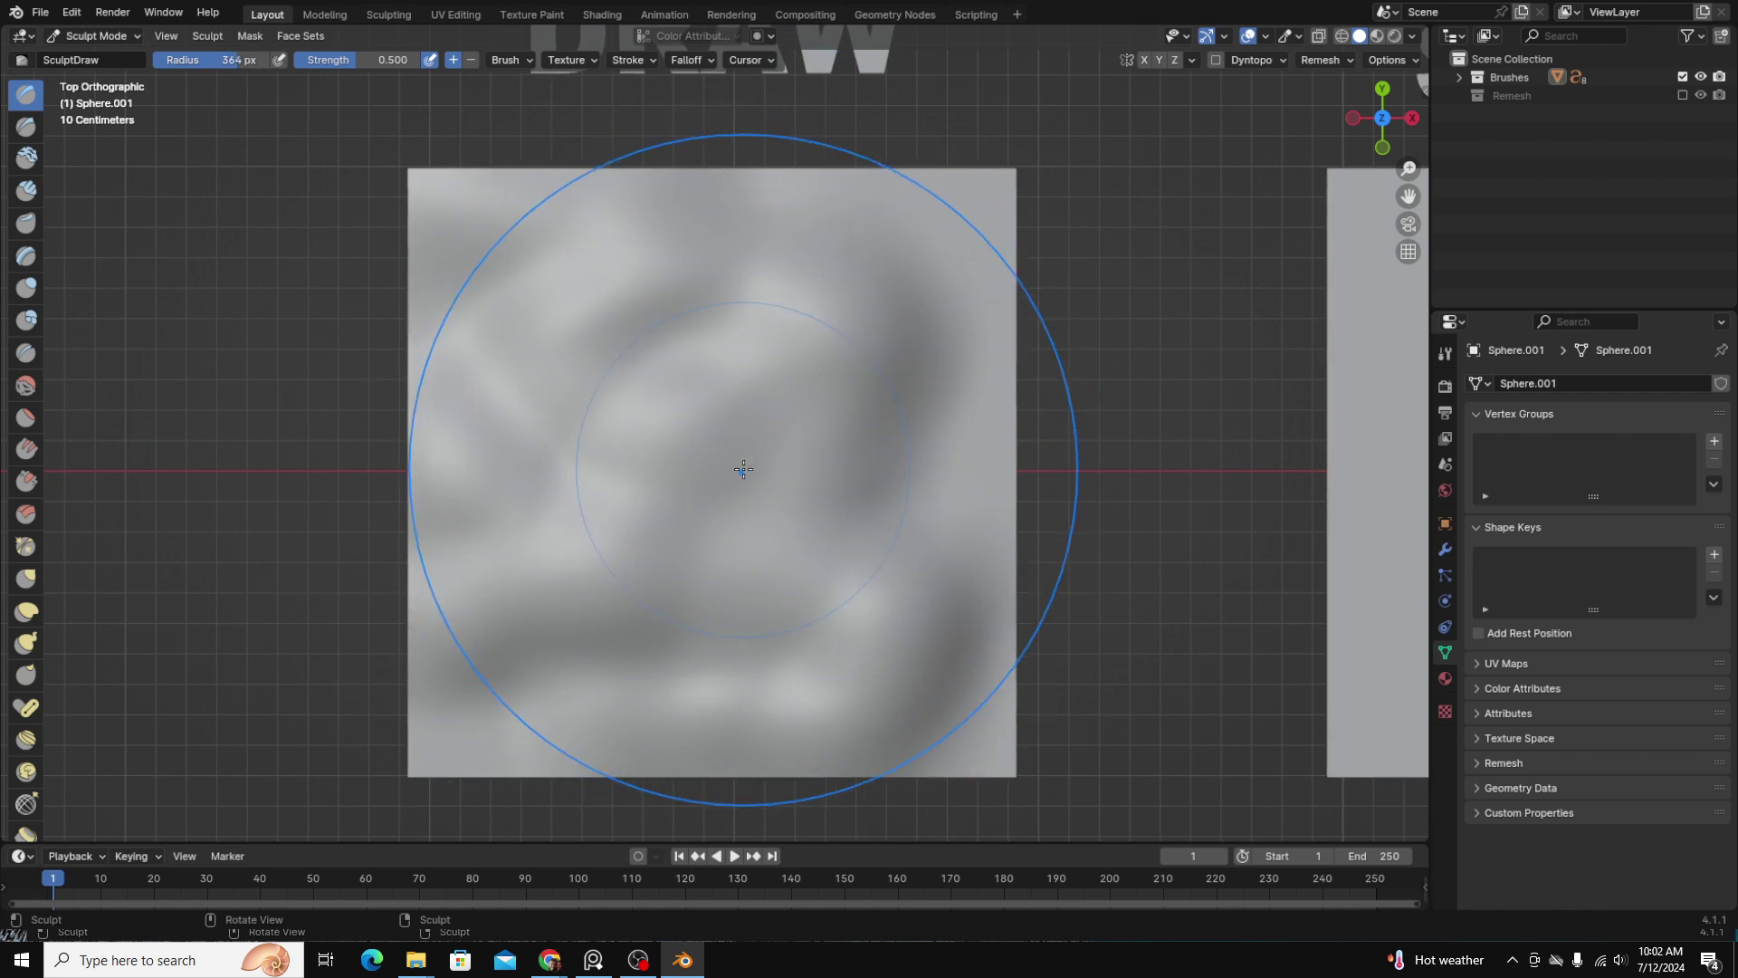
left_click_drag(248, 63, 183, 63)
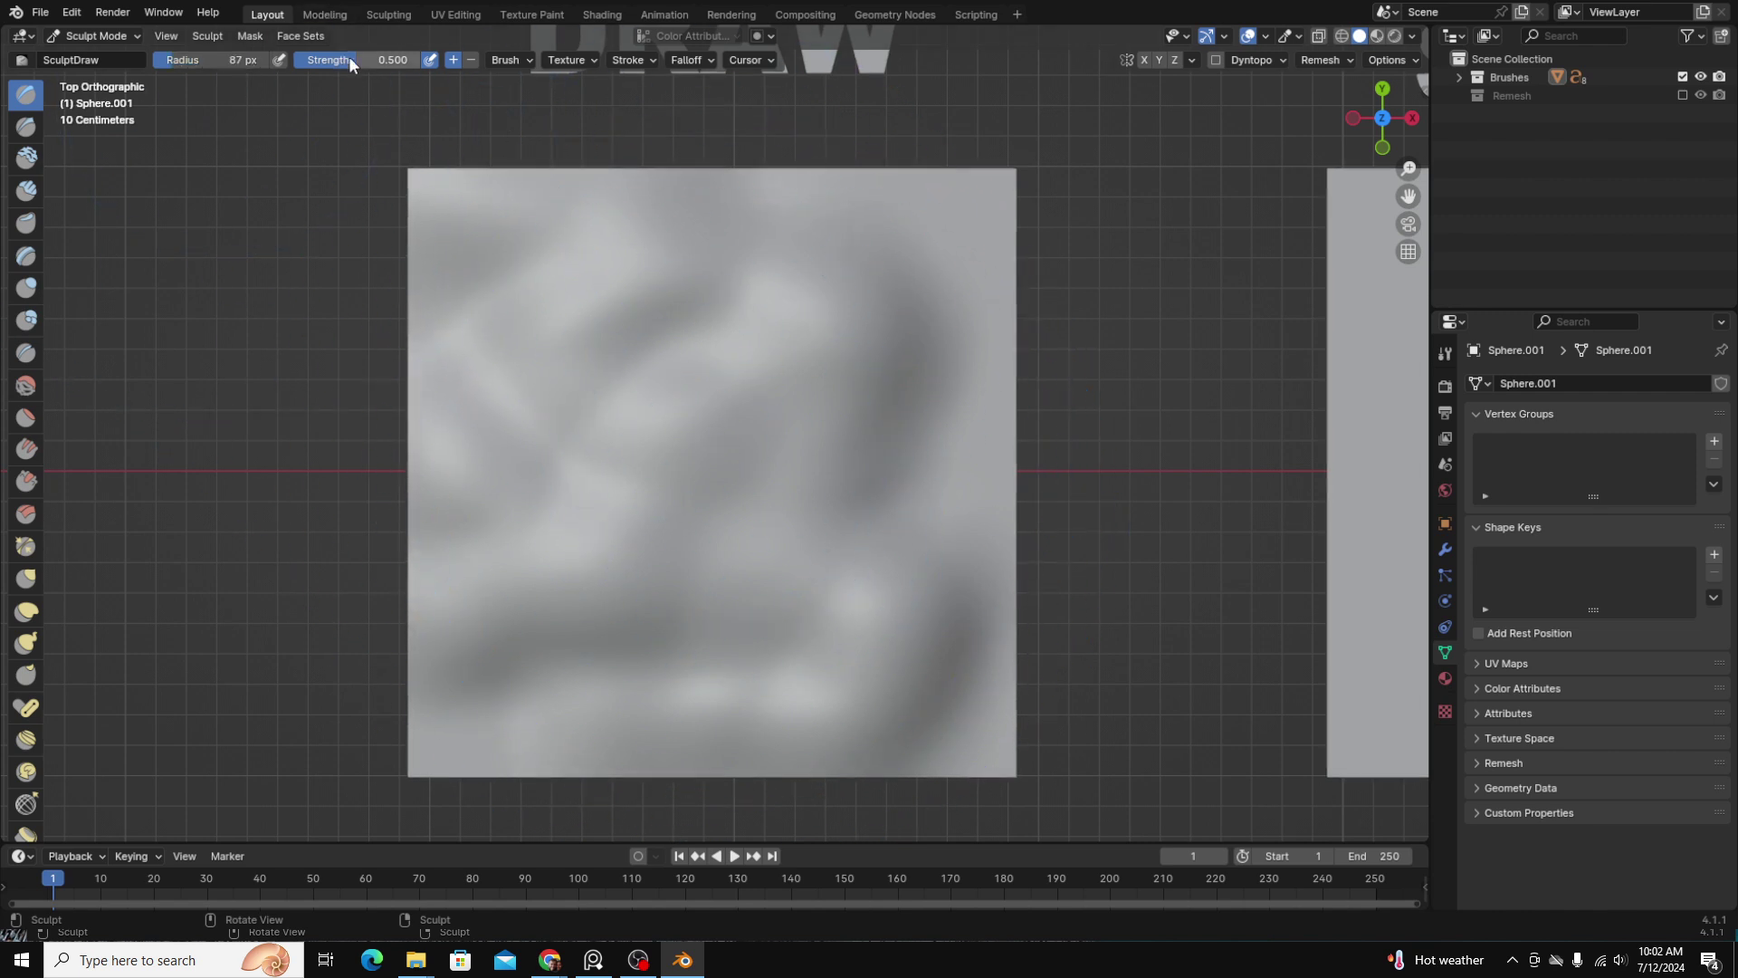
left_click_drag(351, 64, 418, 63)
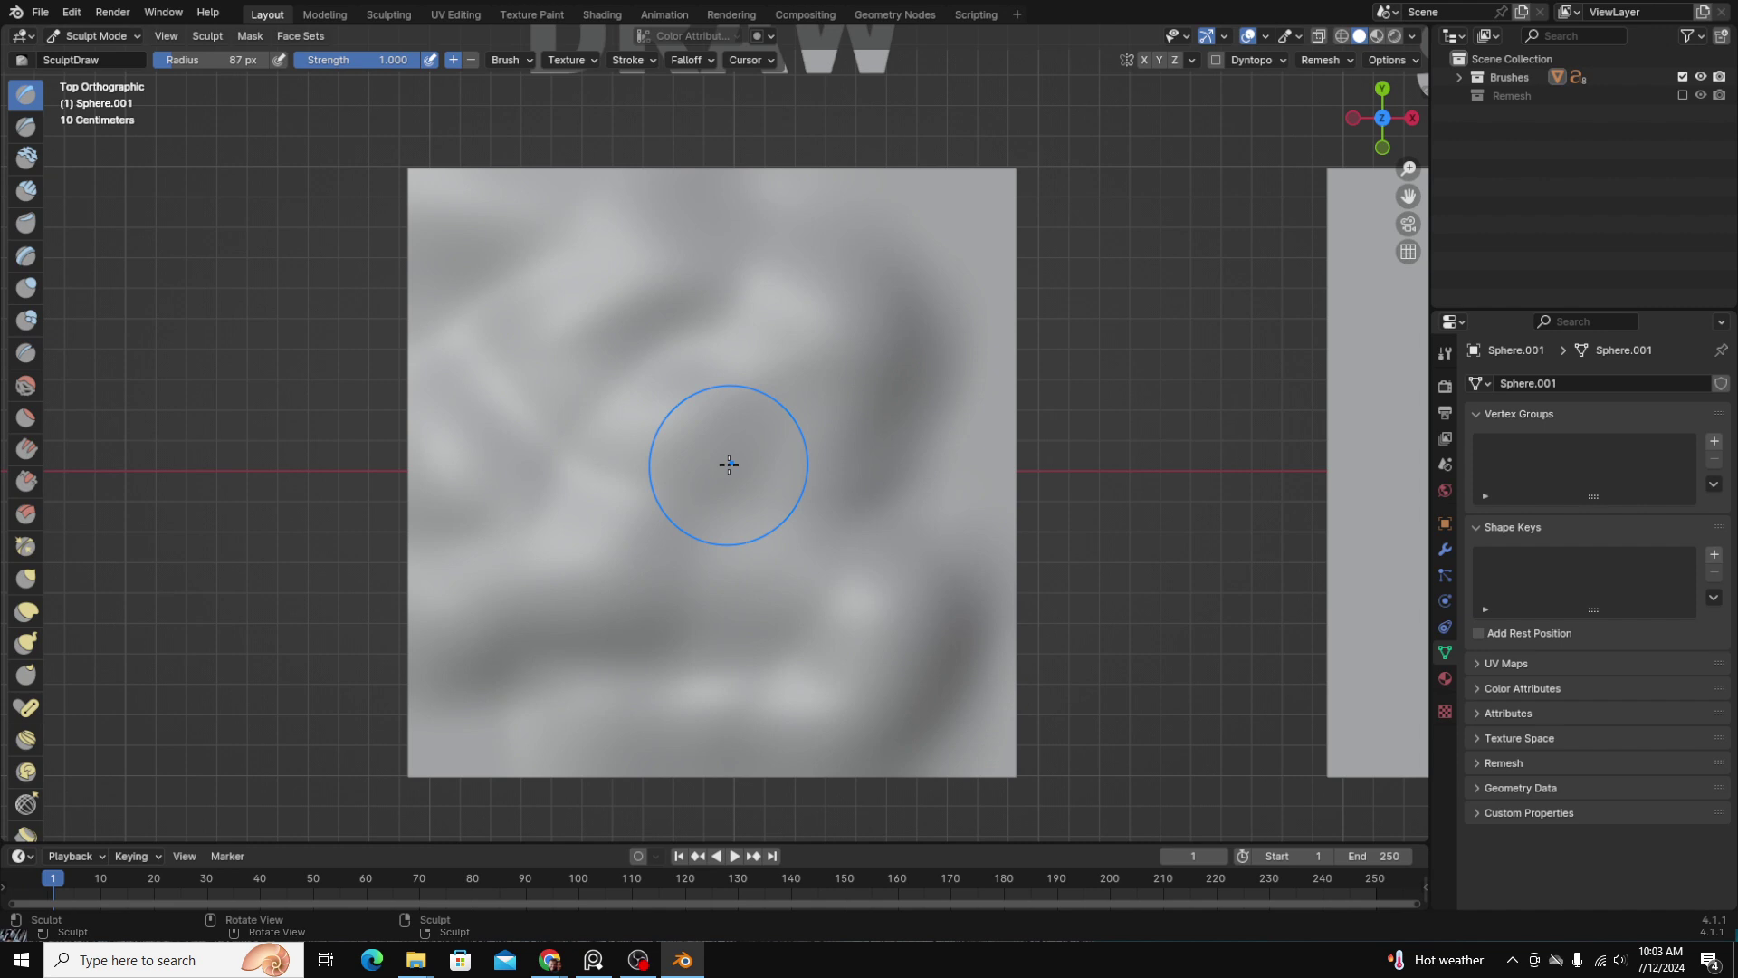
Step: Try full-strength Draw strokes across the DRAW plane, view their height from a low angle, and undo them
left_click_drag(729, 464, 634, 399)
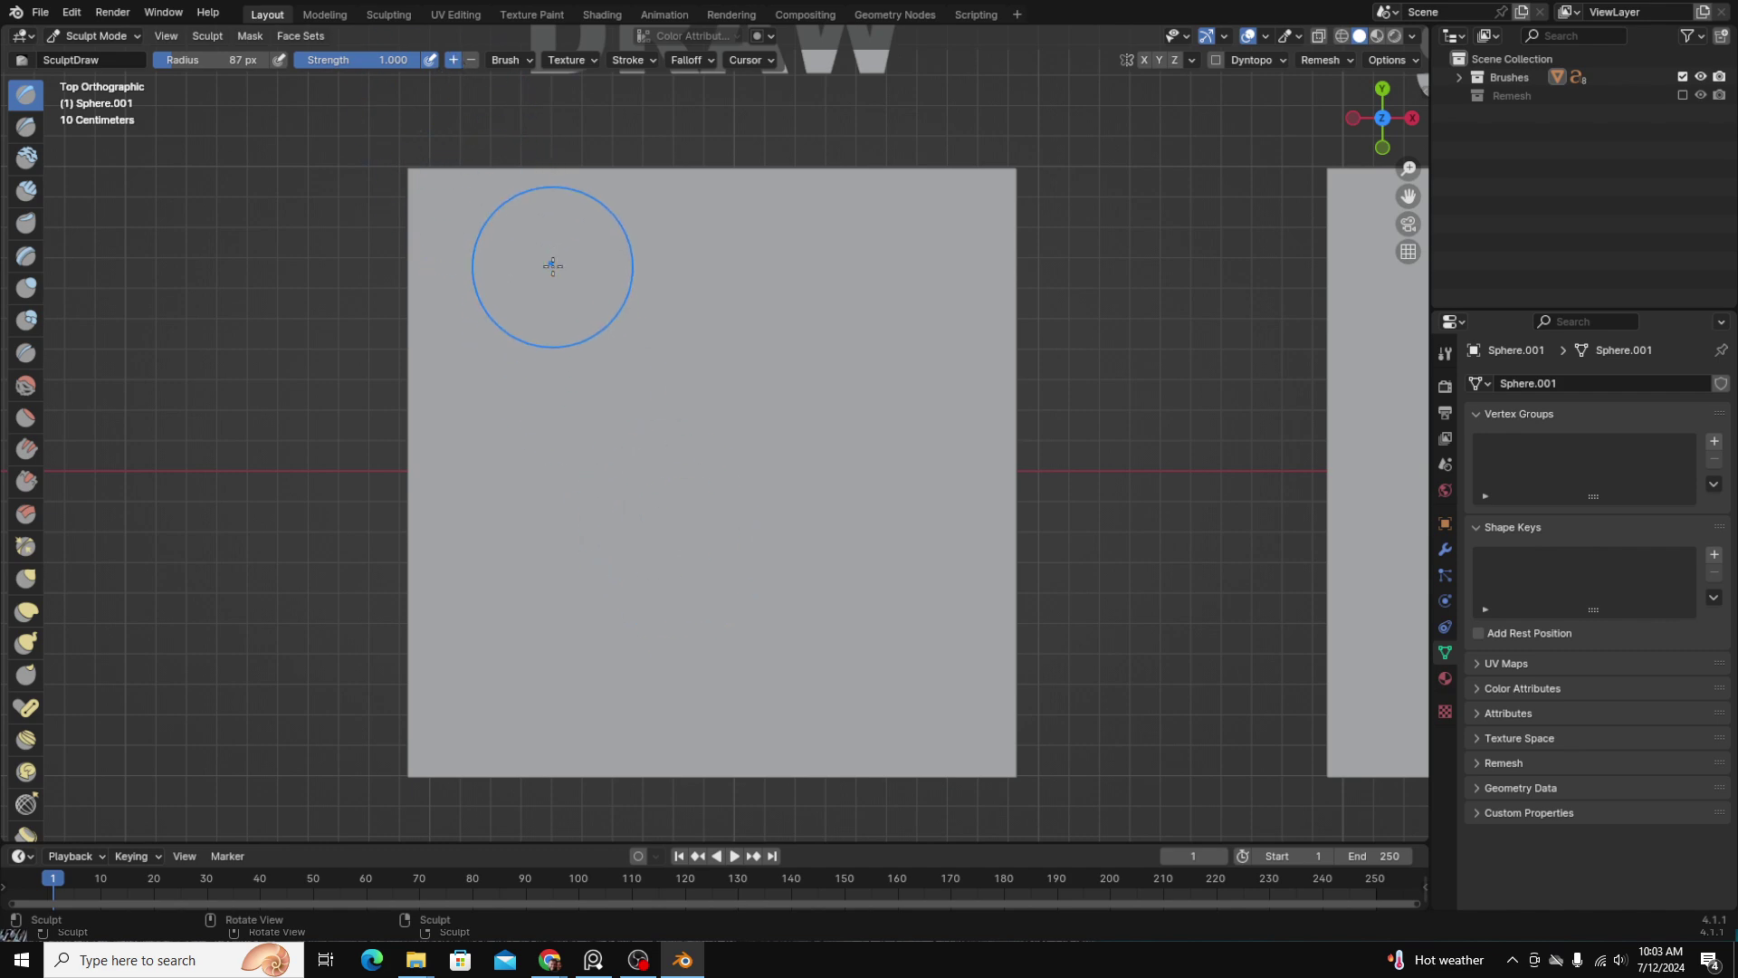
mouse_move(551, 263)
left_mouse_down()
mouse_move(675, 588)
mouse_move(906, 525)
mouse_move(951, 616)
left_mouse_up()
mouse_move(754, 646)
middle_mouse_down()
mouse_move(823, 504)
mouse_move(599, 652)
mouse_move(666, 622)
middle_mouse_up()
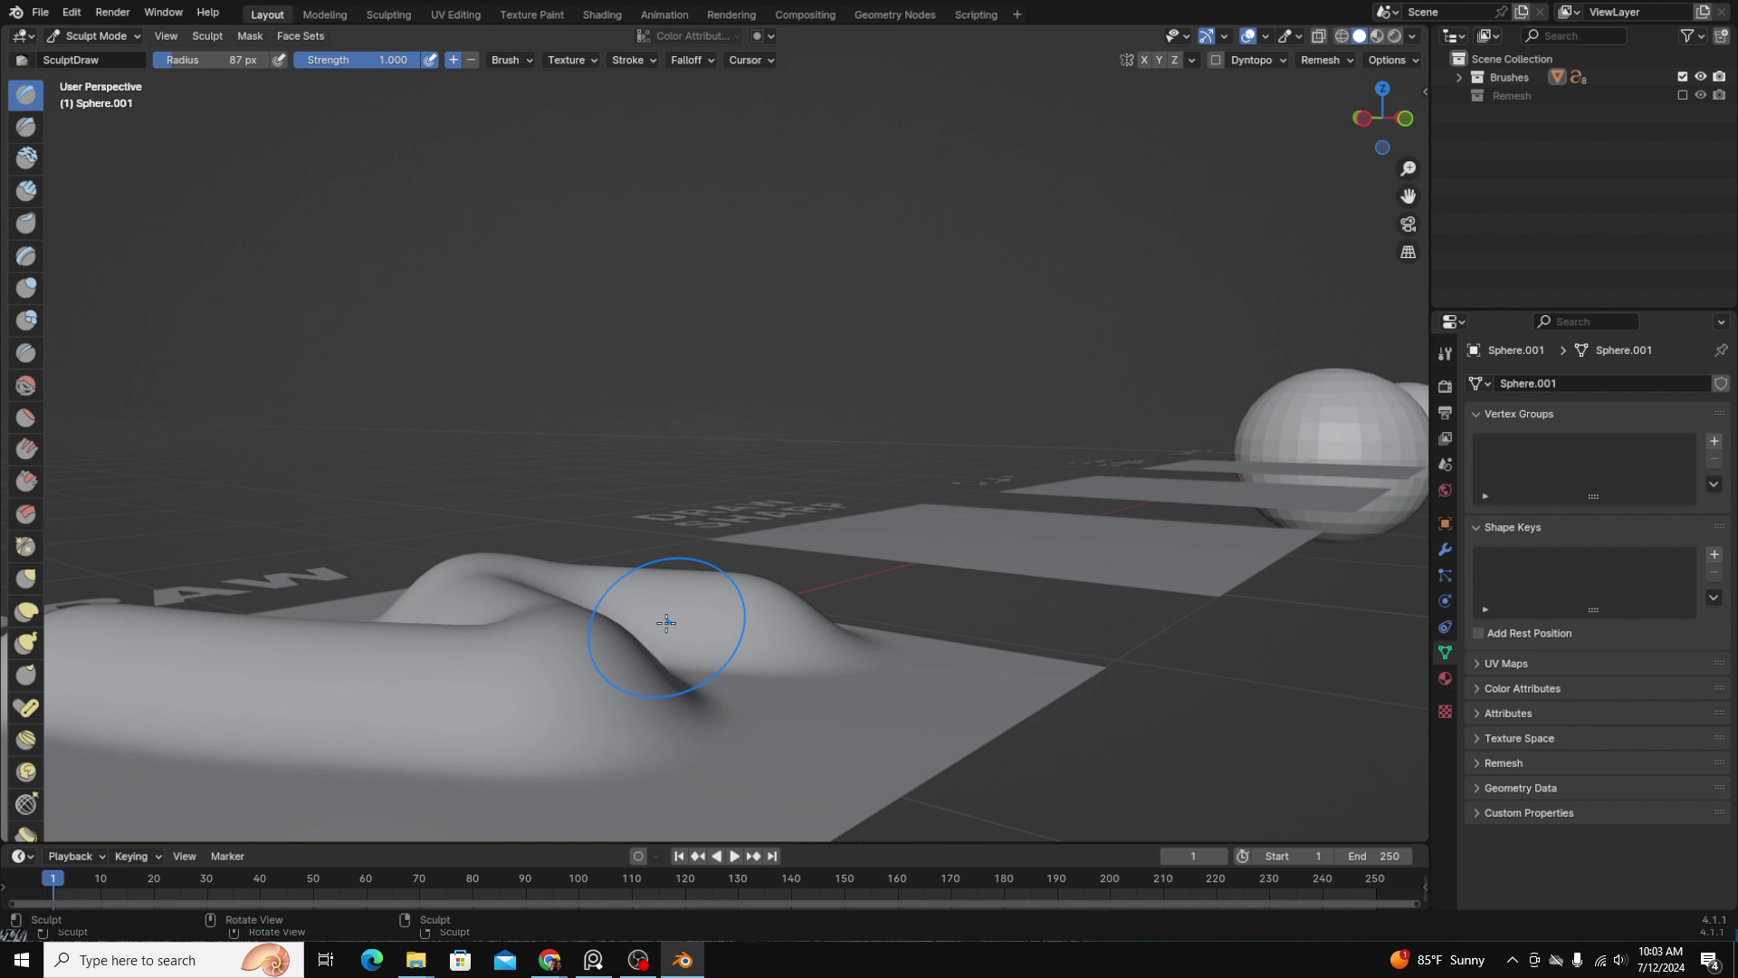
key("ctrl+z")
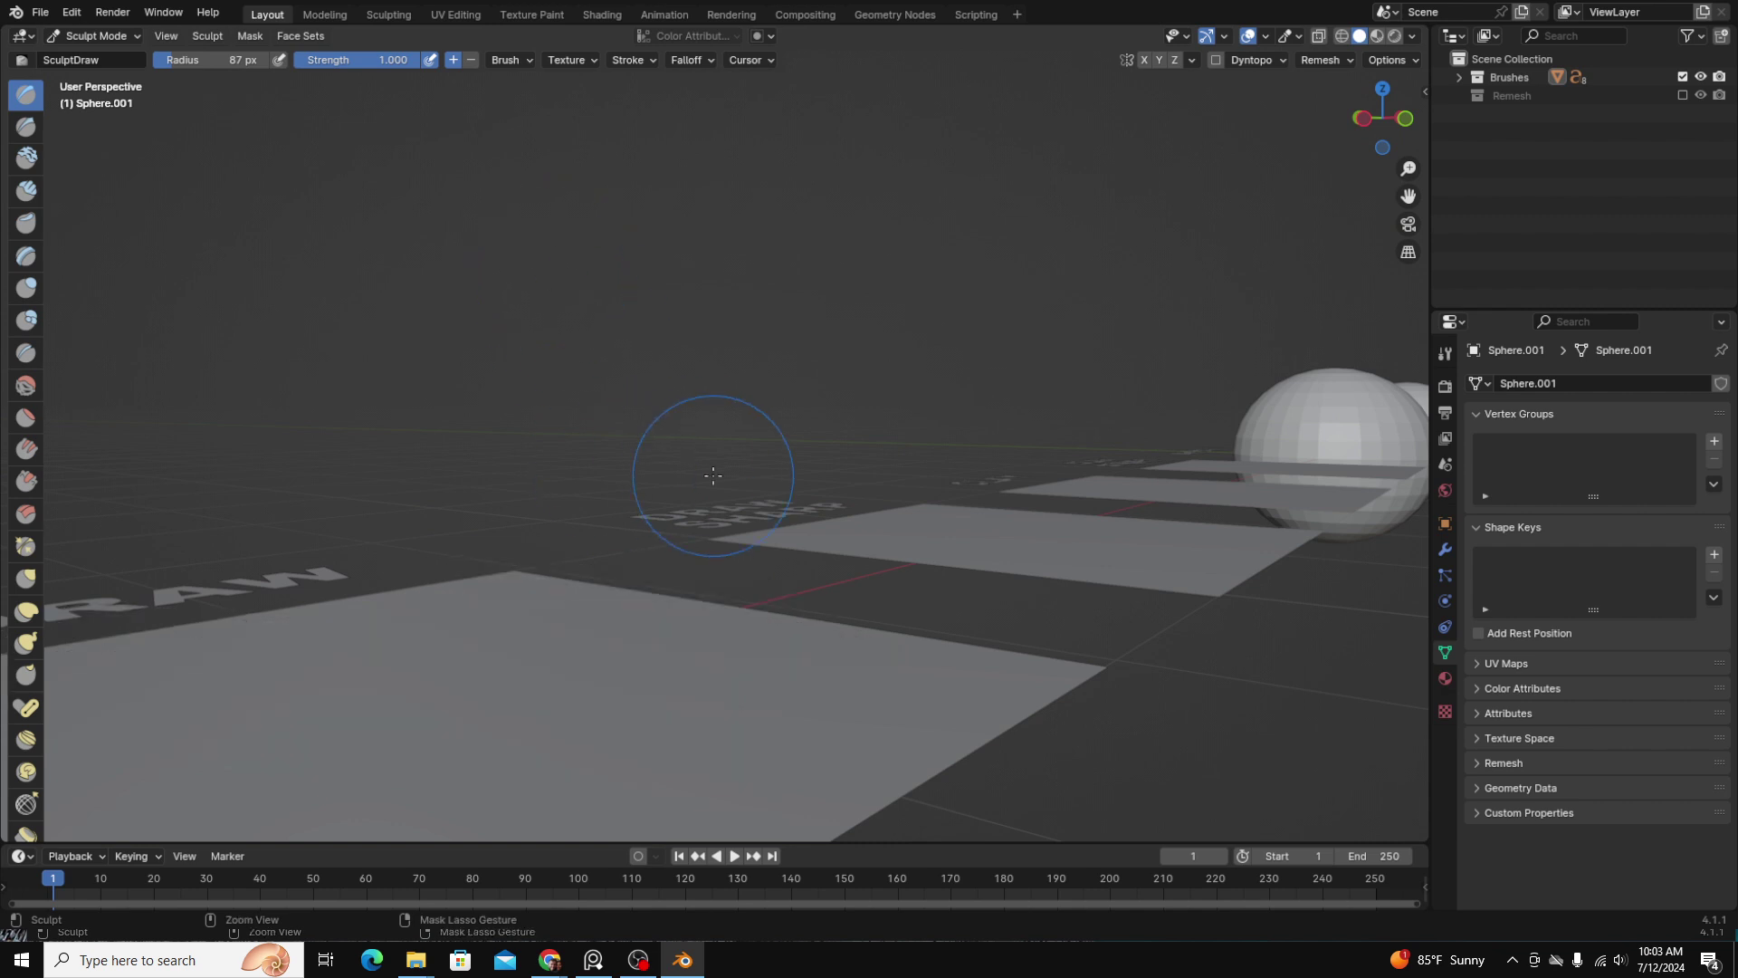
Step: Switch the Draw brush to Subtract and try carving strokes into the DRAW plane
left_click(470, 60)
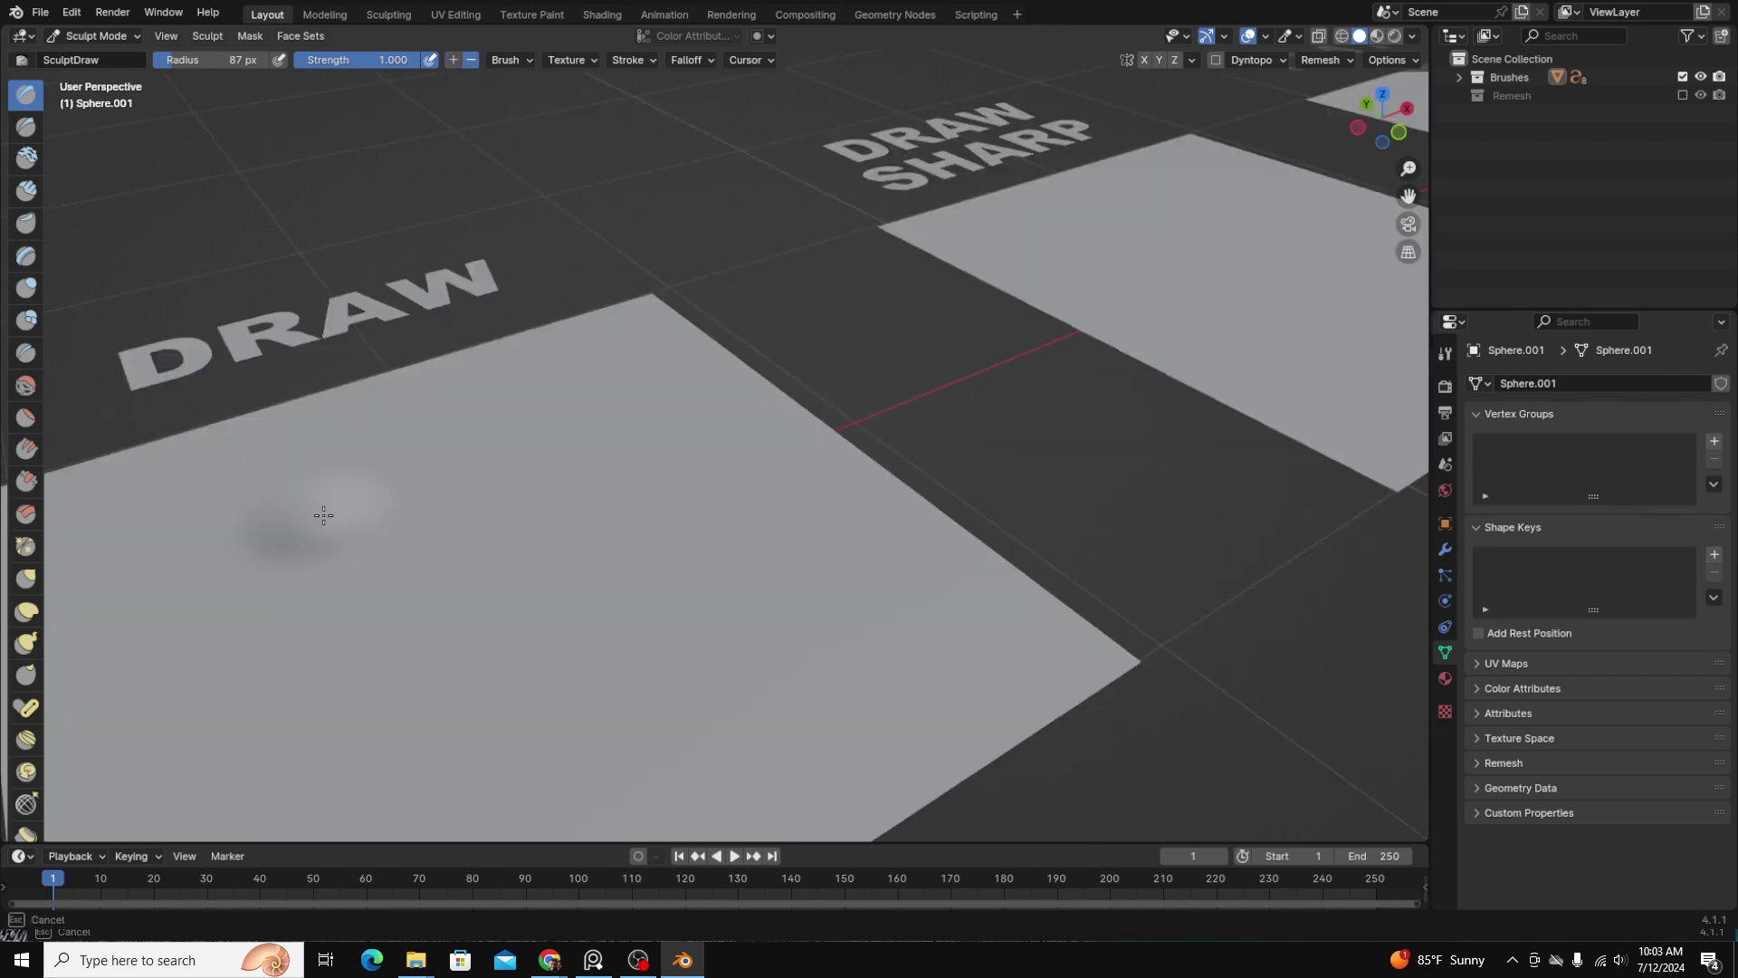
mouse_move(322, 513)
left_mouse_down()
mouse_move(465, 776)
mouse_move(868, 629)
left_mouse_up()
mouse_move(867, 629)
middle_mouse_down()
mouse_move(682, 667)
mouse_move(634, 697)
middle_mouse_up()
scroll(743, 516, "up", 4)
mouse_move(742, 516)
middle_mouse_down()
mouse_move(730, 641)
mouse_move(869, 454)
middle_mouse_up()
scroll(731, 641, "down", 4)
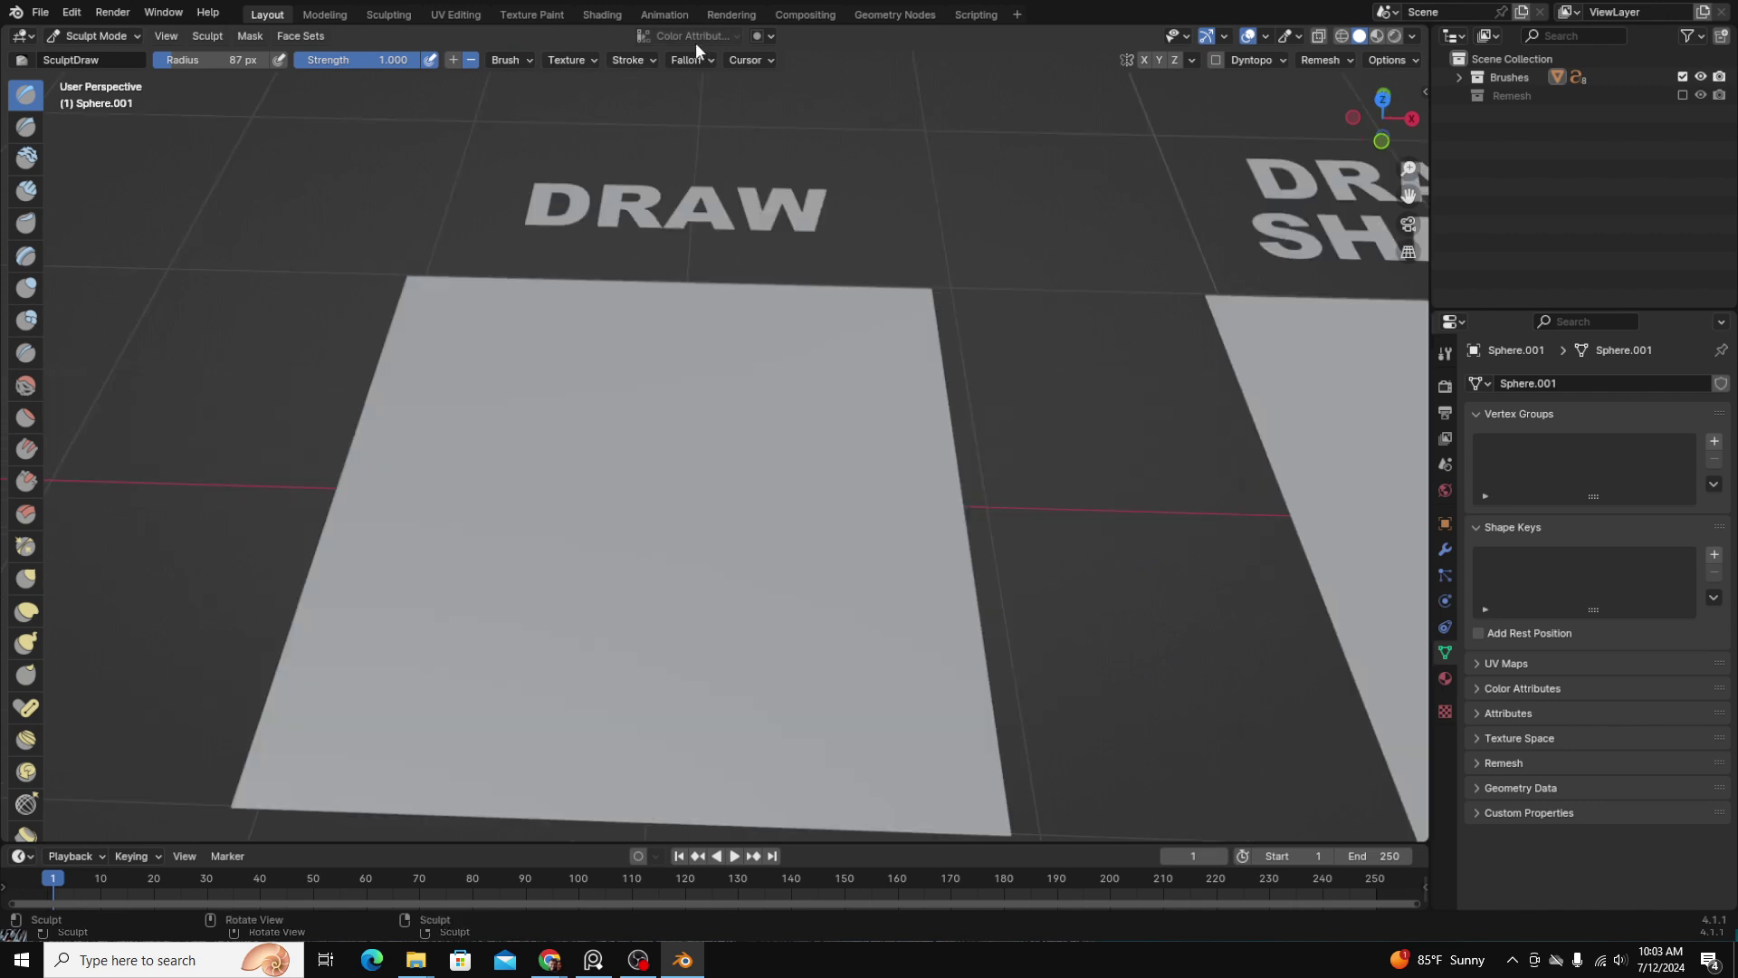
Step: Set the Draw brush's stroke method to Line and carve one straight vertical groove down the DRAW plane
left_click(627, 62)
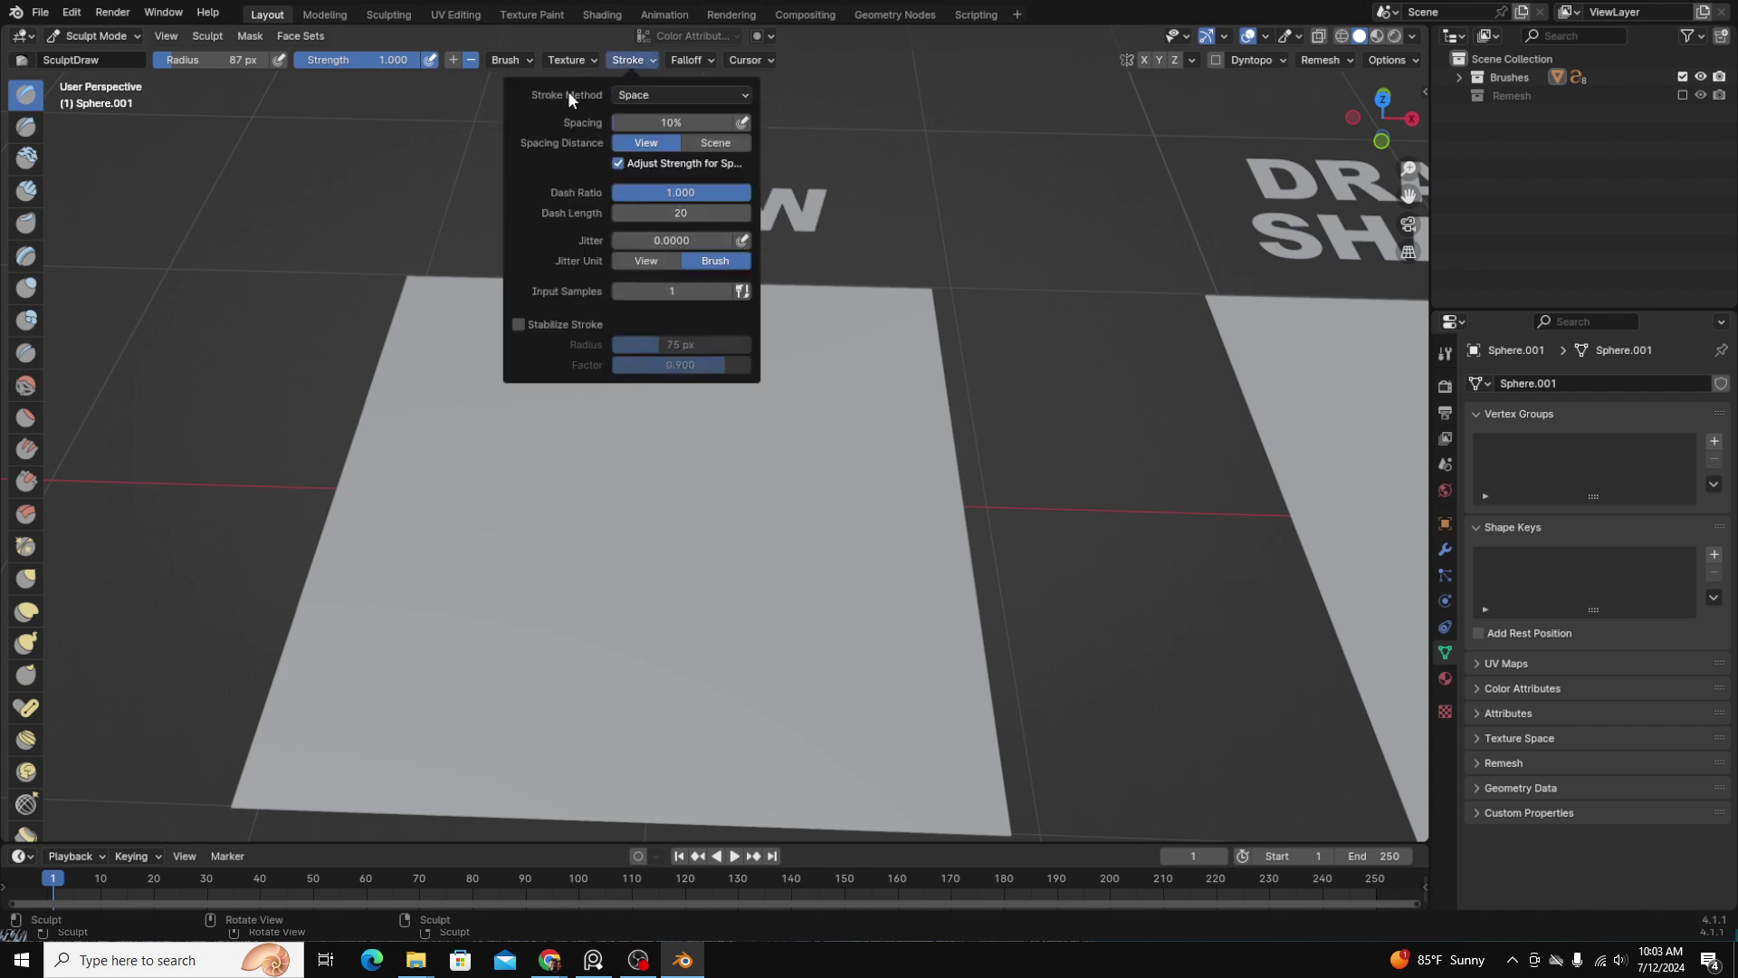
left_click(637, 94)
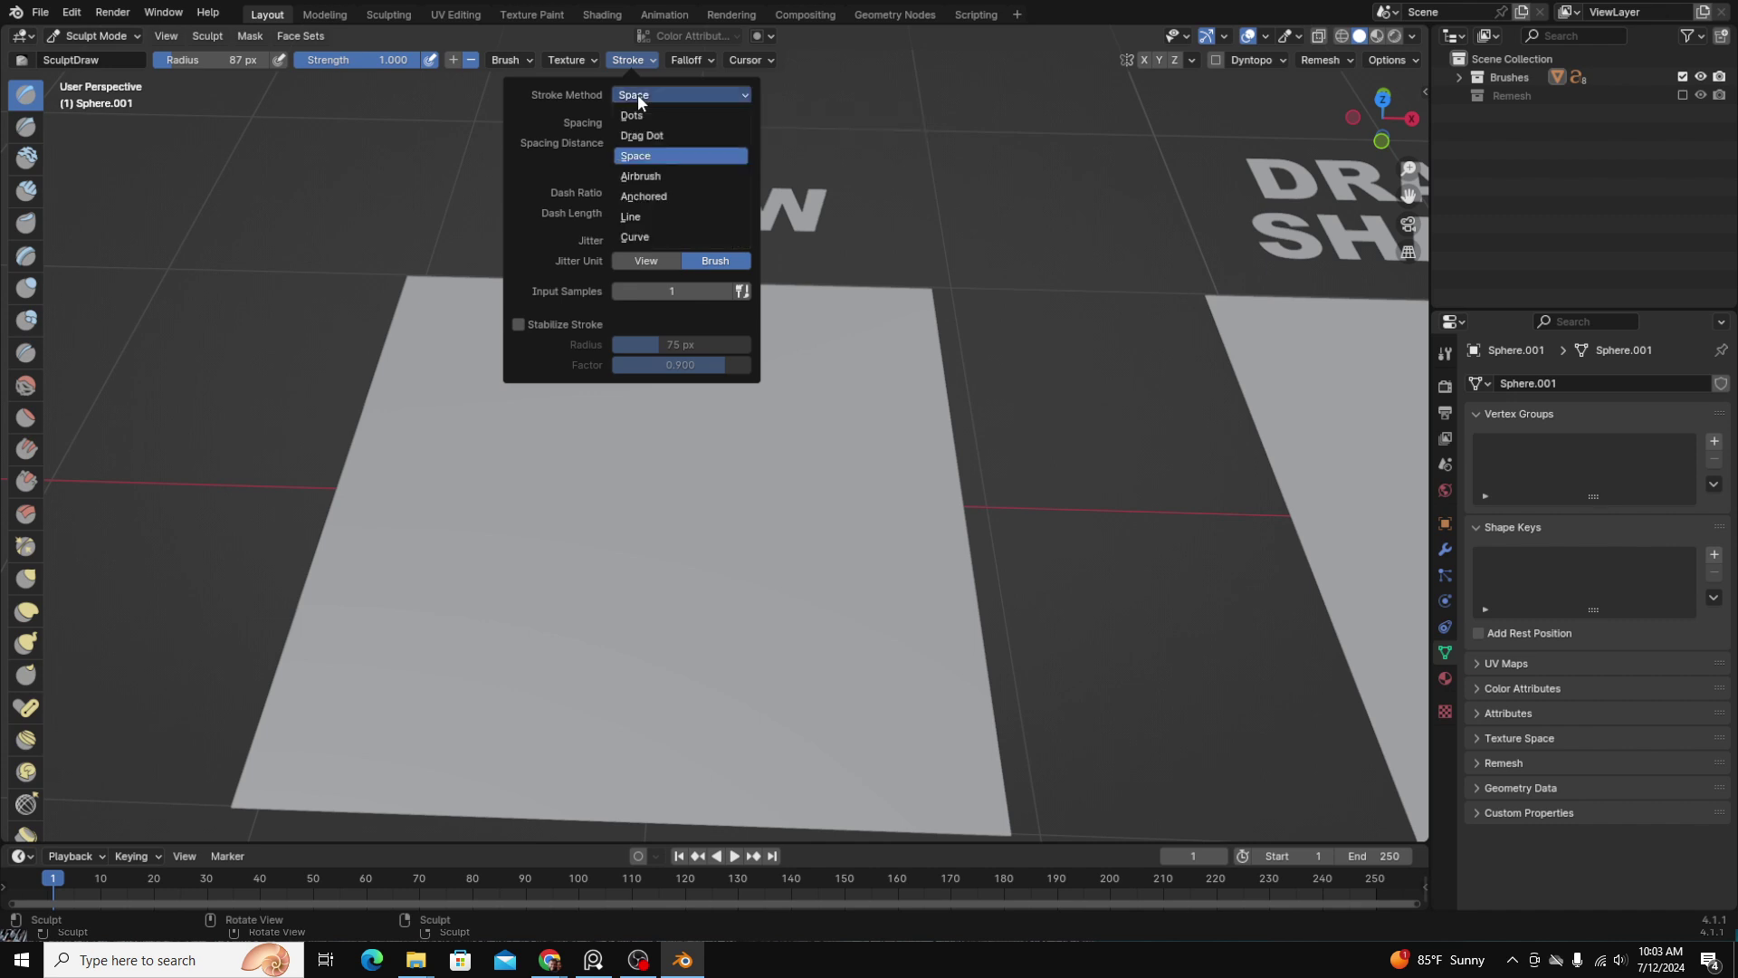
left_click(643, 214)
left_click(1382, 98)
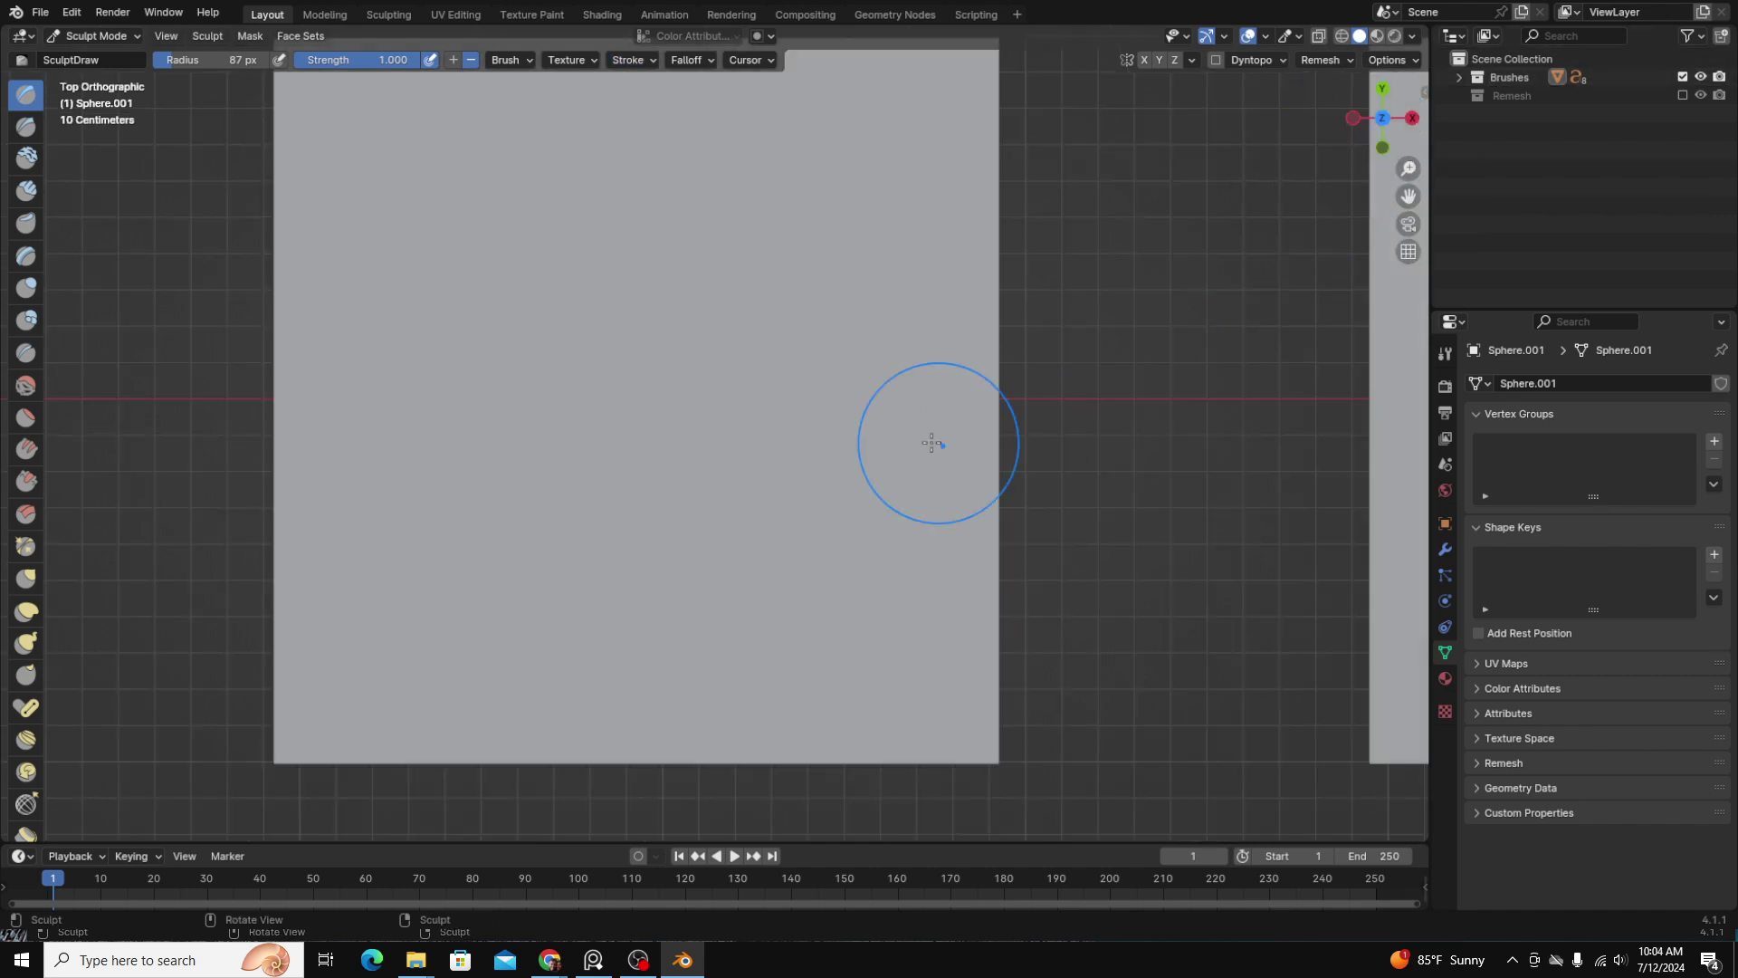
scroll(931, 438, "down", 2)
mouse_move(671, 199)
left_mouse_down()
mouse_move(686, 312)
mouse_move(669, 643)
left_mouse_up()
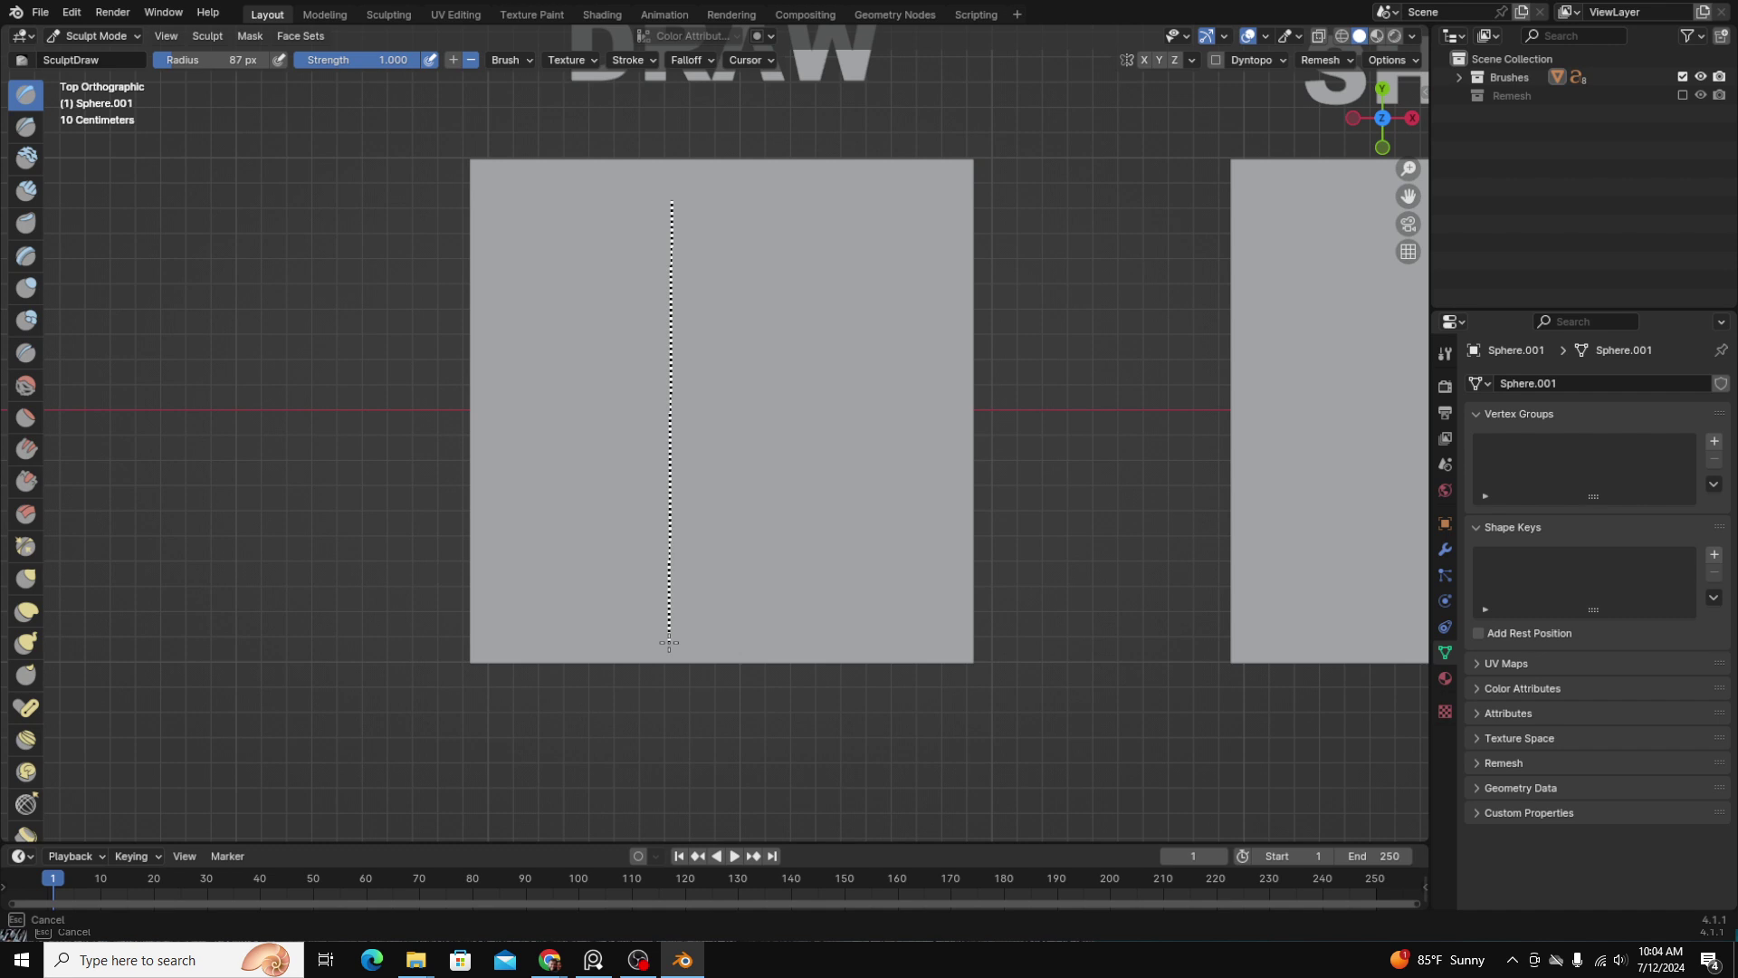
left_click_drag(670, 642, 671, 652)
mouse_move(671, 652)
middle_mouse_down()
mouse_move(621, 582)
mouse_move(626, 601)
mouse_move(666, 475)
mouse_move(725, 664)
middle_mouse_up()
scroll(629, 601, "up", 3)
scroll(726, 664, "down", 3)
Step: Choose the Draw Sharp brush and carve a winding S-shaped groove into the DRAW SHARP plane
key("KP_7")
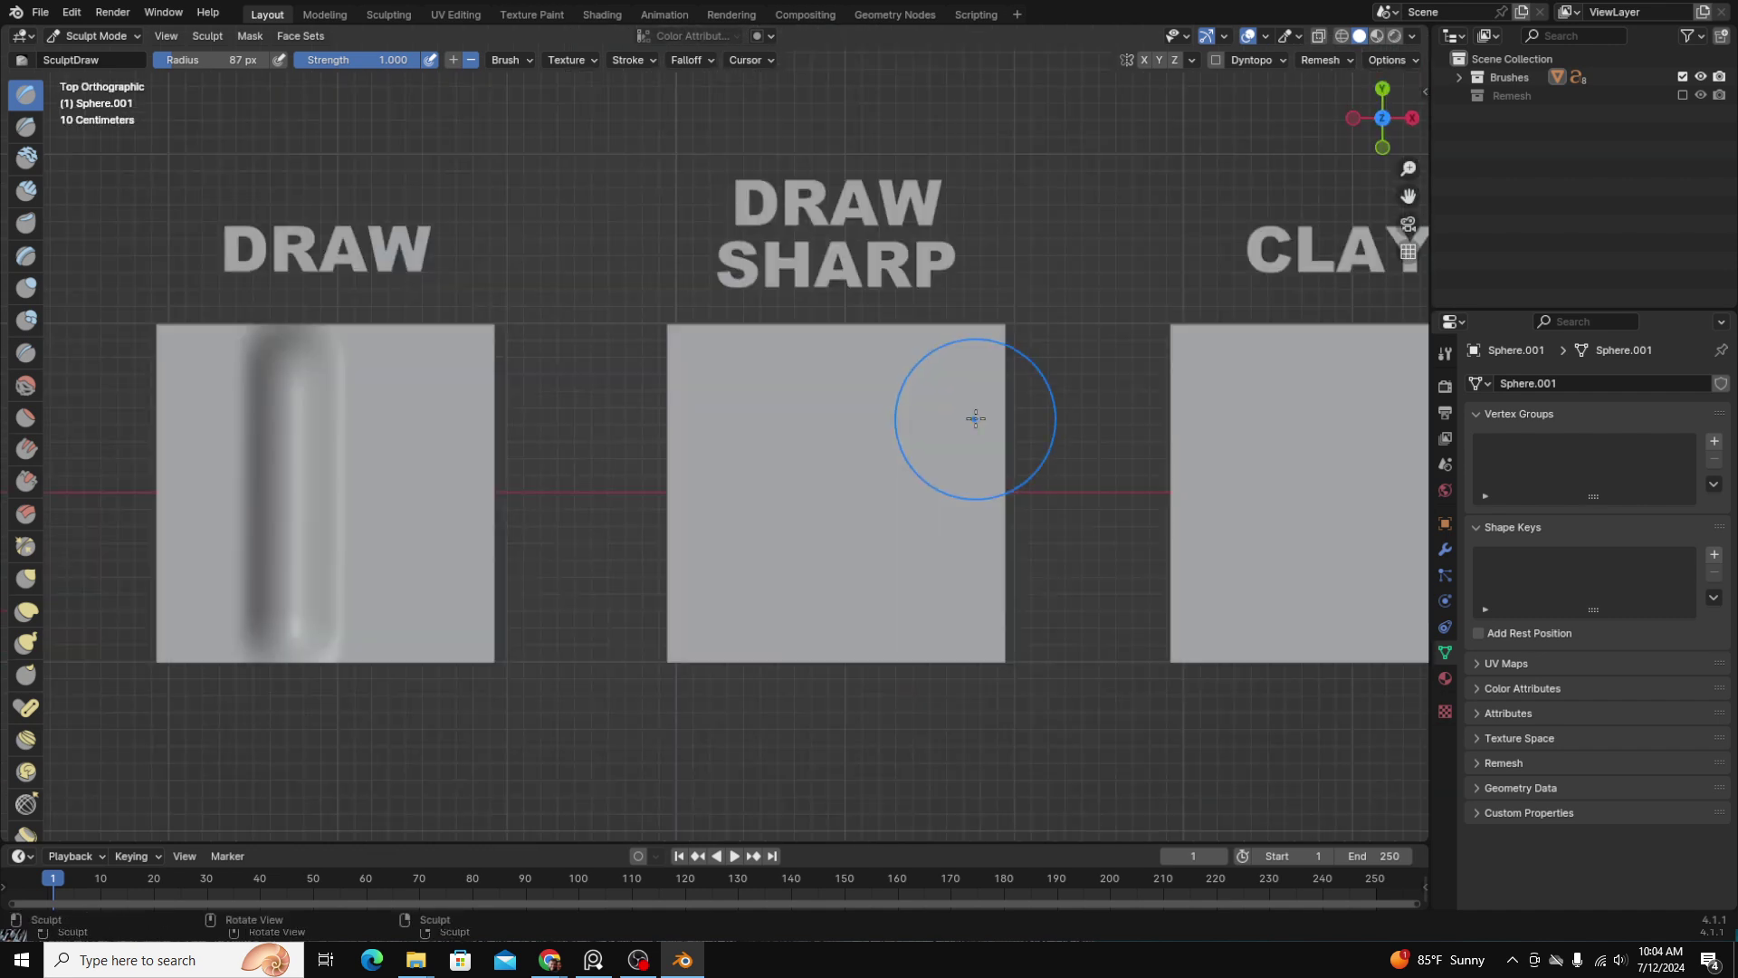
left_click(26, 127)
mouse_move(942, 421)
left_mouse_down()
mouse_move(787, 434)
mouse_move(742, 580)
mouse_move(692, 385)
mouse_move(969, 398)
left_mouse_up()
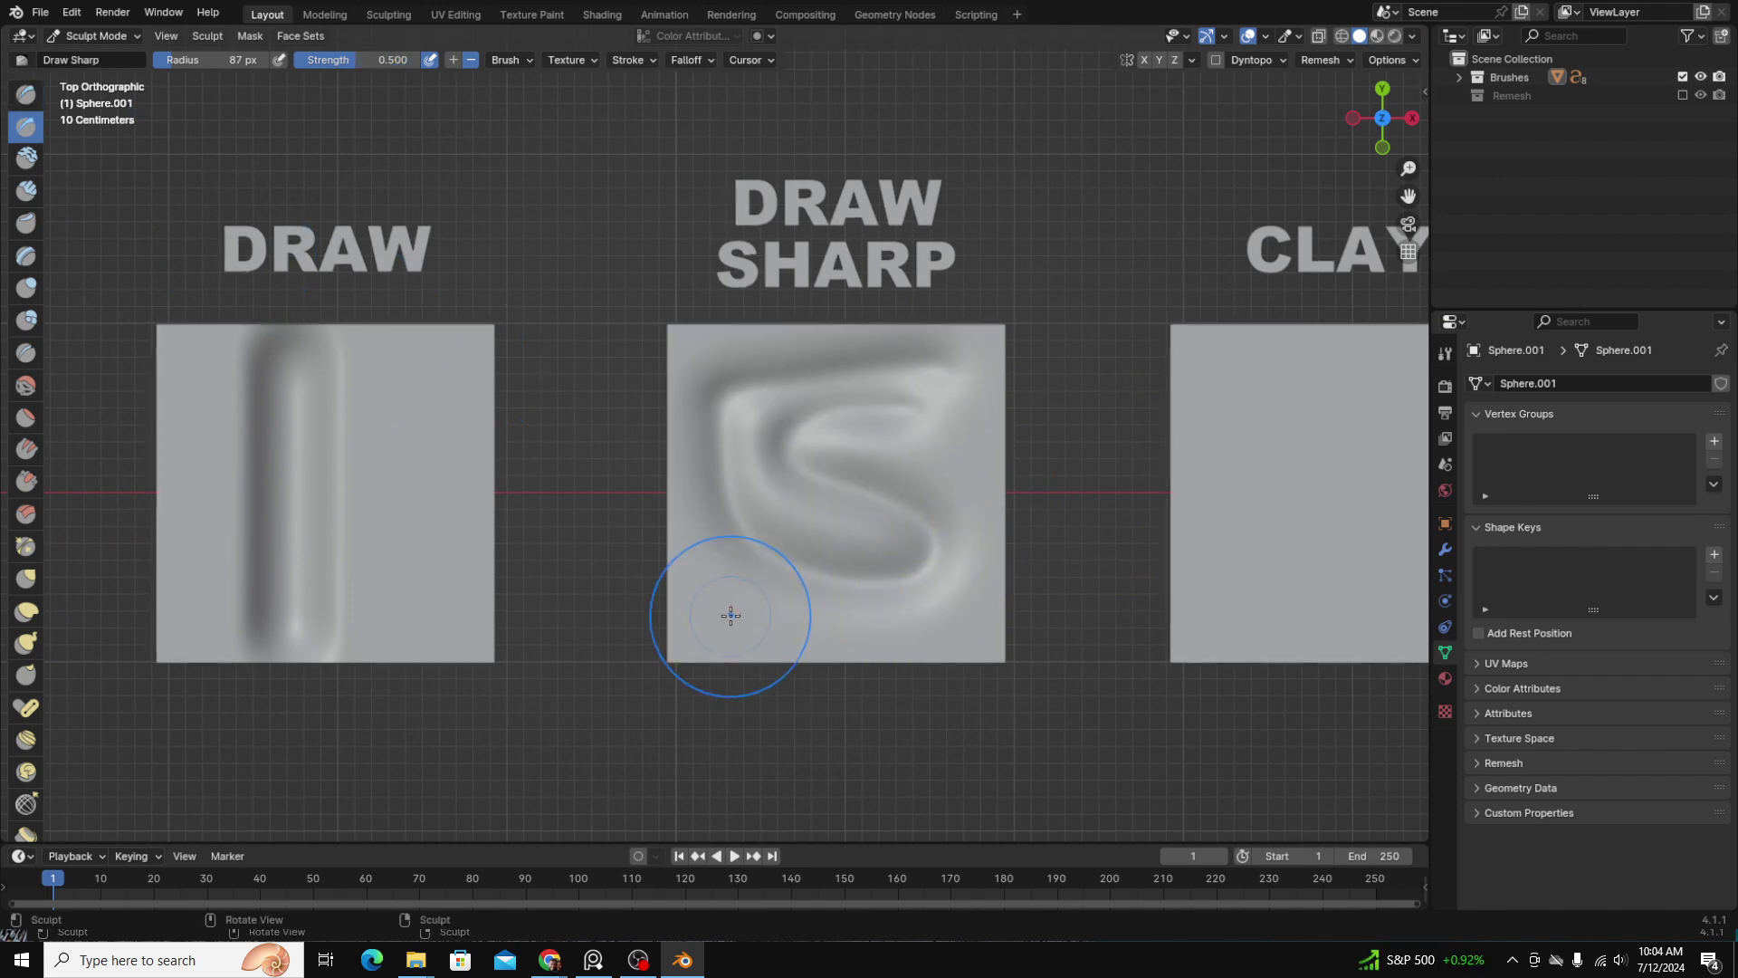
scroll(815, 613, "up", 5)
Step: Switch Draw Sharp to Add and sculpt raised strokes around the grooves on the DRAW SHARP plane
middle_click_drag(815, 613, 710, 365)
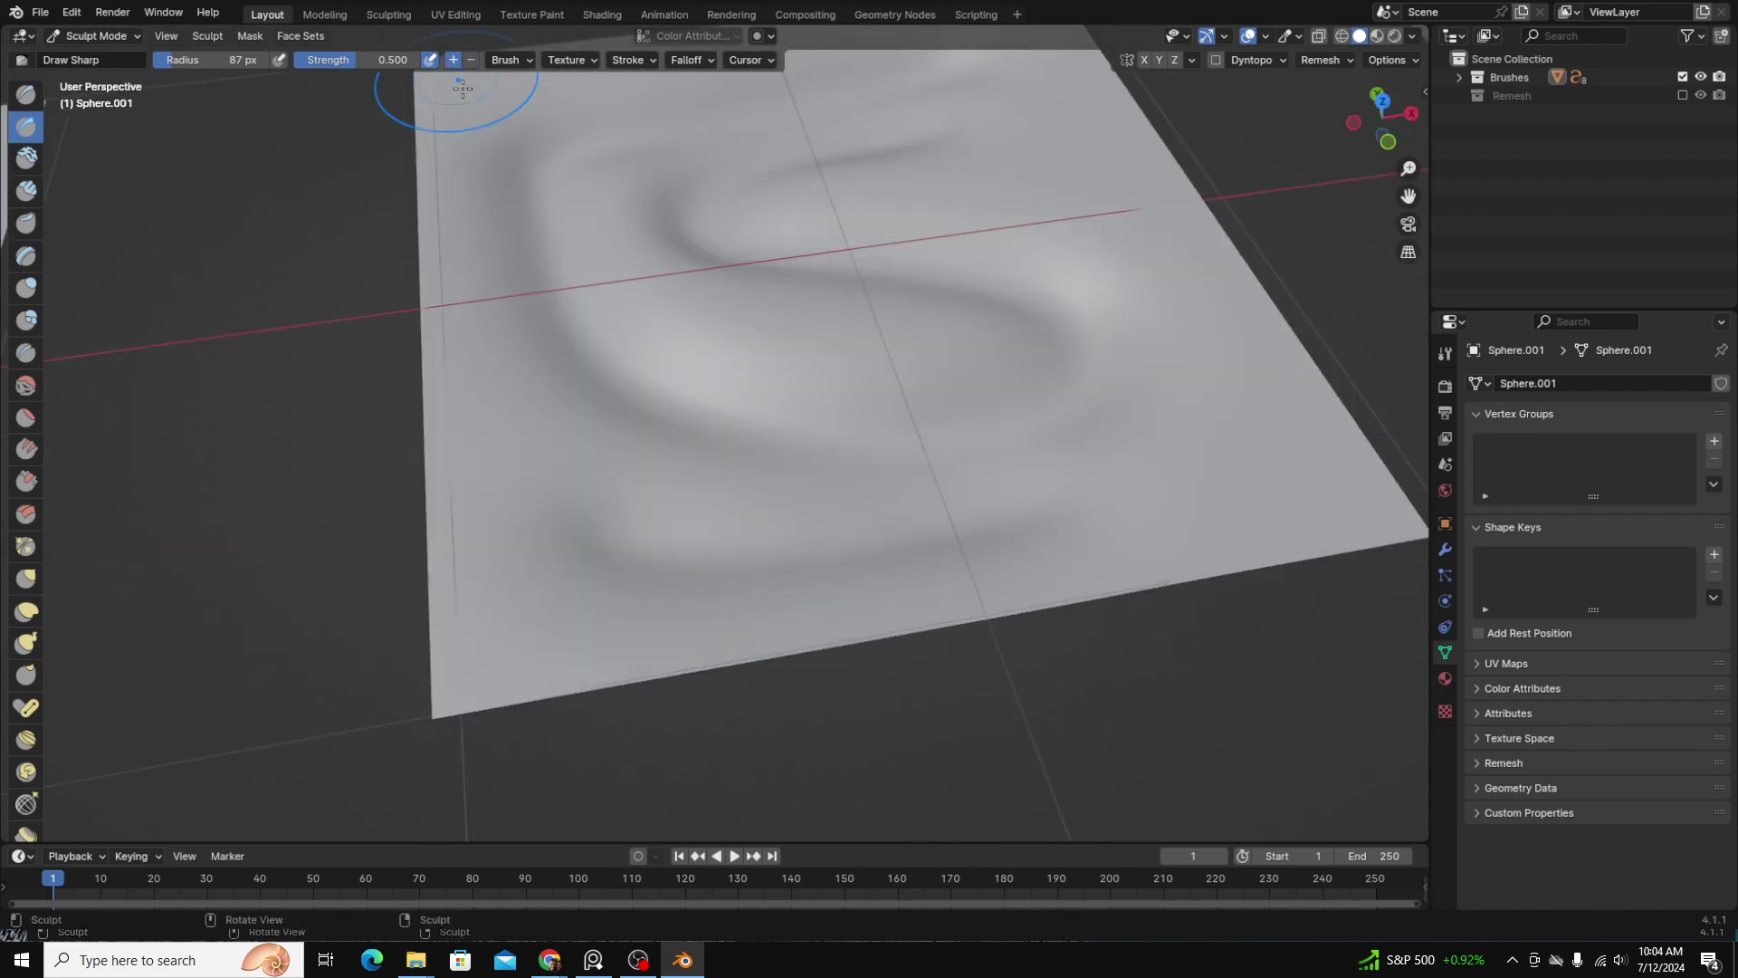
scroll(714, 208, "down", 4)
mouse_move(737, 177)
left_mouse_down()
mouse_move(851, 348)
mouse_move(674, 152)
mouse_move(617, 388)
left_mouse_up()
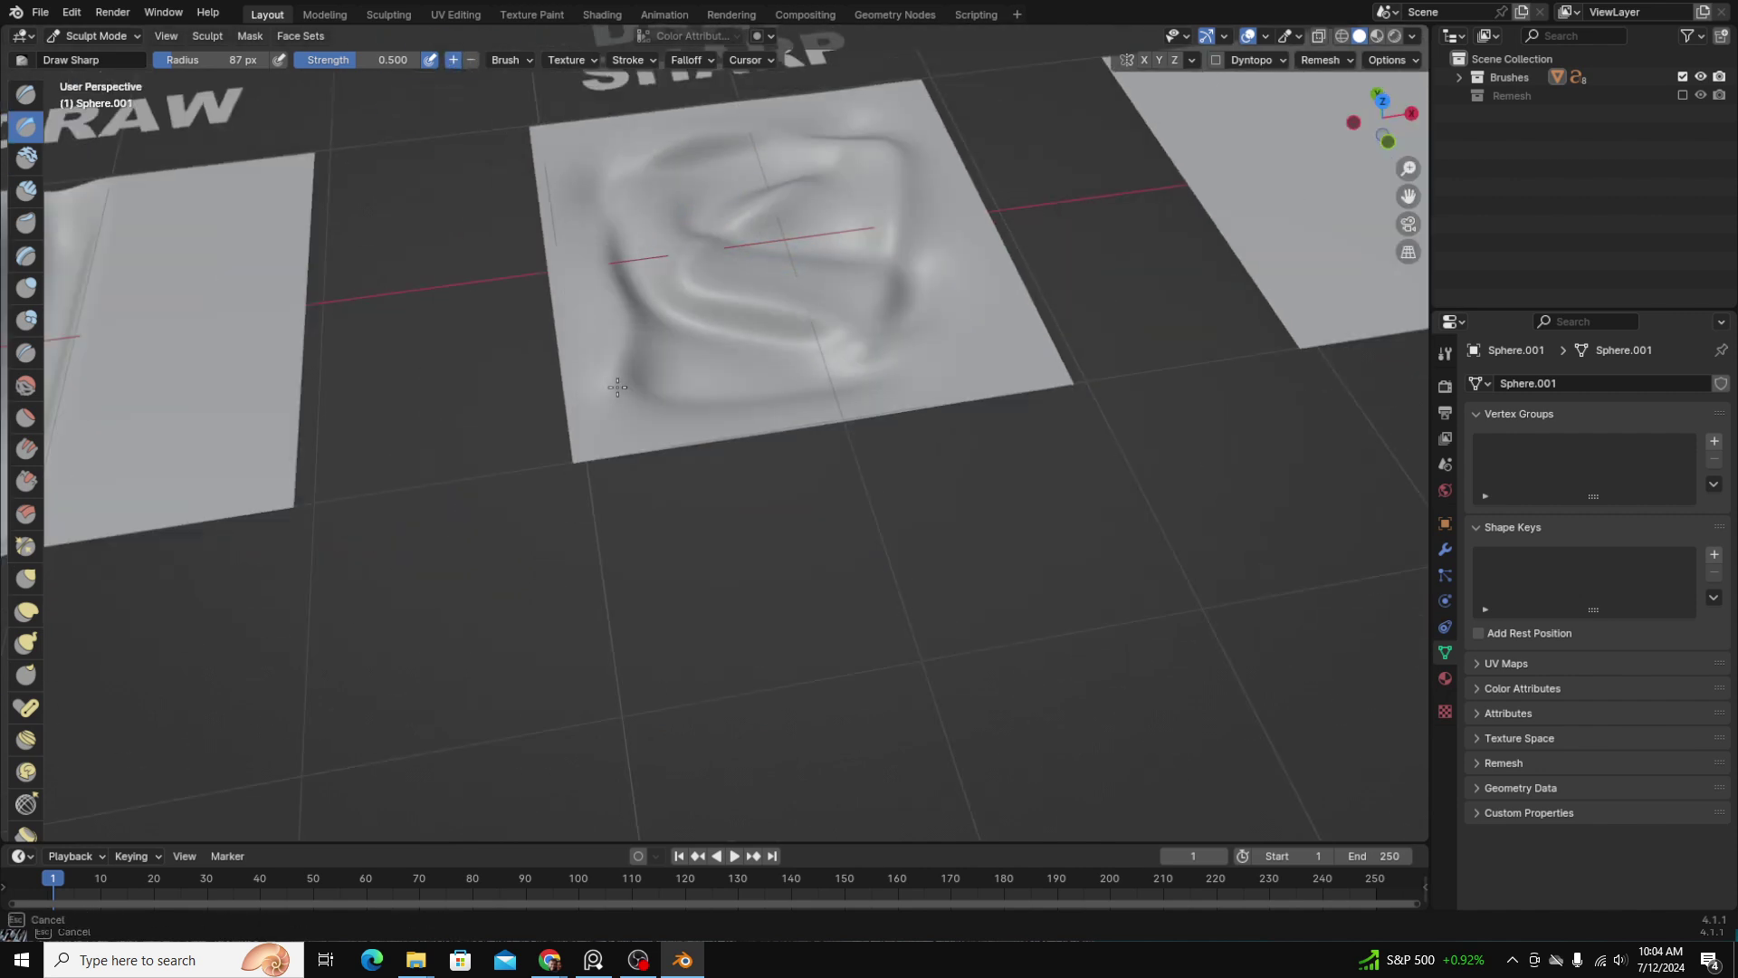
scroll(766, 263, "down", 4)
Step: Choose the Clay brush and sculpt strokes over the CLAY plane
scroll(768, 427, "up", 2)
mouse_move(795, 349)
middle_mouse_down()
mouse_move(768, 427)
mouse_move(525, 571)
middle_mouse_up()
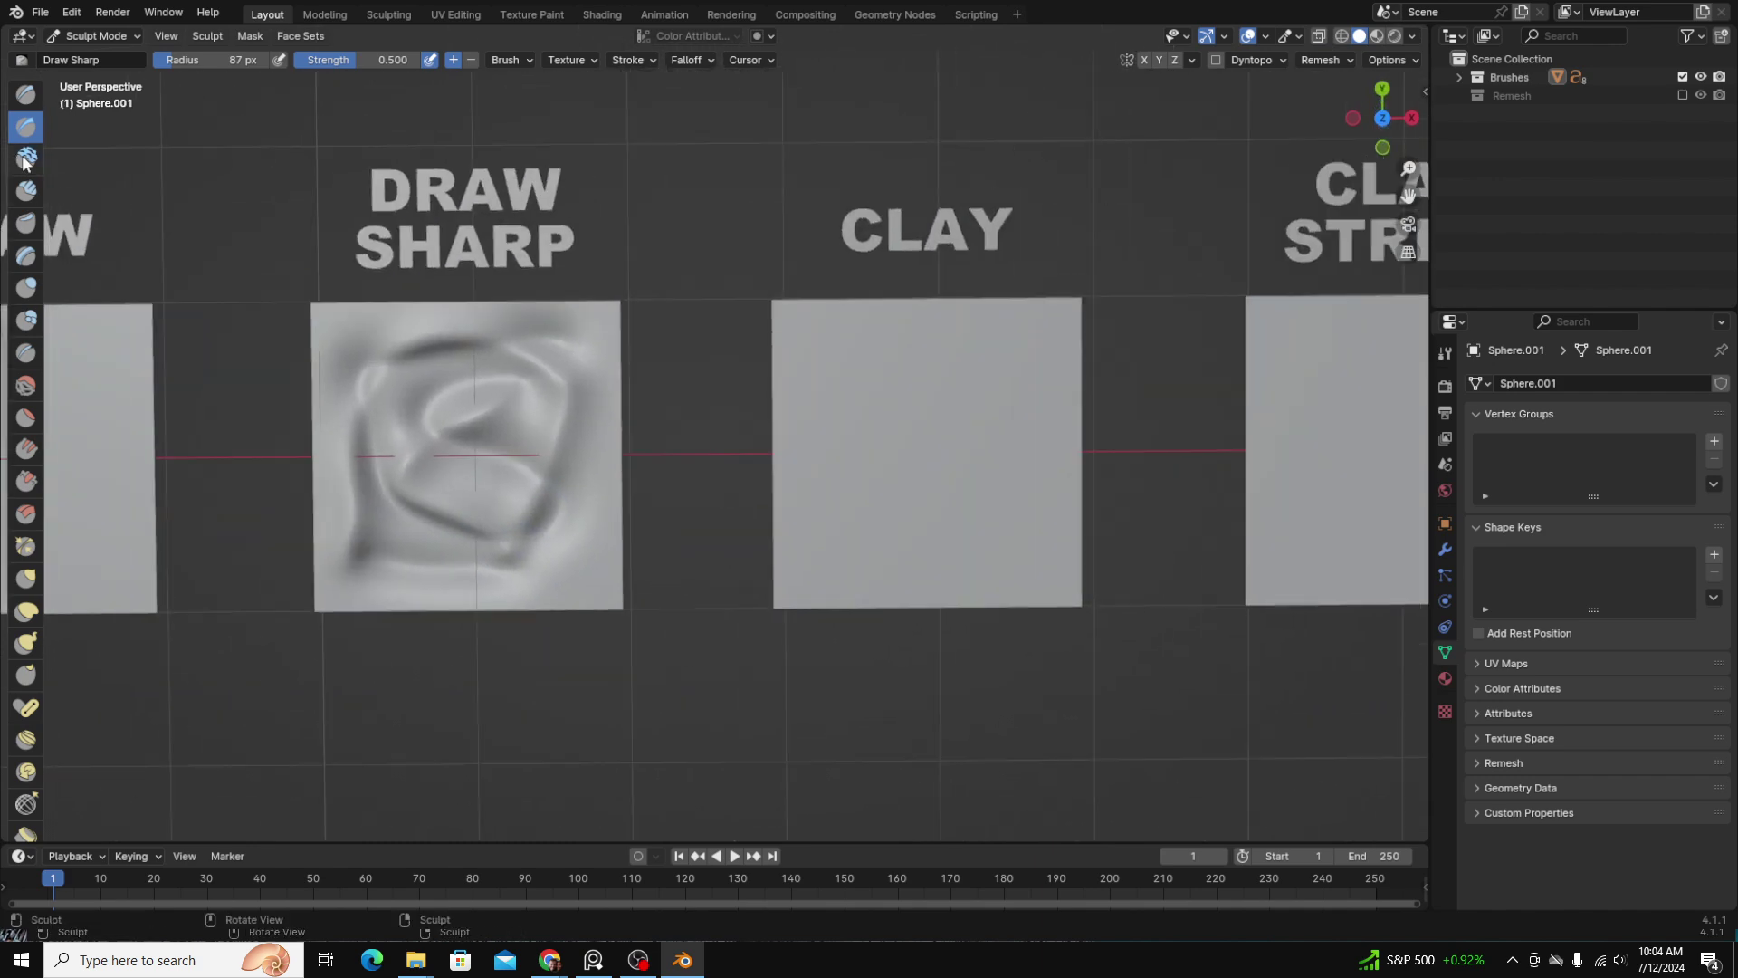
left_click(25, 159)
scroll(788, 376, "up", 2)
mouse_move(954, 404)
middle_mouse_down()
mouse_move(950, 432)
mouse_move(810, 443)
middle_mouse_up()
scroll(813, 443, "up", 1)
mouse_move(656, 371)
left_mouse_down()
mouse_move(710, 431)
mouse_move(918, 388)
mouse_move(730, 438)
mouse_move(628, 628)
mouse_move(572, 280)
mouse_move(735, 332)
mouse_move(768, 539)
mouse_move(761, 525)
left_mouse_up()
Step: Build the middle of the CLAY plane up into a broad mound with more Clay strokes from low angles
mouse_move(950, 471)
middle_mouse_down()
mouse_move(873, 341)
mouse_move(842, 326)
middle_mouse_up()
scroll(815, 389, "up", 3)
left_click_drag(724, 629, 619, 654)
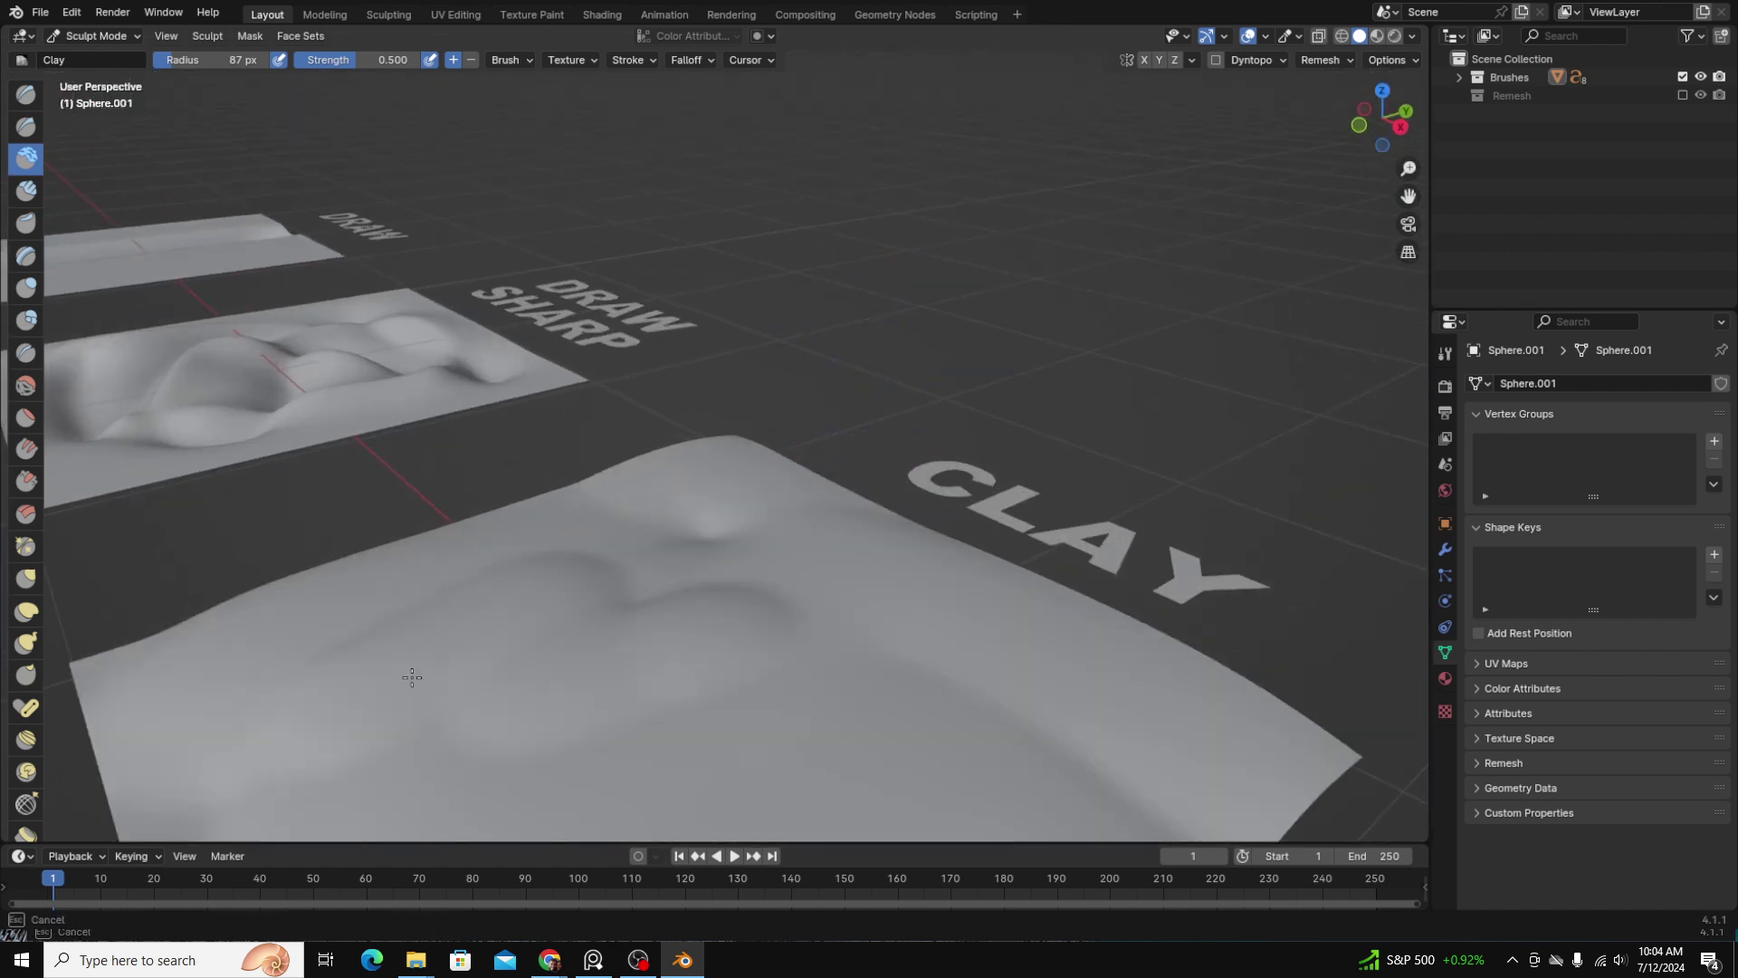
left_click_drag(412, 677, 480, 668)
scroll(597, 629, "down", 3)
mouse_move(675, 640)
middle_mouse_down()
mouse_move(668, 576)
mouse_move(654, 596)
middle_mouse_up()
left_click_drag(652, 562, 765, 549)
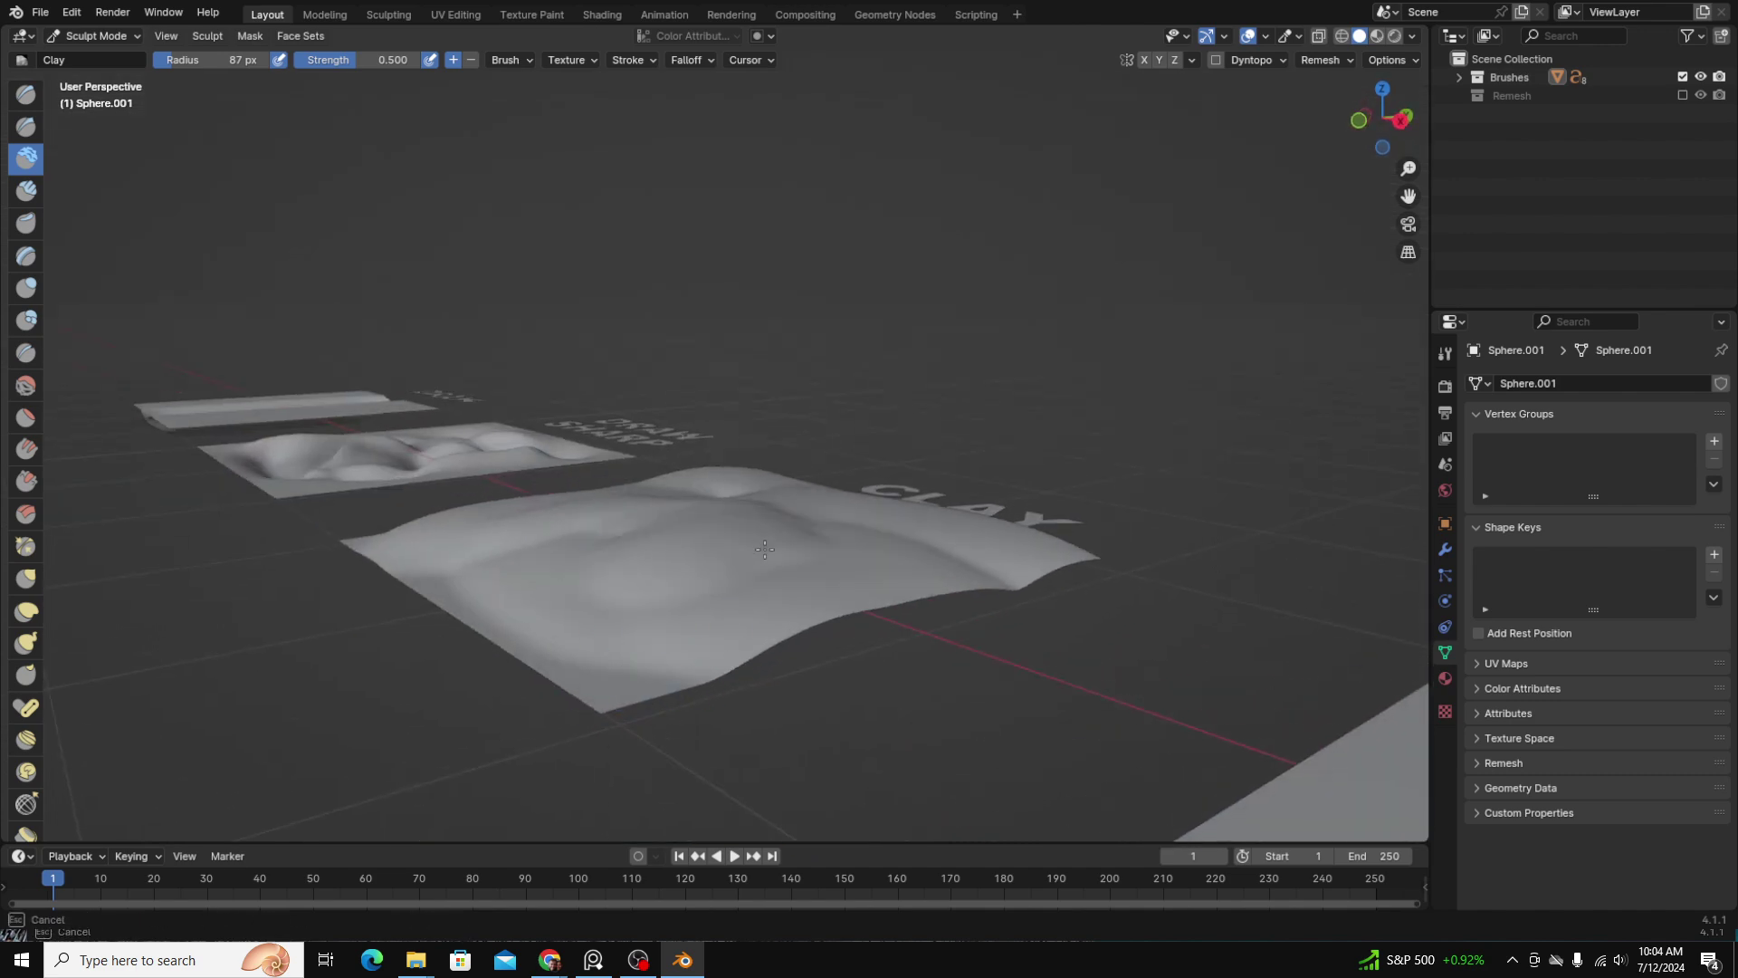
Step: Choose the Clay Strips brush and build up a tall mound in the middle of the CLAY STRIPS plane
scroll(574, 520, "down", 3)
middle_click_drag(579, 523, 675, 580)
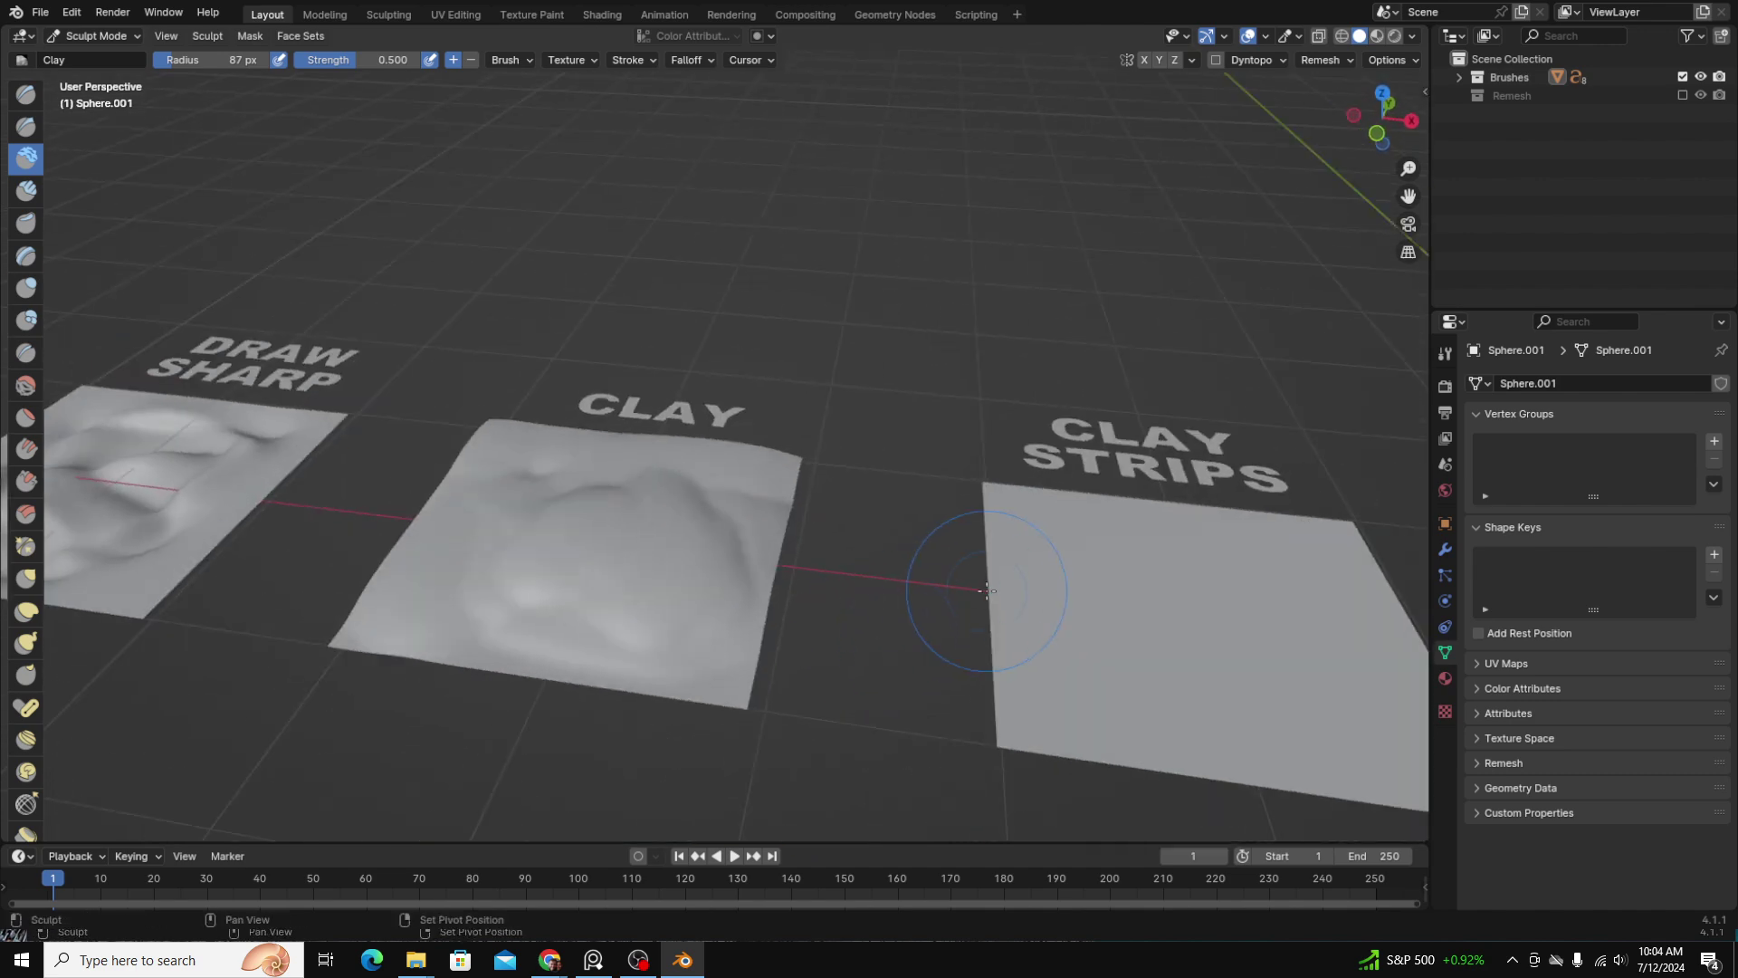
middle_click_drag(989, 589, 510, 543, "shift")
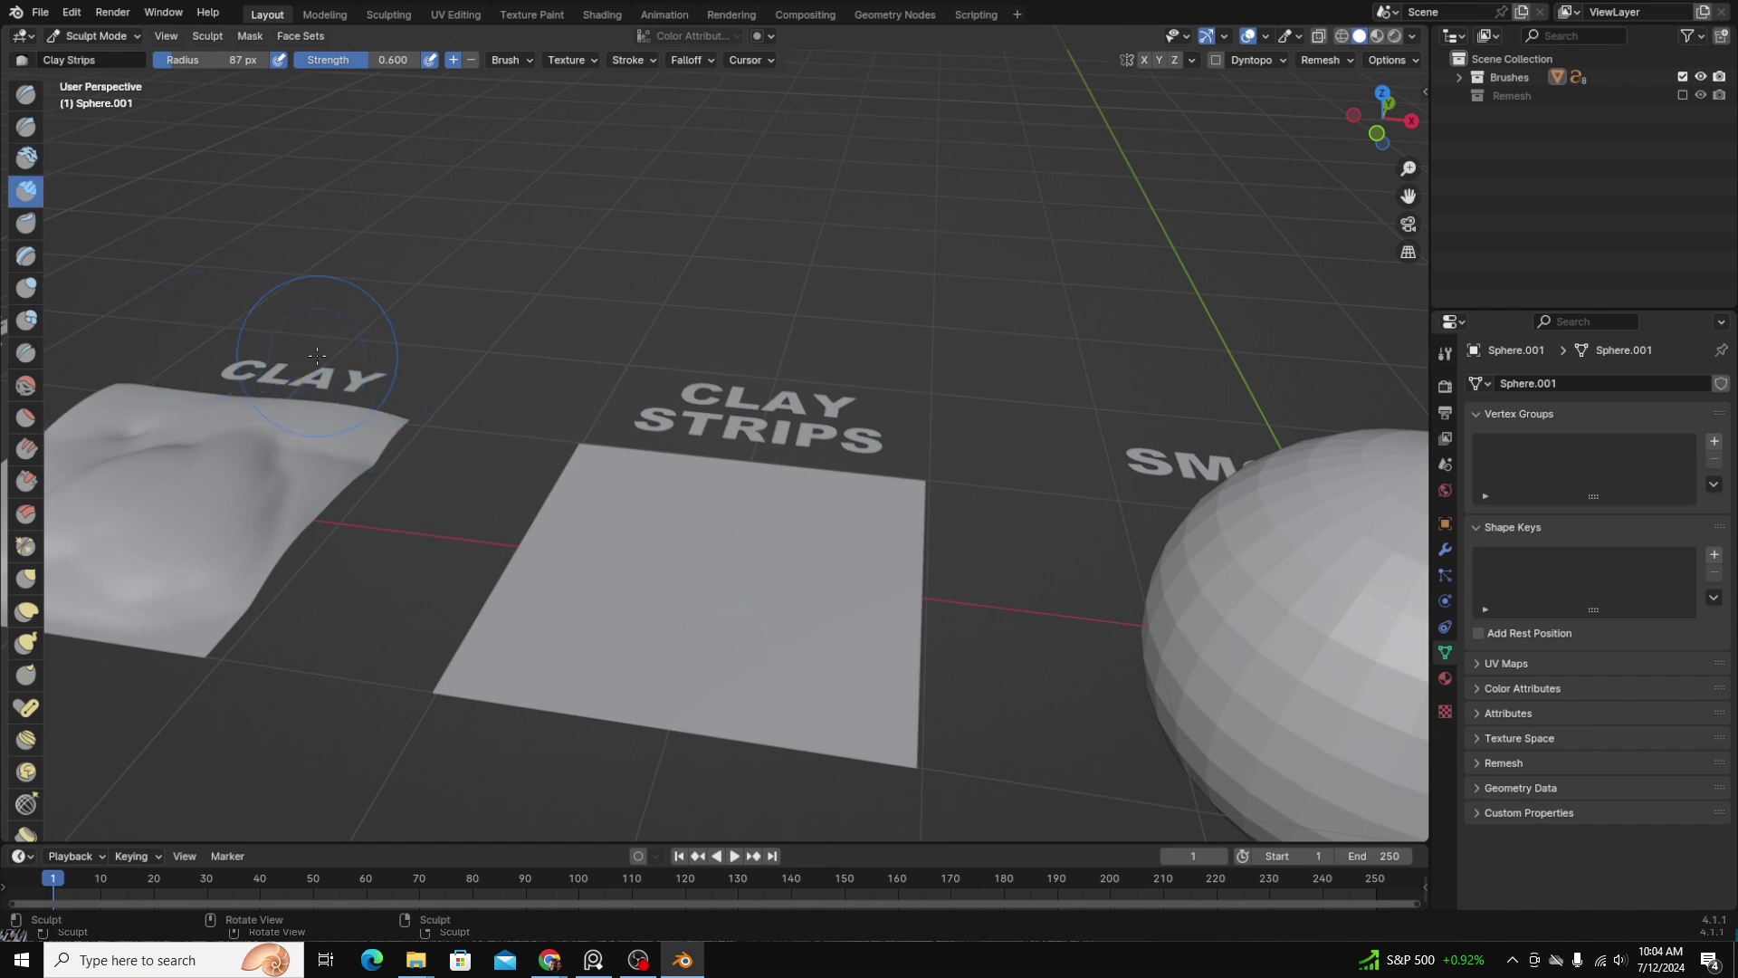
mouse_move(806, 544)
left_mouse_down()
mouse_move(747, 593)
mouse_move(769, 579)
left_mouse_up()
mouse_move(816, 554)
middle_mouse_down()
mouse_move(842, 516)
mouse_move(834, 574)
mouse_move(860, 530)
mouse_move(887, 534)
middle_mouse_up()
scroll(829, 523, "down", 3)
left_click_drag(744, 512, 825, 466)
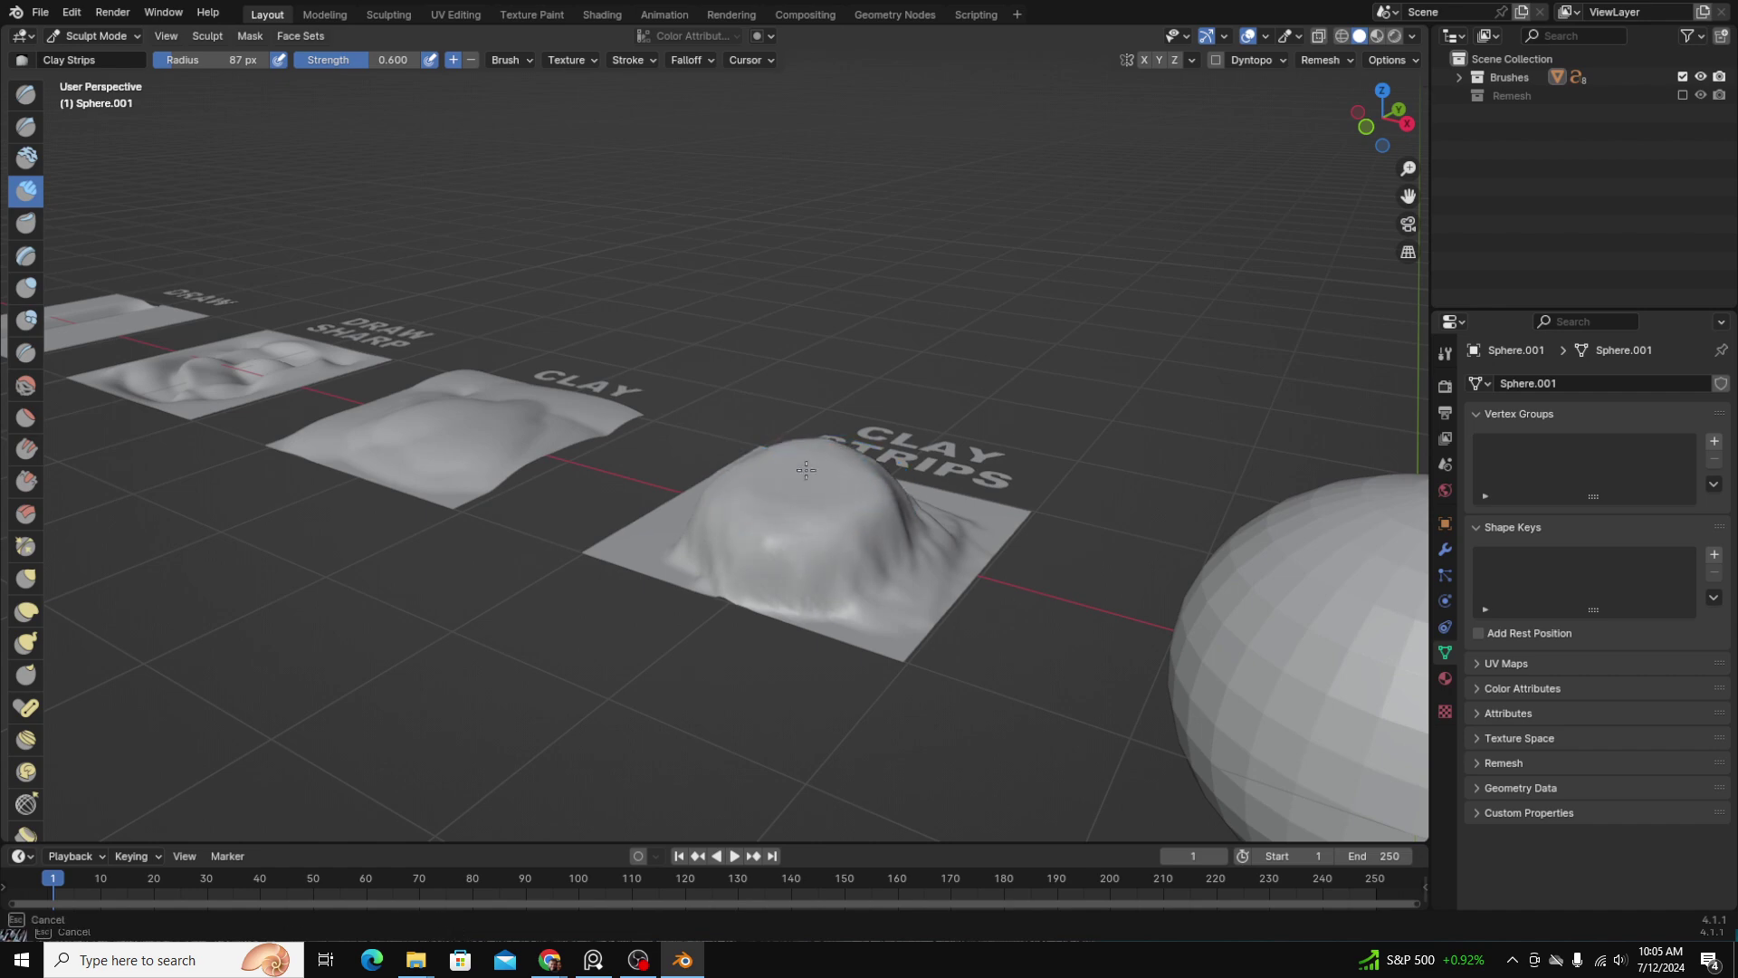
Step: Extend the CLAY STRIPS mound with more strokes toward the plane edge facing the CLAY sample
scroll(806, 470, "down", 3)
middle_click_drag(806, 469, 884, 585)
scroll(780, 512, "up", 3)
middle_click_drag(780, 513, 848, 470)
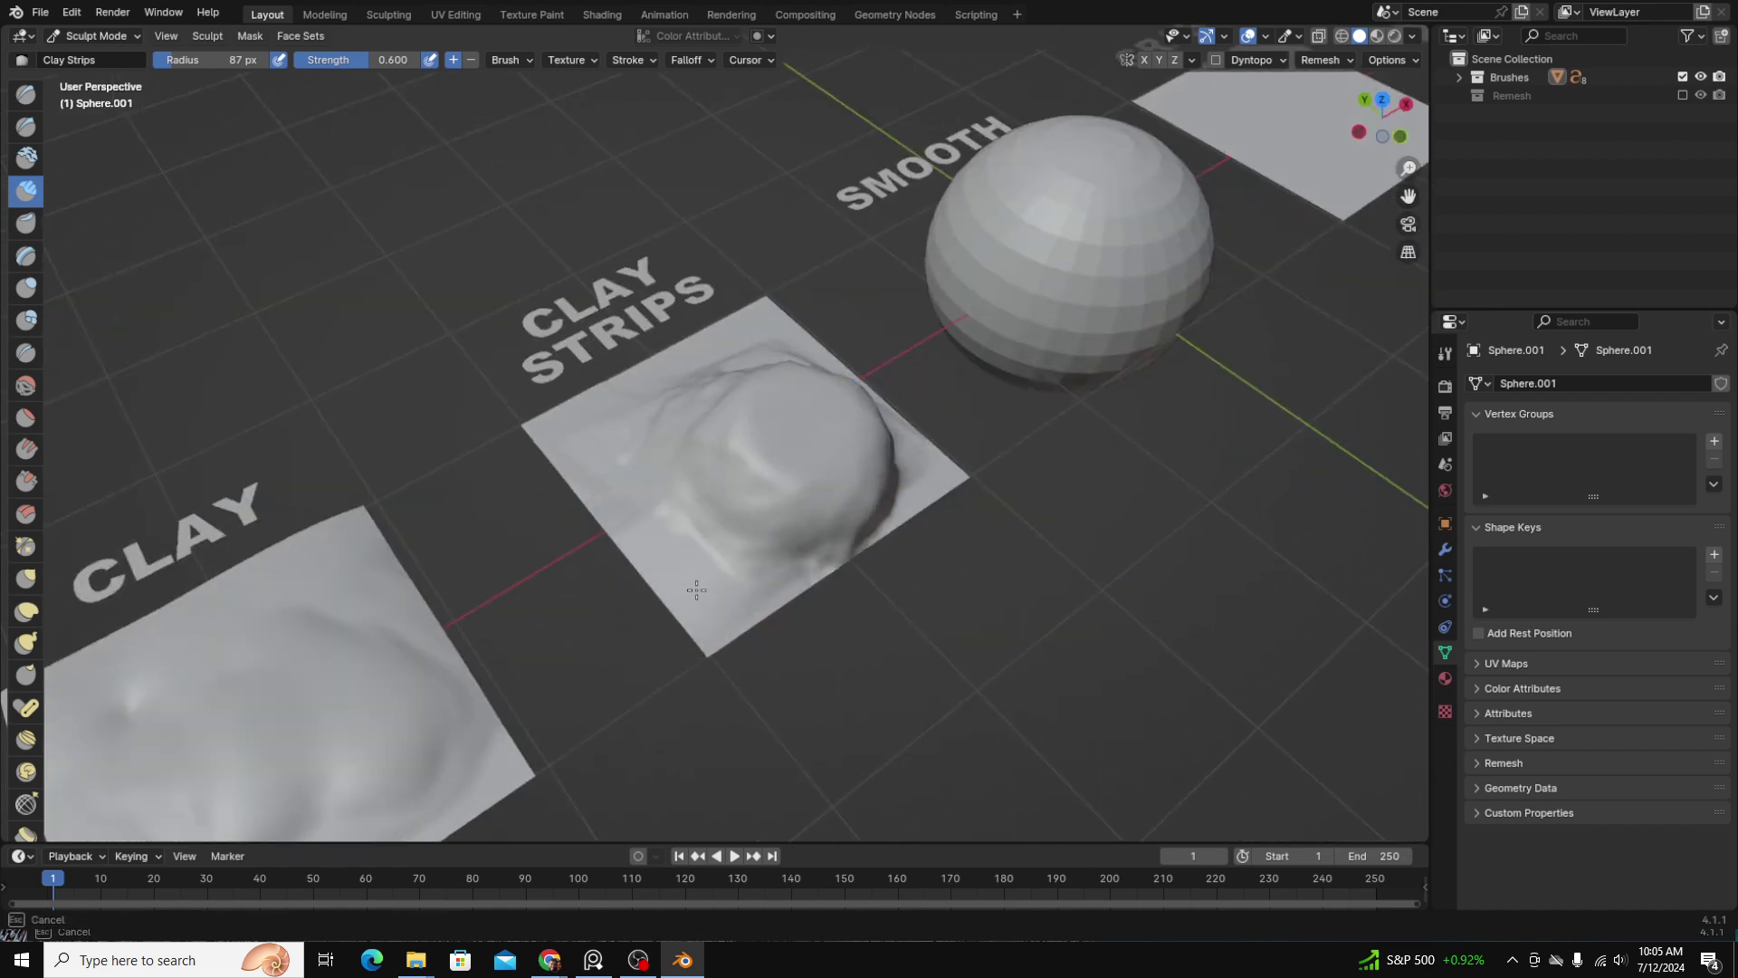
Step: Choose the Smooth brush and bring the faceted SMOOTH sphere into close view
mouse_move(774, 541)
middle_mouse_down()
mouse_move(1050, 480)
mouse_move(1041, 625)
mouse_move(932, 588)
mouse_move(1032, 552)
mouse_move(188, 434)
middle_mouse_up()
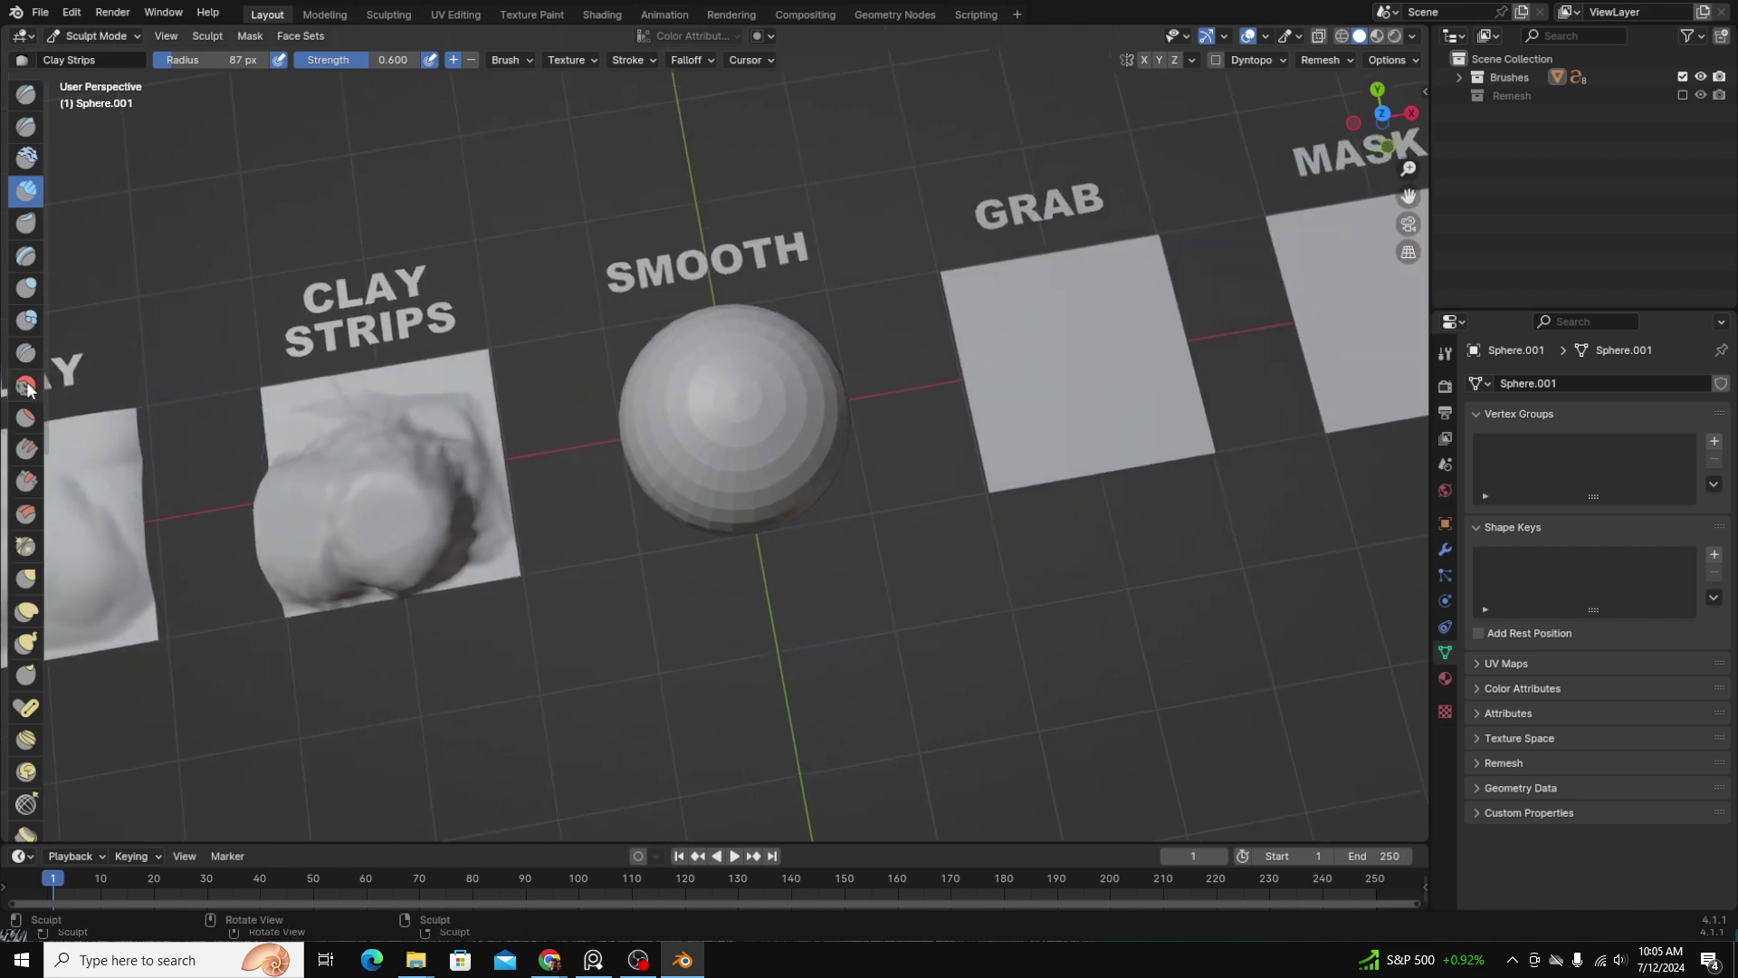
scroll(821, 434, "up", 3)
middle_click_drag(851, 433, 785, 500)
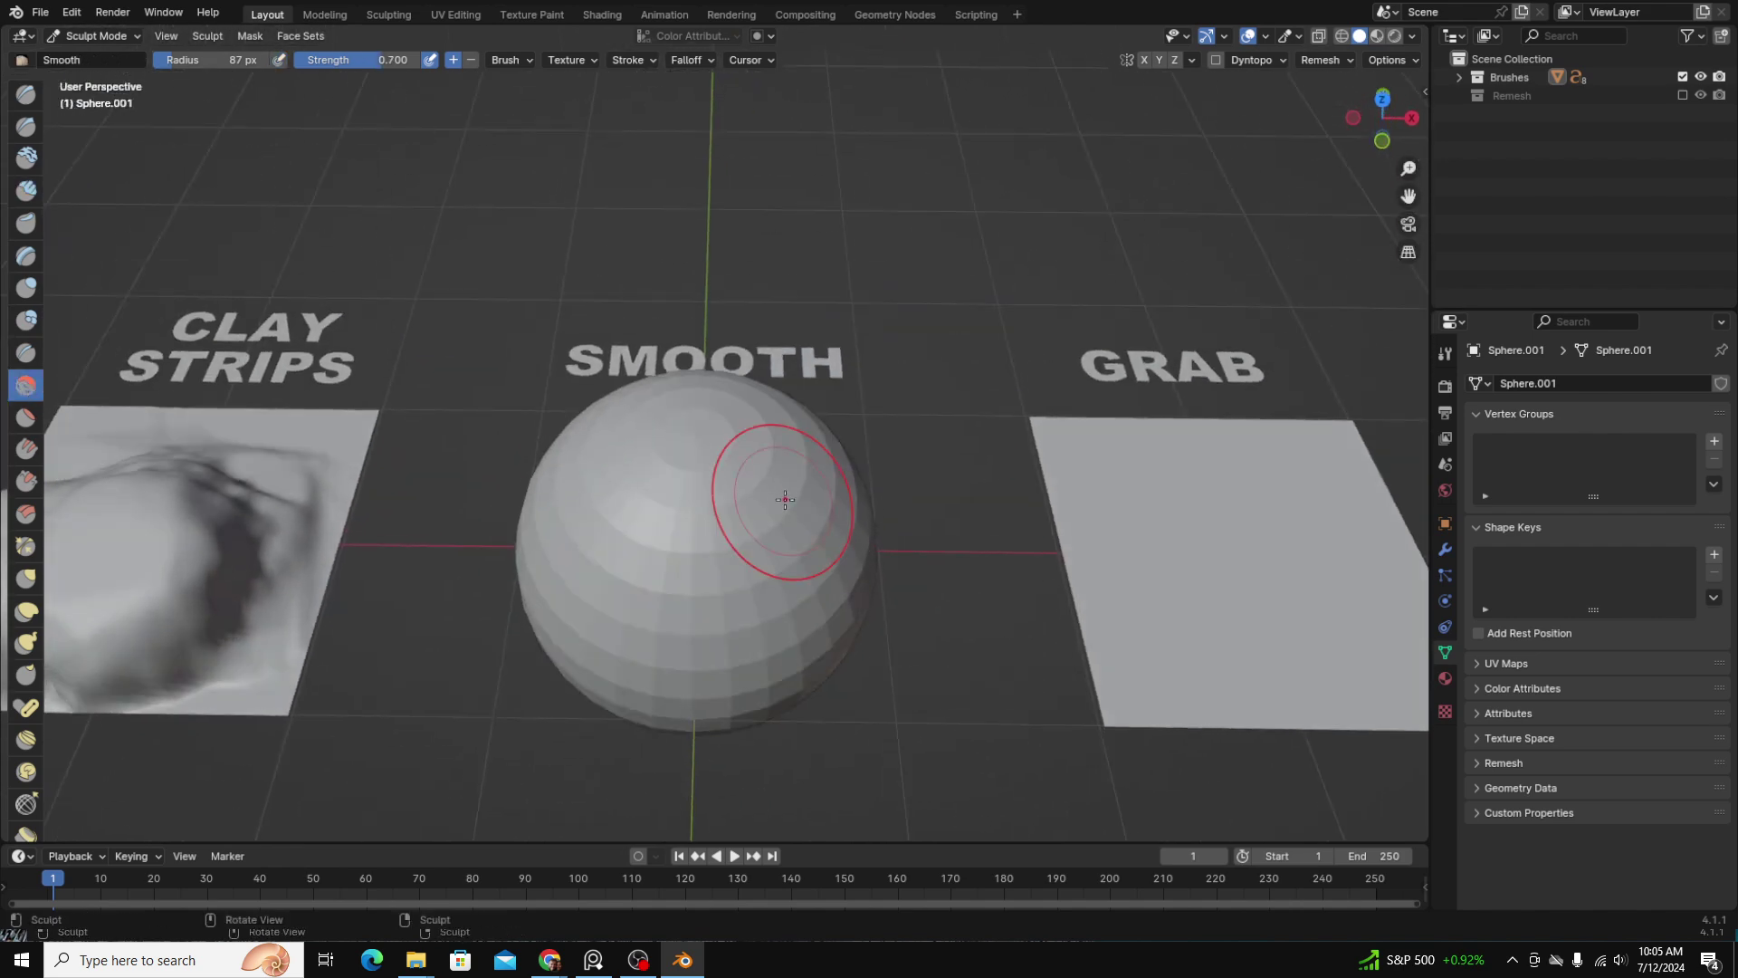
scroll(786, 493, "up", 2)
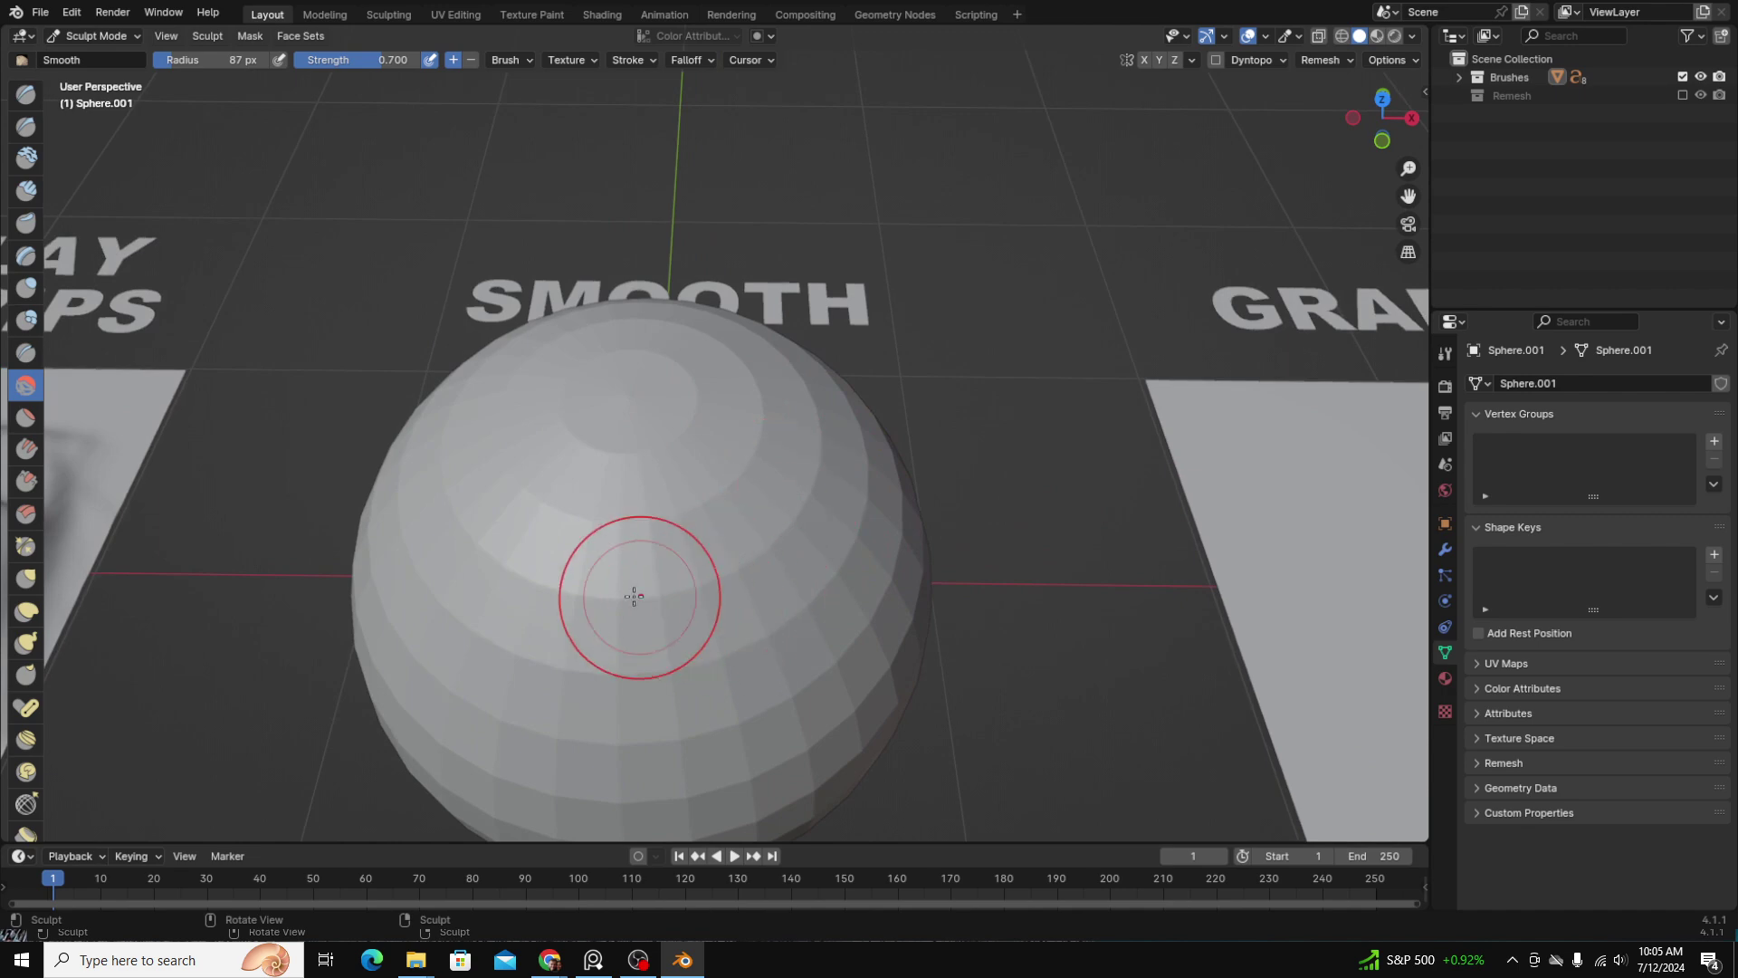
Step: Inspect the SMOOTH sphere's mesh density in wireframe and return to solid shading
left_click(1343, 37)
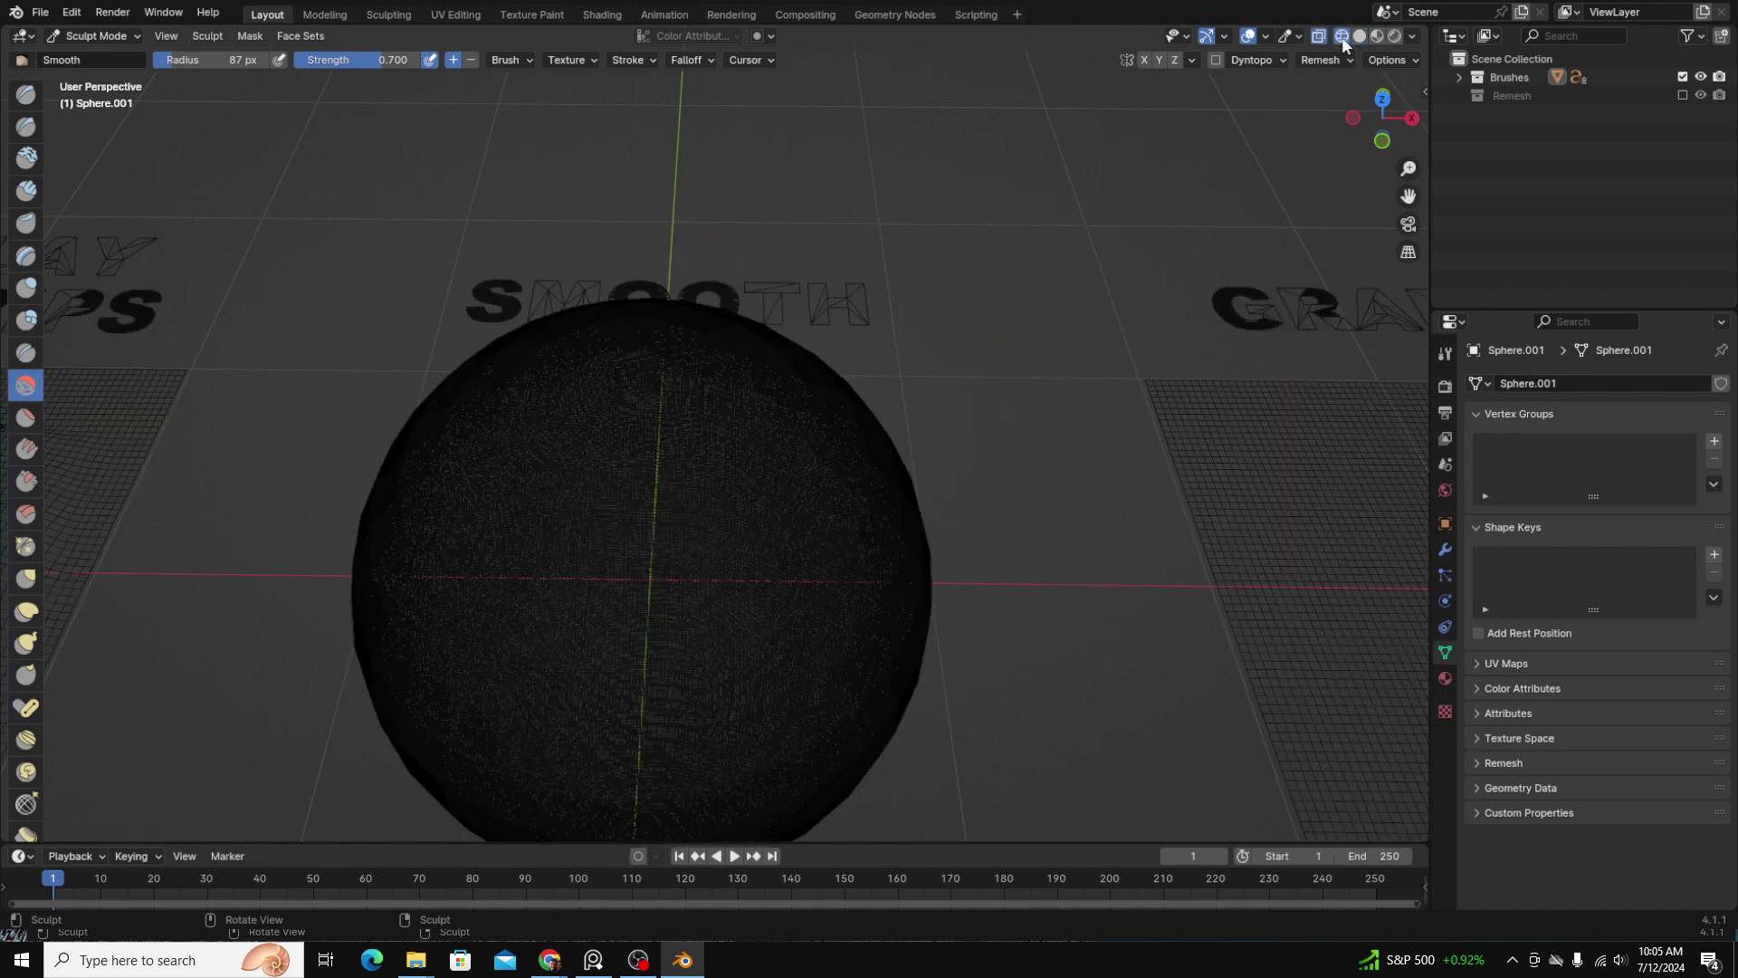
mouse_move(829, 681)
middle_mouse_down()
mouse_move(777, 522)
mouse_move(736, 504)
middle_mouse_up()
scroll(791, 582, "up", 3)
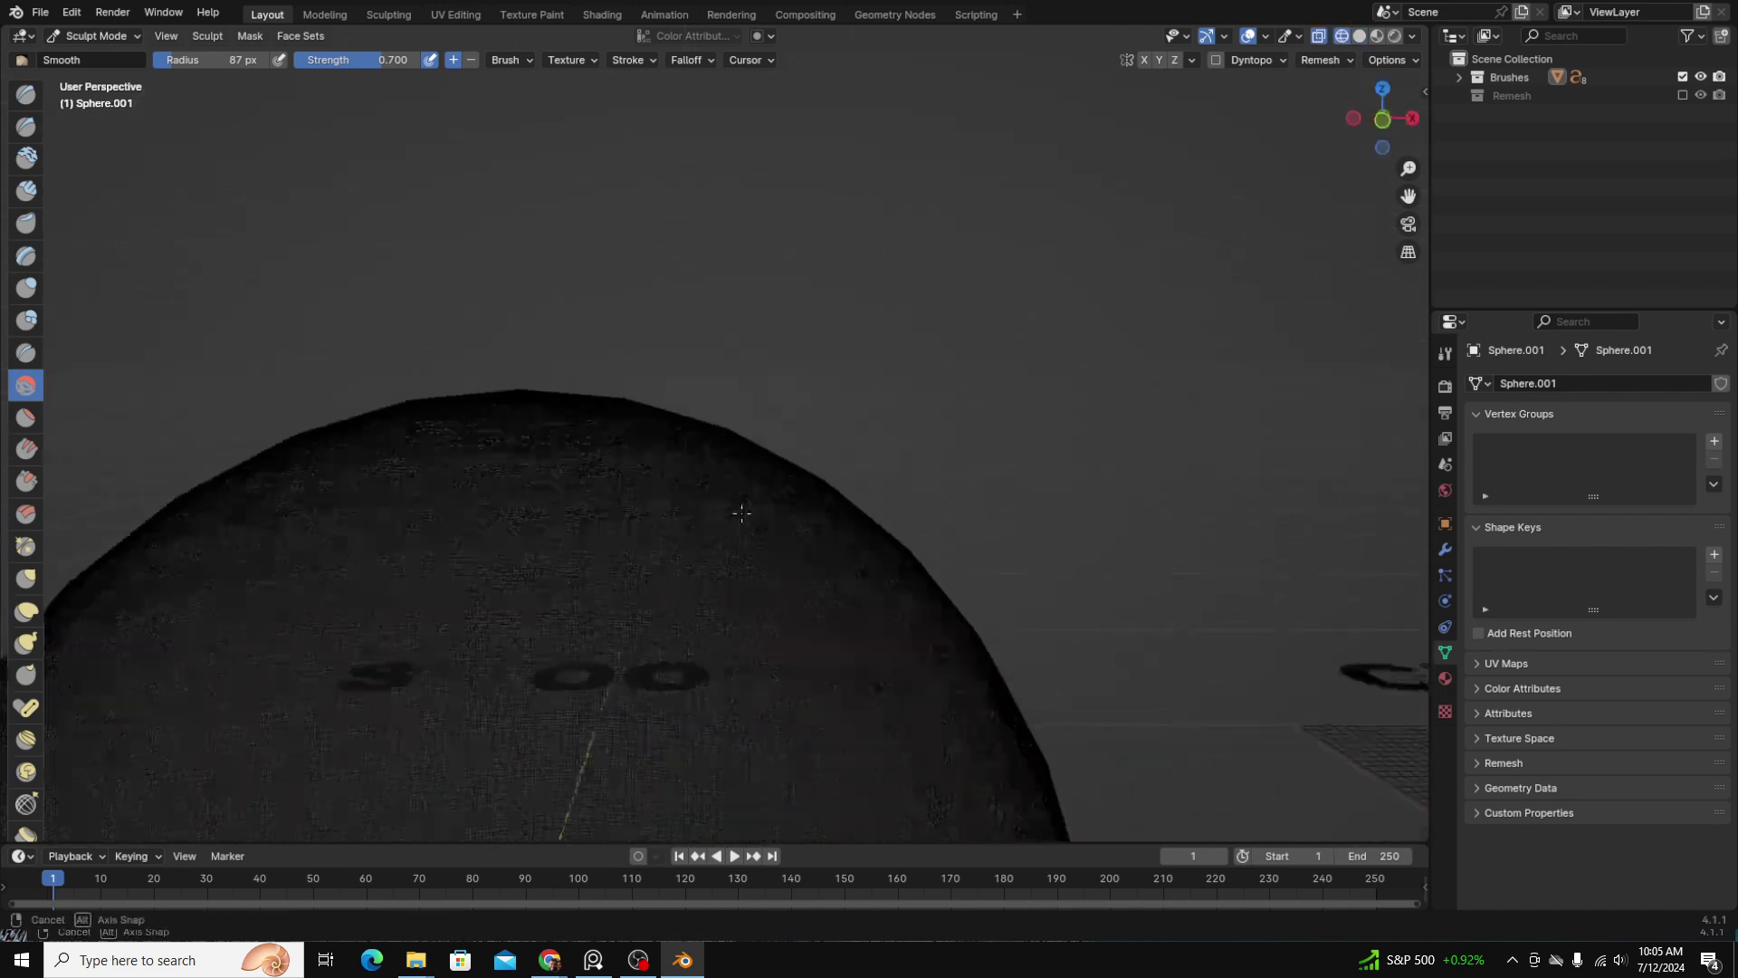
left_click(1361, 36)
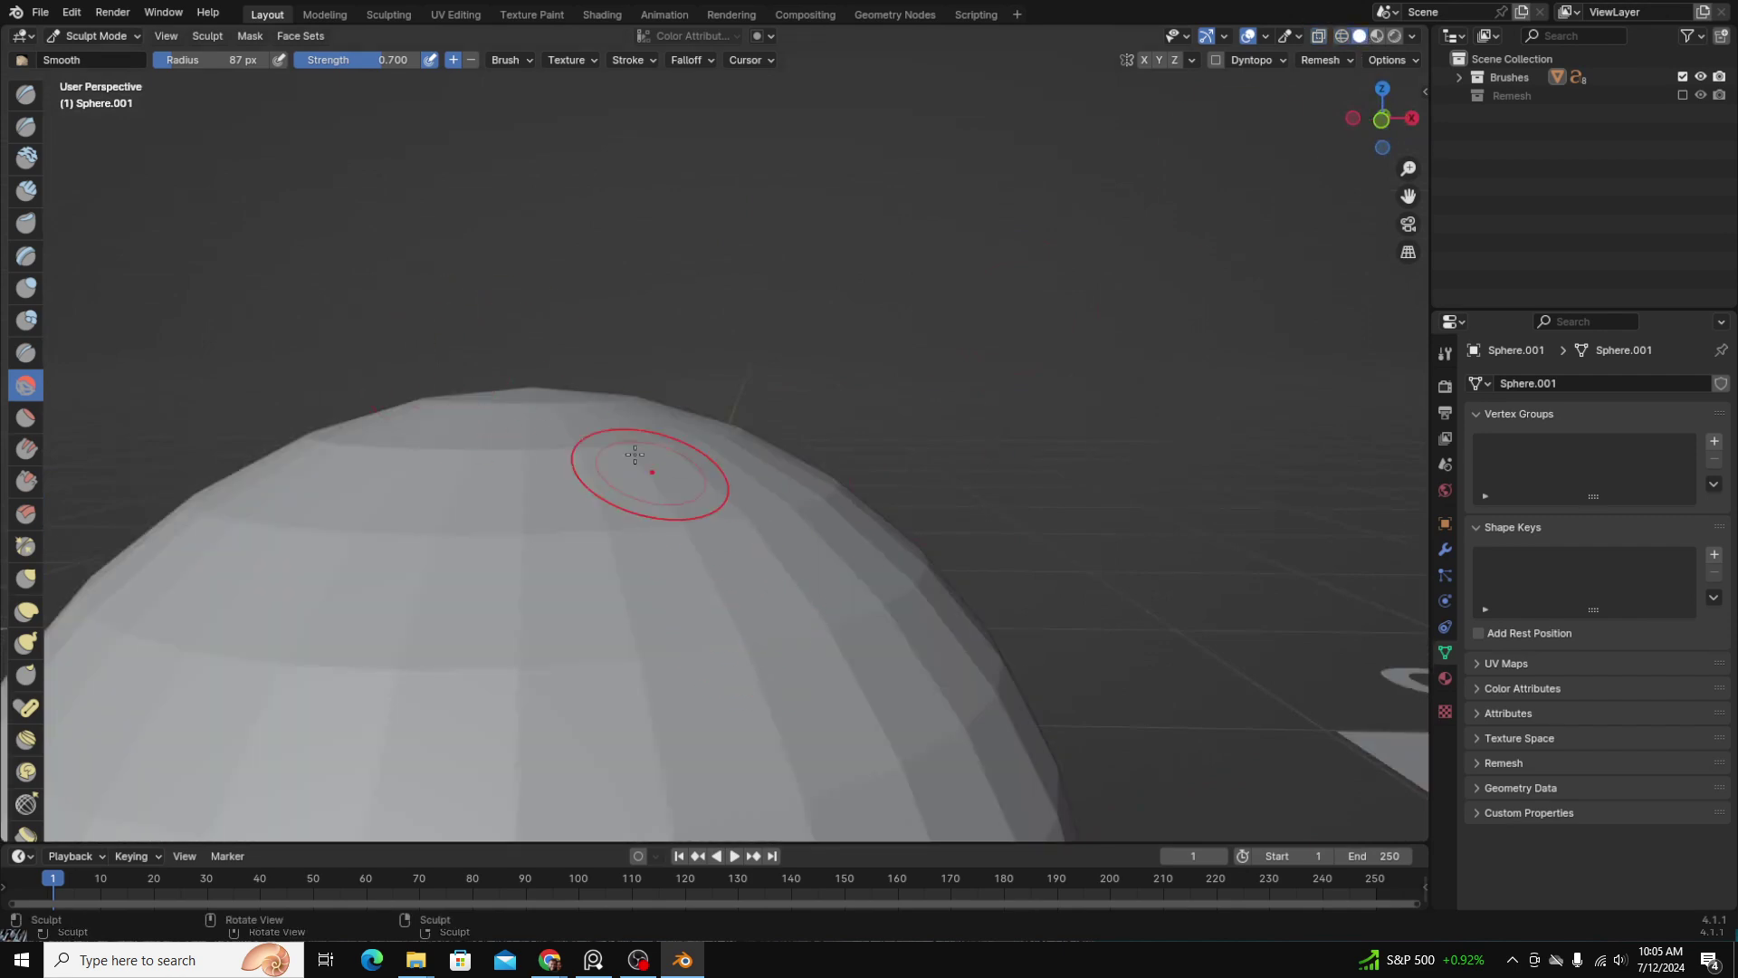
Step: Set the Smooth brush to a 372 px radius and 1.000 strength, and smooth the faceted sphere from all sides
scroll(652, 471, "down", 4)
scroll(715, 489, "up", 1)
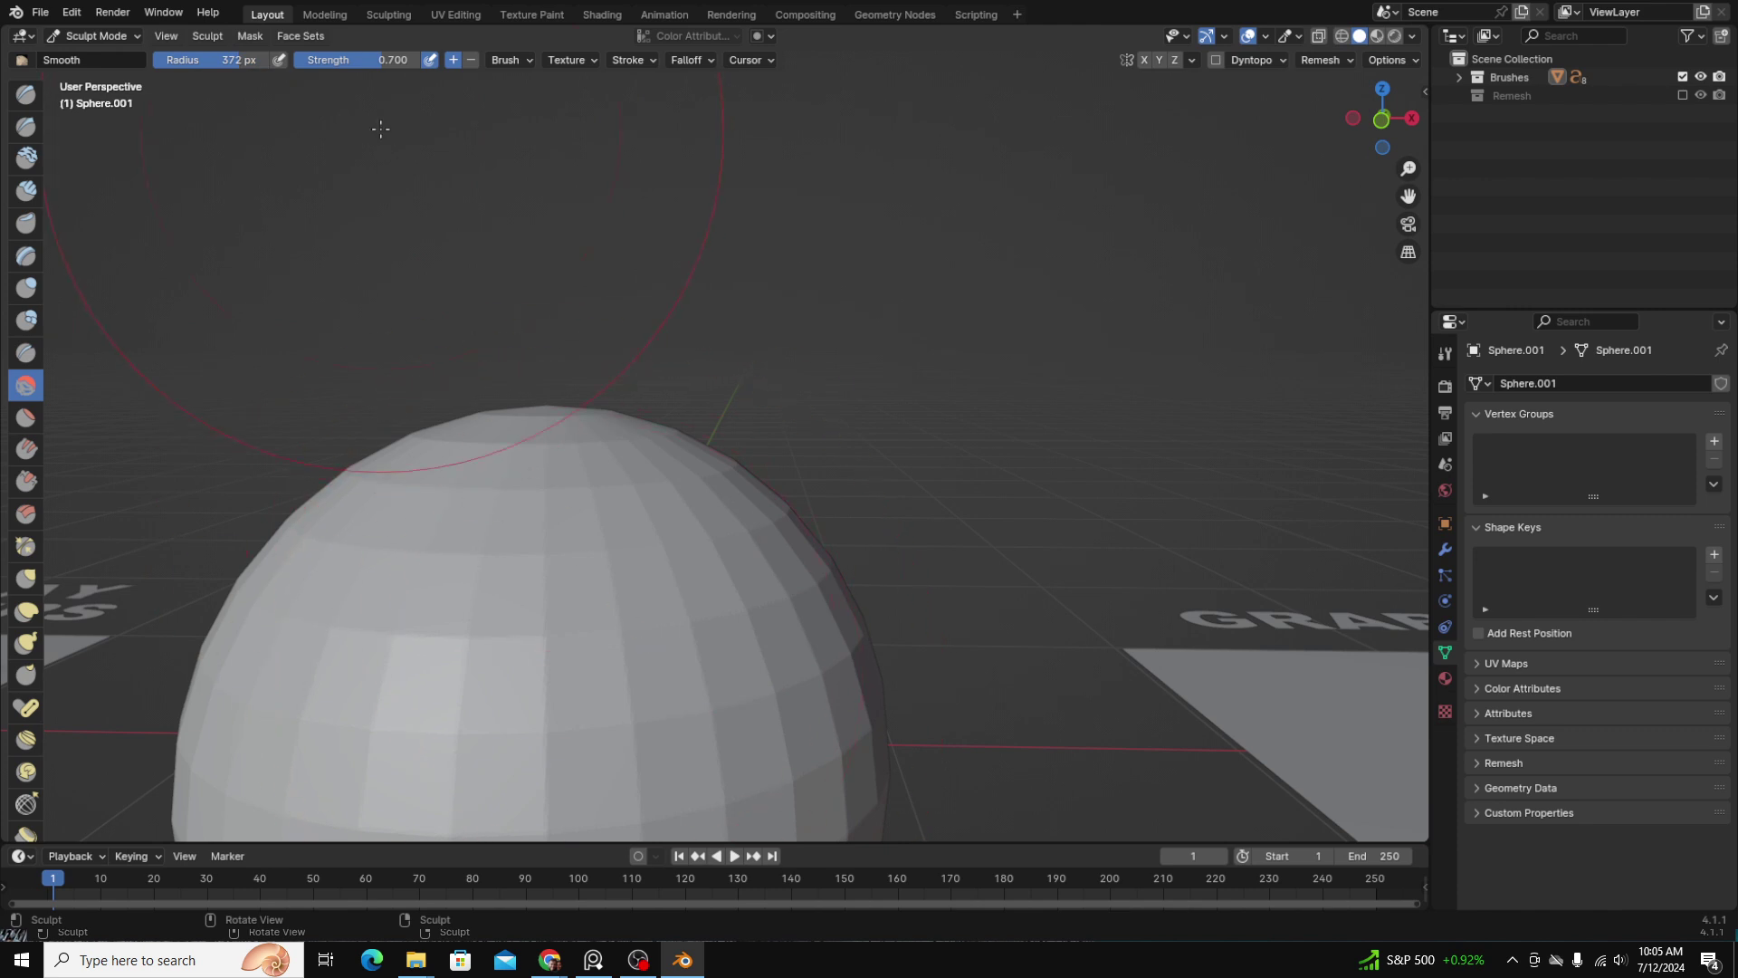
scroll(632, 605, "down", 2)
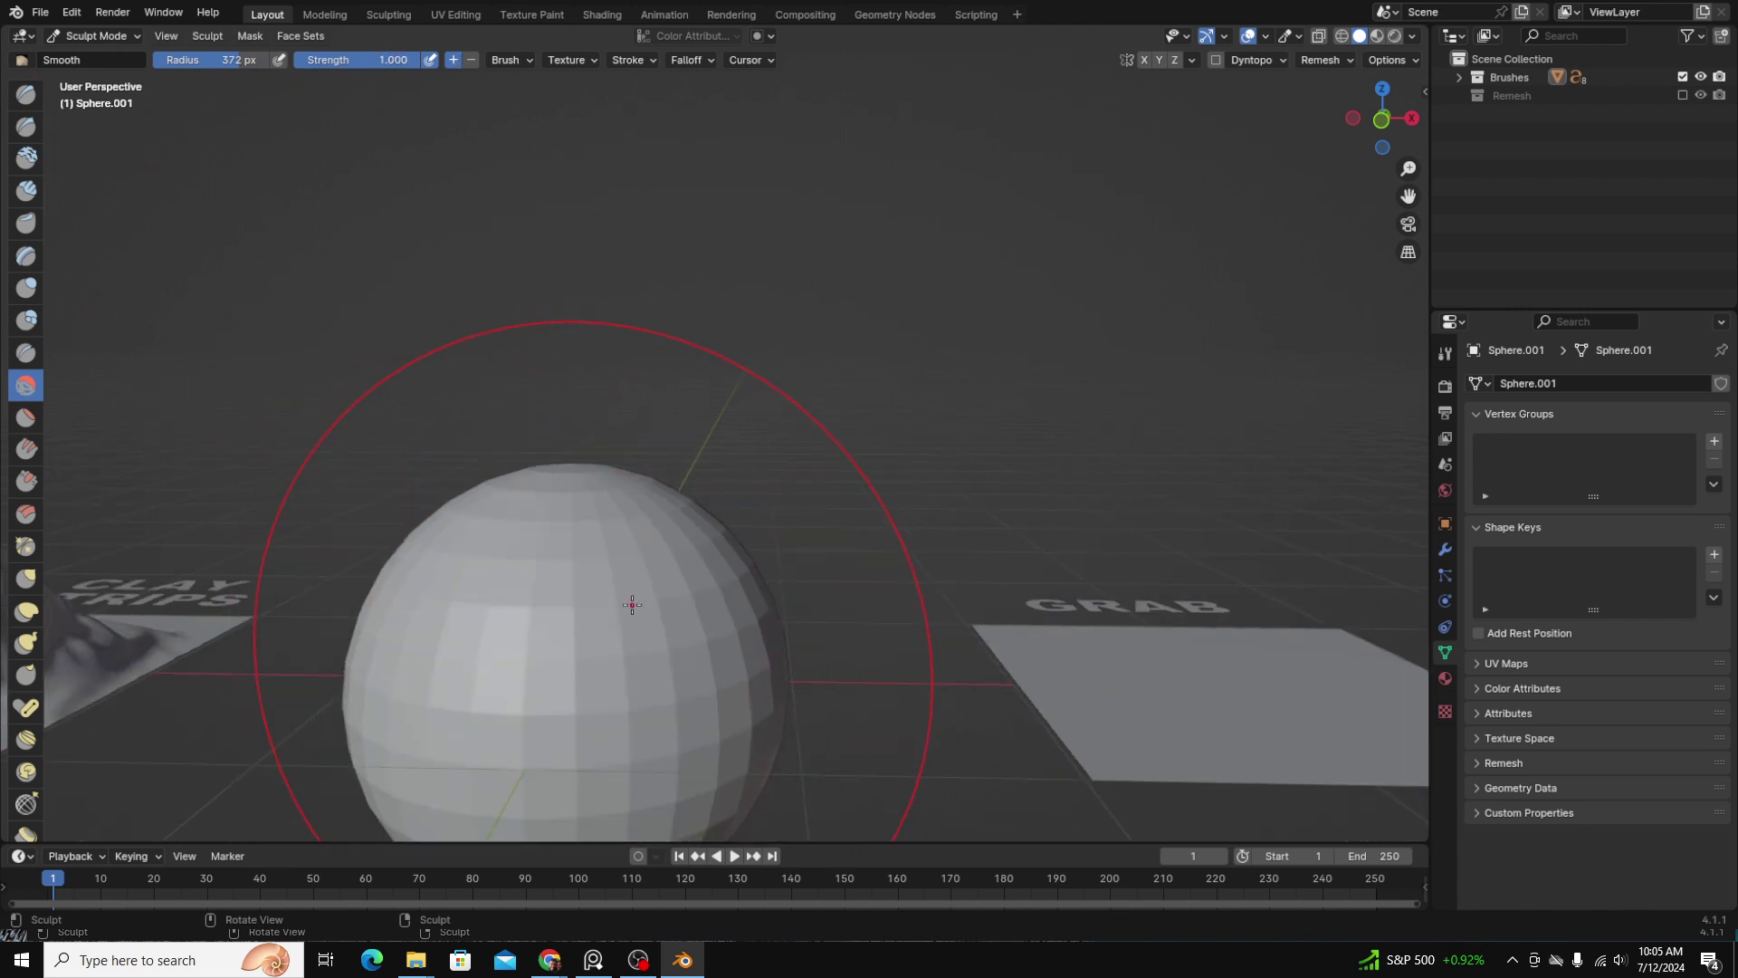
middle_click_drag(586, 623, 713, 609)
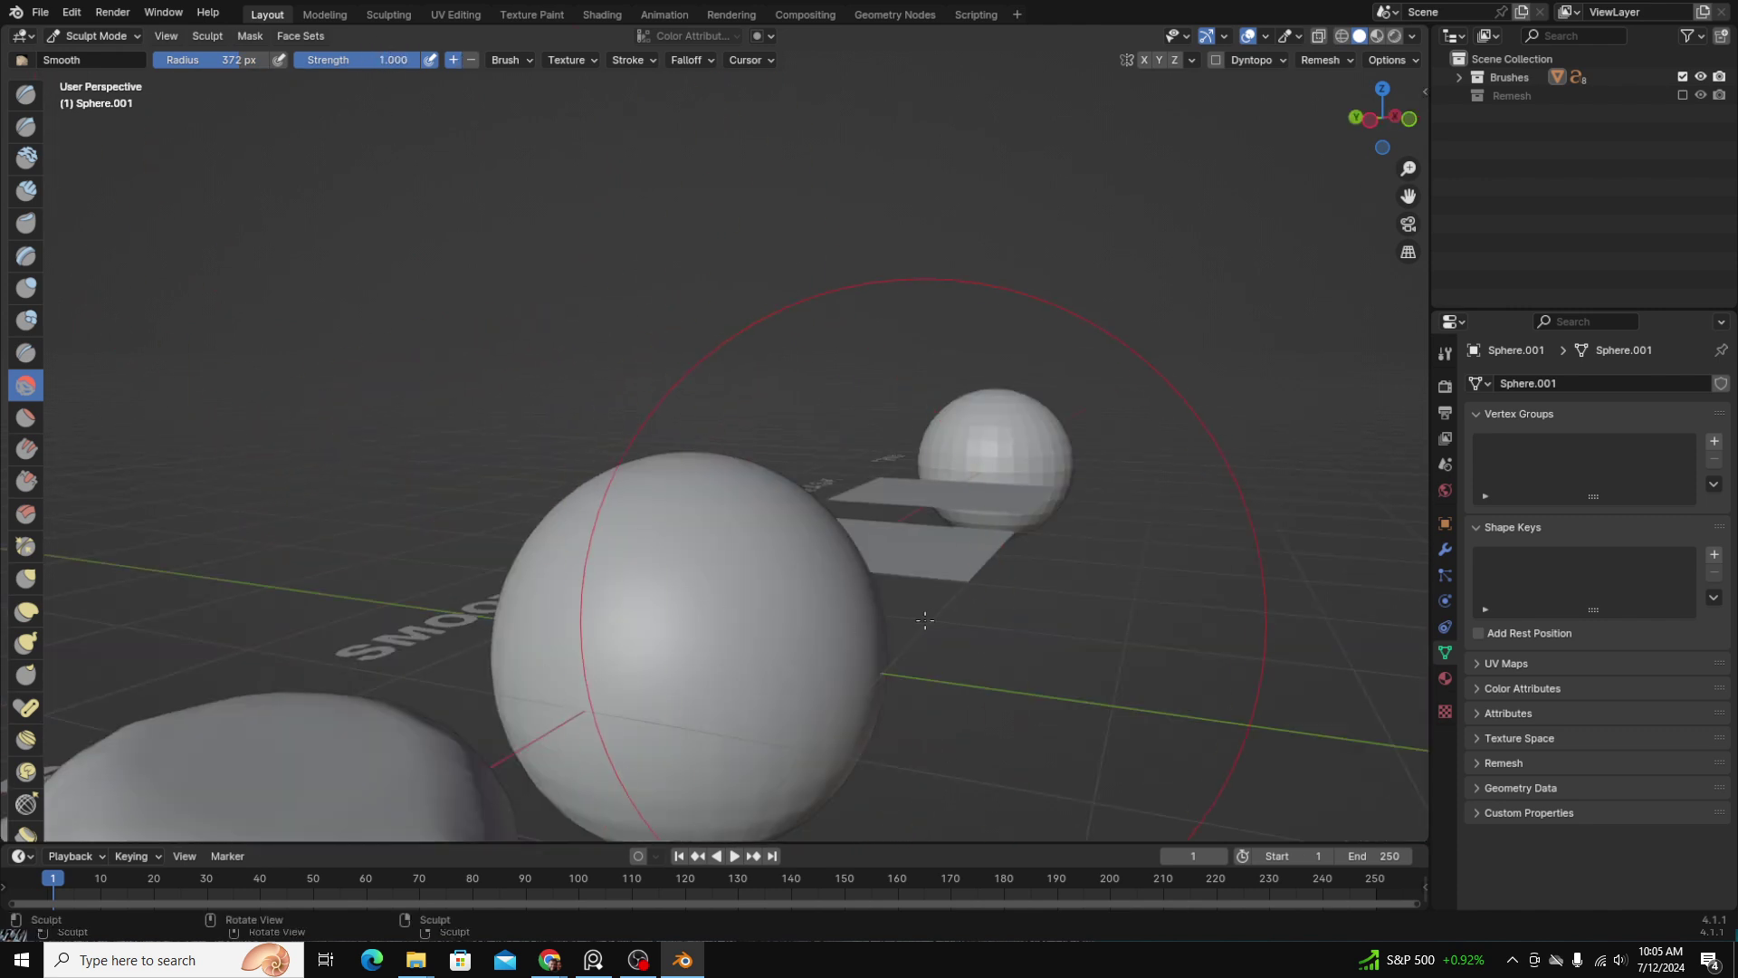
middle_click_drag(924, 620, 682, 501)
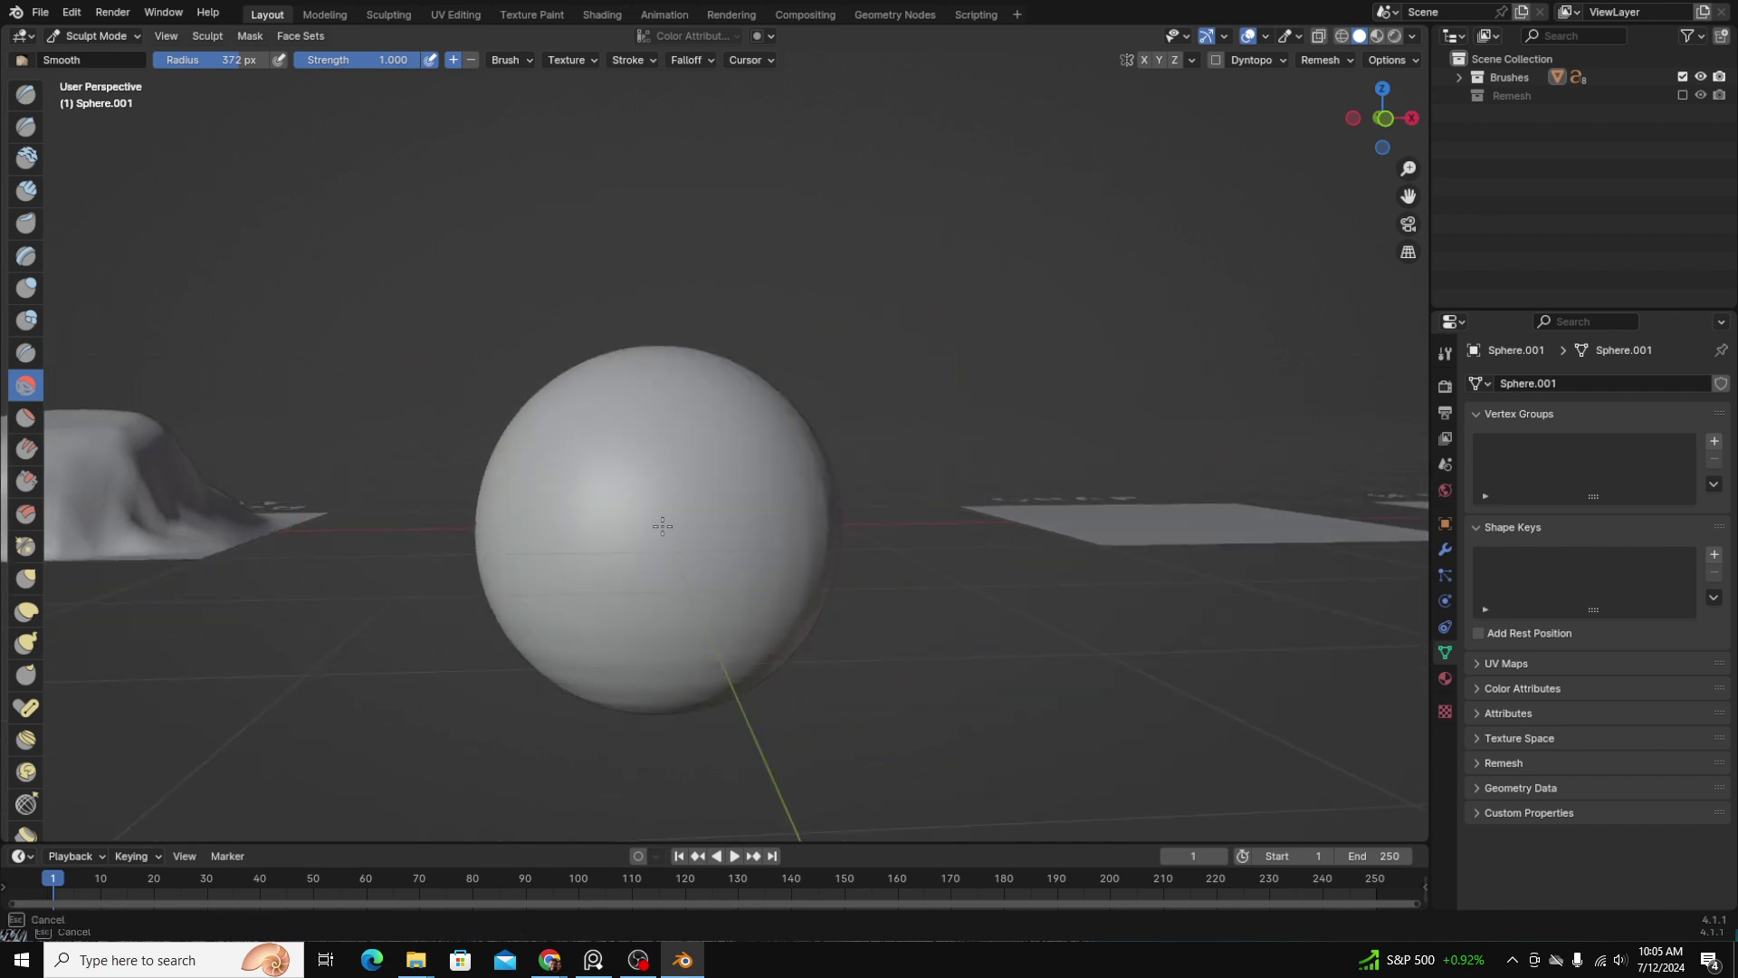
middle_click_drag(860, 493, 966, 473)
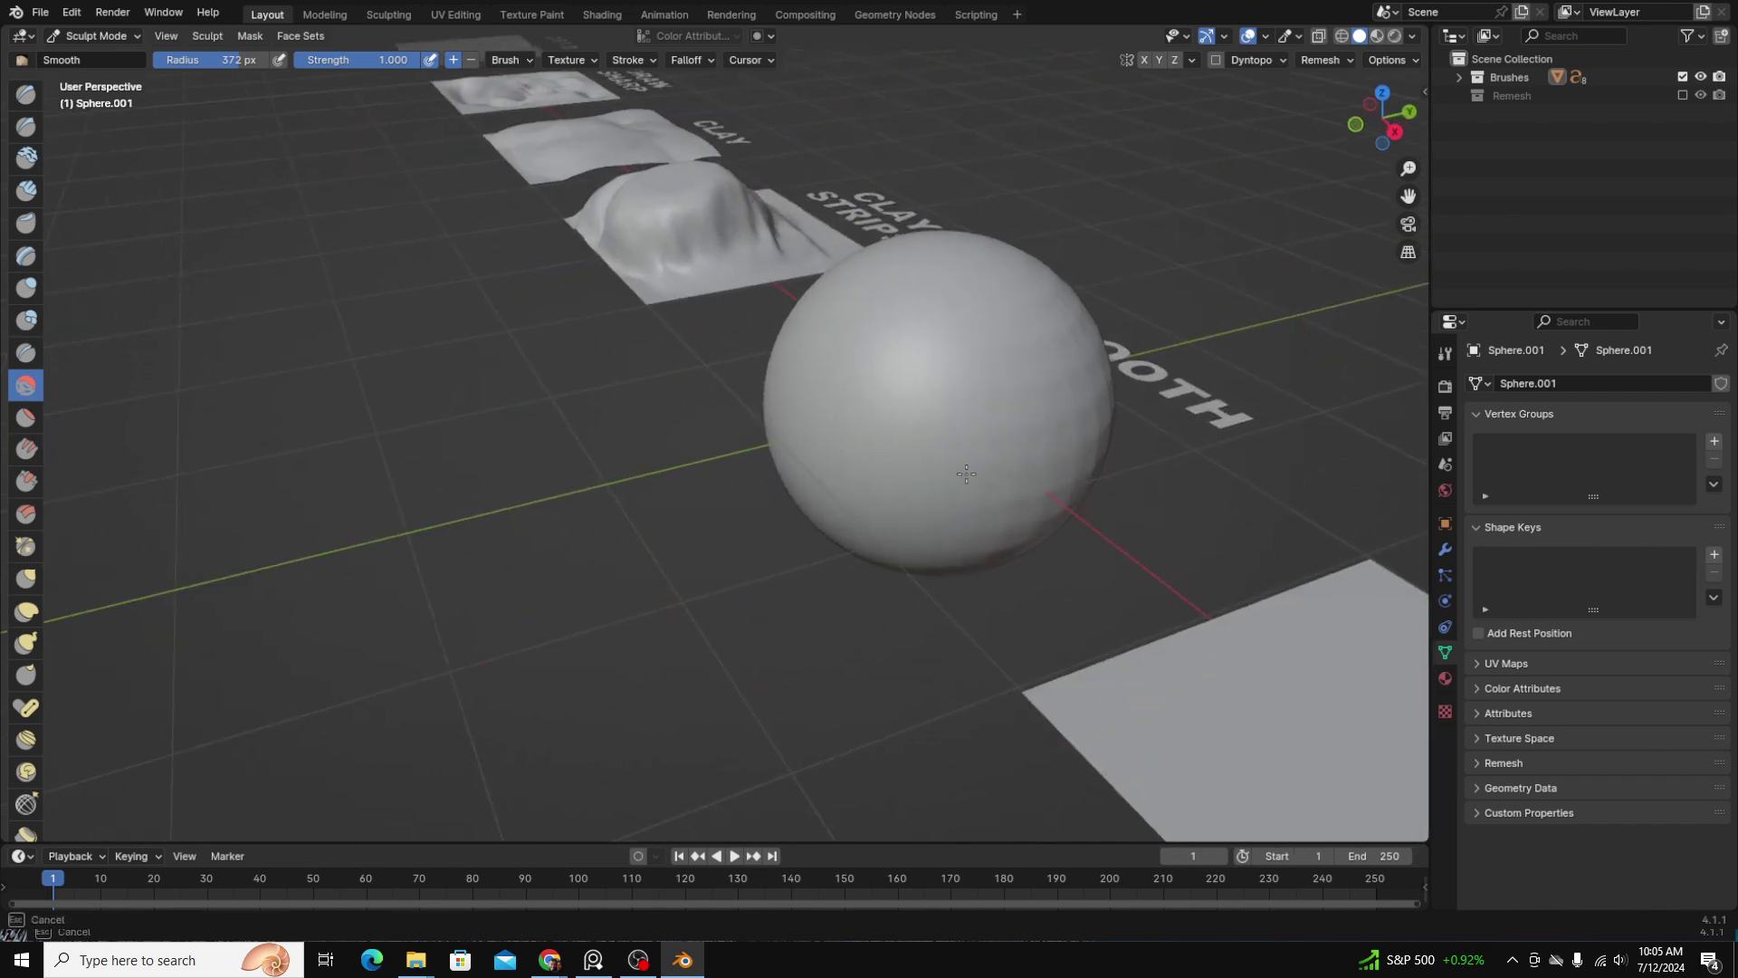
mouse_move(893, 423)
middle_mouse_down()
mouse_move(796, 399)
mouse_move(803, 367)
middle_mouse_up()
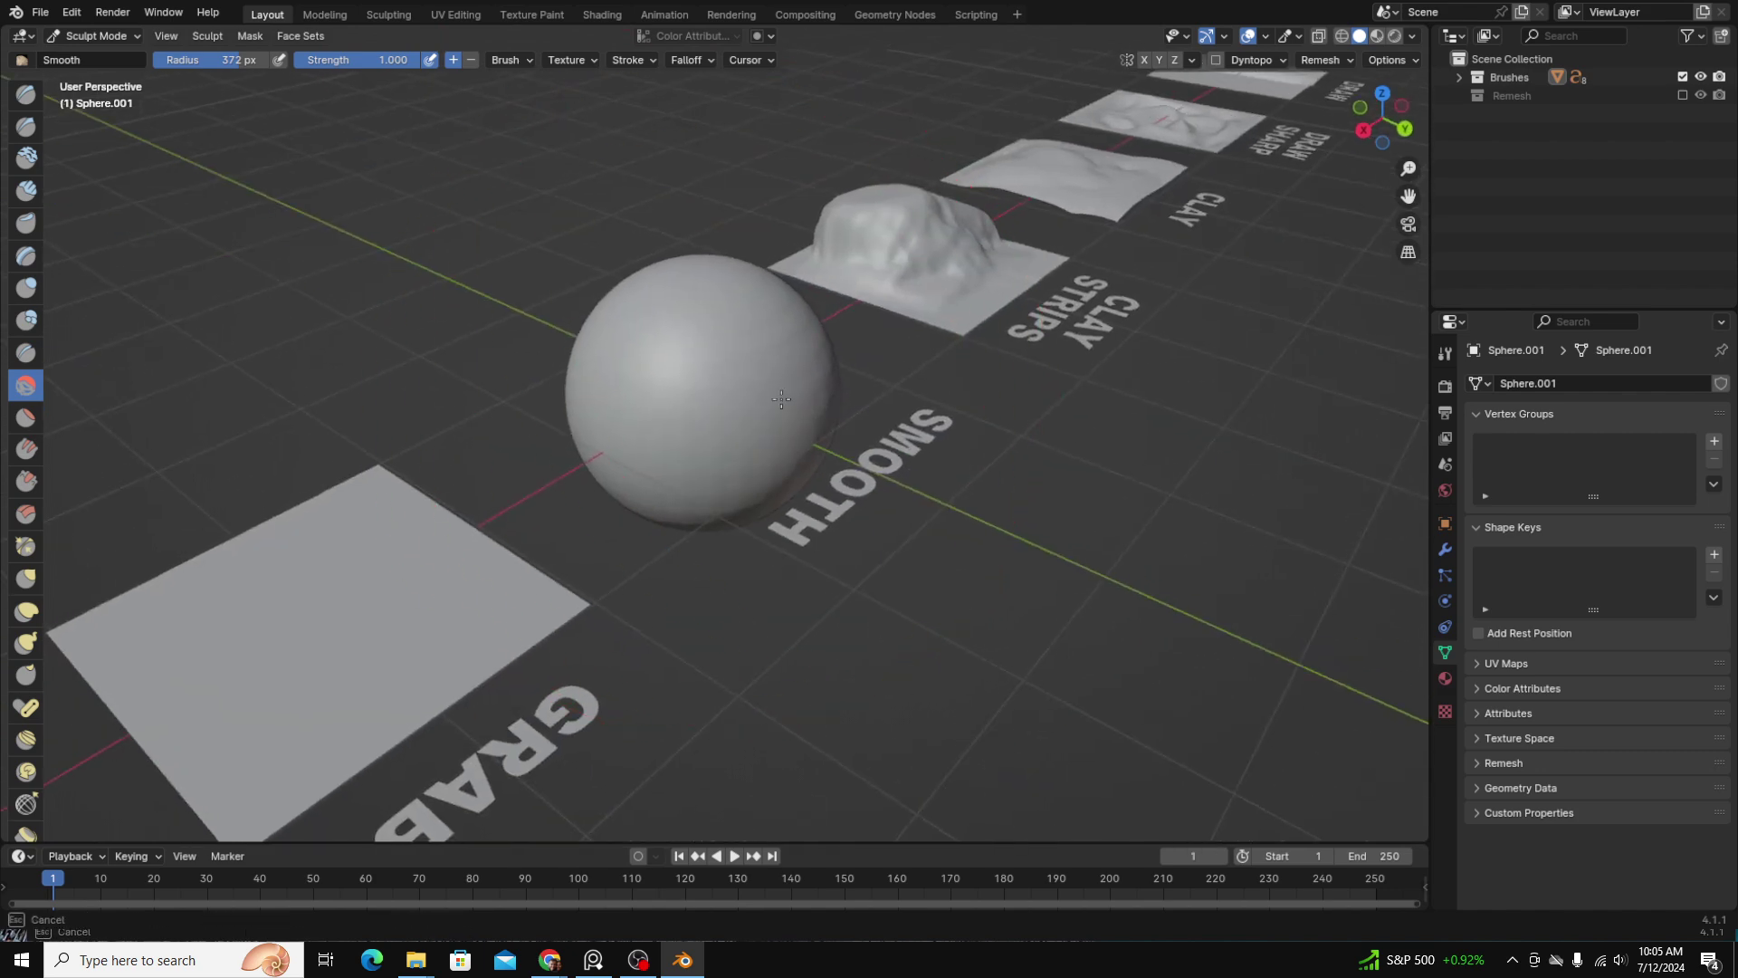
Step: Choose the Grab brush for the GRAB plane and reduce its radius to 176 px
middle_click_drag(737, 411, 699, 586)
scroll(800, 374, "up", 1)
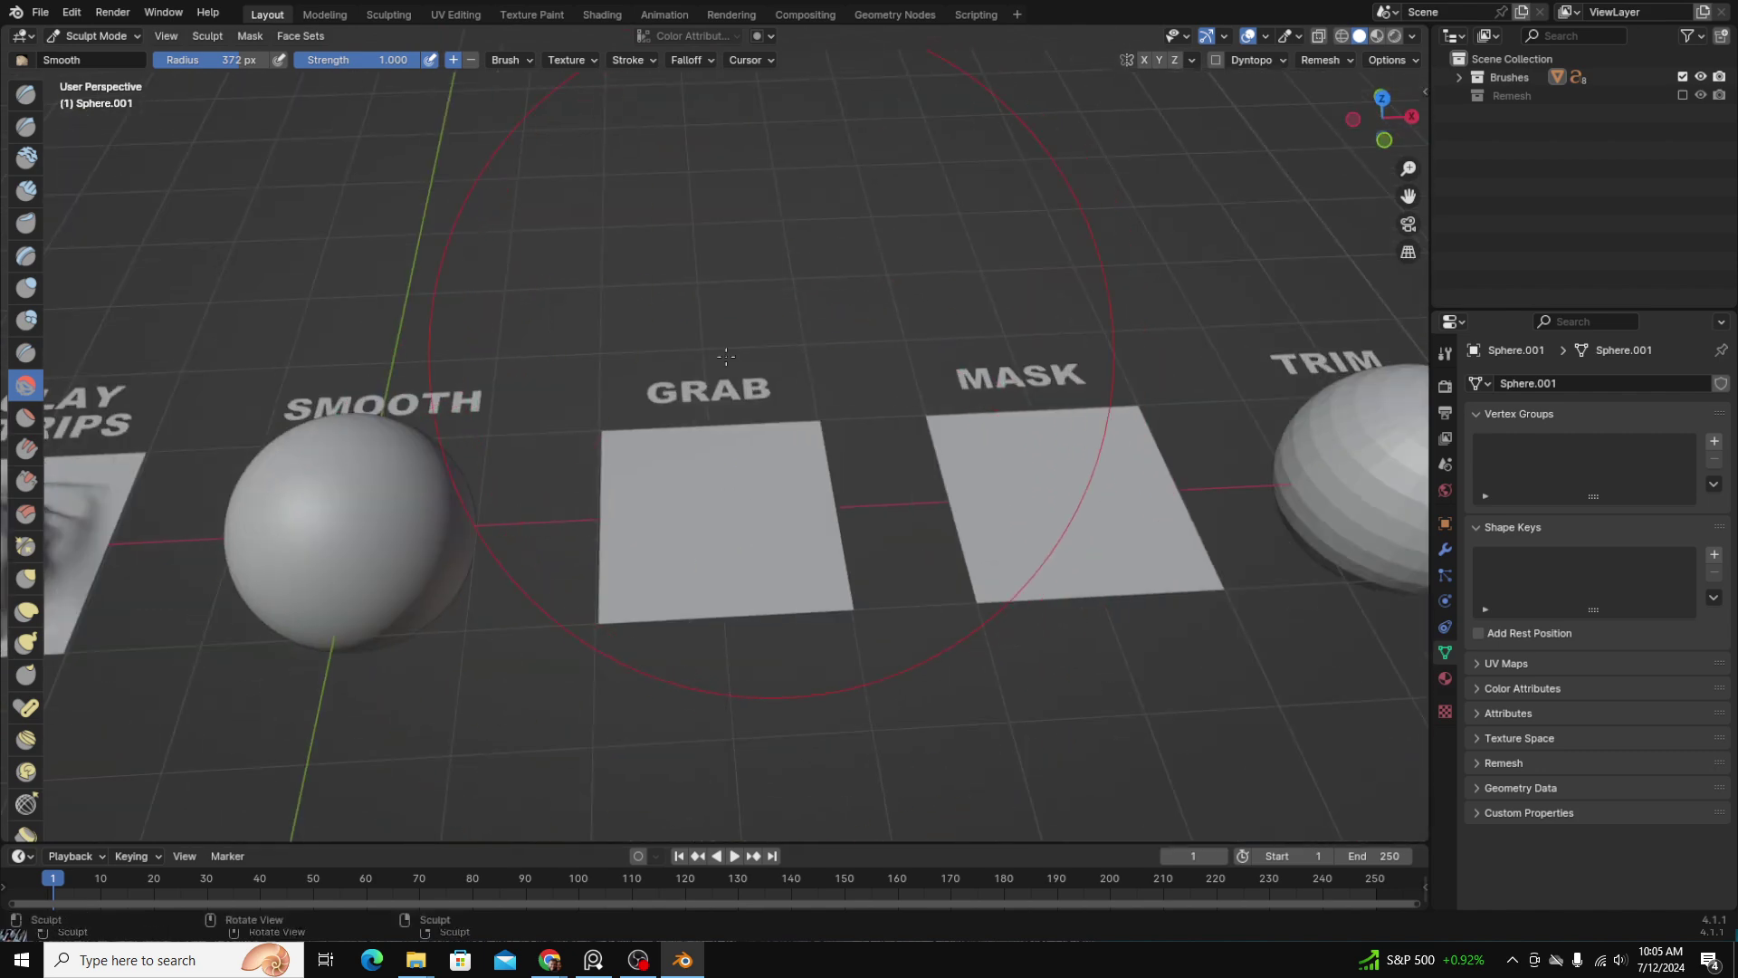
left_click(27, 579)
scroll(718, 439, "up", 4)
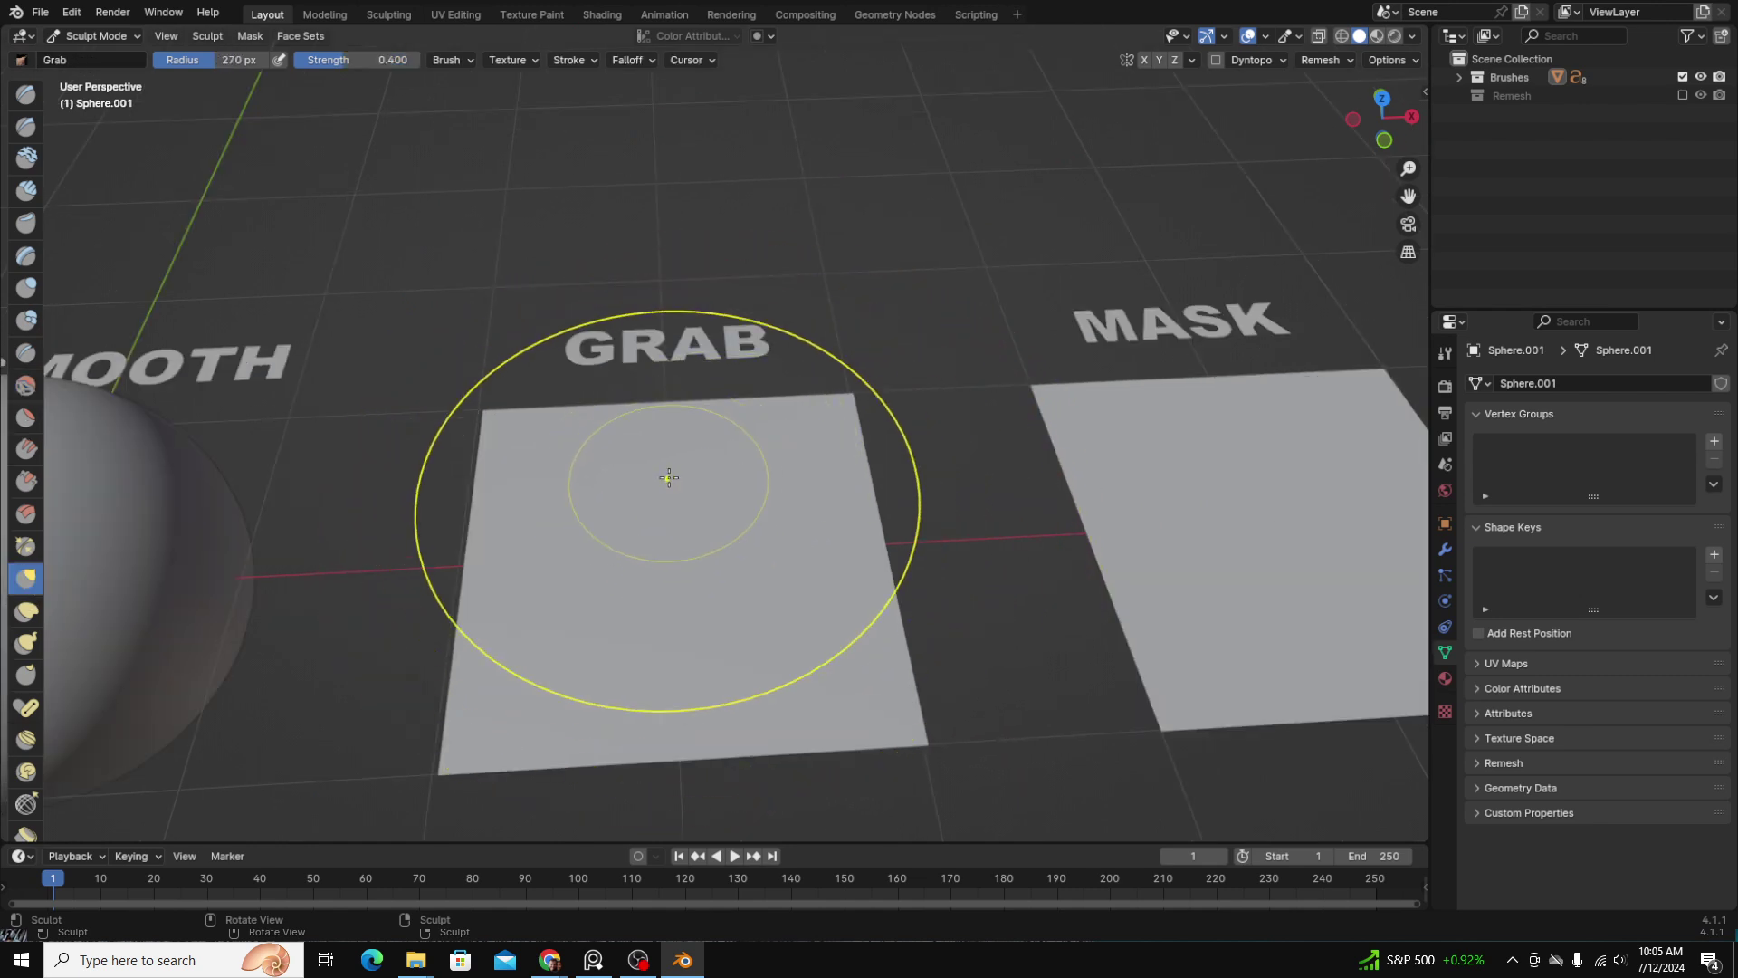
key("bracketleft")
key("bracketleft")
key("bracketleft")
key("bracketleft")
Step: Pull the middle of the GRAB plane up into a tall peak and raise smaller bumps around it
mouse_move(693, 553)
middle_mouse_down()
mouse_move(690, 491)
mouse_move(690, 601)
middle_mouse_up()
left_click_drag(691, 601, 686, 265)
mouse_move(525, 664)
left_mouse_down()
mouse_move(532, 648)
mouse_move(310, 523)
left_mouse_up()
left_click_drag(510, 535, 418, 412)
left_click_drag(891, 690, 973, 541)
Step: Grab further areas near the GRAB plane's edges and check the pulled shapes from several low angles
mouse_move(973, 540)
middle_mouse_down()
mouse_move(943, 527)
mouse_move(912, 554)
middle_mouse_up()
left_click_drag(910, 538, 878, 493)
middle_click_drag(783, 389, 760, 448)
left_click_drag(751, 449, 716, 399)
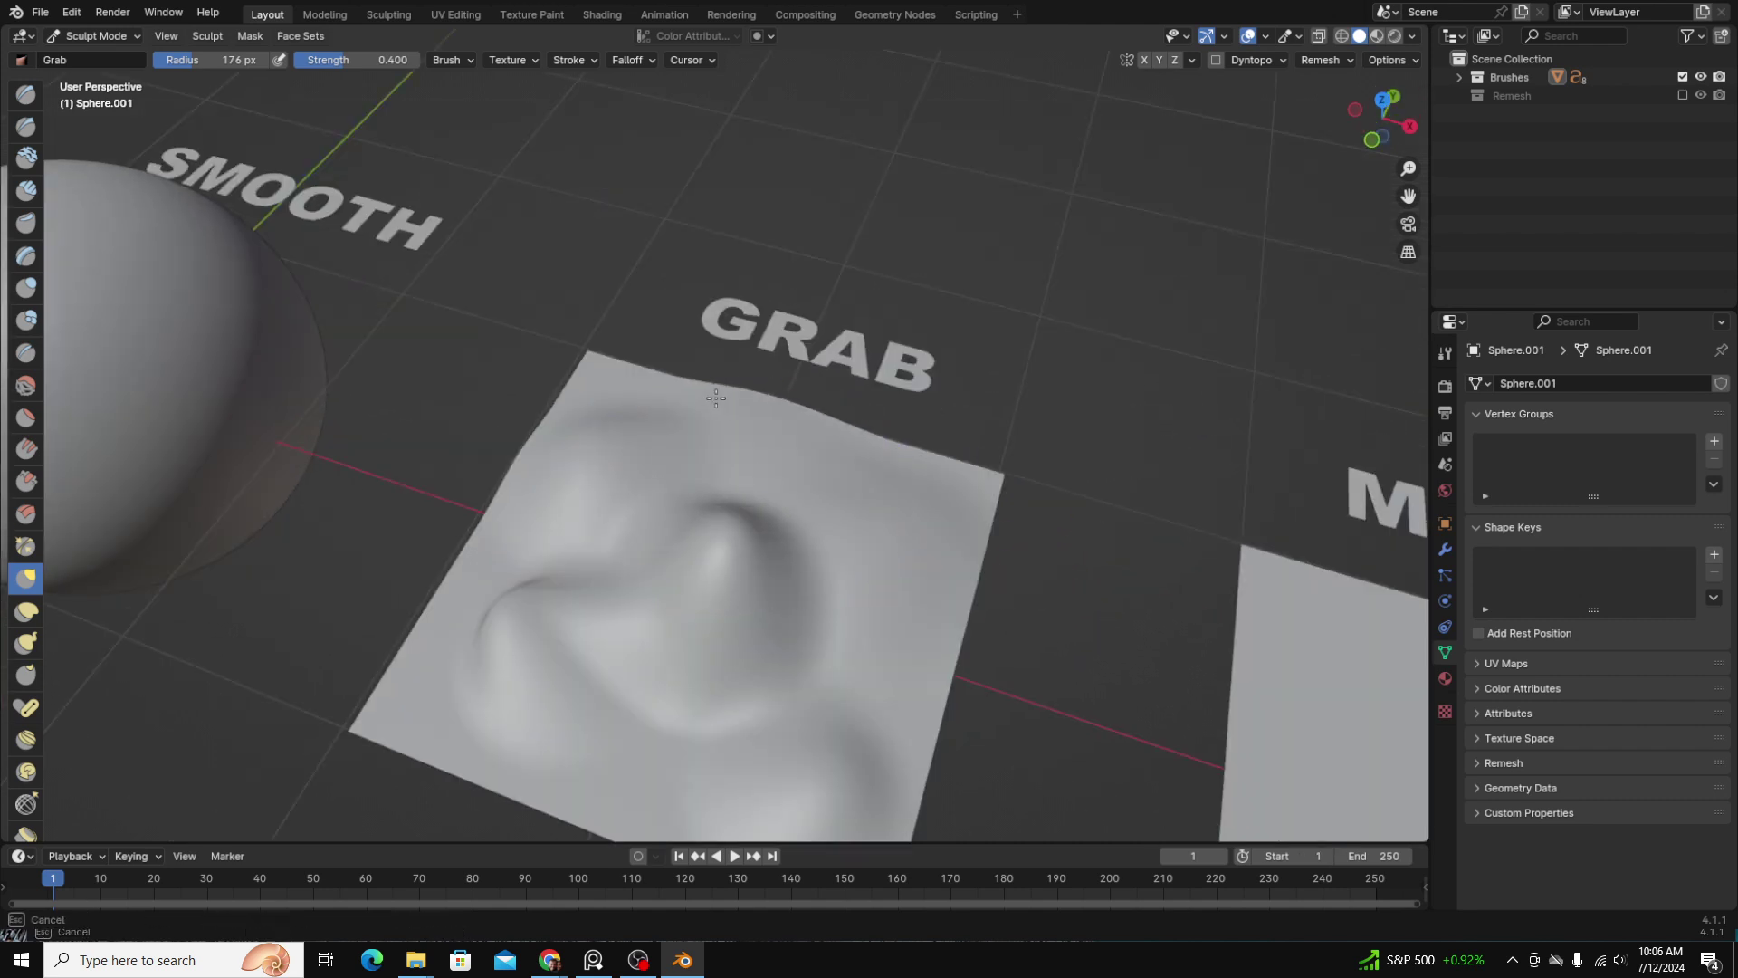
middle_click_drag(715, 399, 854, 438)
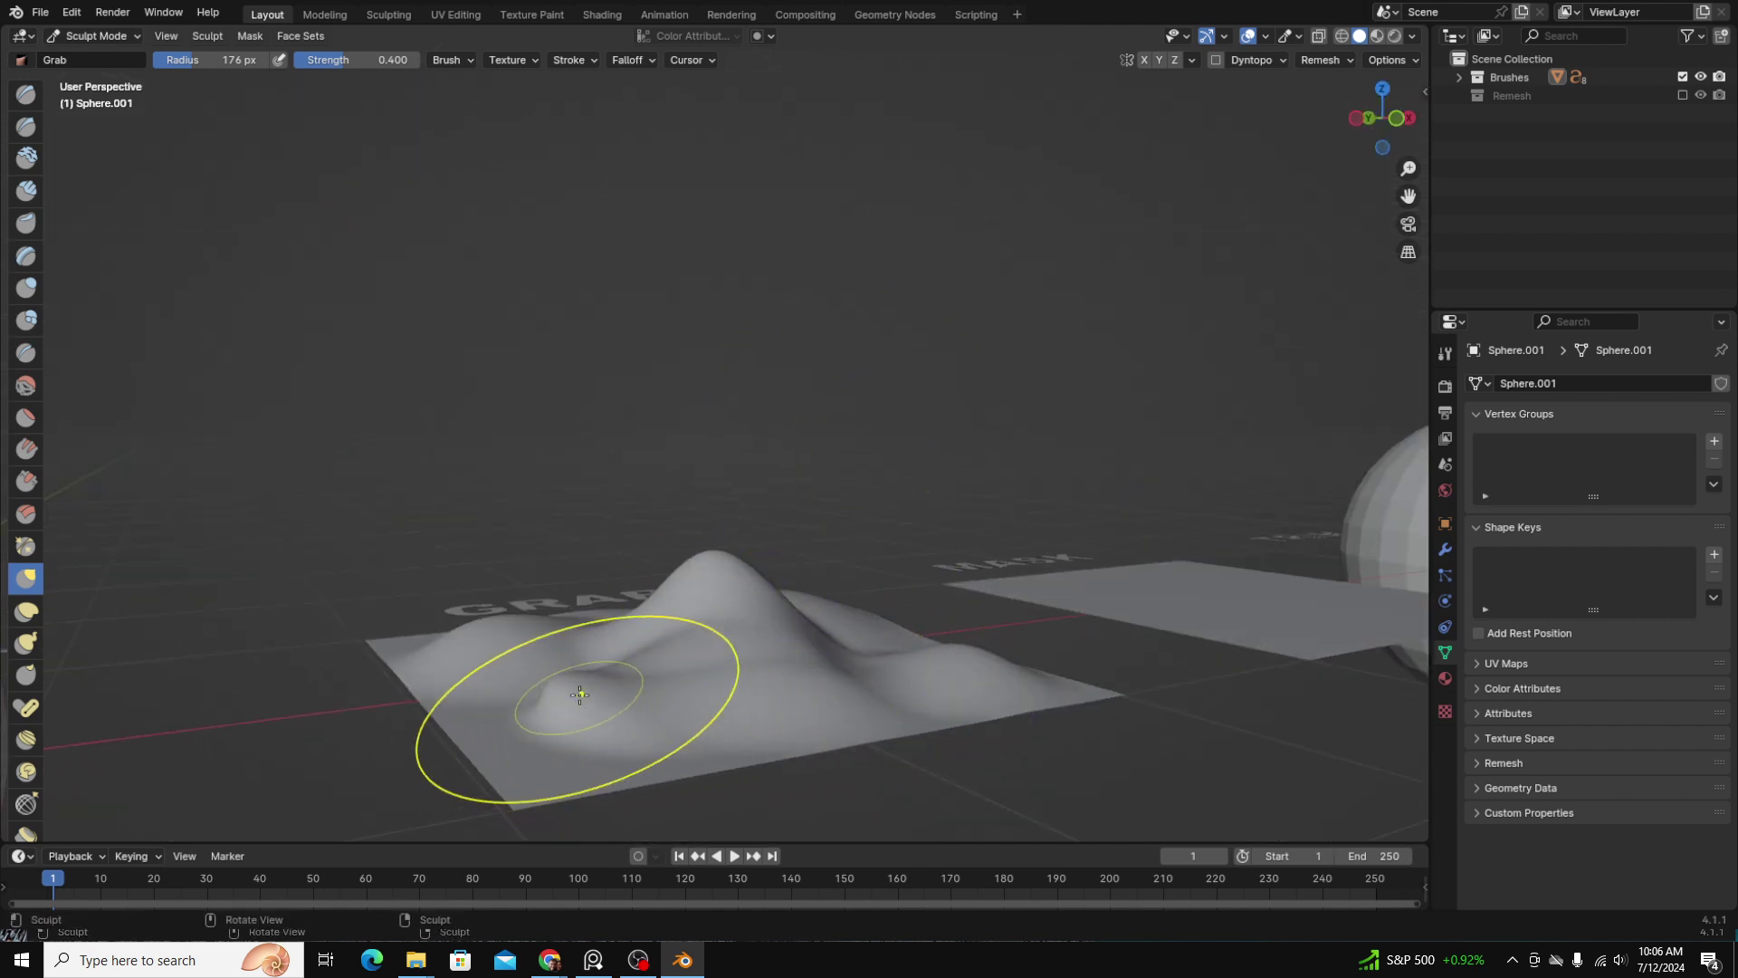
scroll(881, 616, "down", 1)
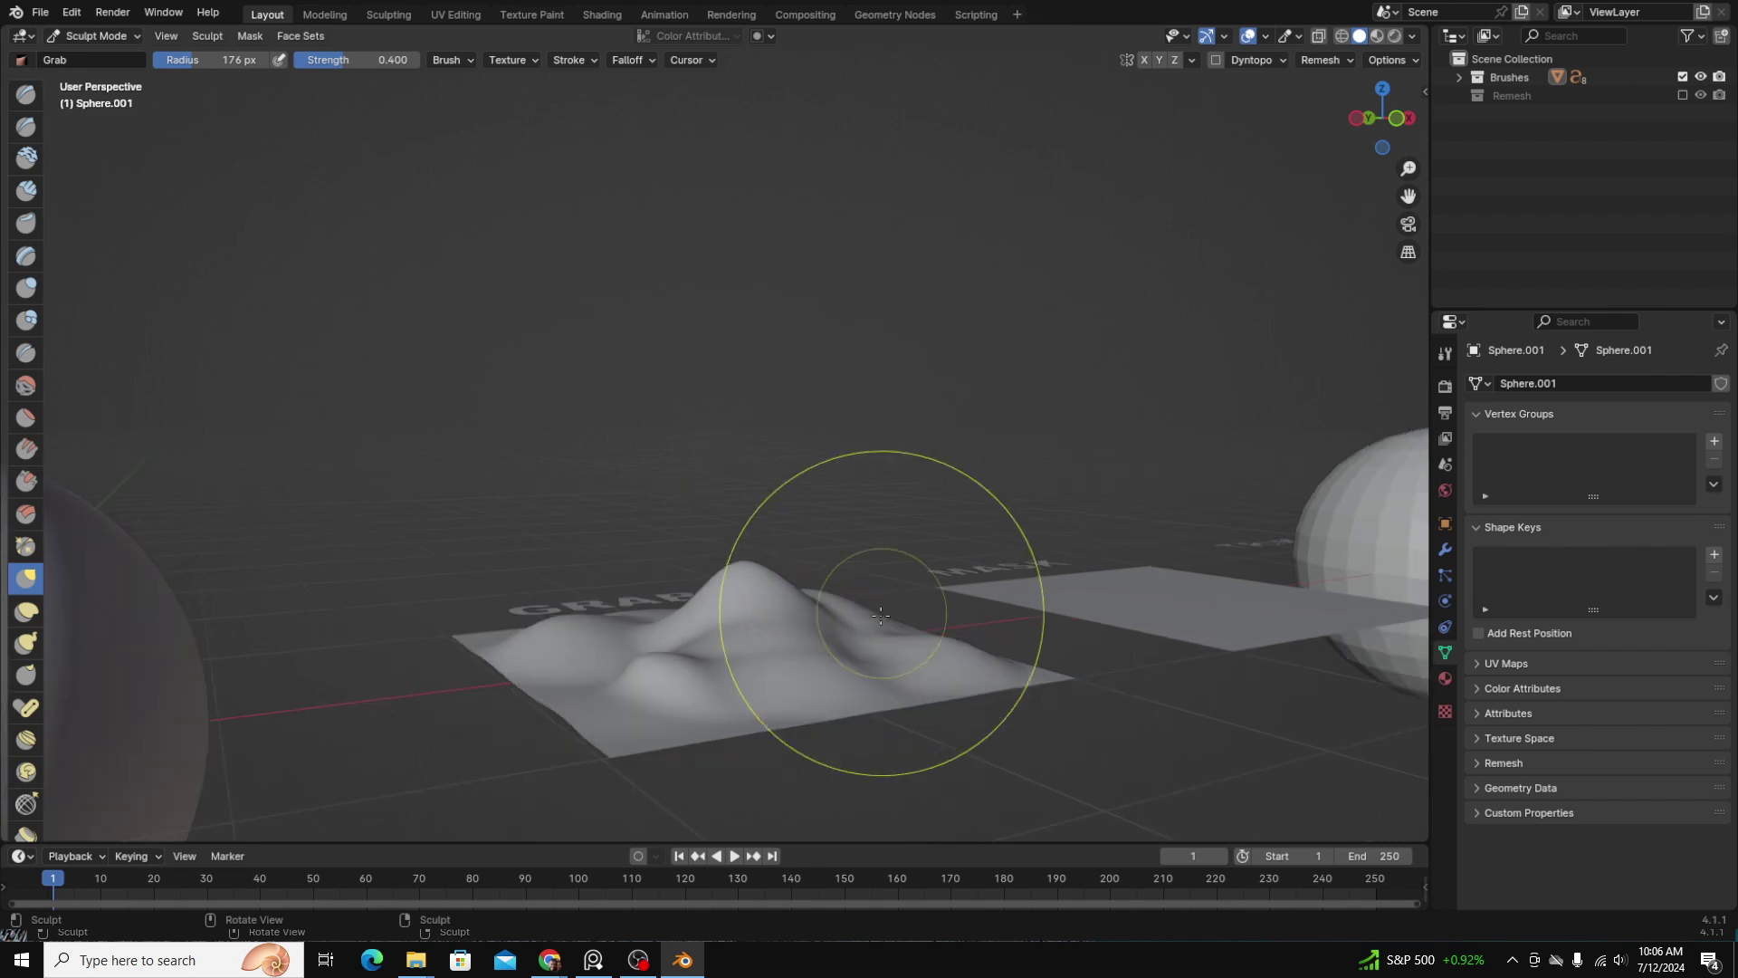
middle_click_drag(881, 616, 795, 698)
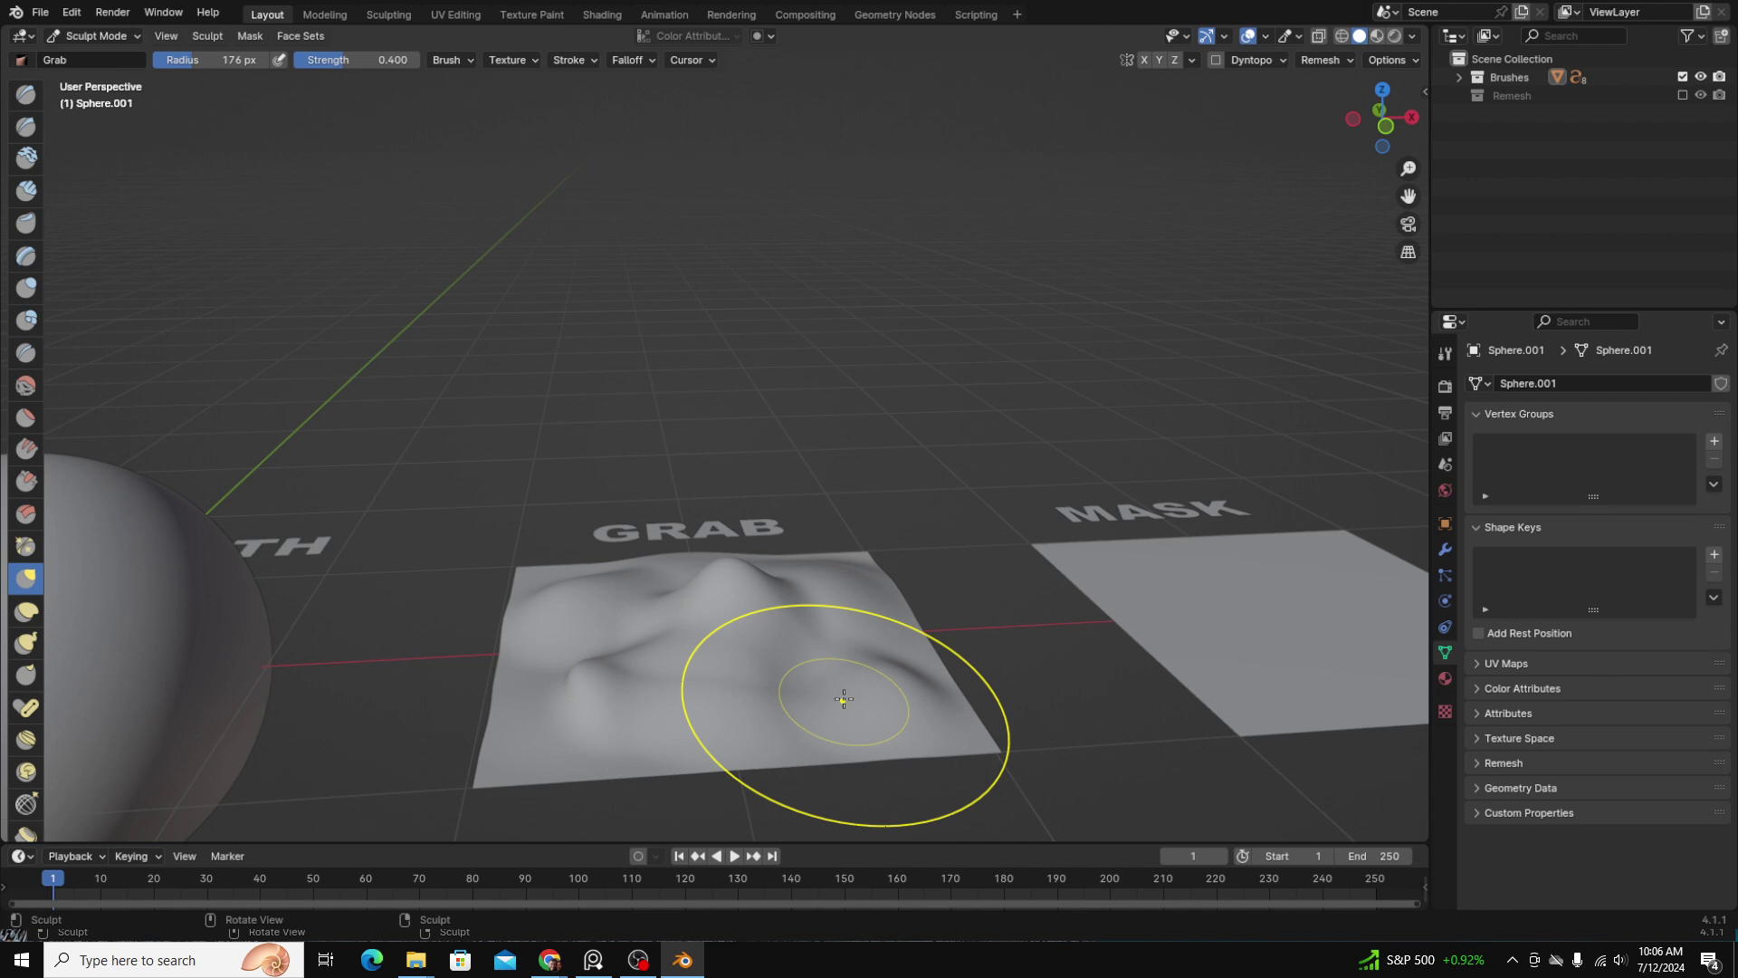
Step: Enlarge the Grab brush radius to 292 px and pull the middle of the GRAB plane up into a broad peak
scroll(789, 666, "down", 1)
middle_click_drag(780, 590, 768, 631)
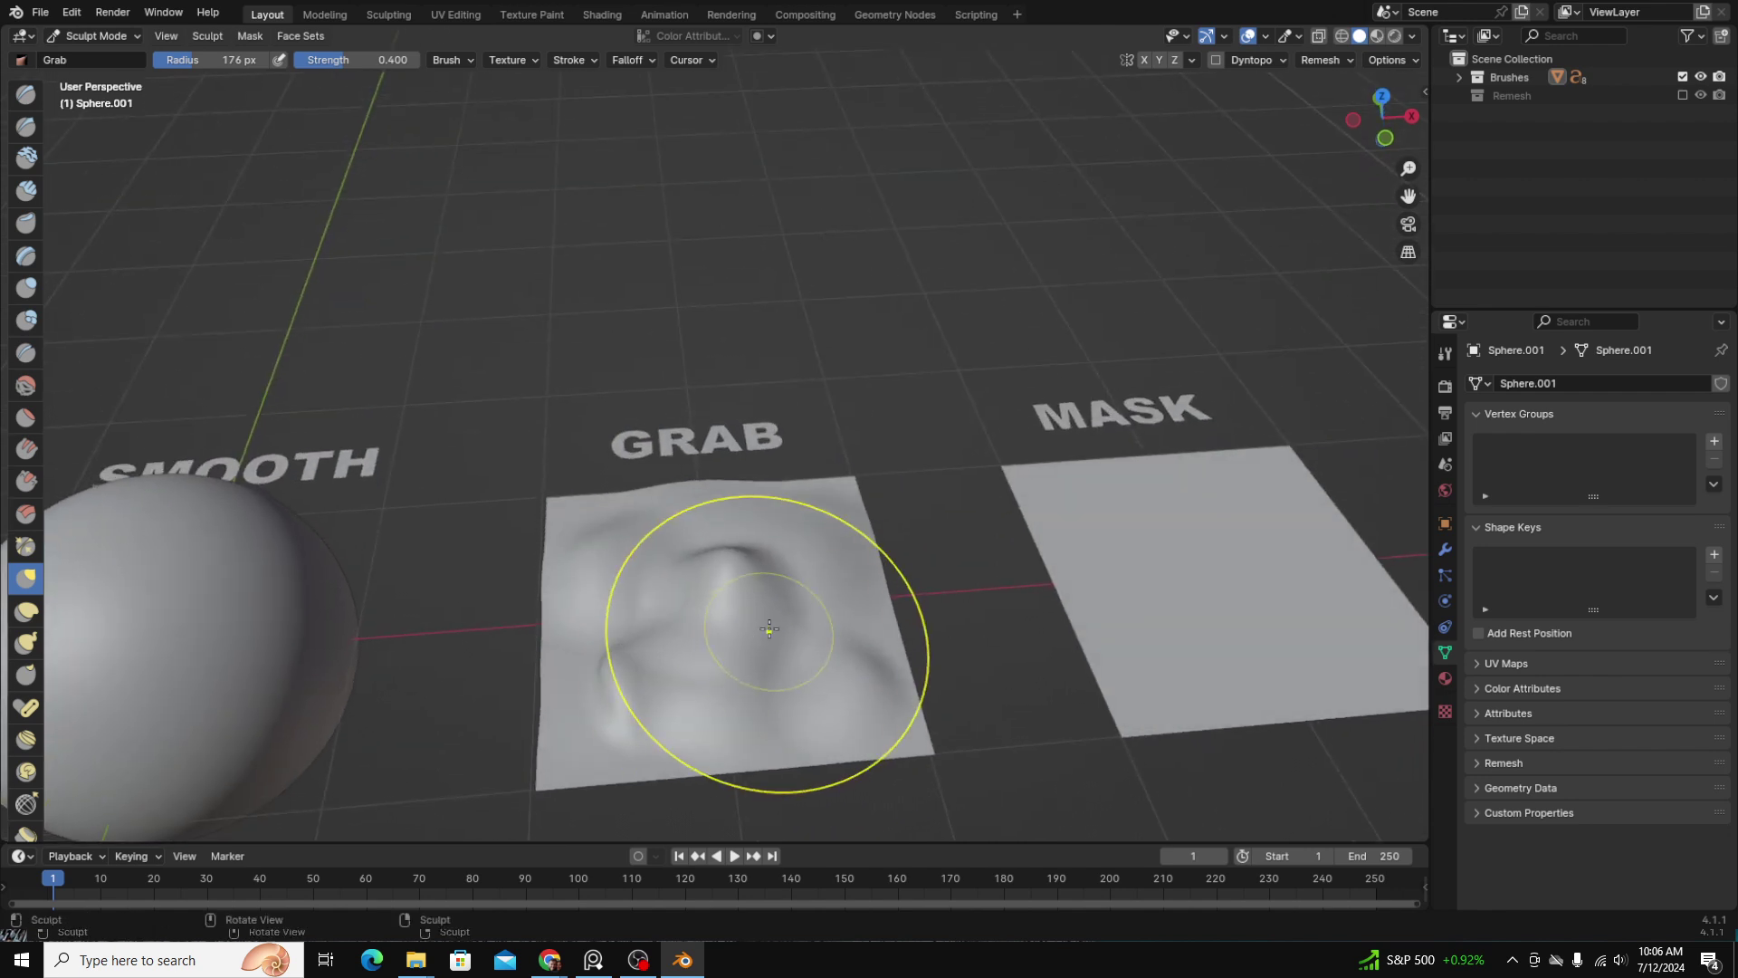
scroll(769, 630, "up", 2)
key("bracketleft")
key("bracketleft")
key("bracketright")
key("bracketright")
key("bracketright")
key("bracketright")
key("bracketright")
key("bracketright")
key("bracketright")
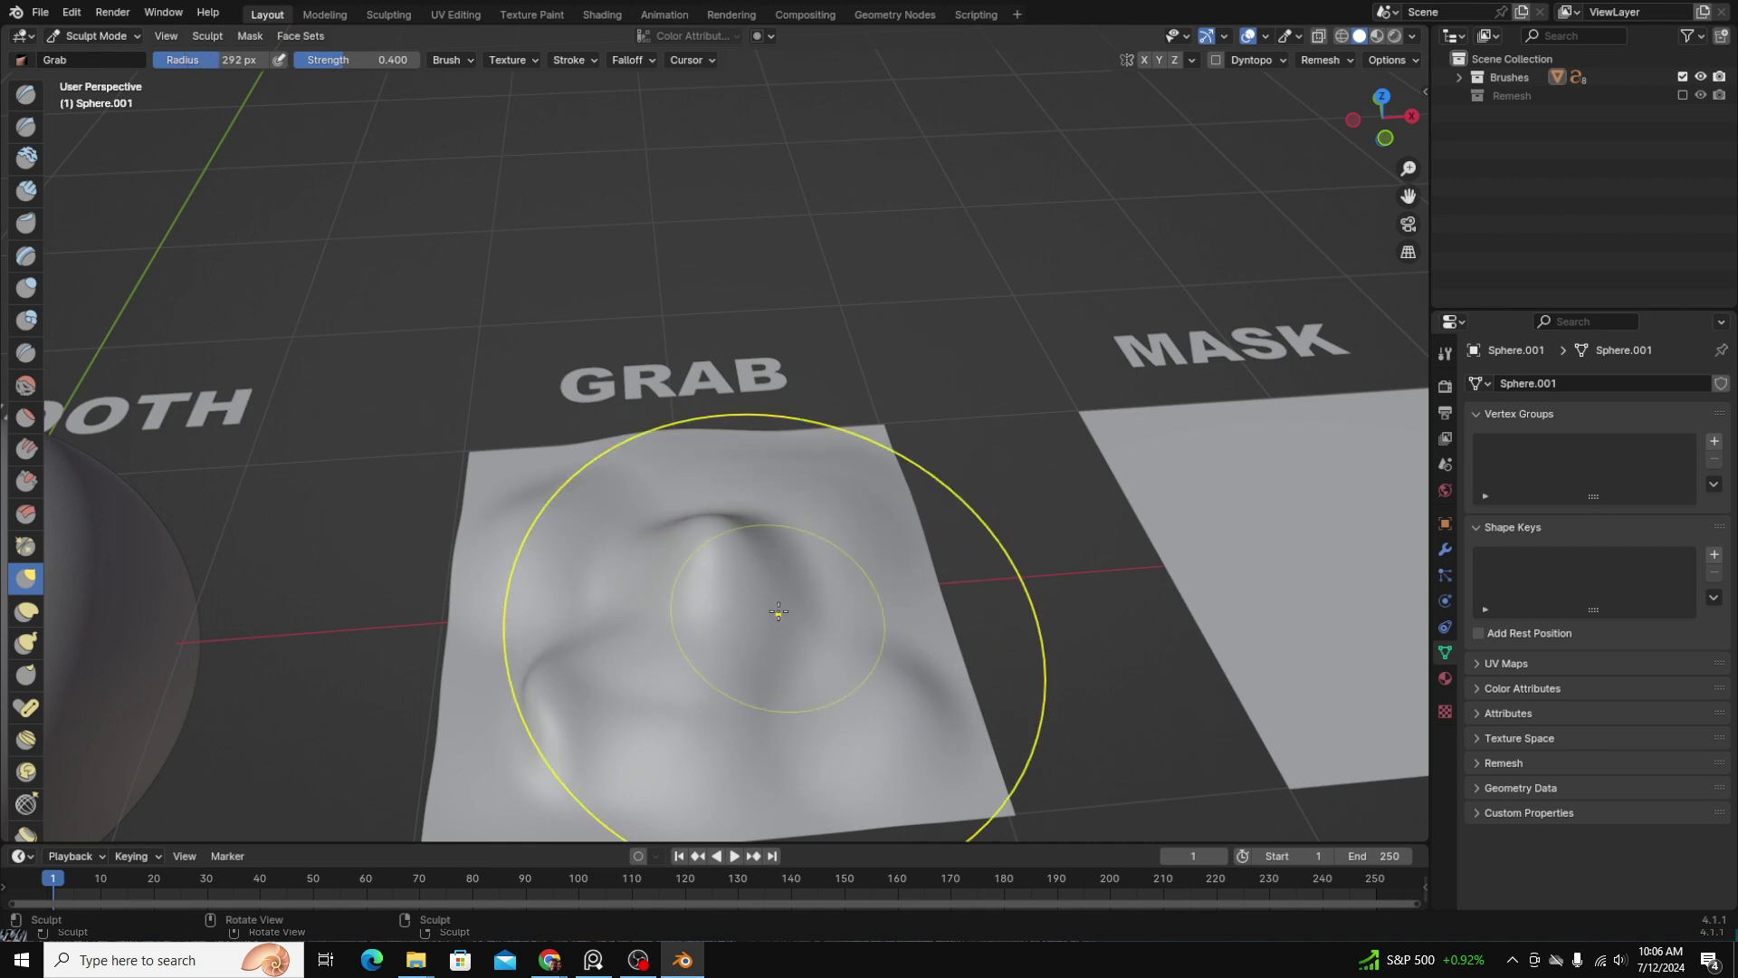
left_click_drag(779, 612, 756, 380)
mouse_move(756, 381)
middle_mouse_down()
mouse_move(757, 504)
mouse_move(419, 568)
middle_mouse_up()
scroll(725, 643, "down", 4)
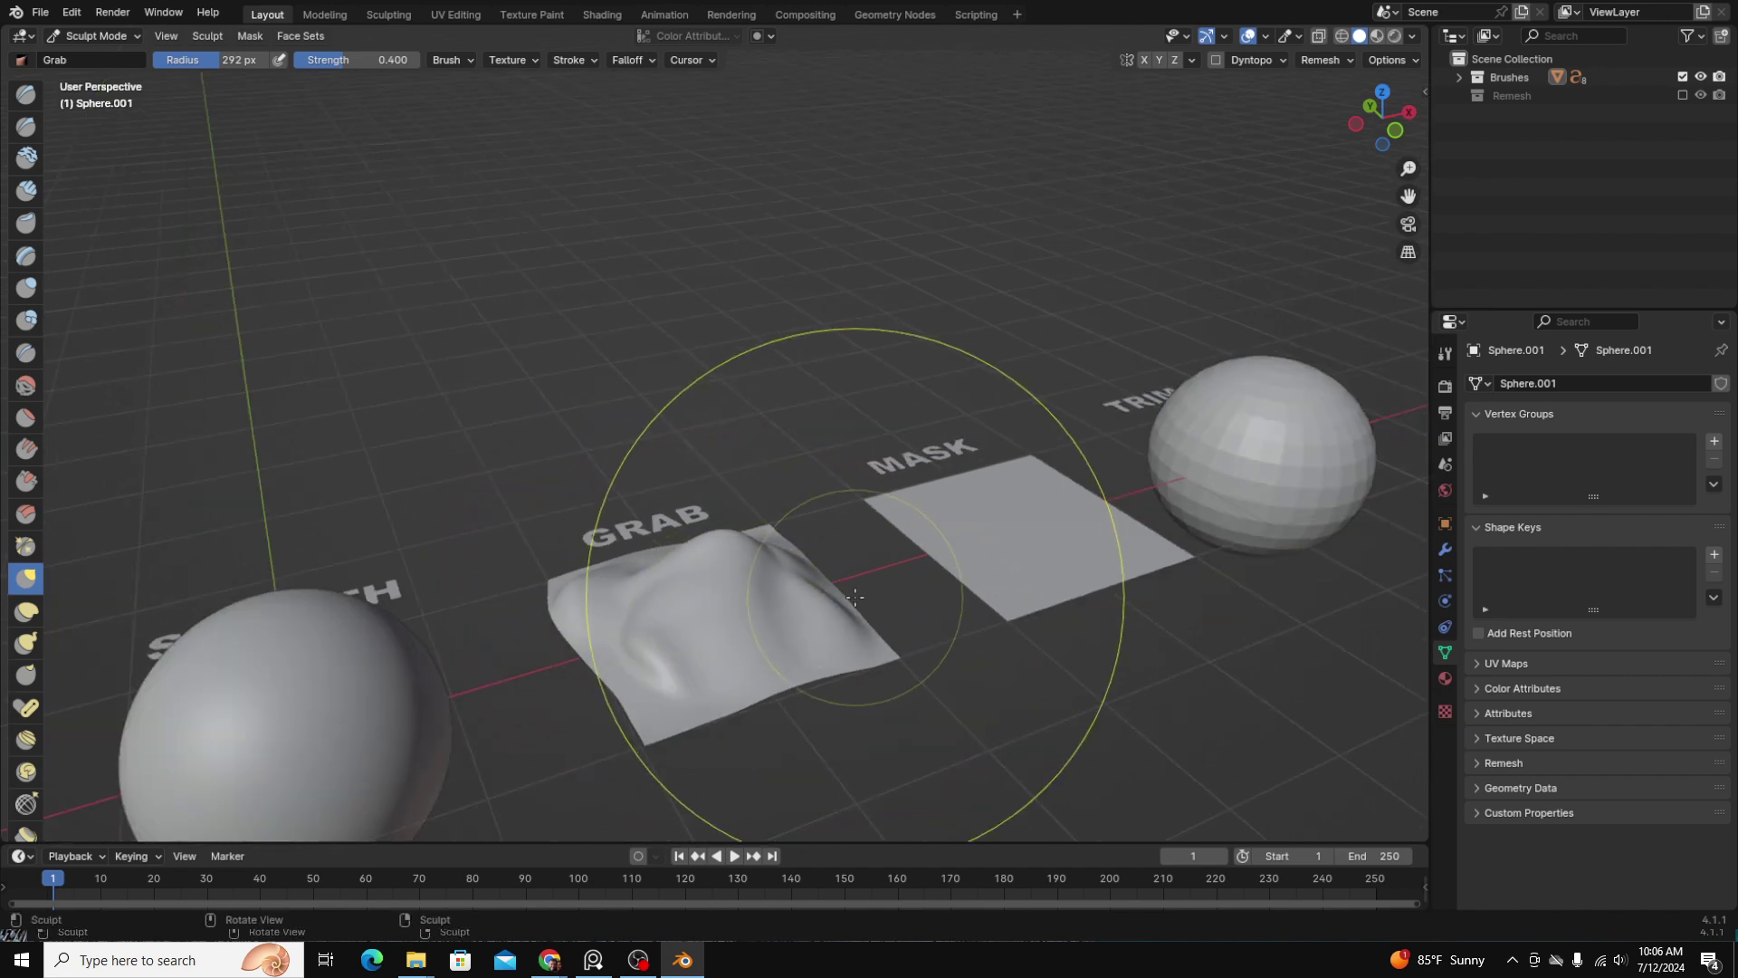
Step: Undo the GRAB plane's strokes and raise separate small bumps on it with Y symmetry and a 46 px Grab radius
middle_click_drag(854, 598, 792, 637)
key("ctrl+z")
key("ctrl+z")
key("ctrl+z")
key("ctrl+z")
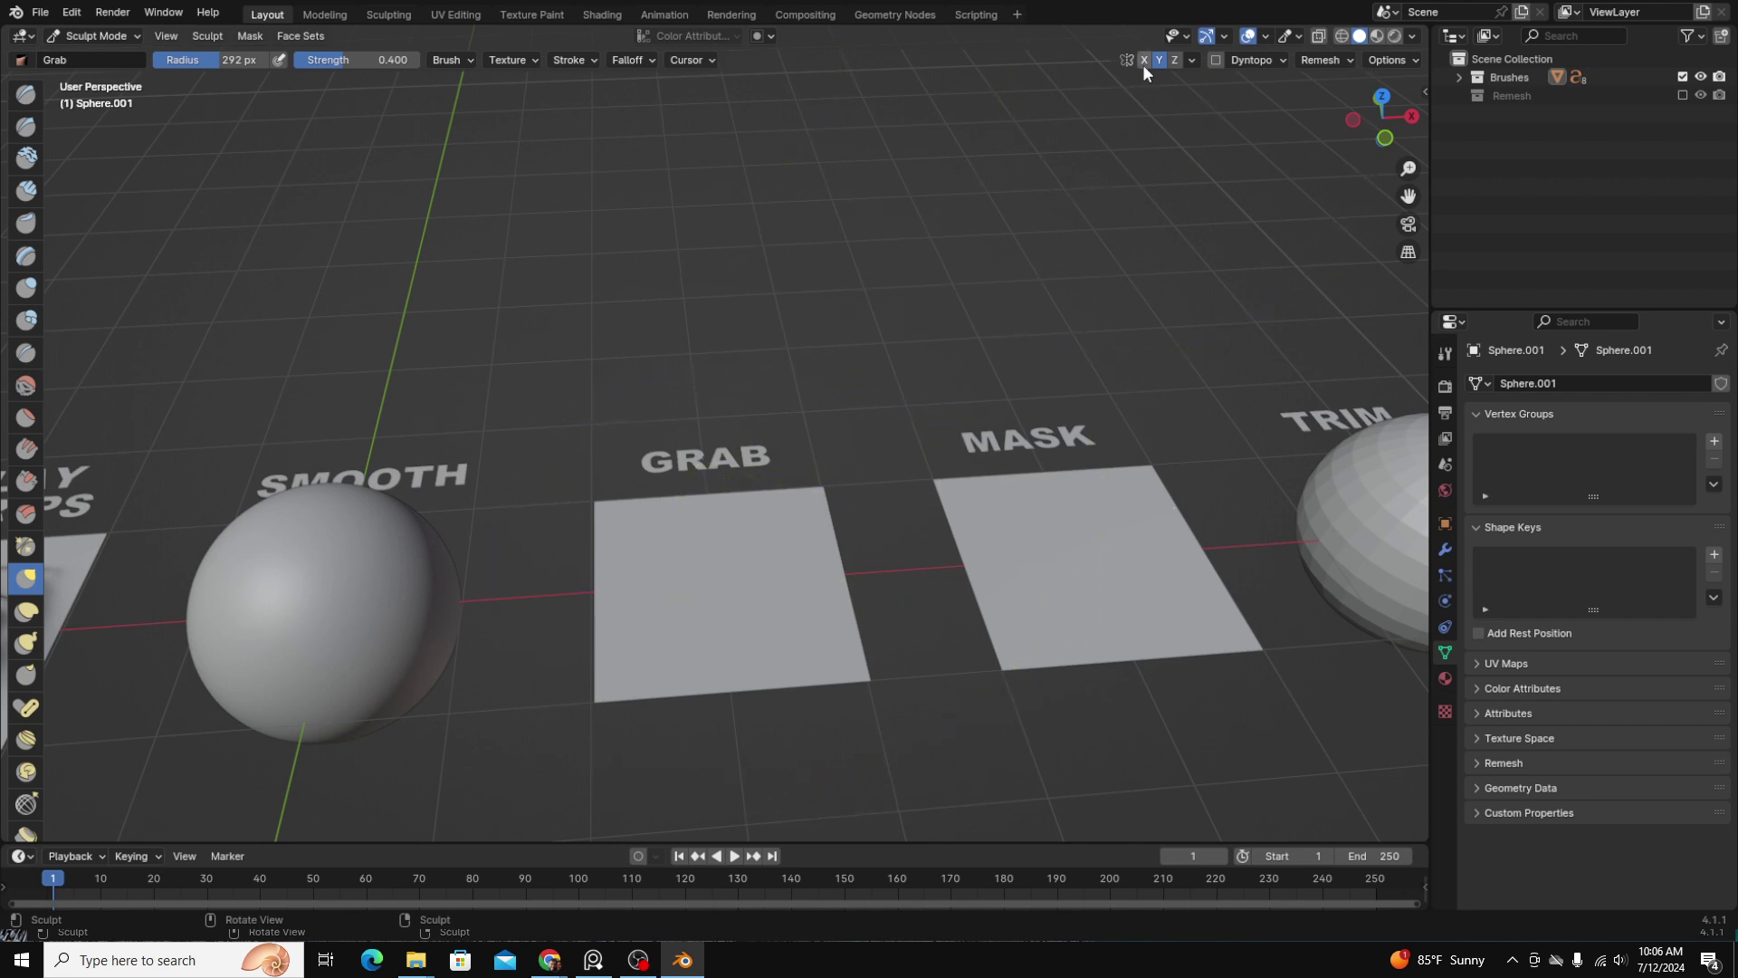
middle_click_drag(761, 628, 226, 100)
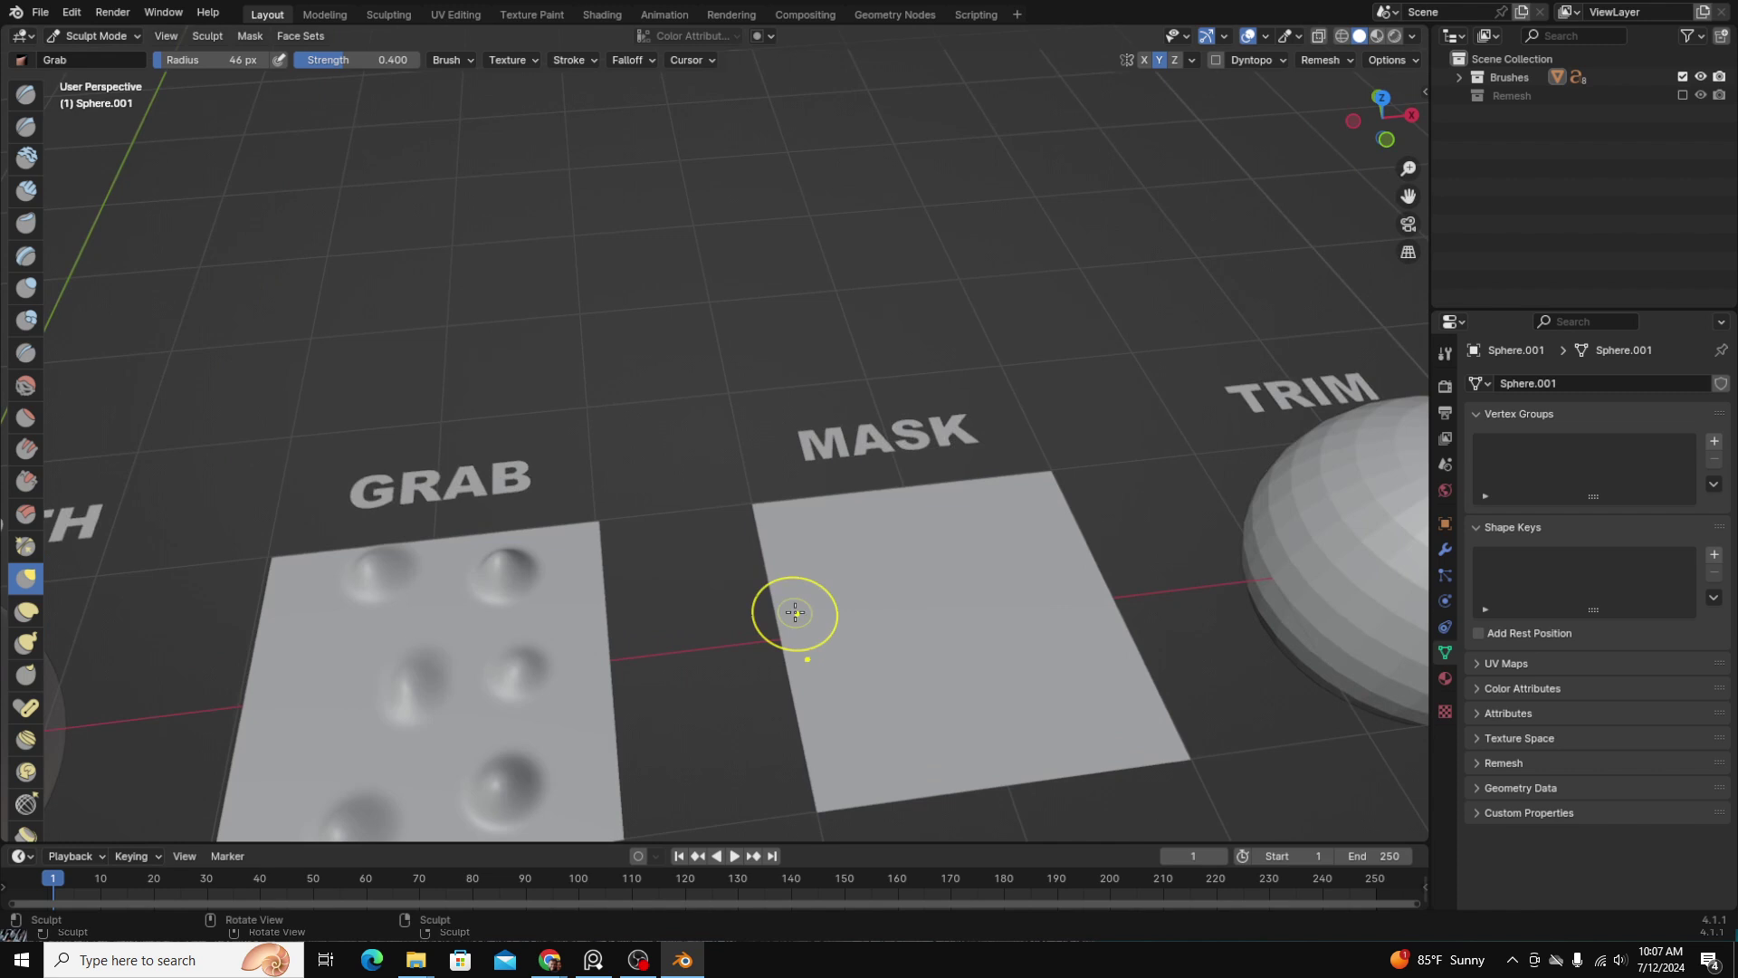
Step: Mask a rectangular area in the upper-left part of the MASK plane with the Box Mask tool
middle_click_drag(795, 606, 652, 534)
scroll(16, 625, "down", 6)
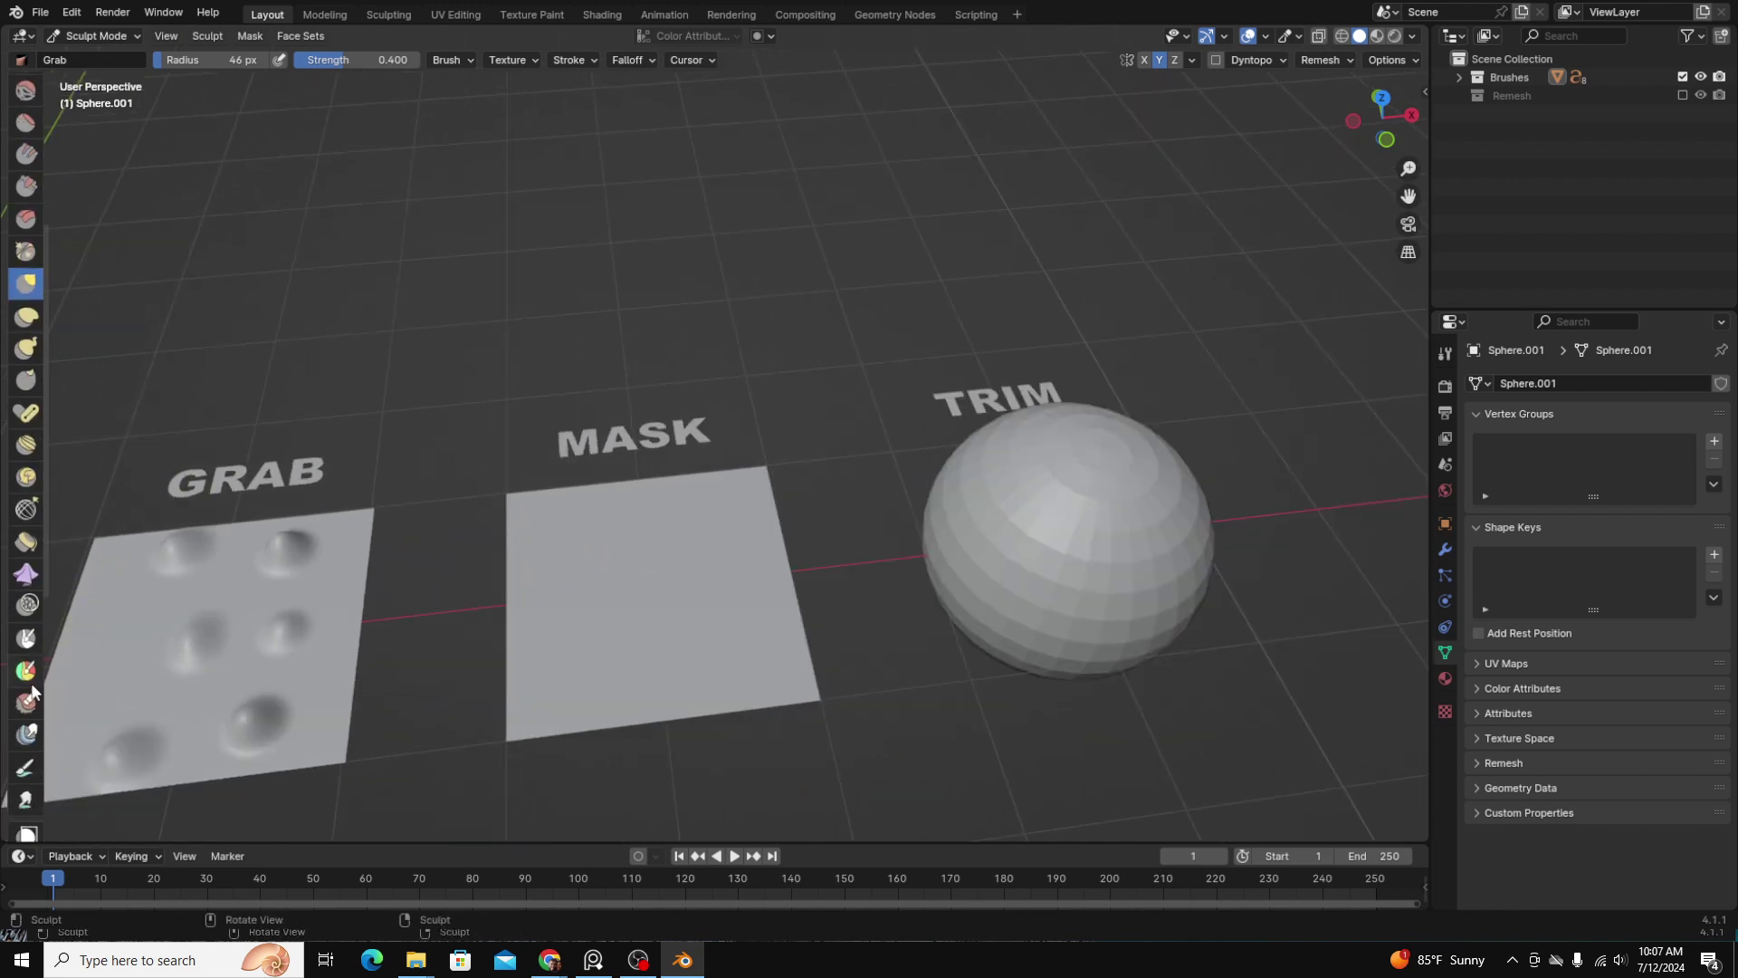
scroll(23, 672, "down", 3)
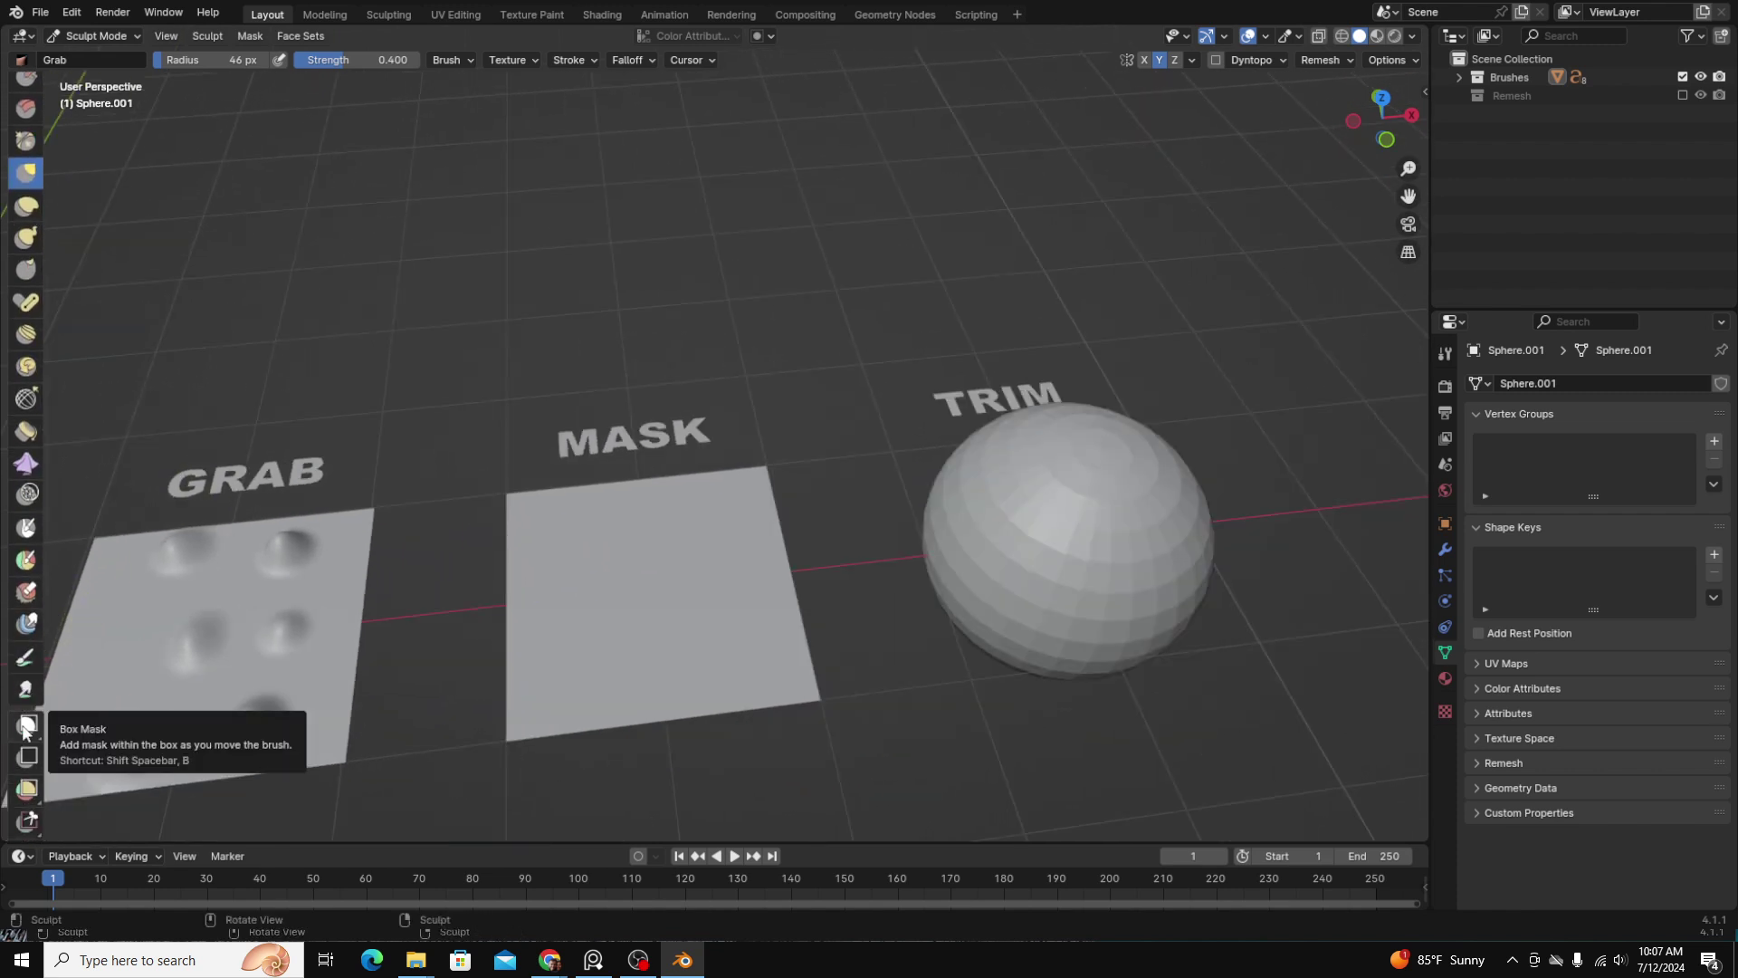
left_click_drag(26, 727, 99, 727)
left_click_drag(100, 727, 100, 727)
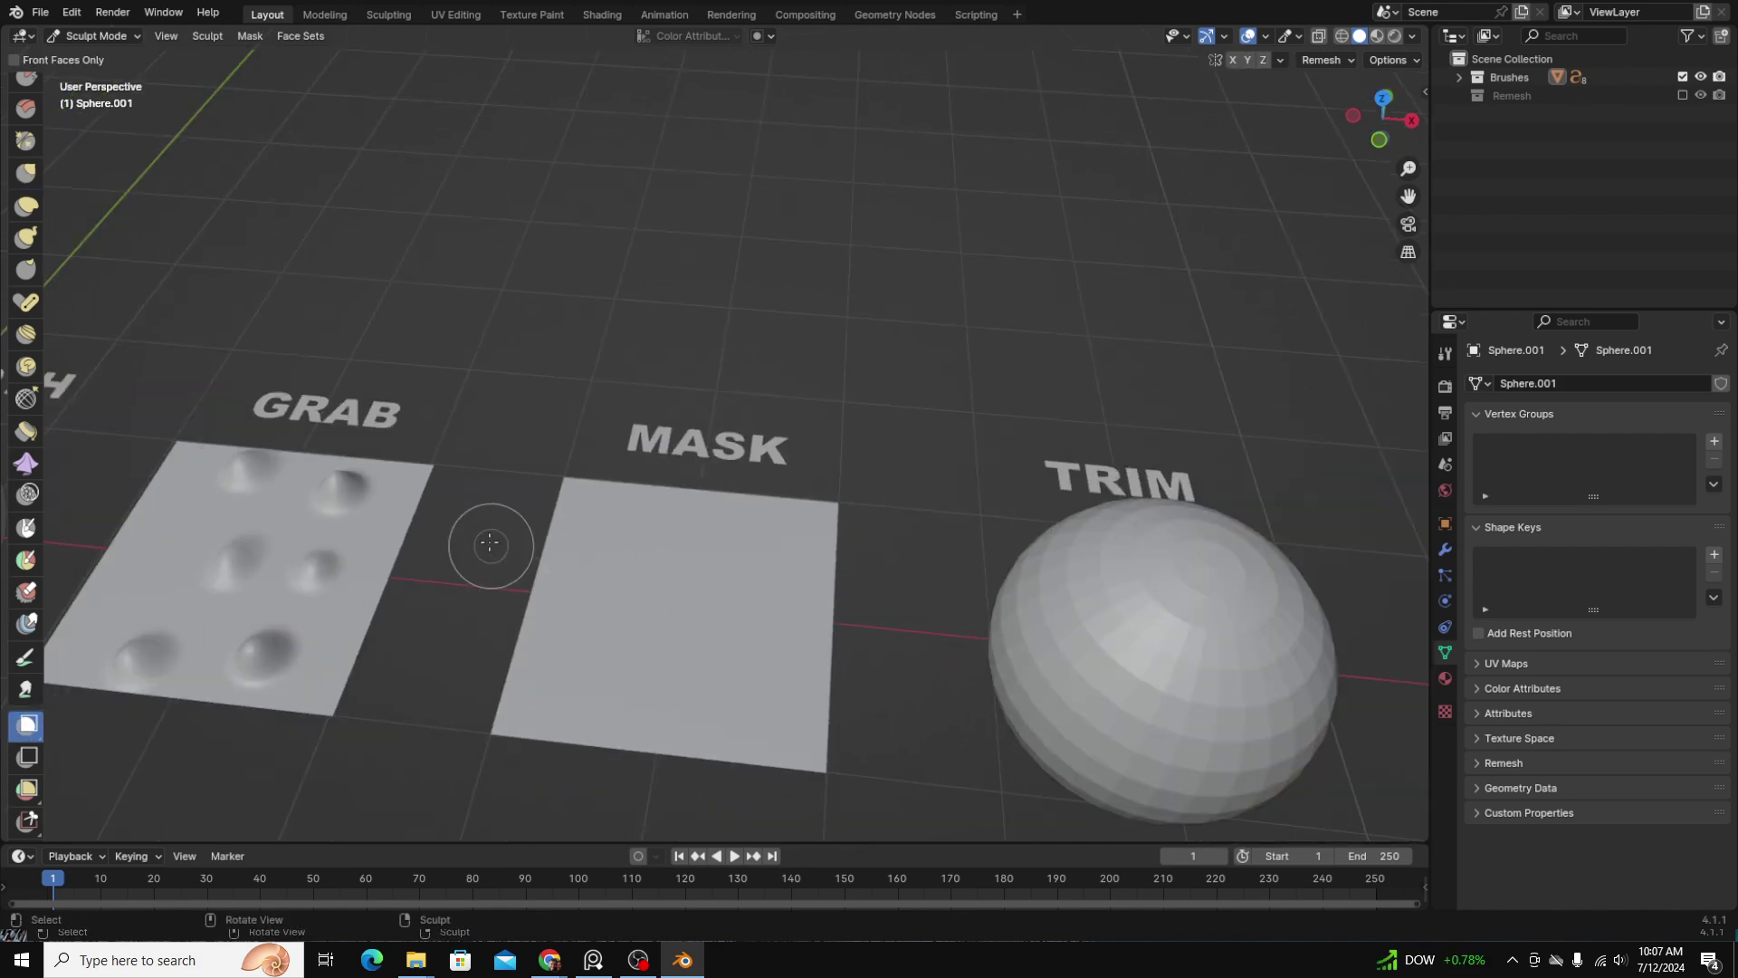
left_click_drag(497, 535, 757, 641)
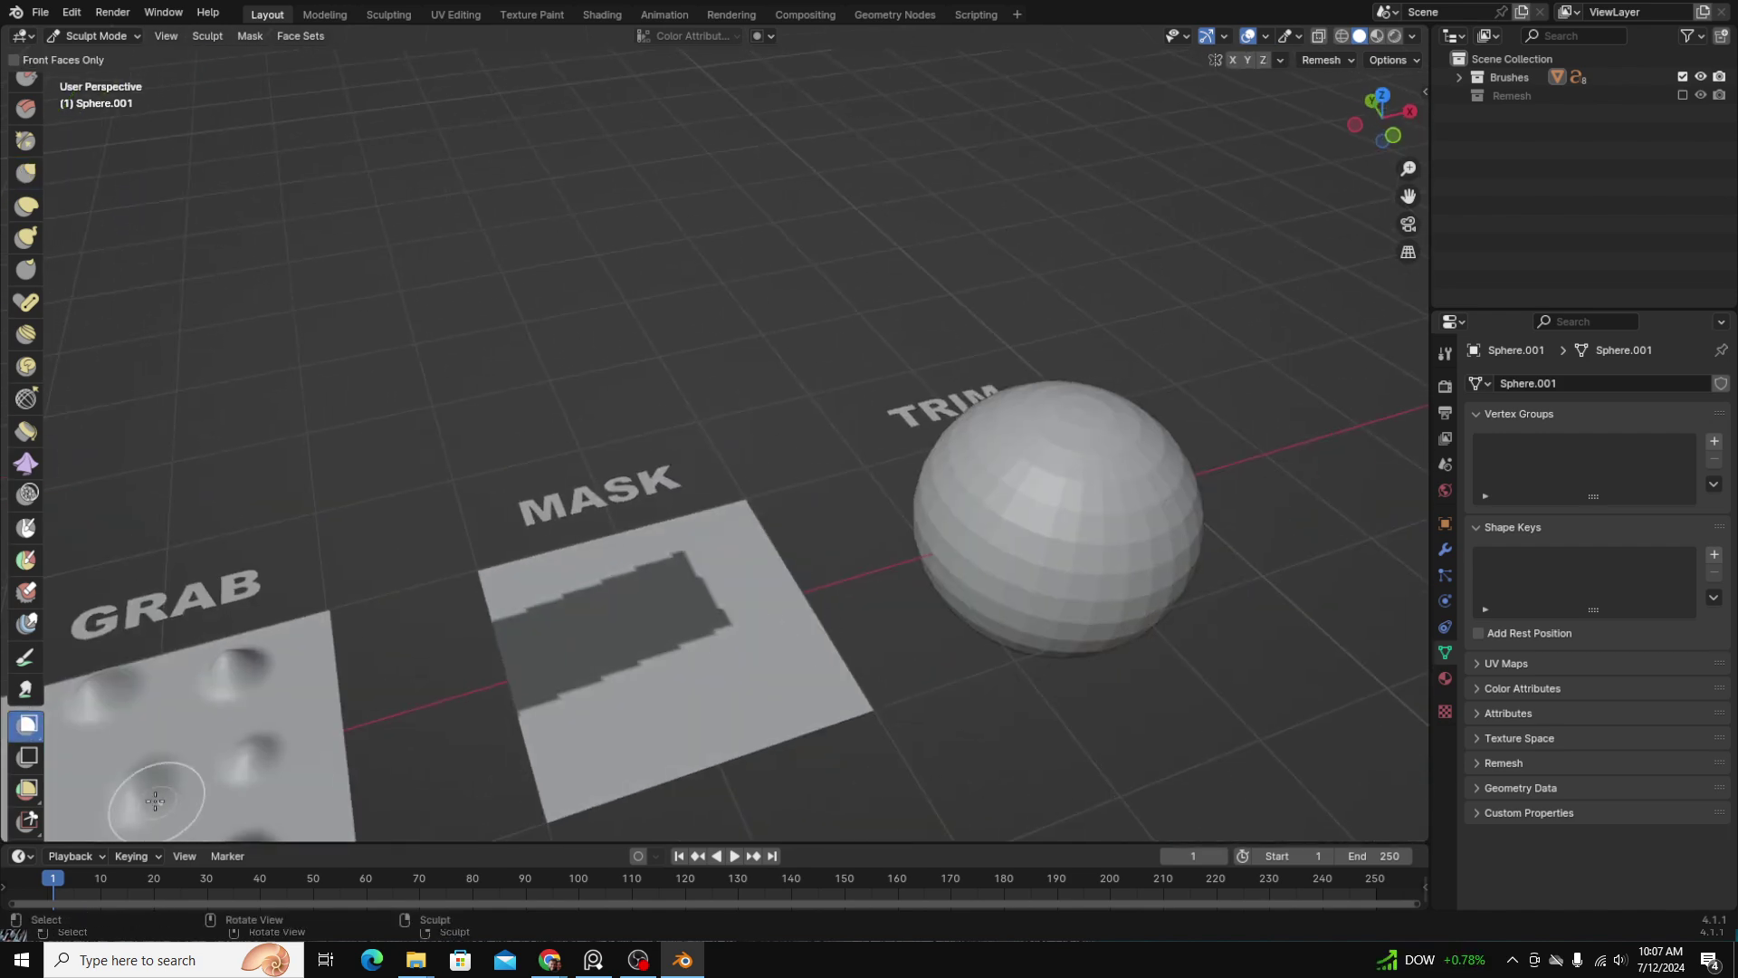
Step: Paint soft mask strokes with the Mask brush along the MASK plane's near side and its right edge
scroll(27, 633, "down", 8)
scroll(27, 634, "up", 15)
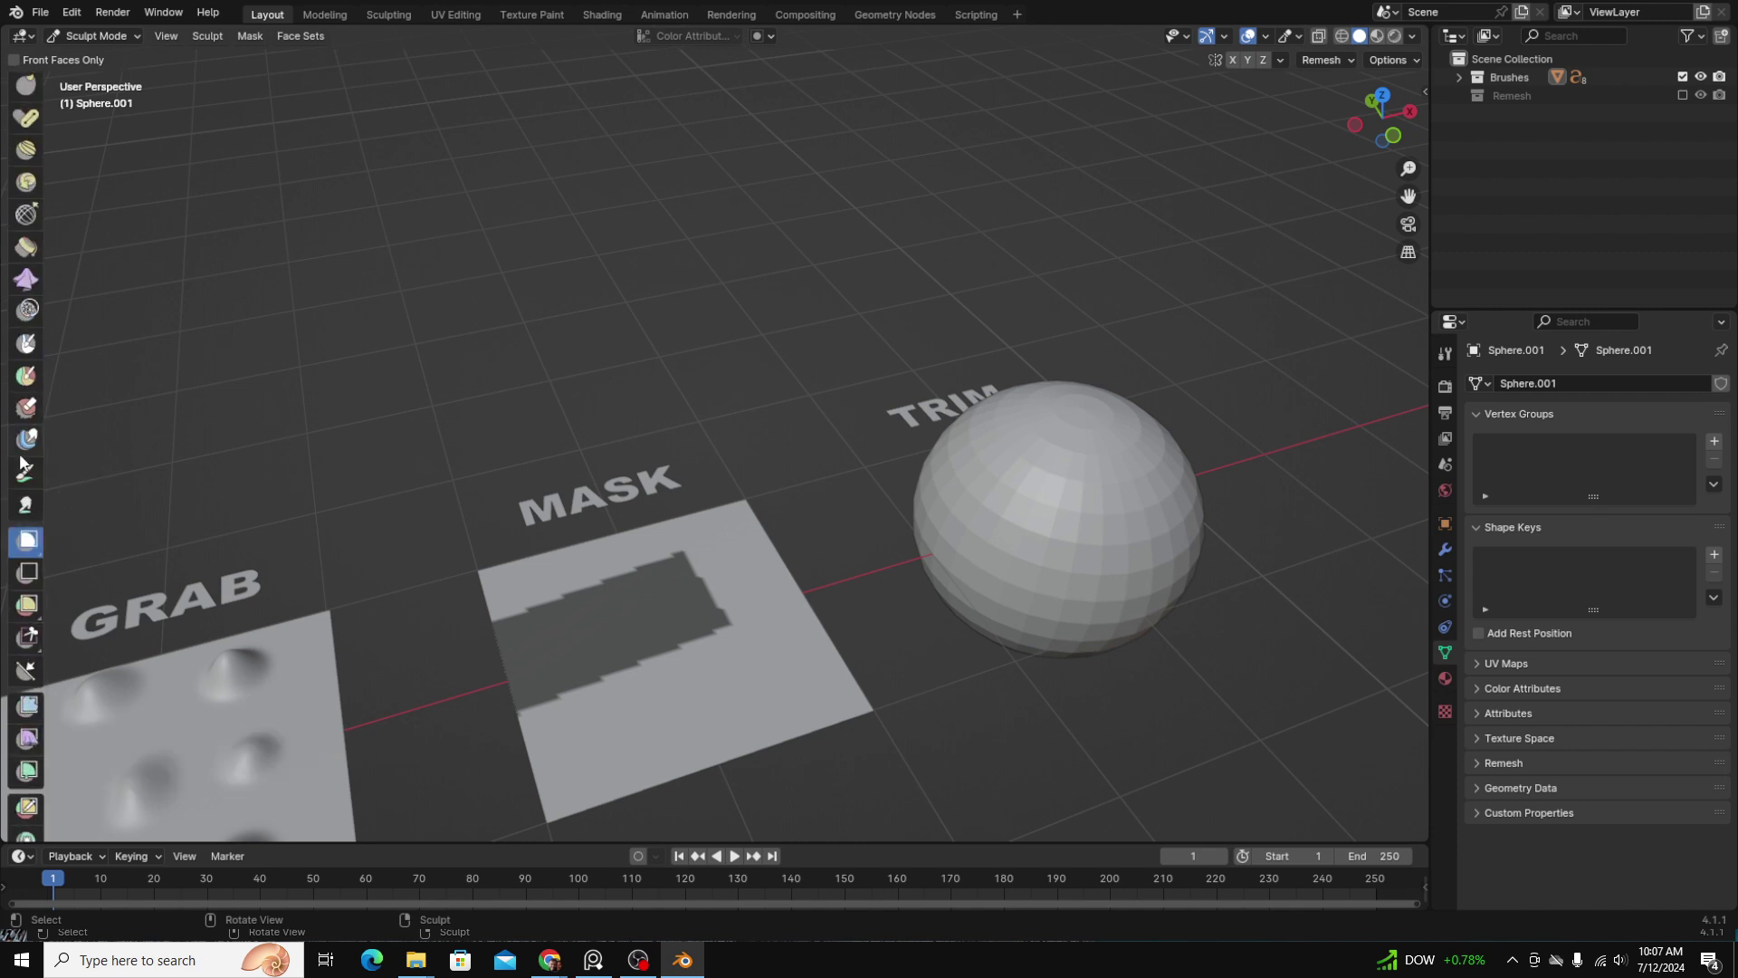
scroll(14, 529, "down", 8)
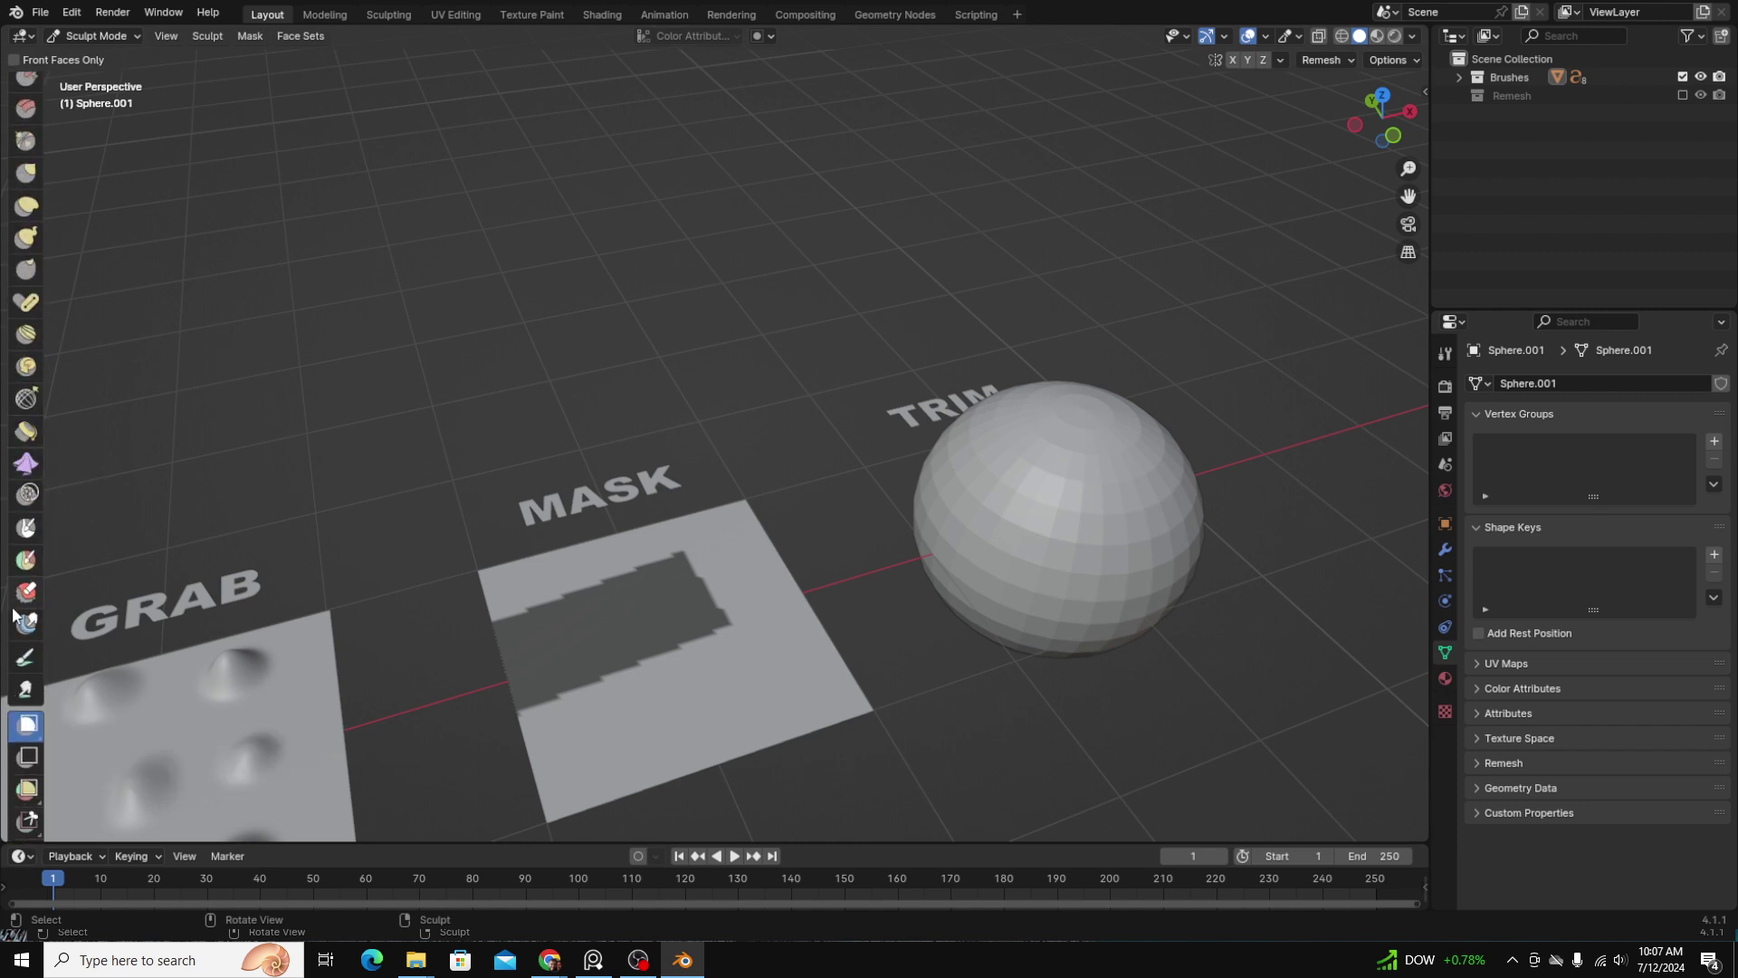
left_click(26, 527)
mouse_move(534, 720)
left_mouse_down()
mouse_move(779, 670)
mouse_move(771, 520)
mouse_move(738, 518)
mouse_move(771, 565)
left_mouse_up()
left_click_drag(755, 505, 777, 571)
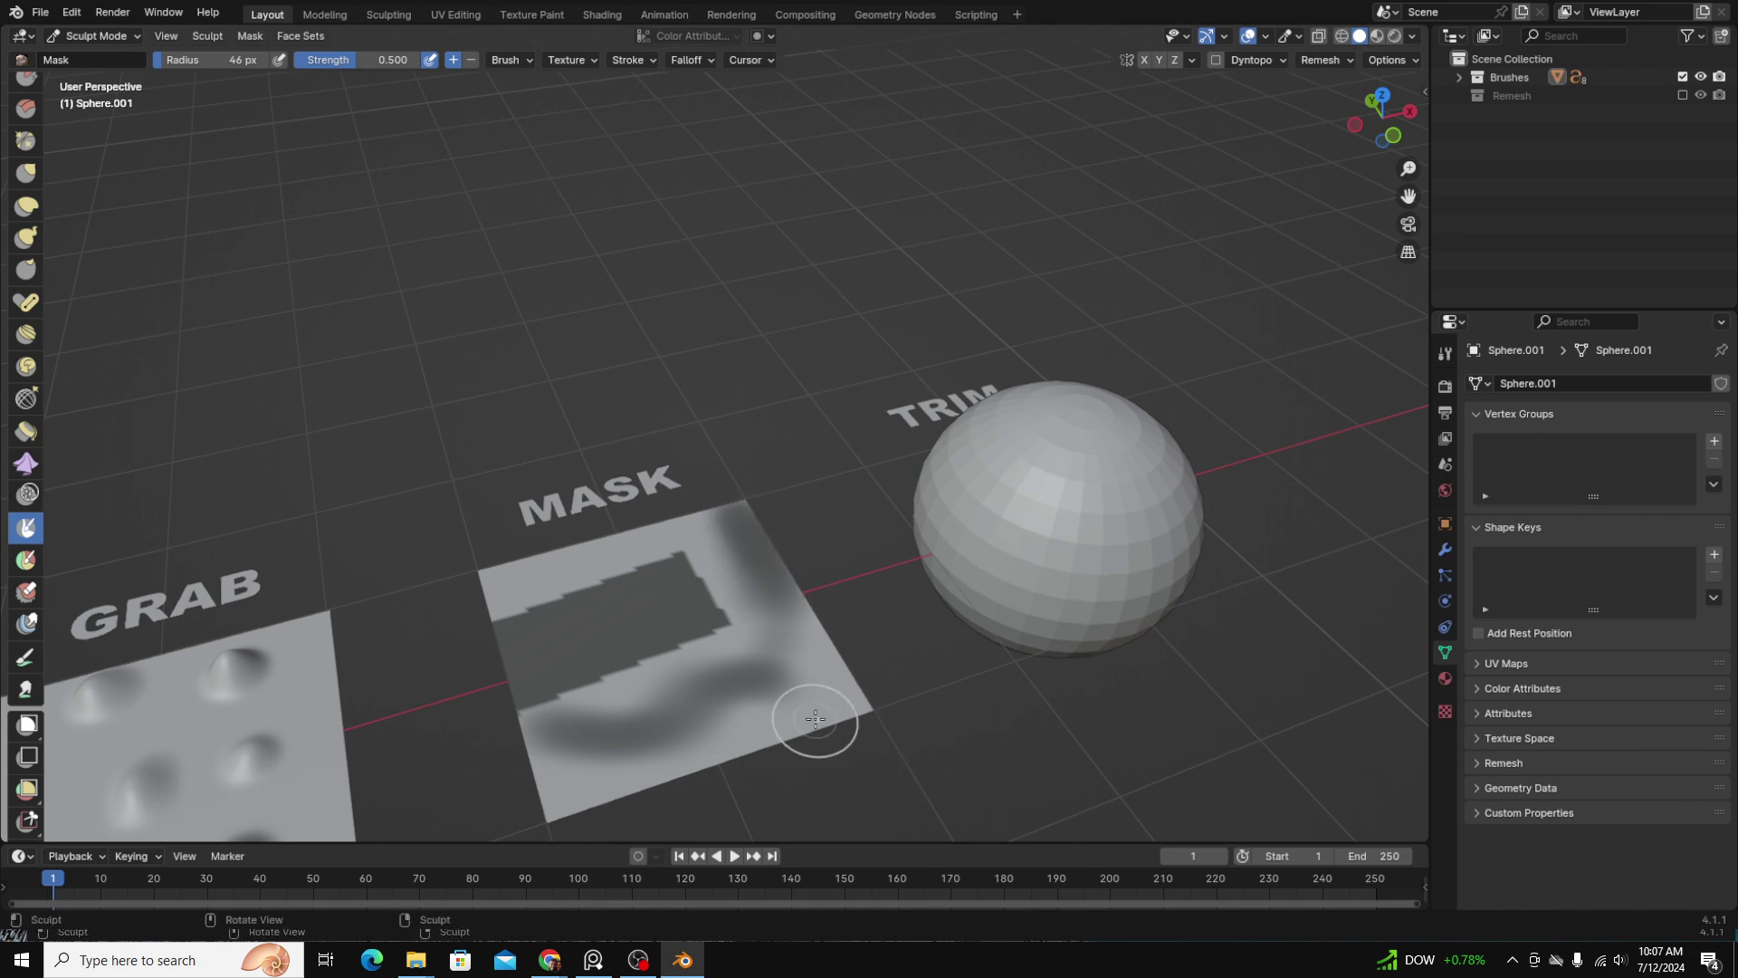
Step: Build up the MASK plane around and across the masked areas with the Clay Strips brush at 46 px radius
scroll(815, 718, "up", 4)
mouse_move(813, 720)
middle_mouse_down()
mouse_move(729, 706)
mouse_move(723, 625)
mouse_move(754, 636)
middle_mouse_up()
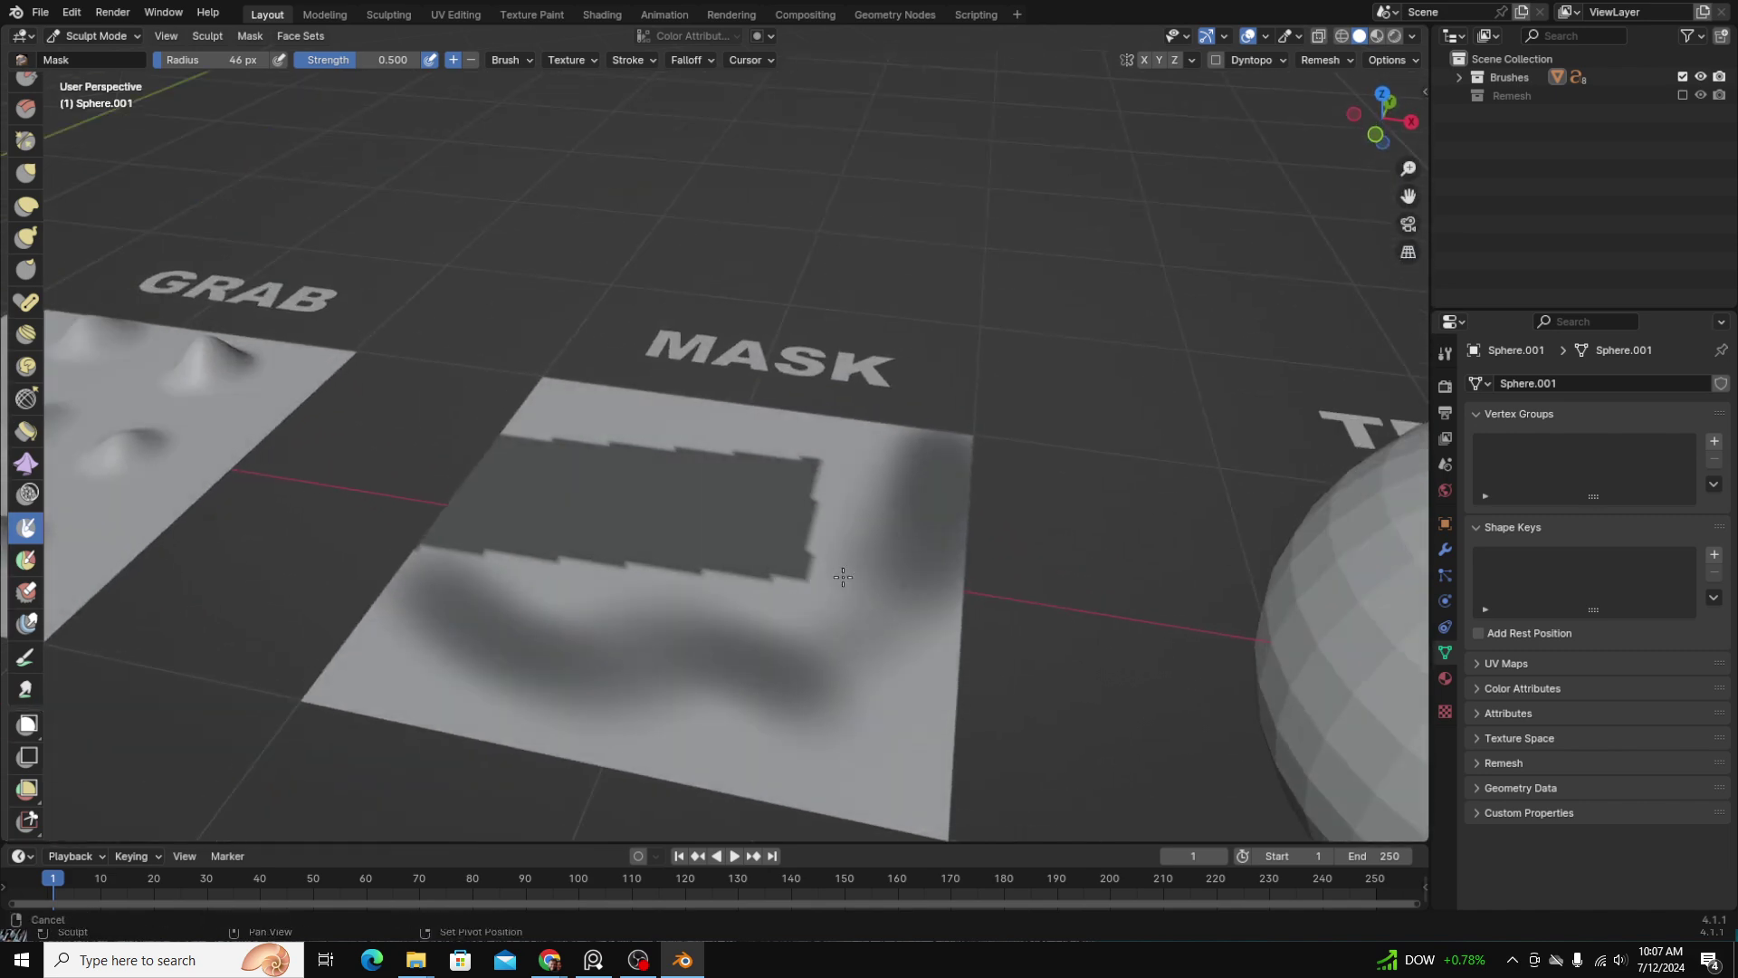
middle_click_drag(843, 577, 815, 557)
scroll(11, 385, "up", 10)
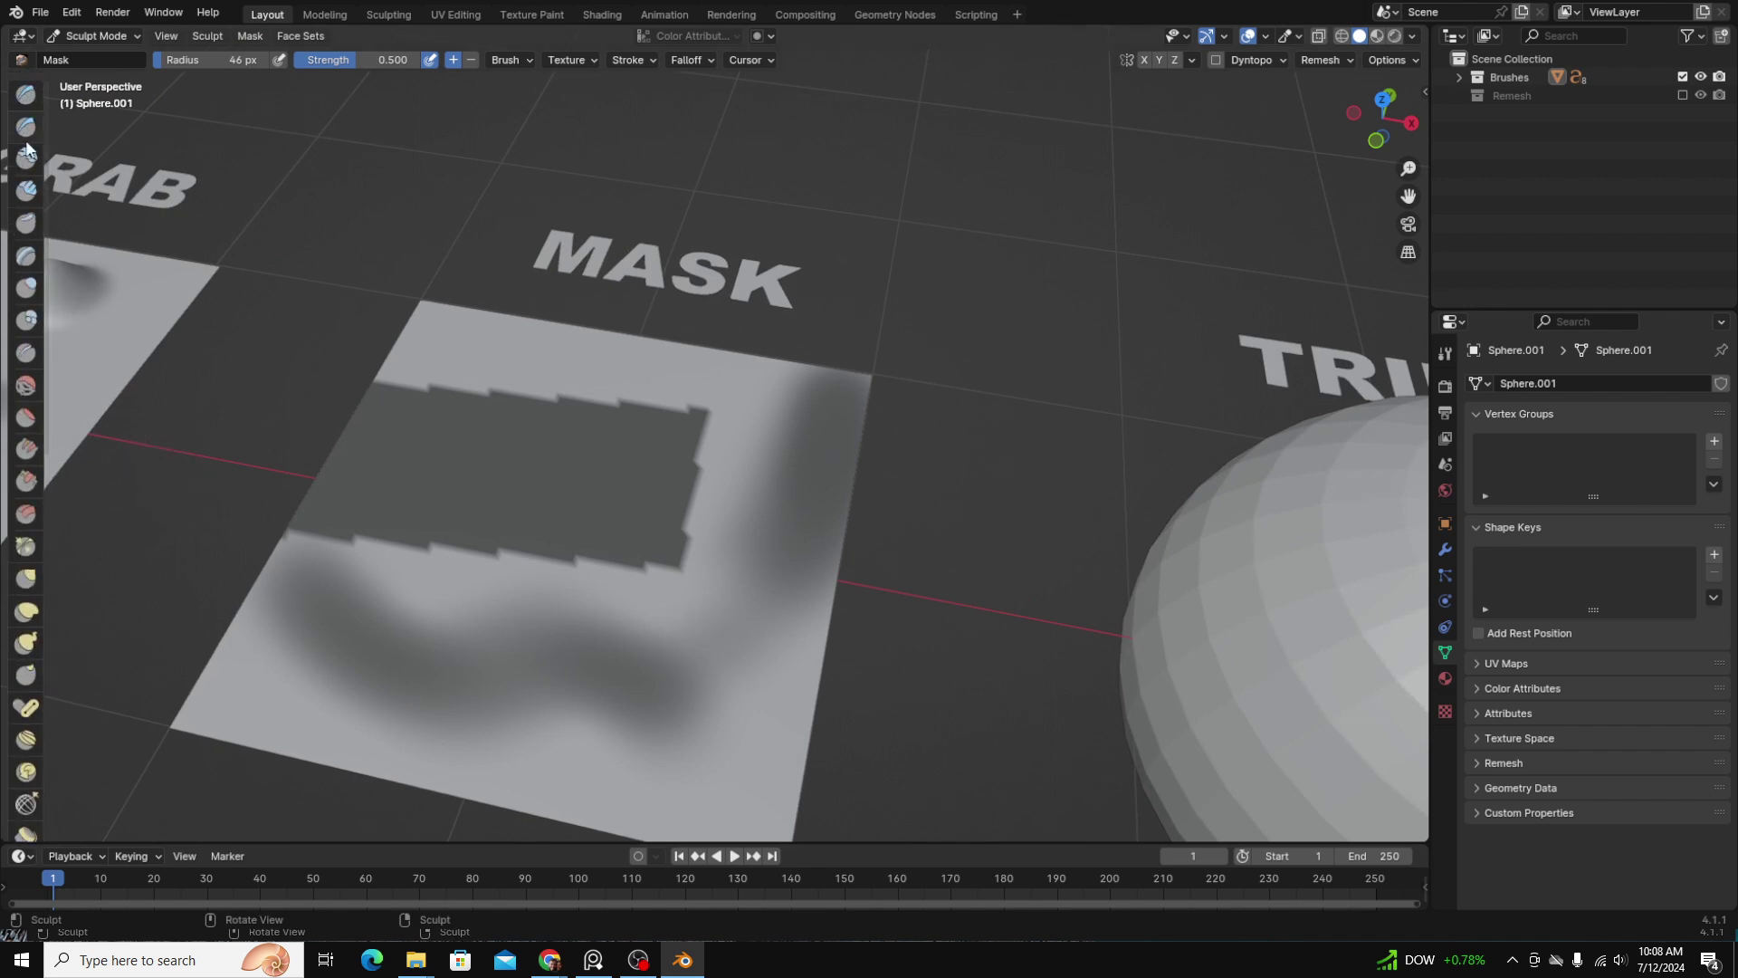
left_click(26, 190)
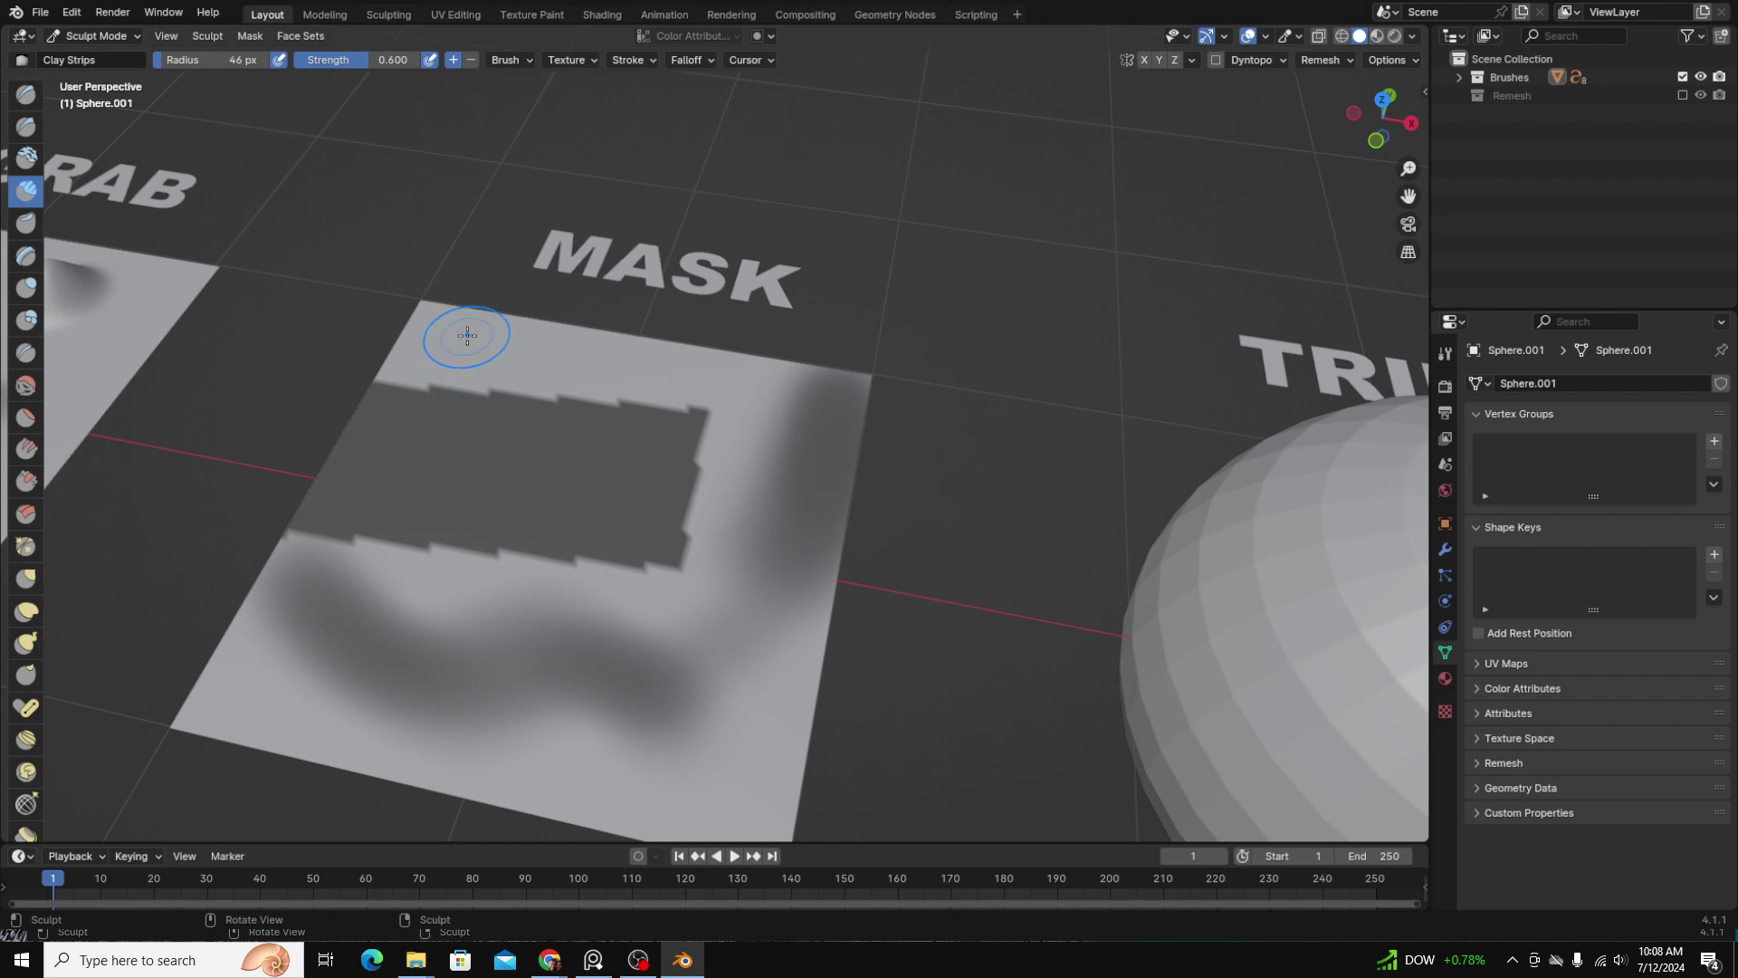
mouse_move(467, 335)
left_mouse_down()
mouse_move(670, 633)
mouse_move(326, 715)
mouse_move(244, 589)
mouse_move(689, 583)
mouse_move(760, 625)
mouse_move(435, 607)
mouse_move(534, 565)
left_mouse_up()
Step: Examine the raised clay and the protected masked areas of the MASK plane from several low angles
mouse_move(527, 596)
middle_mouse_down()
mouse_move(669, 499)
mouse_move(625, 566)
middle_mouse_up()
scroll(669, 499, "up", 1)
scroll(507, 561, "down", 1)
middle_click_drag(489, 579, 602, 520)
middle_click_drag(453, 652, 336, 684)
scroll(336, 684, "up", 2)
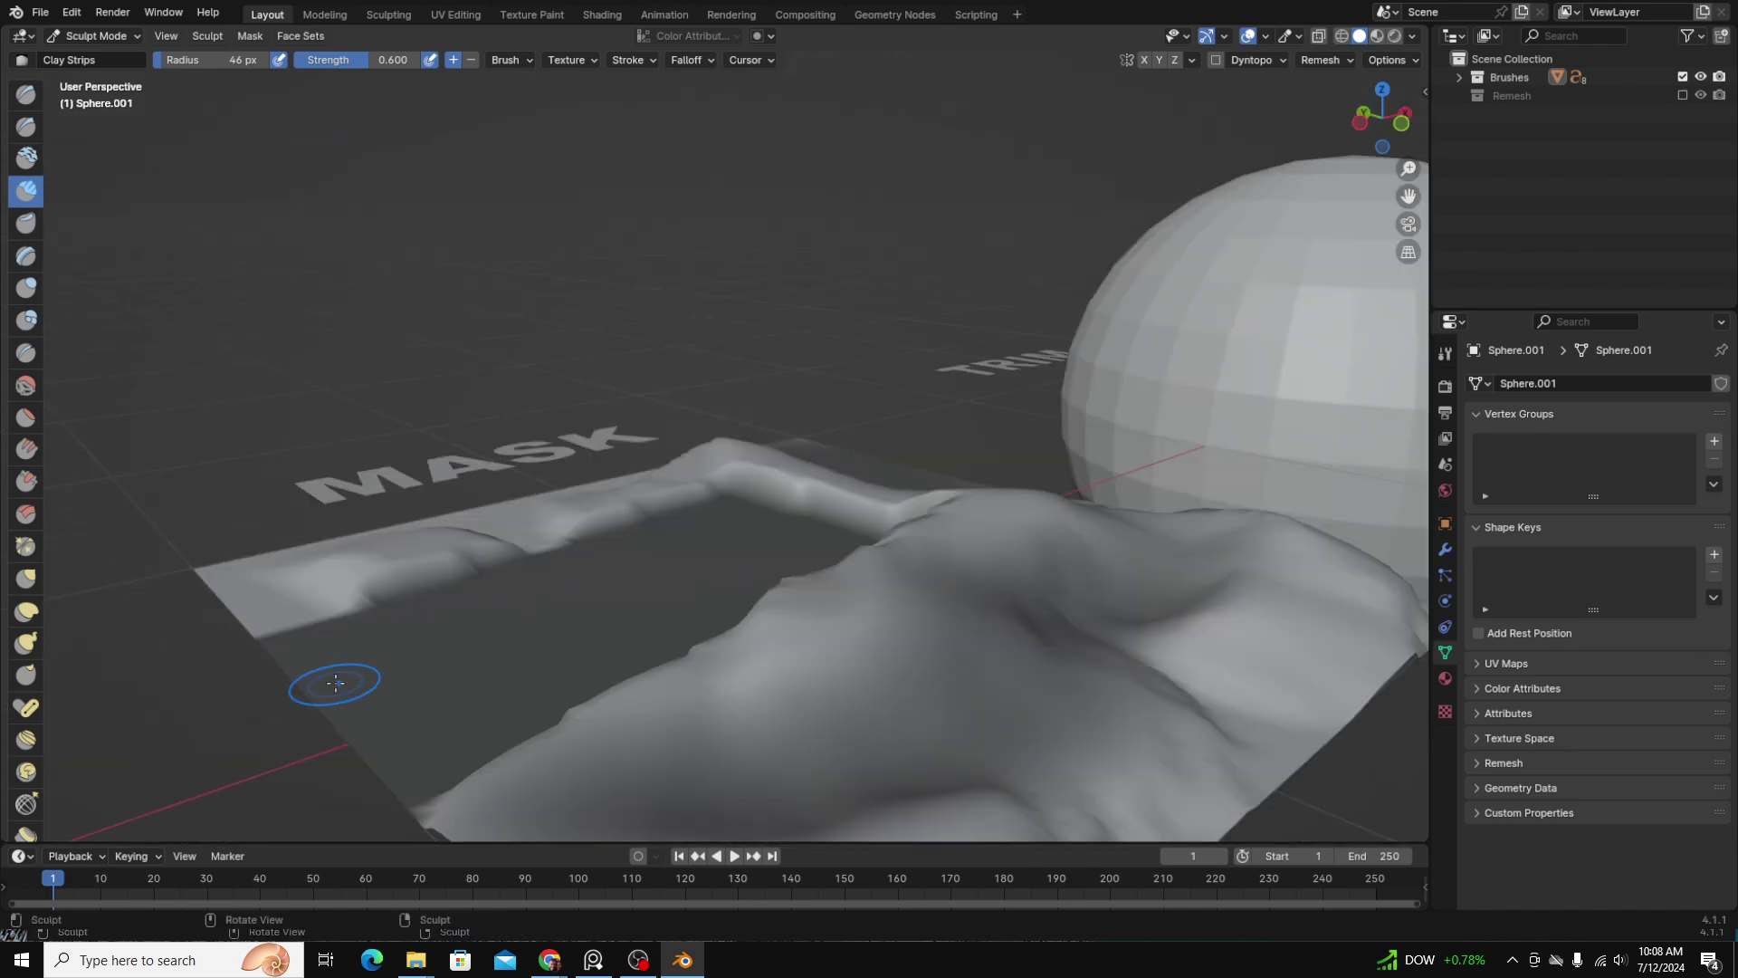
mouse_move(651, 752)
middle_mouse_down()
mouse_move(497, 535)
mouse_move(287, 637)
middle_mouse_up()
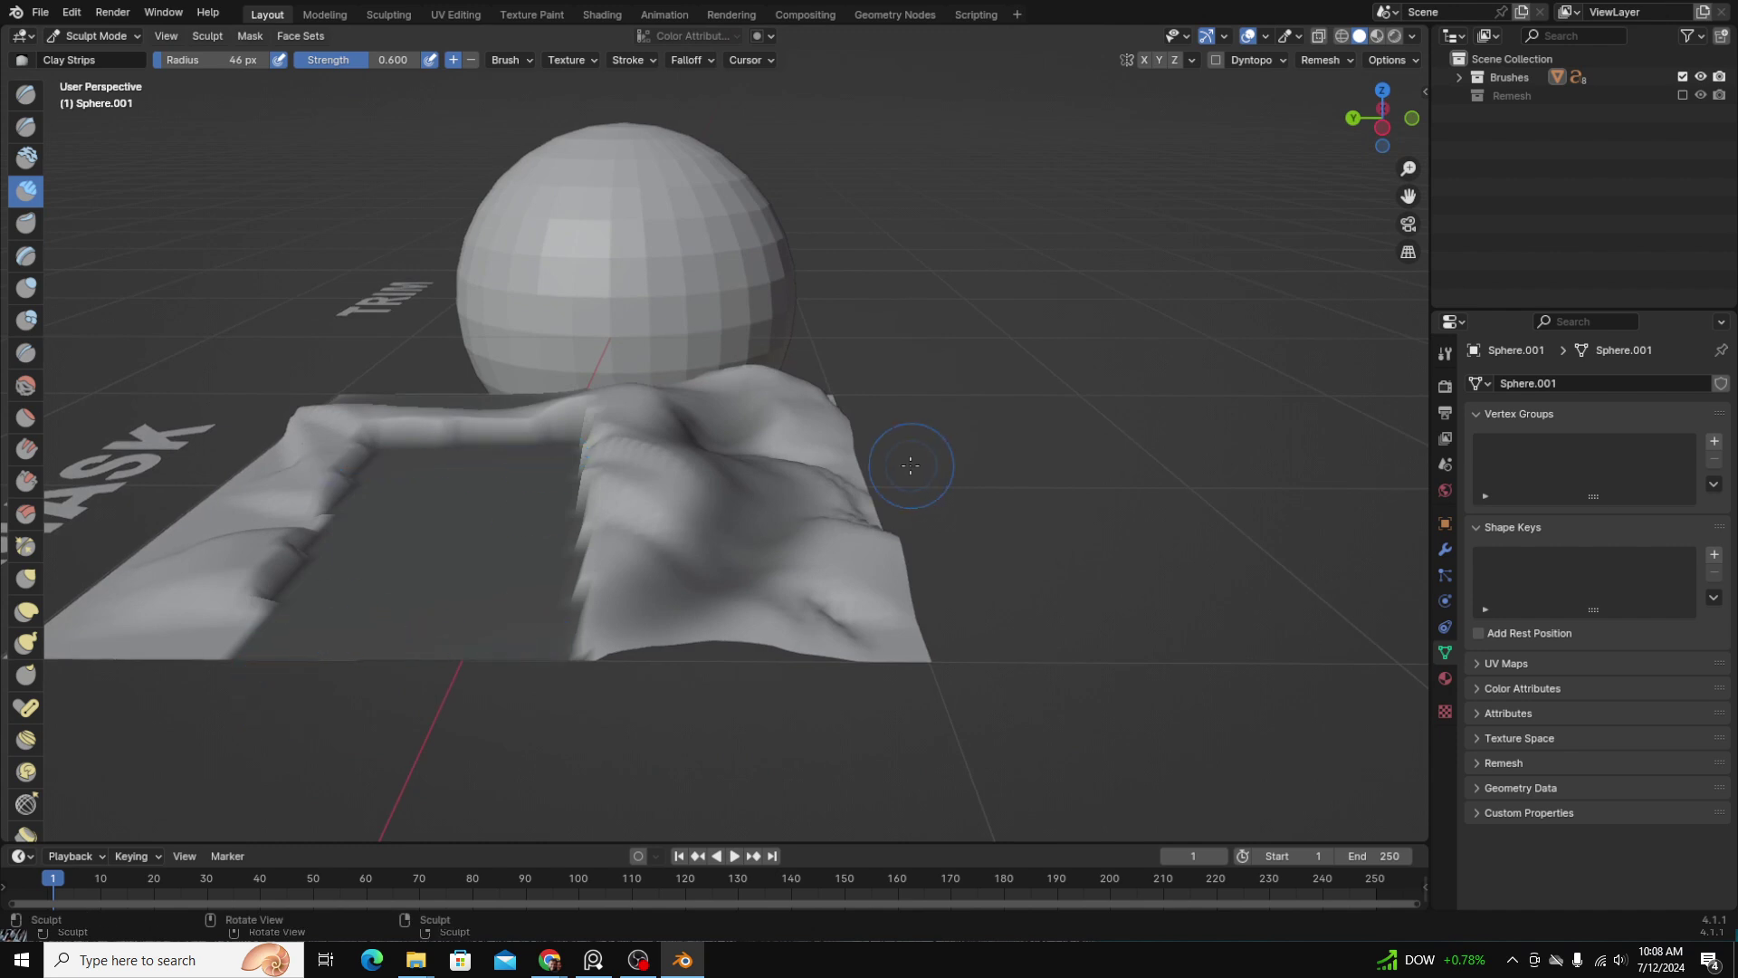
mouse_move(910, 465)
middle_mouse_down()
mouse_move(765, 474)
mouse_move(721, 566)
middle_mouse_up()
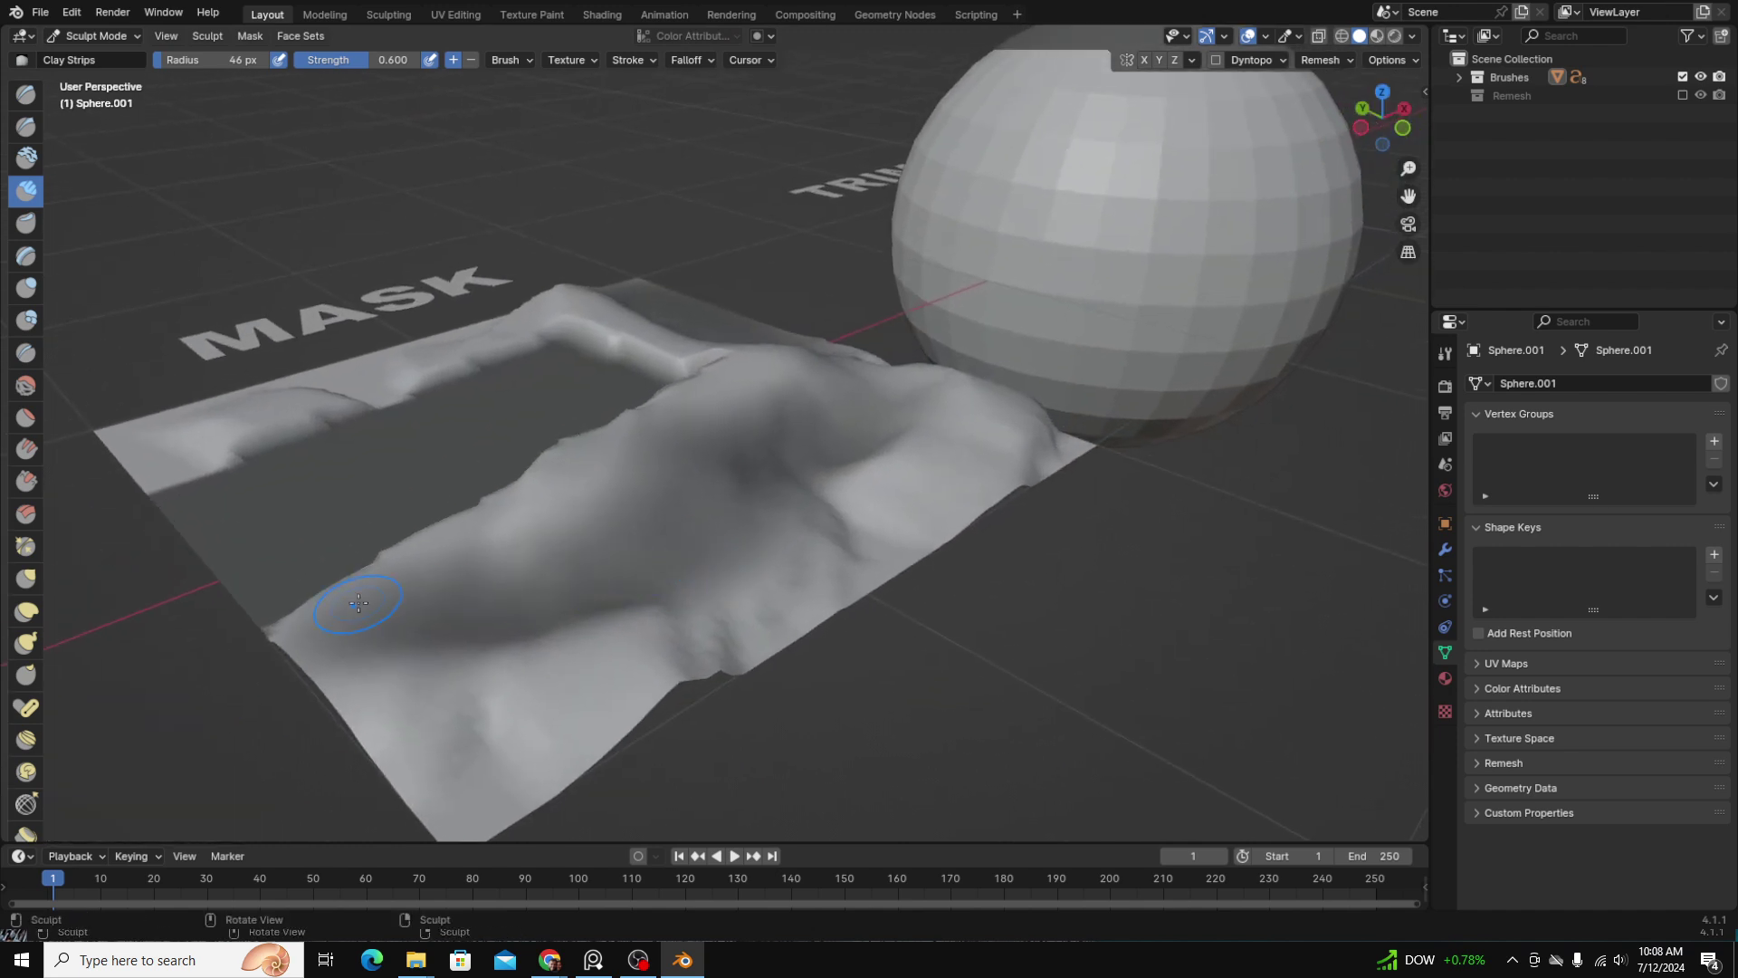
middle_click_drag(843, 371, 835, 509)
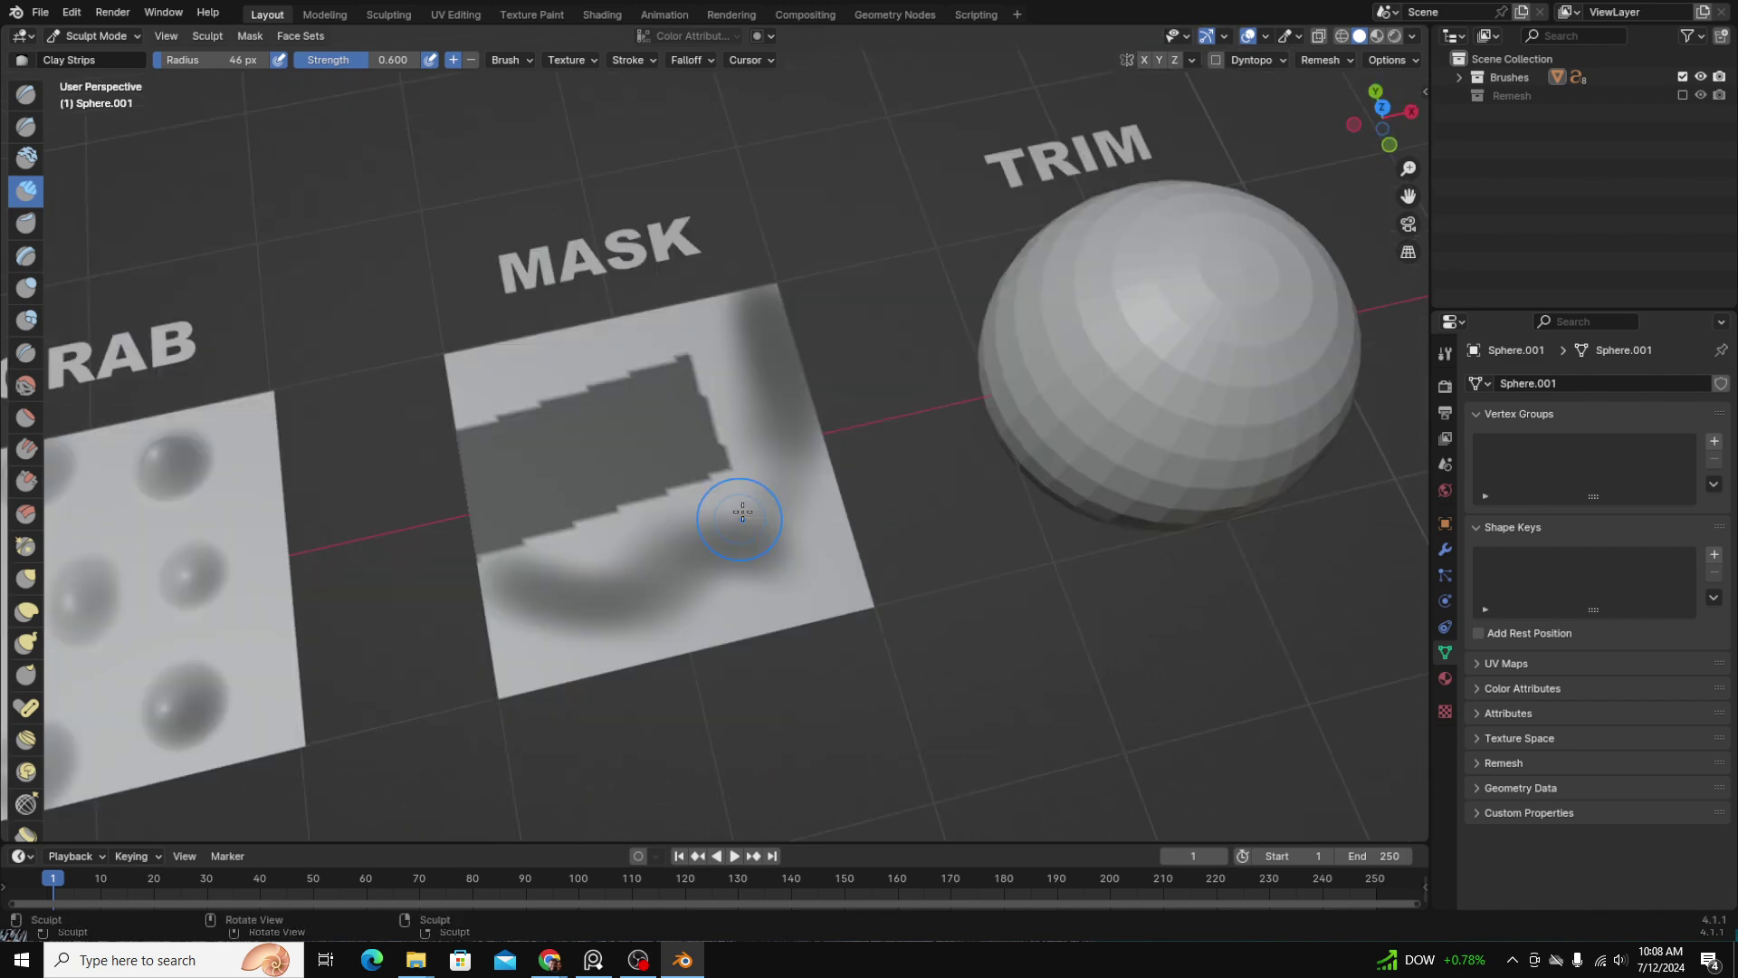
Step: Invert the mask on the MASK plane
middle_click_drag(741, 513, 749, 438)
scroll(724, 426, "up", 2)
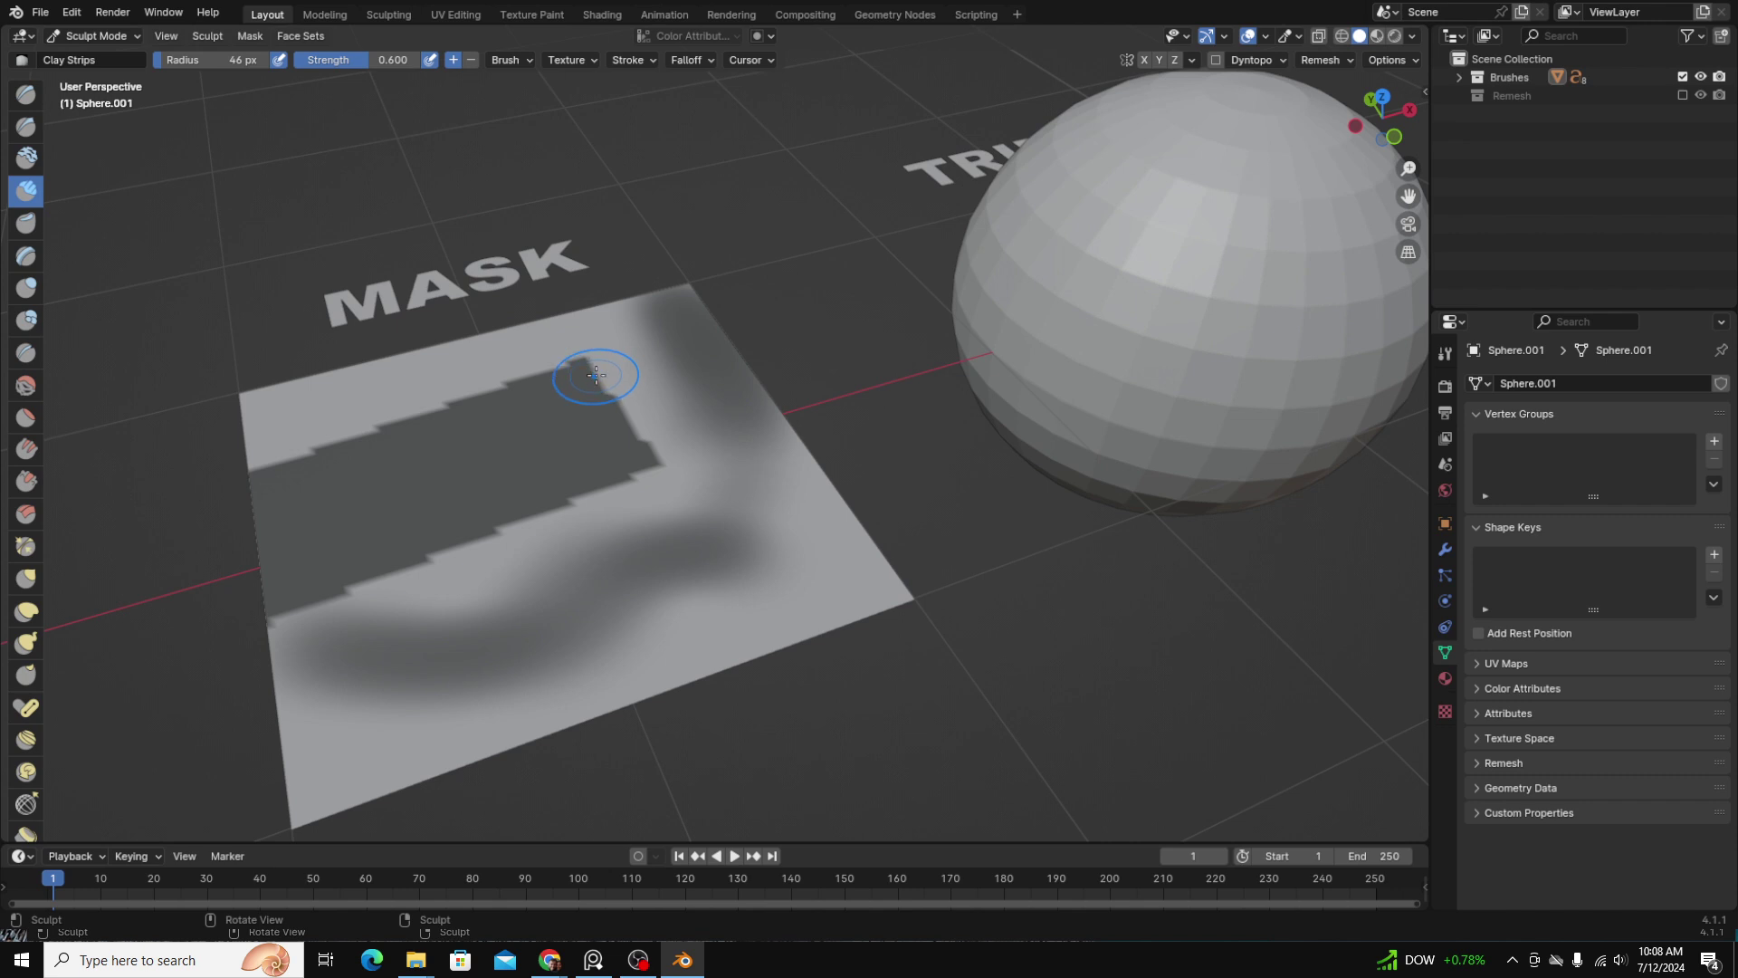
left_click(250, 36)
left_click(269, 57)
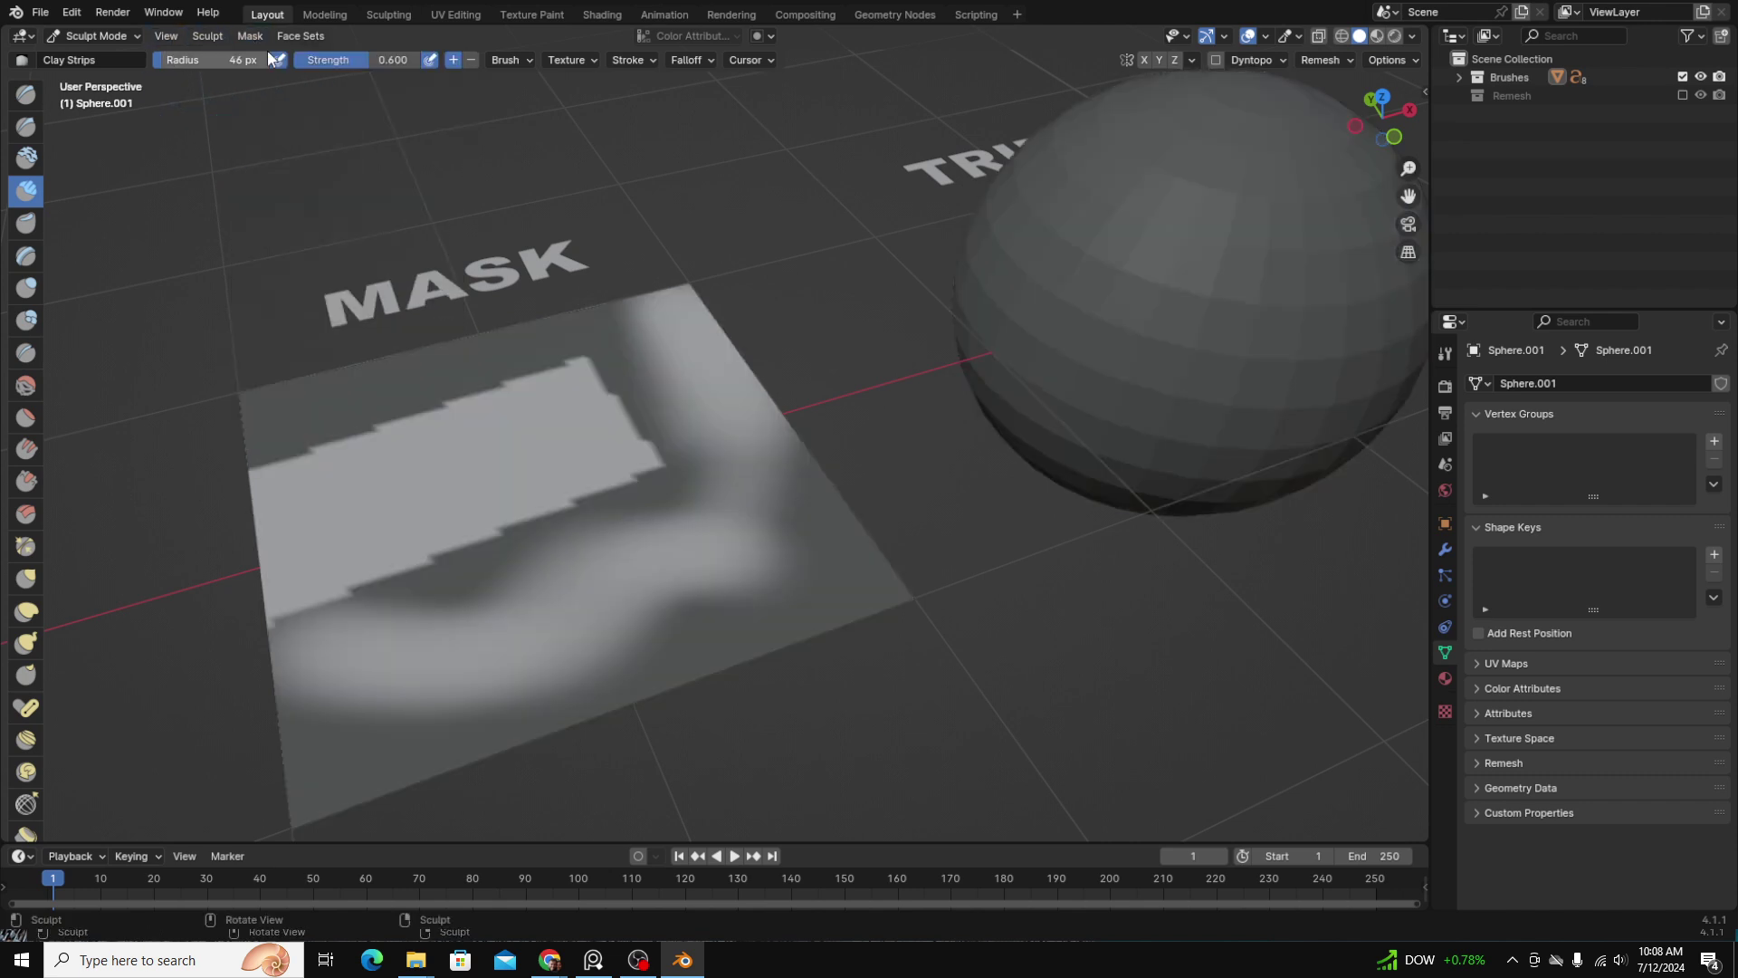
Step: Clear the whole mask from the MASK plane
mouse_move(489, 314)
middle_mouse_down()
mouse_move(574, 389)
mouse_move(540, 404)
mouse_move(672, 379)
middle_mouse_up()
left_click(259, 37)
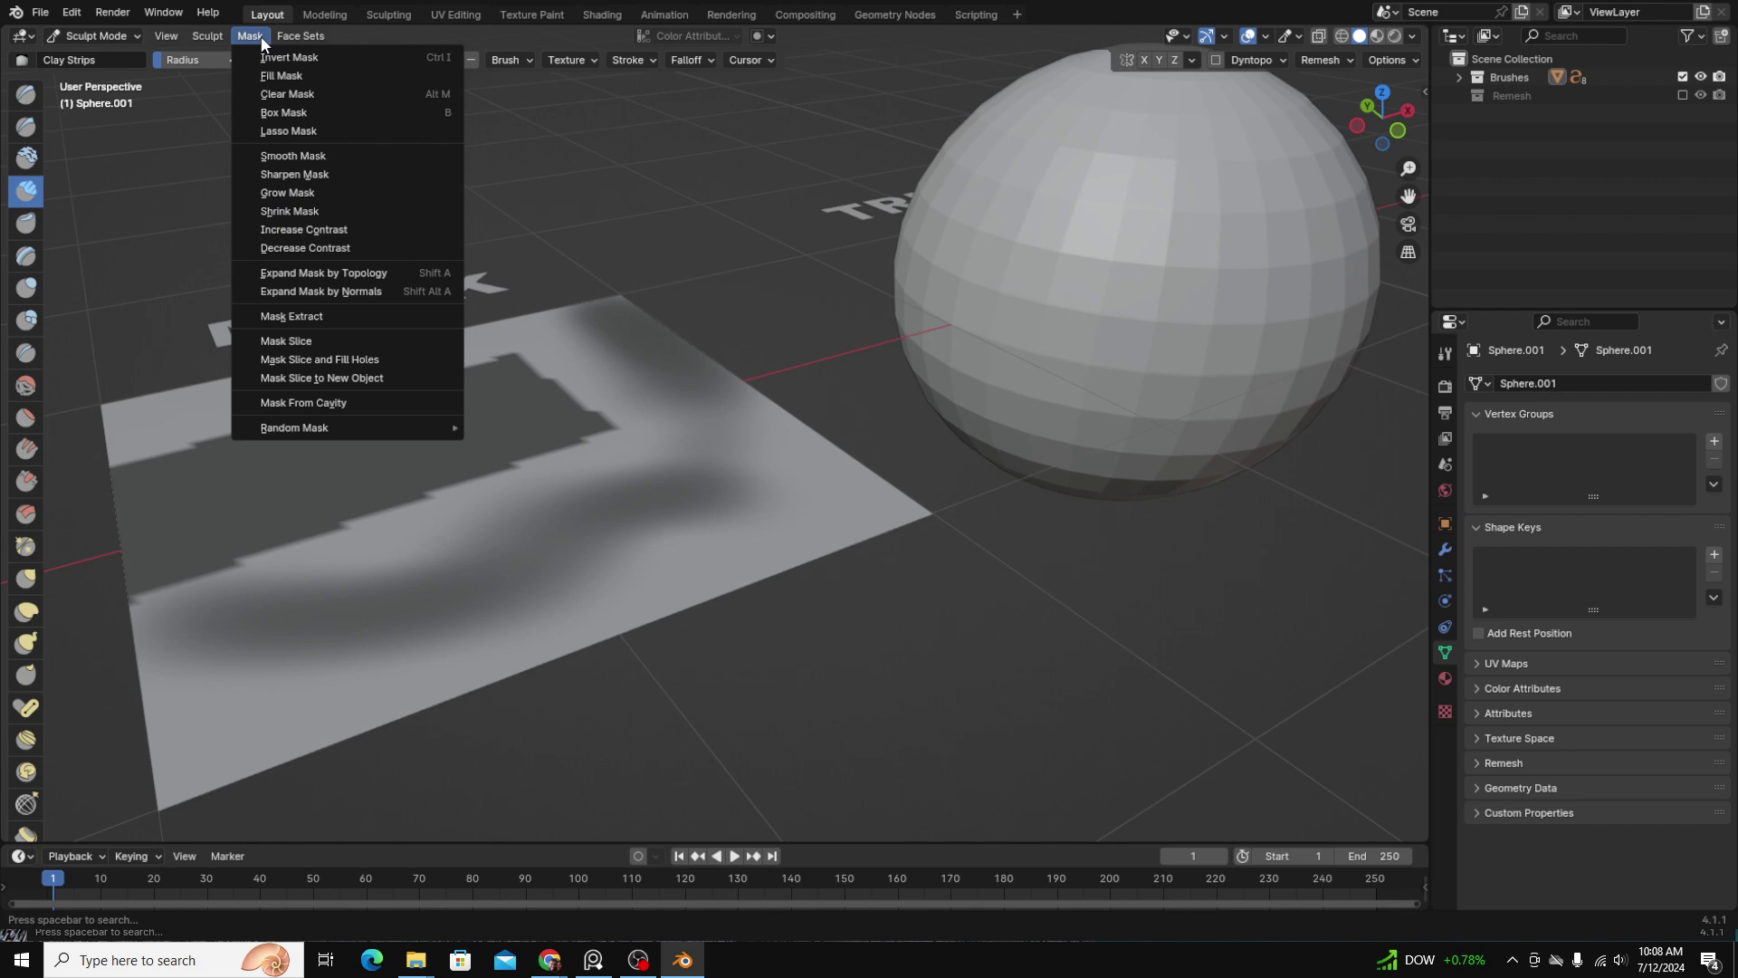
left_click(292, 94)
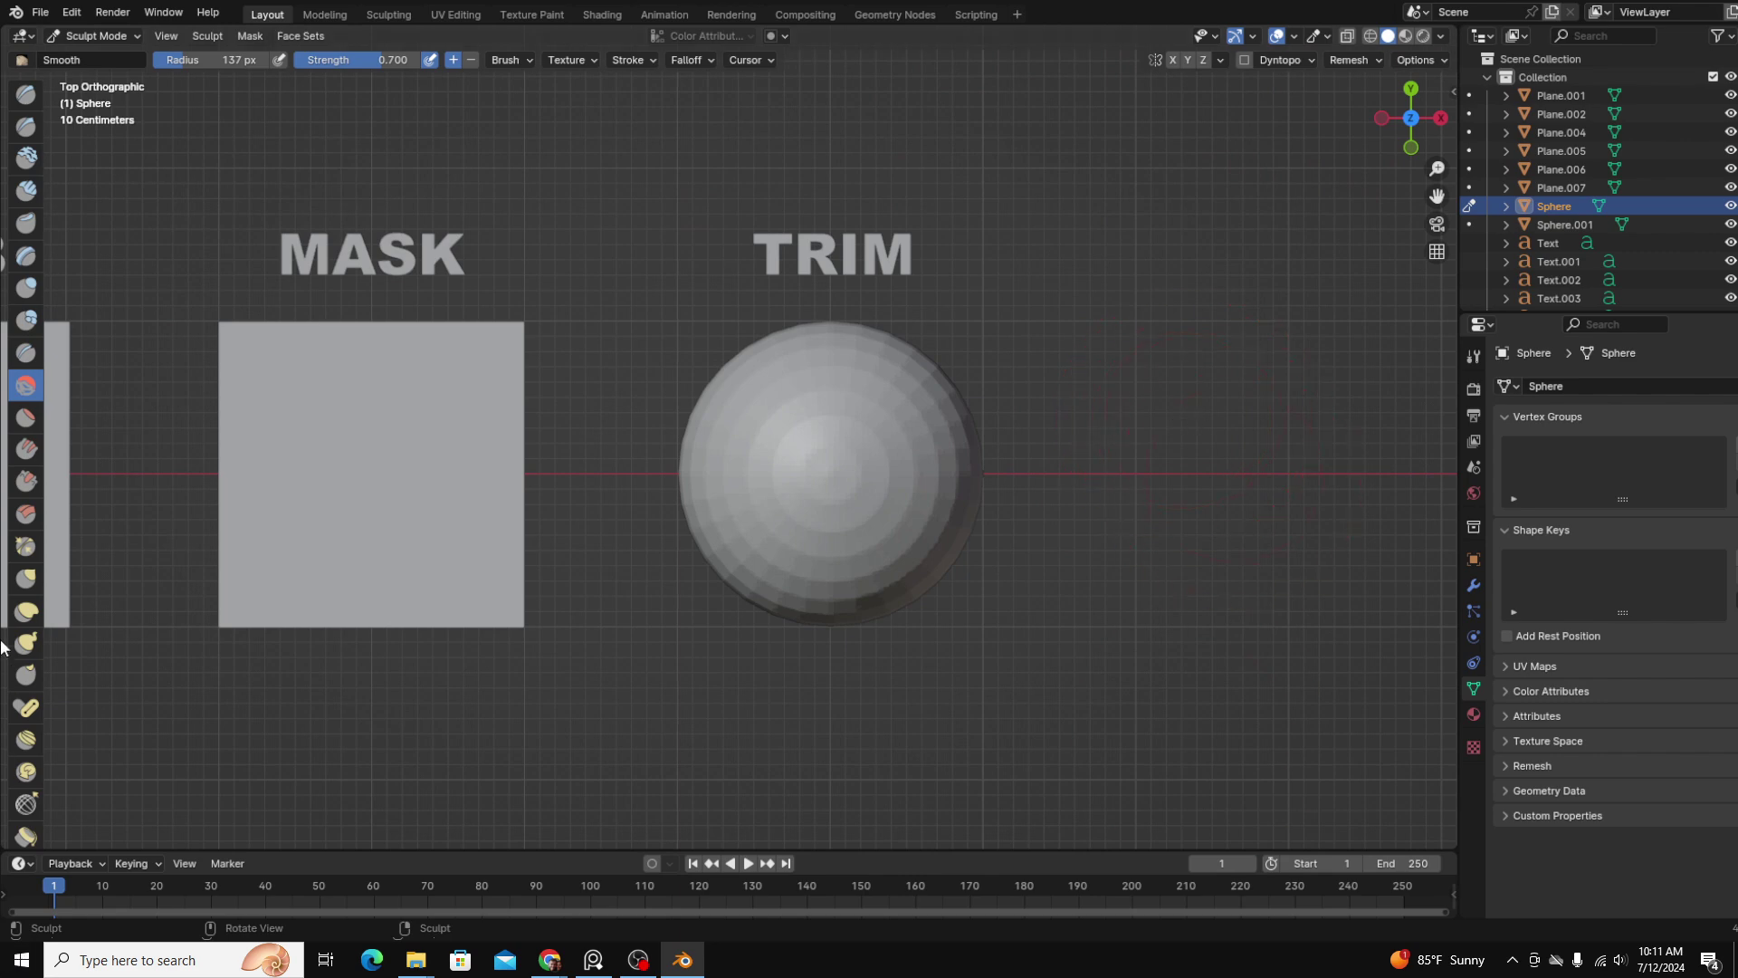
Step: Cut a vertical slice off the right side of the TRIM sphere with Box Trim in top view
scroll(23, 634, "down", 10)
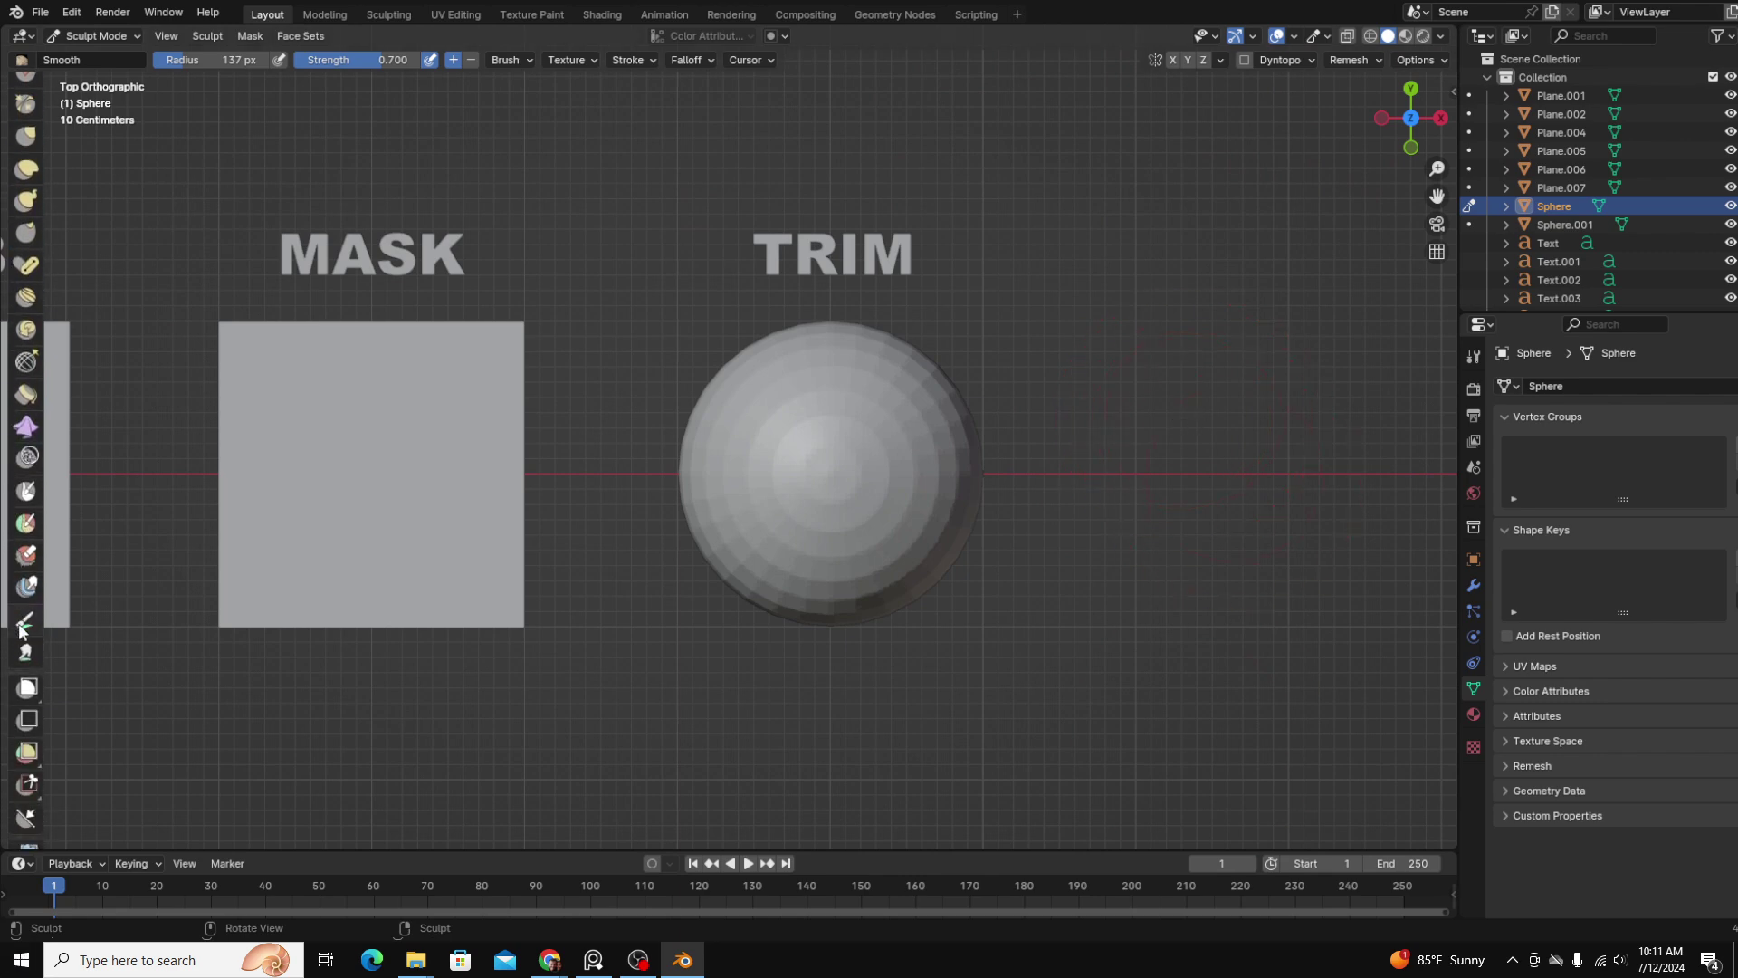
scroll(20, 631, "down", 1)
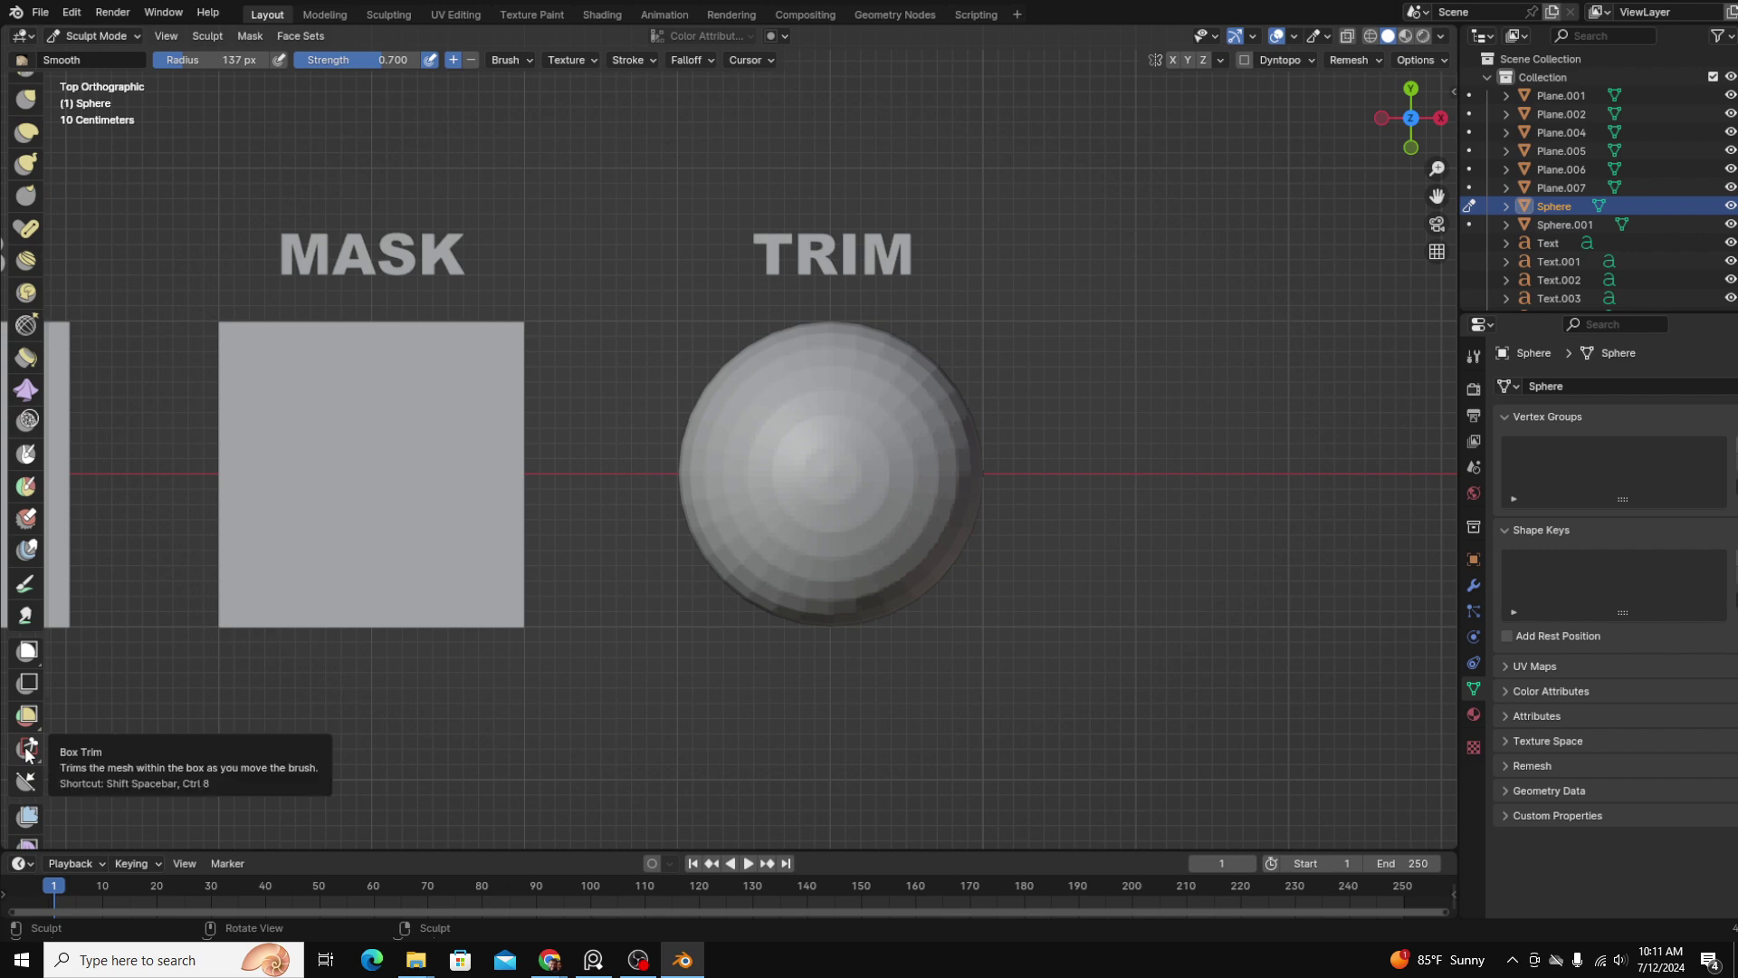
left_click(27, 749)
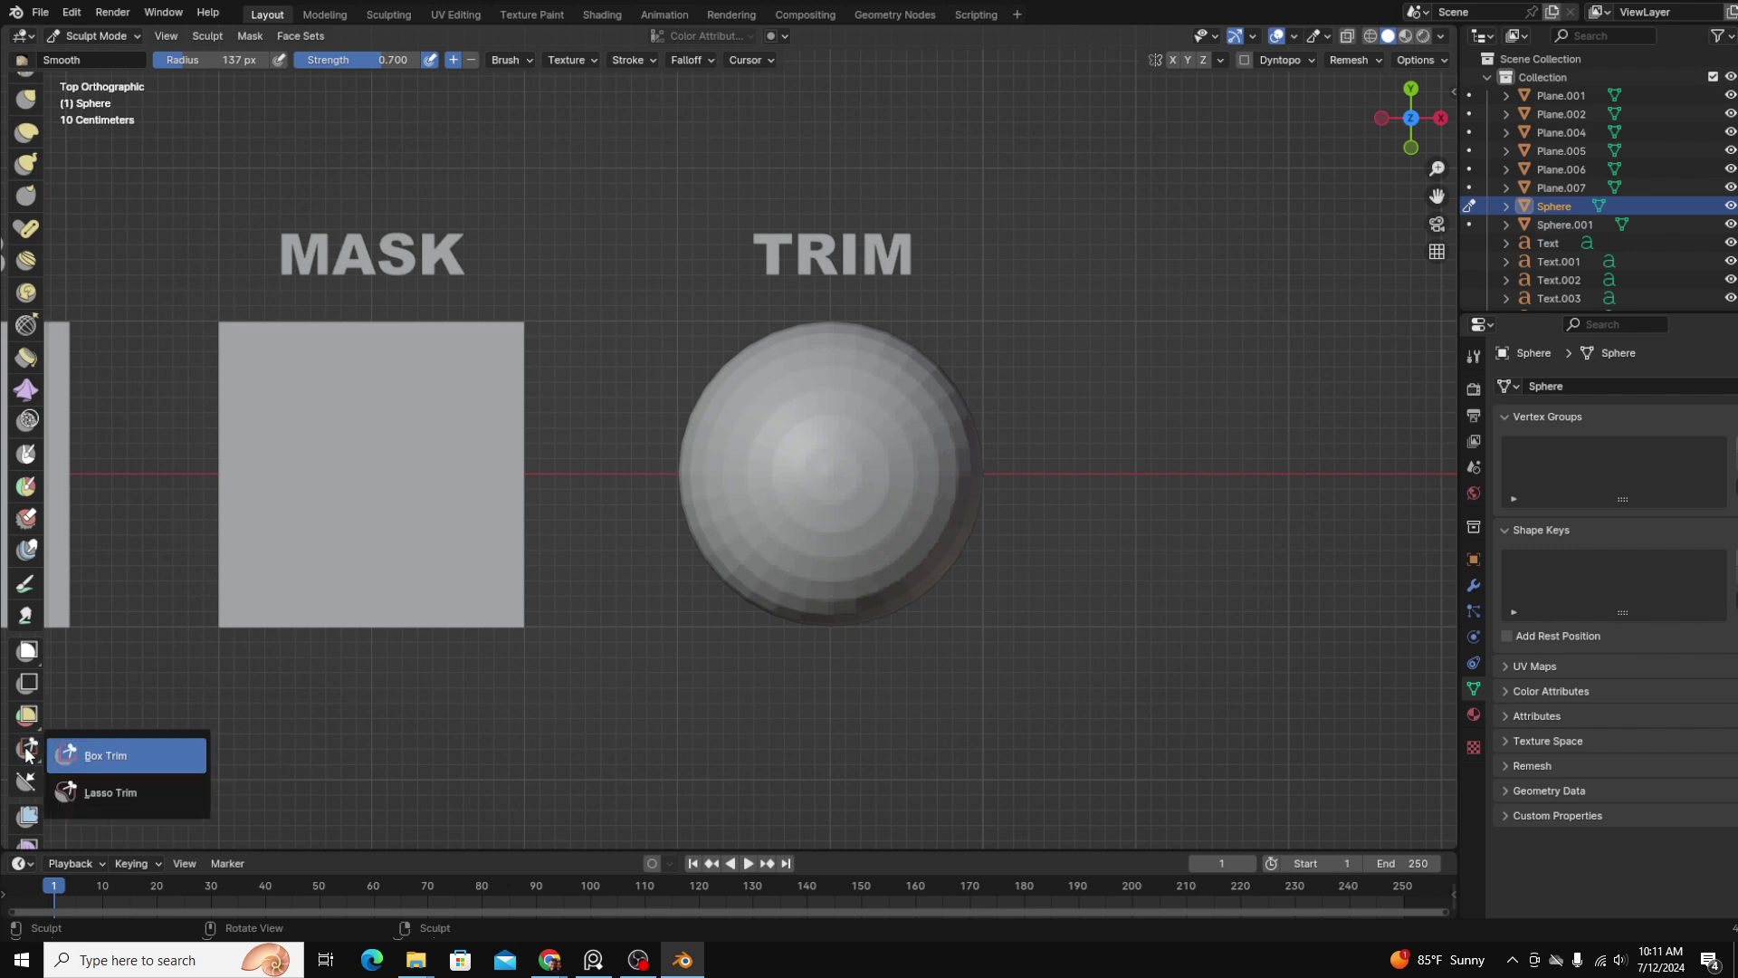
left_click(131, 756)
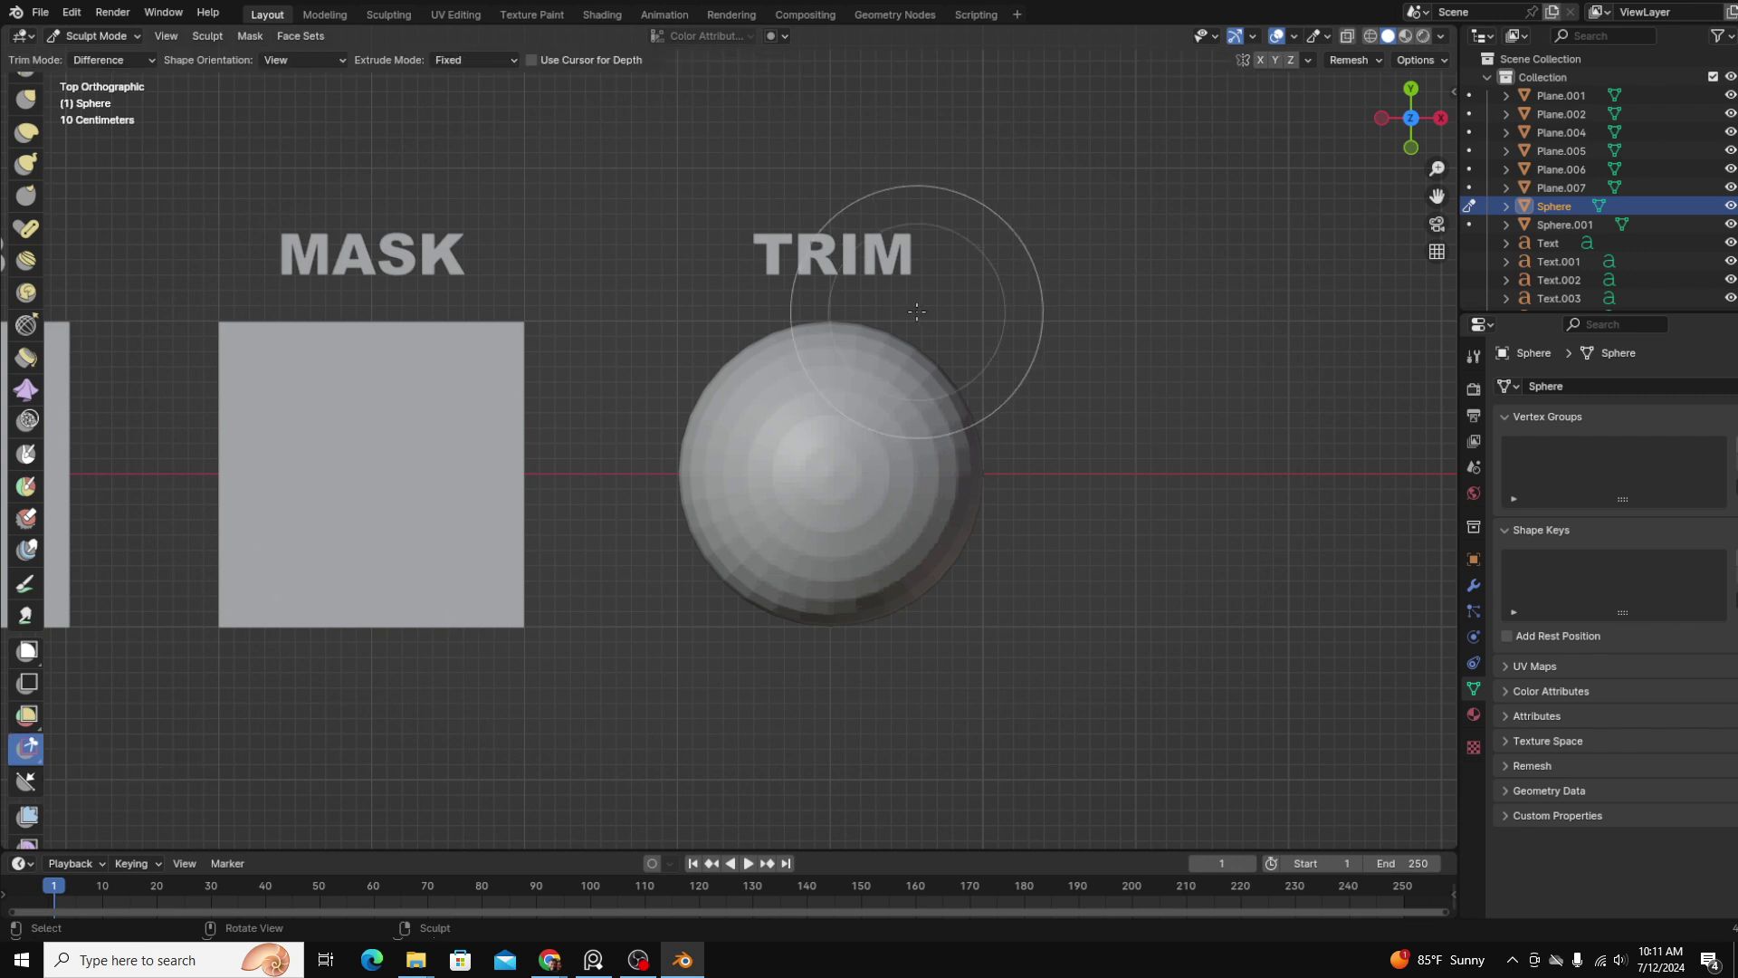
left_click_drag(1059, 312, 920, 647)
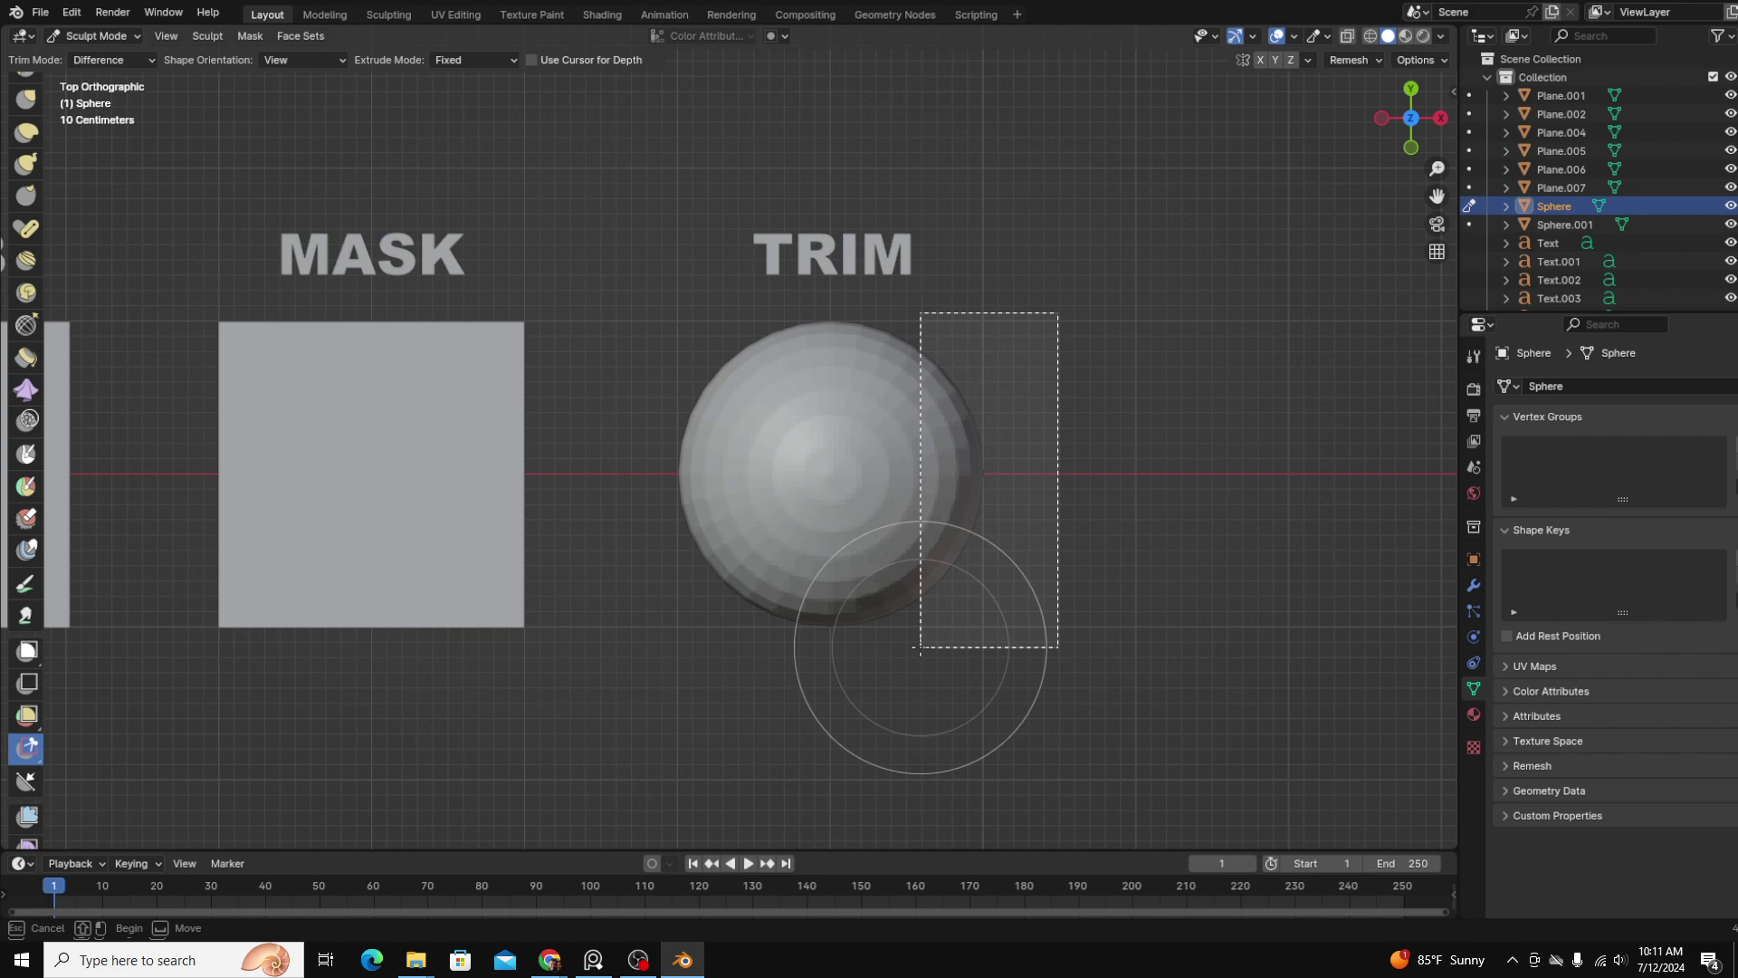
left_click_drag(920, 648, 920, 647)
Step: Inspect the trimmed sphere's topology in wireframe shading and return to solid shading
mouse_move(920, 647)
middle_mouse_down()
mouse_move(969, 525)
mouse_move(877, 375)
mouse_move(951, 419)
mouse_move(944, 399)
middle_mouse_up()
left_click(1371, 37)
scroll(870, 444, "up", 4)
scroll(943, 399, "down", 5)
key("shift+z")
Step: Enter Edit Mode to examine the sphere's vertices and flat cut face, and return to the top view
key("Tab")
mouse_move(633, 400)
middle_mouse_down()
mouse_move(688, 409)
mouse_move(660, 435)
mouse_move(633, 353)
mouse_move(572, 446)
mouse_move(778, 262)
middle_mouse_up()
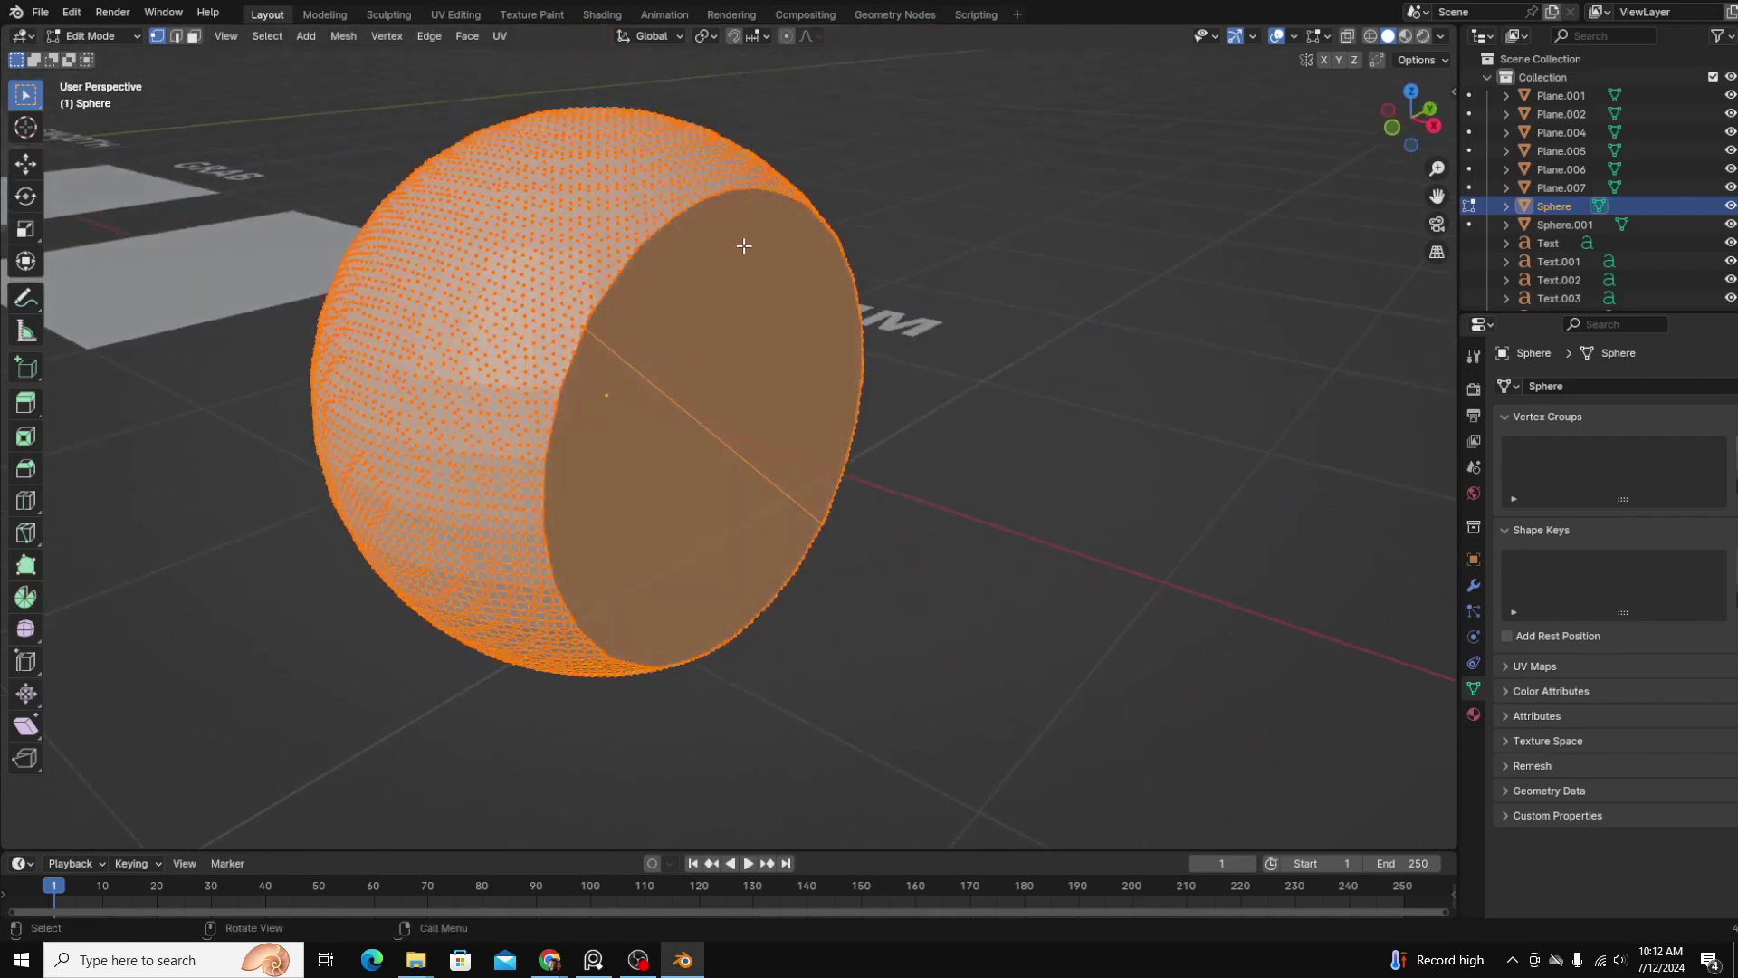
scroll(682, 451, "down", 4)
middle_click_drag(641, 379, 690, 460)
left_click(1410, 101)
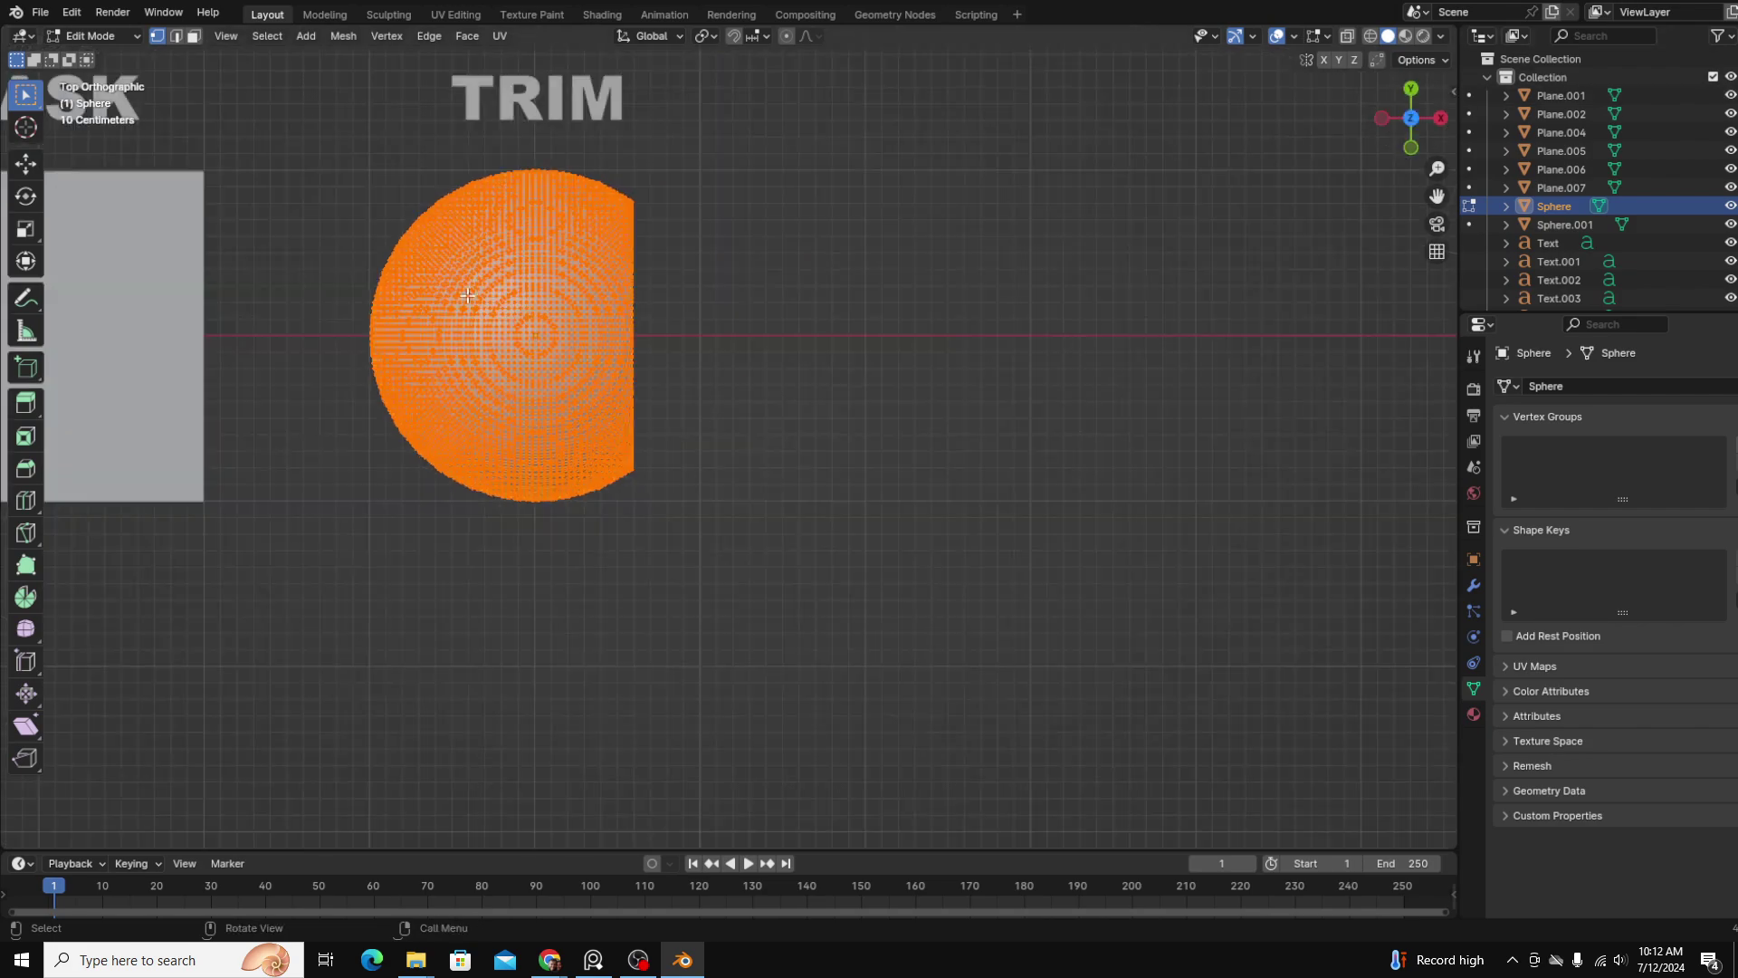